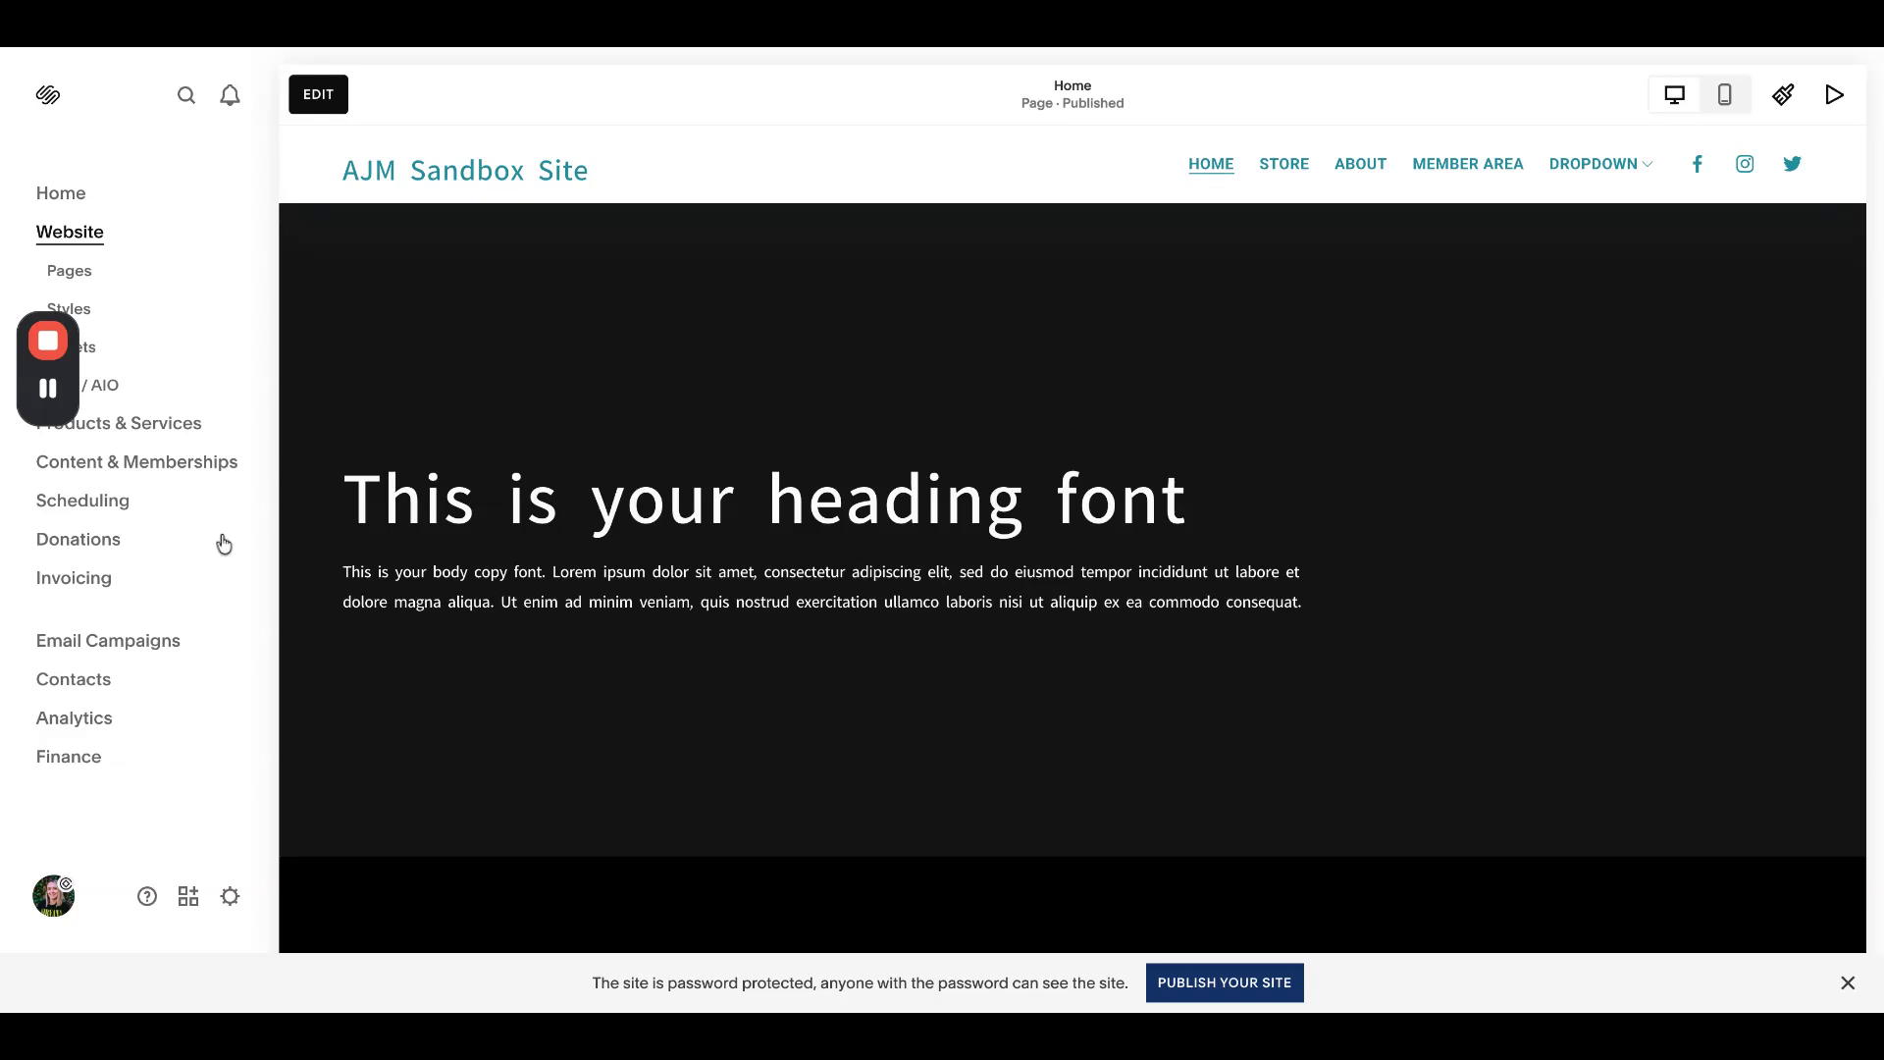
# - Open the homepage in the page editor and scroll to the heading section
pyautogui.moveTo(44, 431)
pyautogui.click(345, 89)
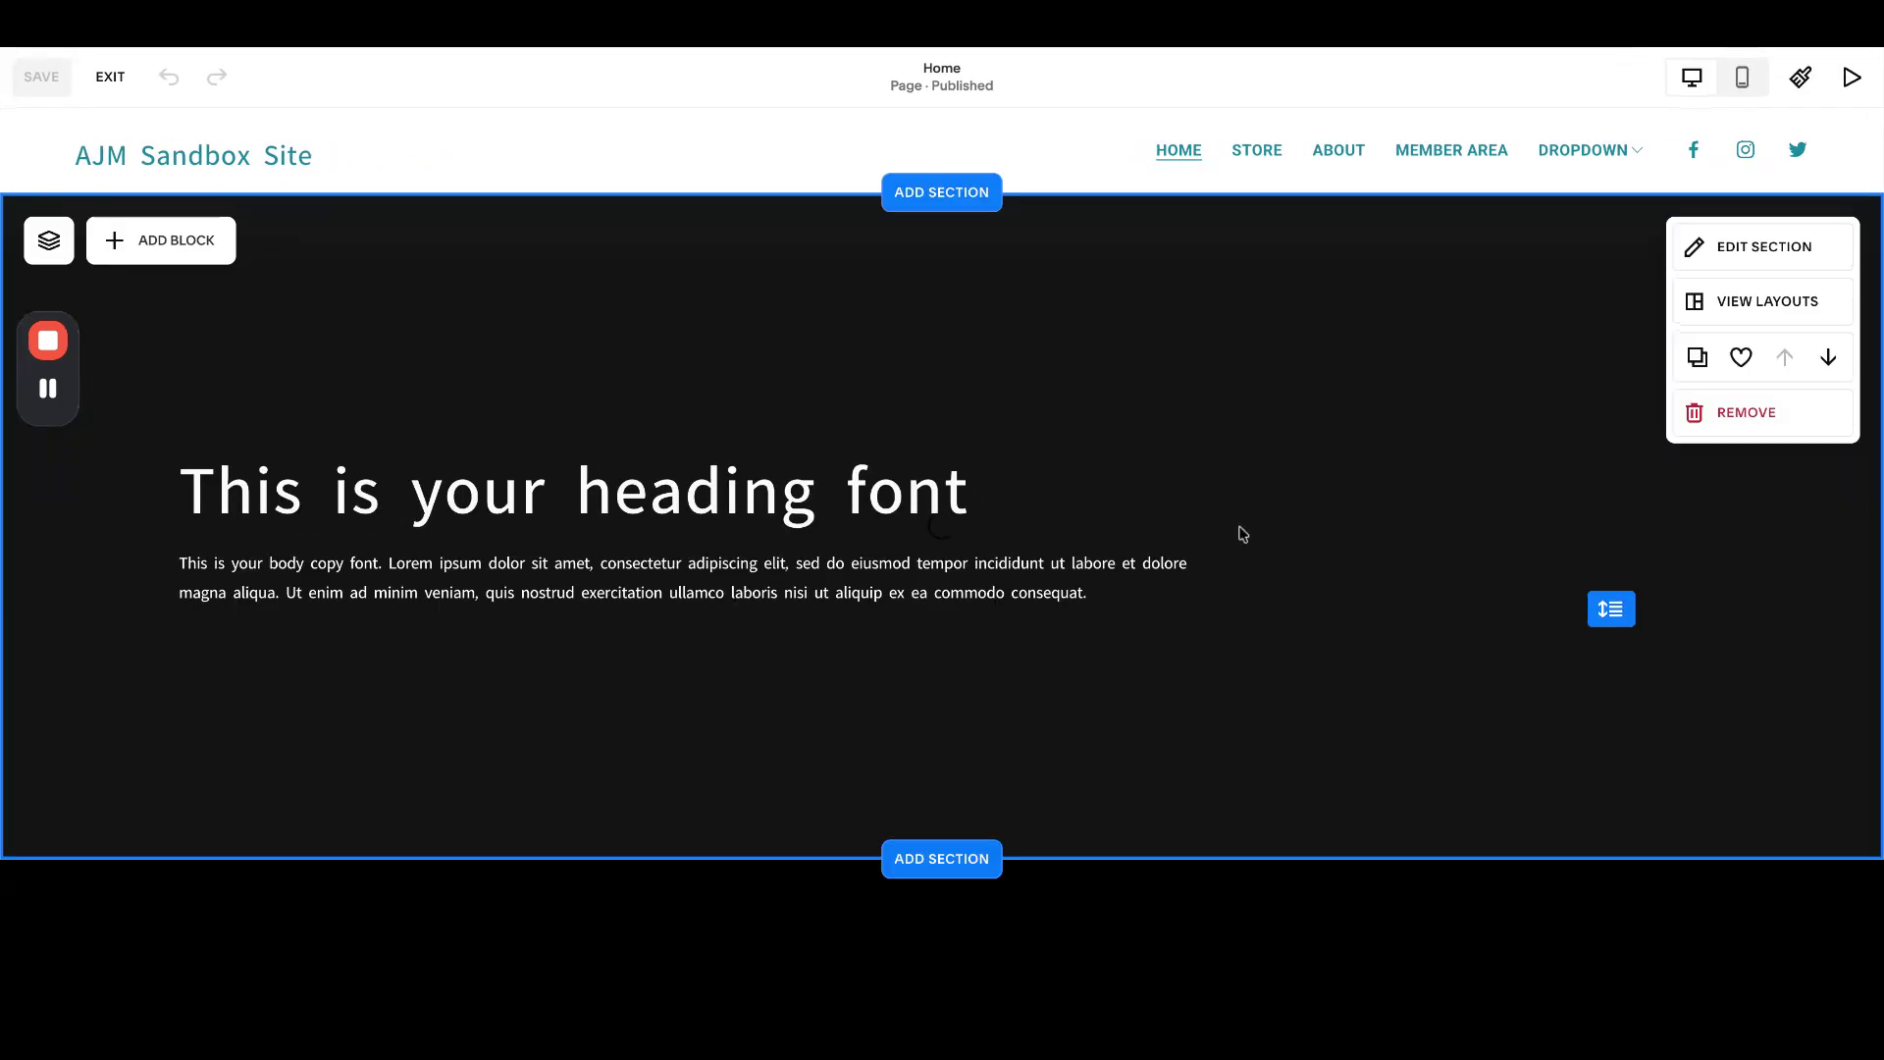
pyautogui.scroll(-1, 1242, 533)
pyautogui.scroll(-2, 1707, 572)
pyautogui.scroll(-3, 1489, 551)
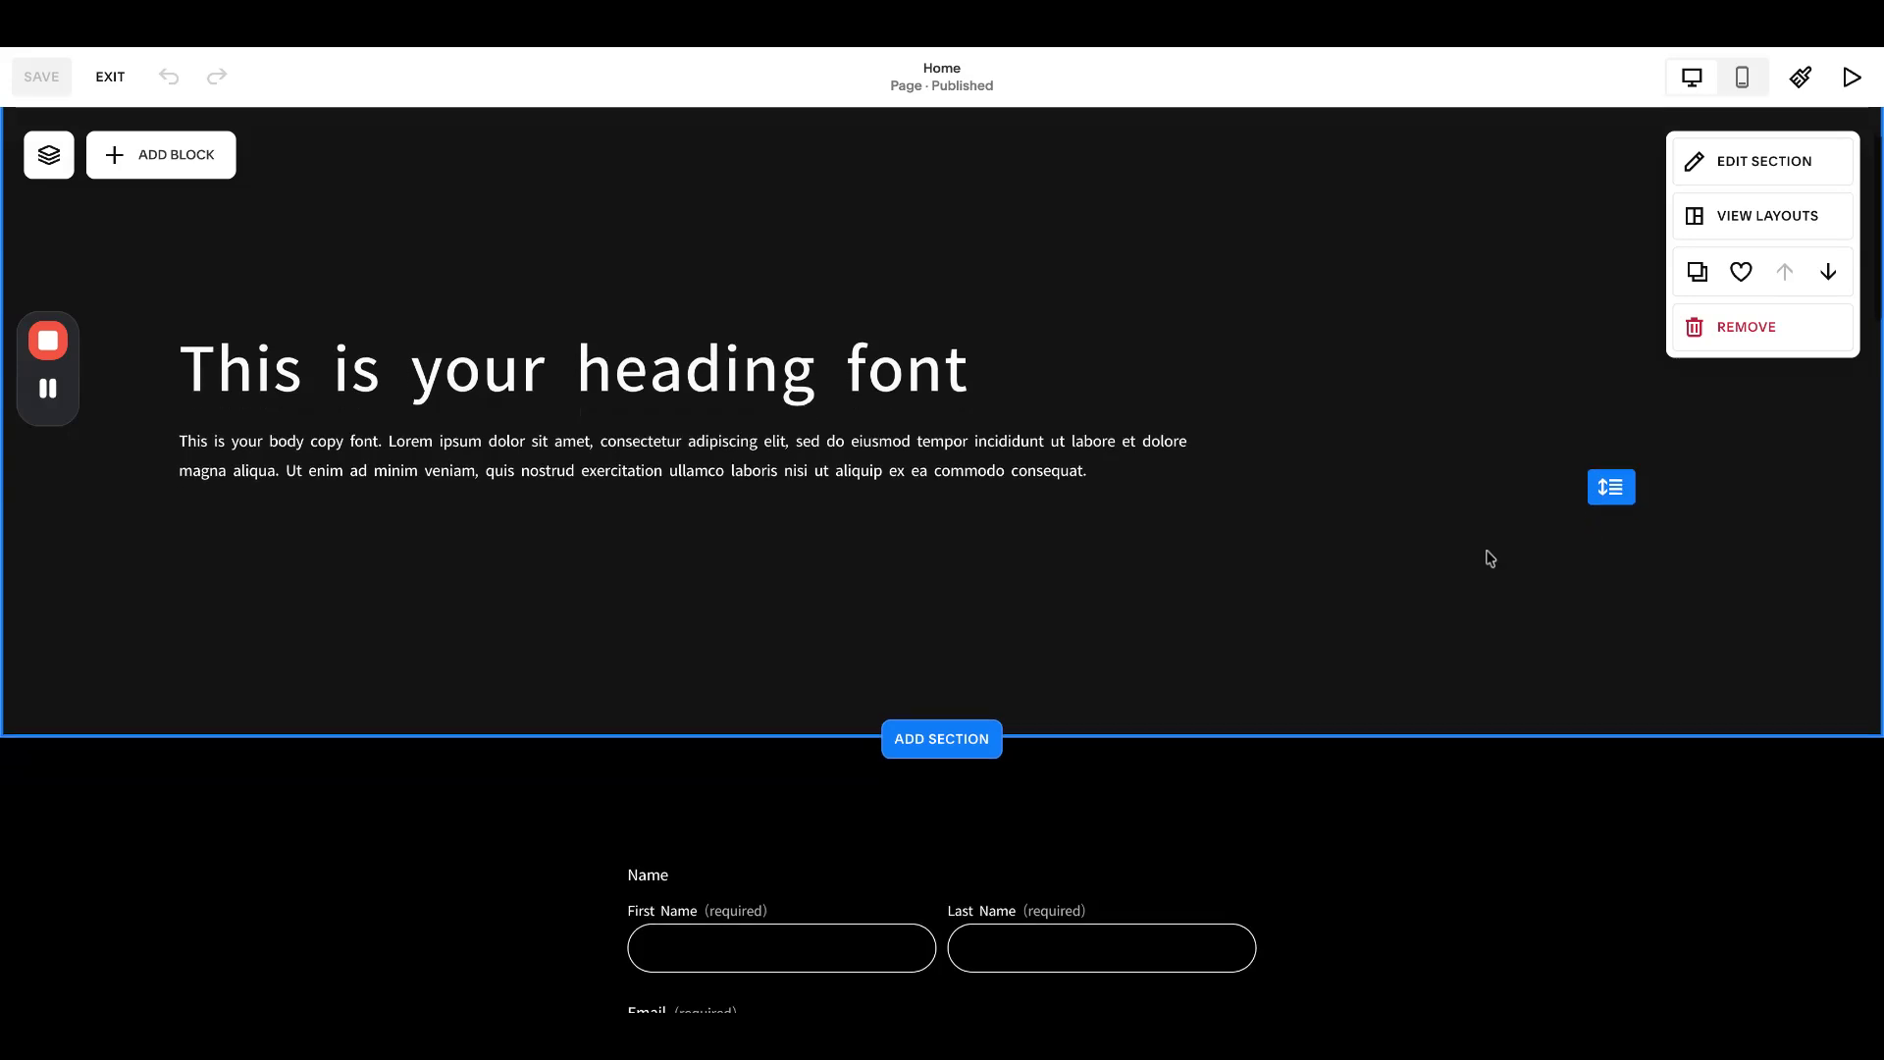
# - Drag the heading section's height handle down to make it taller, and save
pyautogui.moveTo(1600, 413); pyautogui.dragTo(1609, 679)
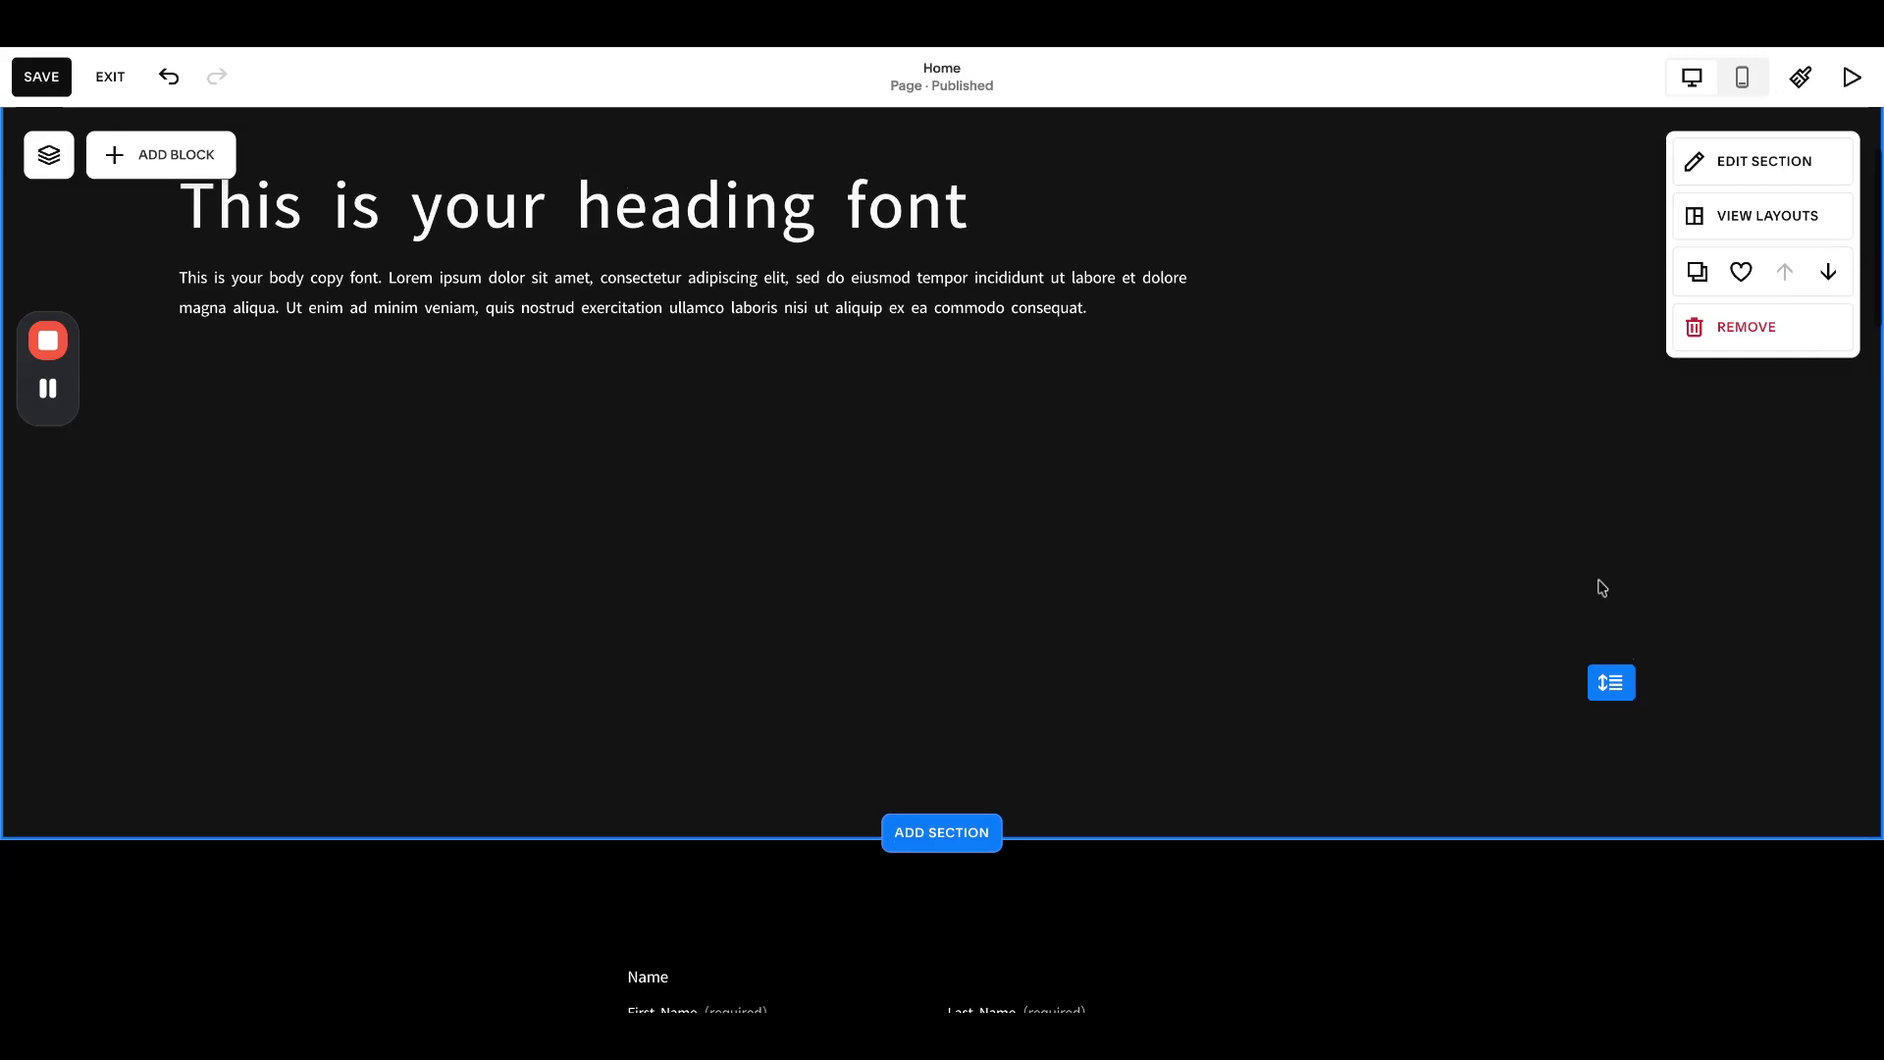
pyautogui.scroll(3, 1605, 828)
pyautogui.scroll(-5, 1580, 785)
pyautogui.moveTo(1603, 477); pyautogui.dragTo(1601, 933)
pyautogui.scroll(-3, 1531, 735)
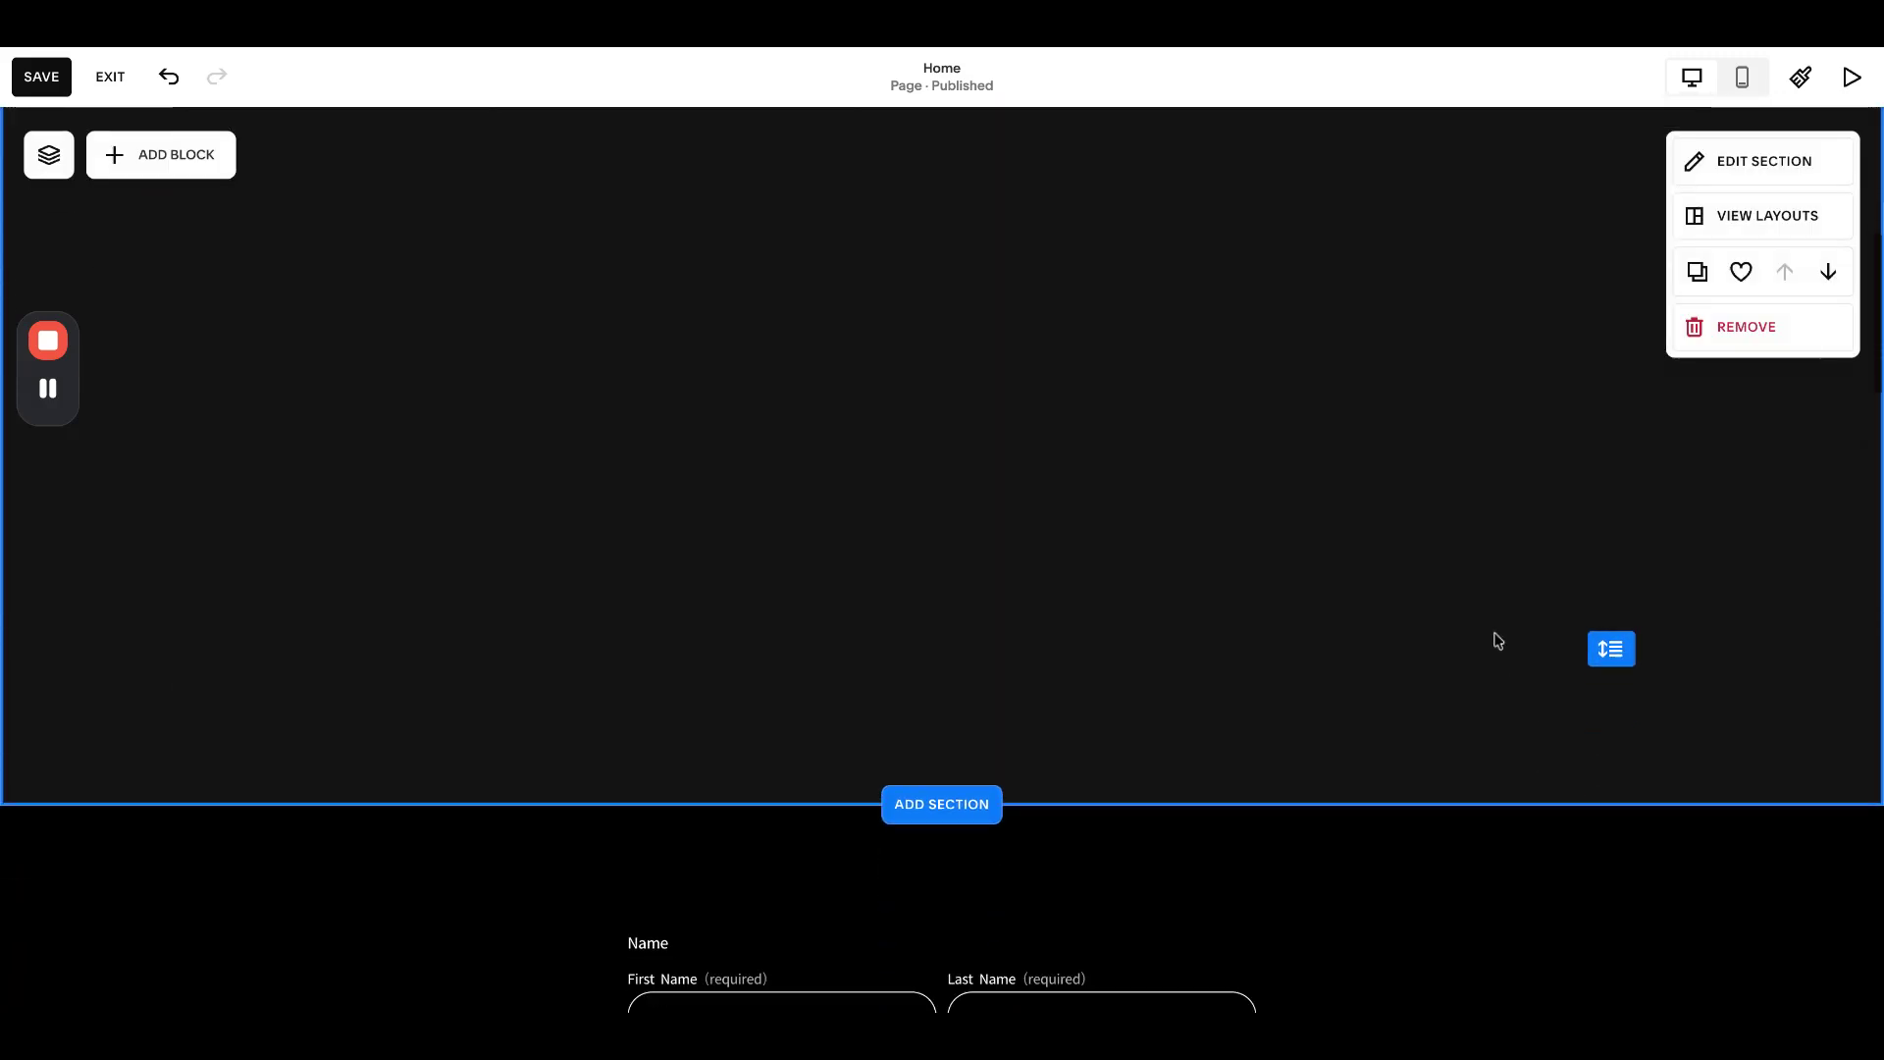
pyautogui.scroll(4, 1497, 644)
pyautogui.scroll(-1, 1574, 820)
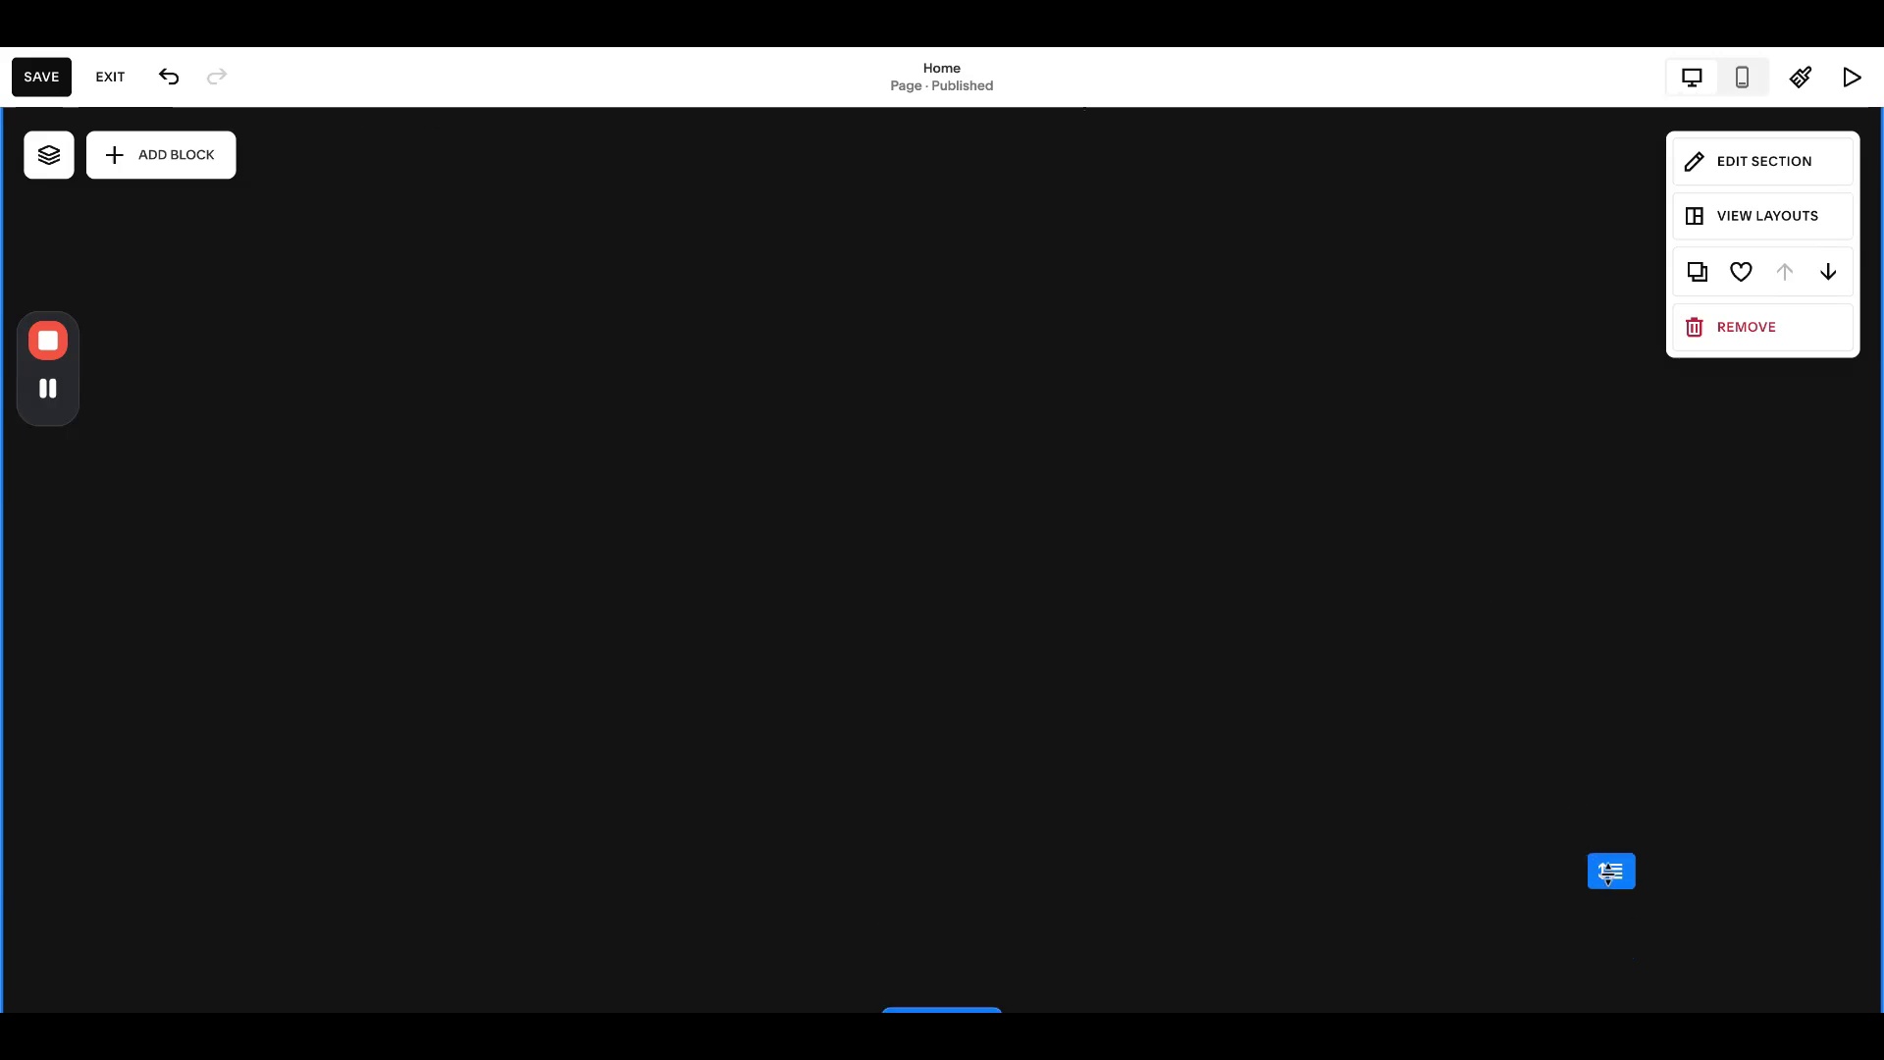
pyautogui.scroll(5, 1598, 867)
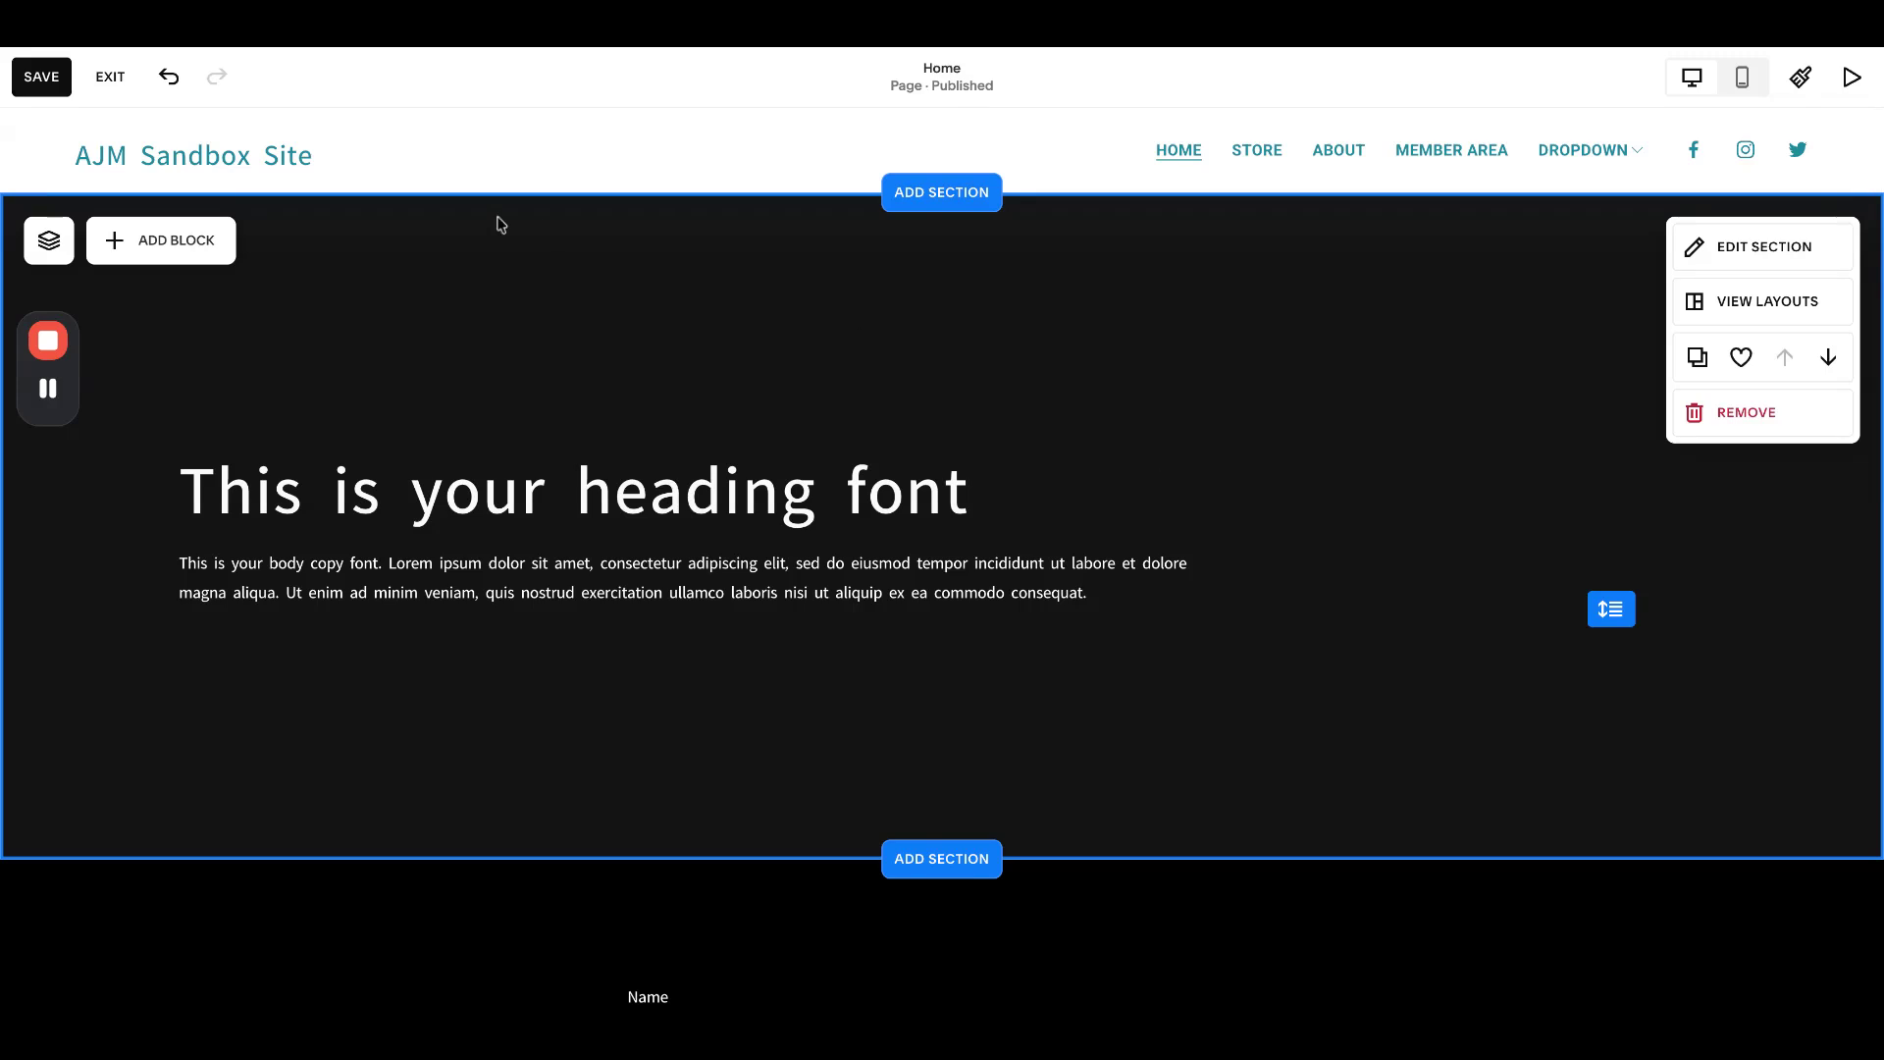
pyautogui.click(42, 77)
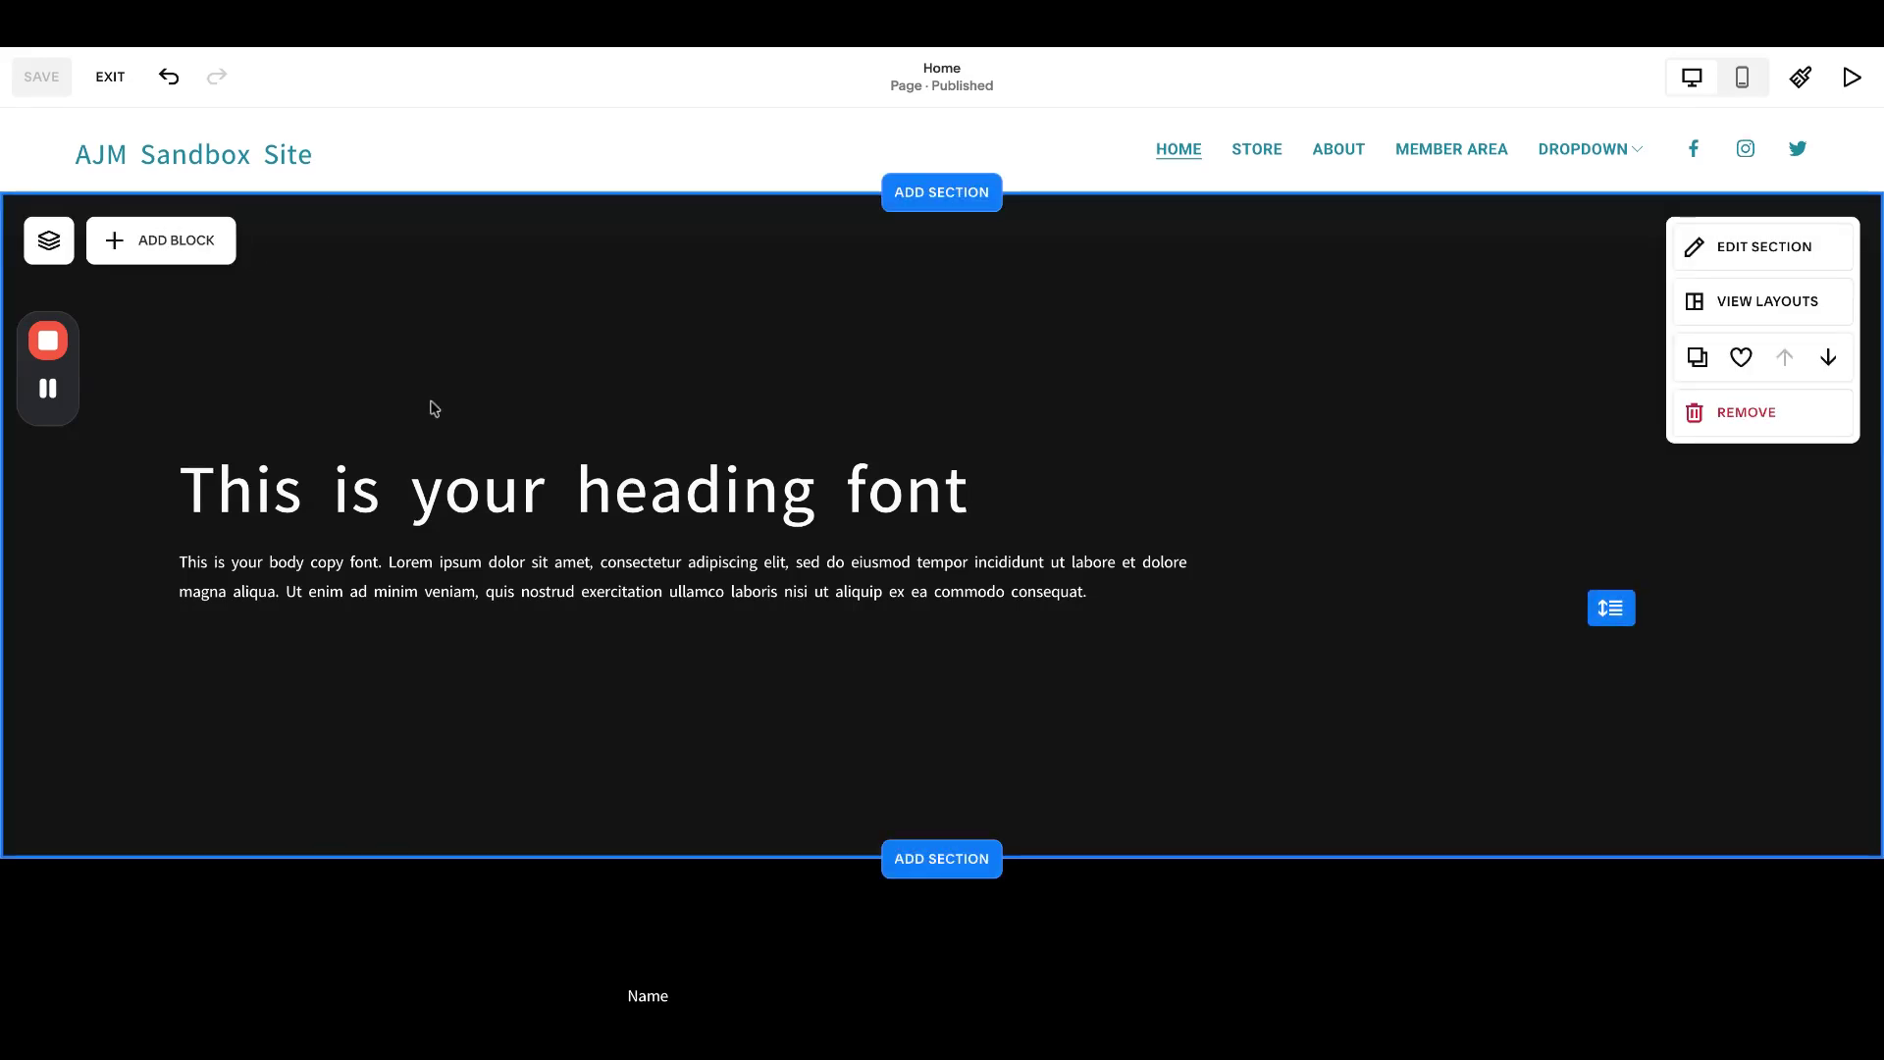
pyautogui.scroll(-5, 428, 408)
# - Open the contact form's field list and delete the Hidden field
pyautogui.click(664, 383)
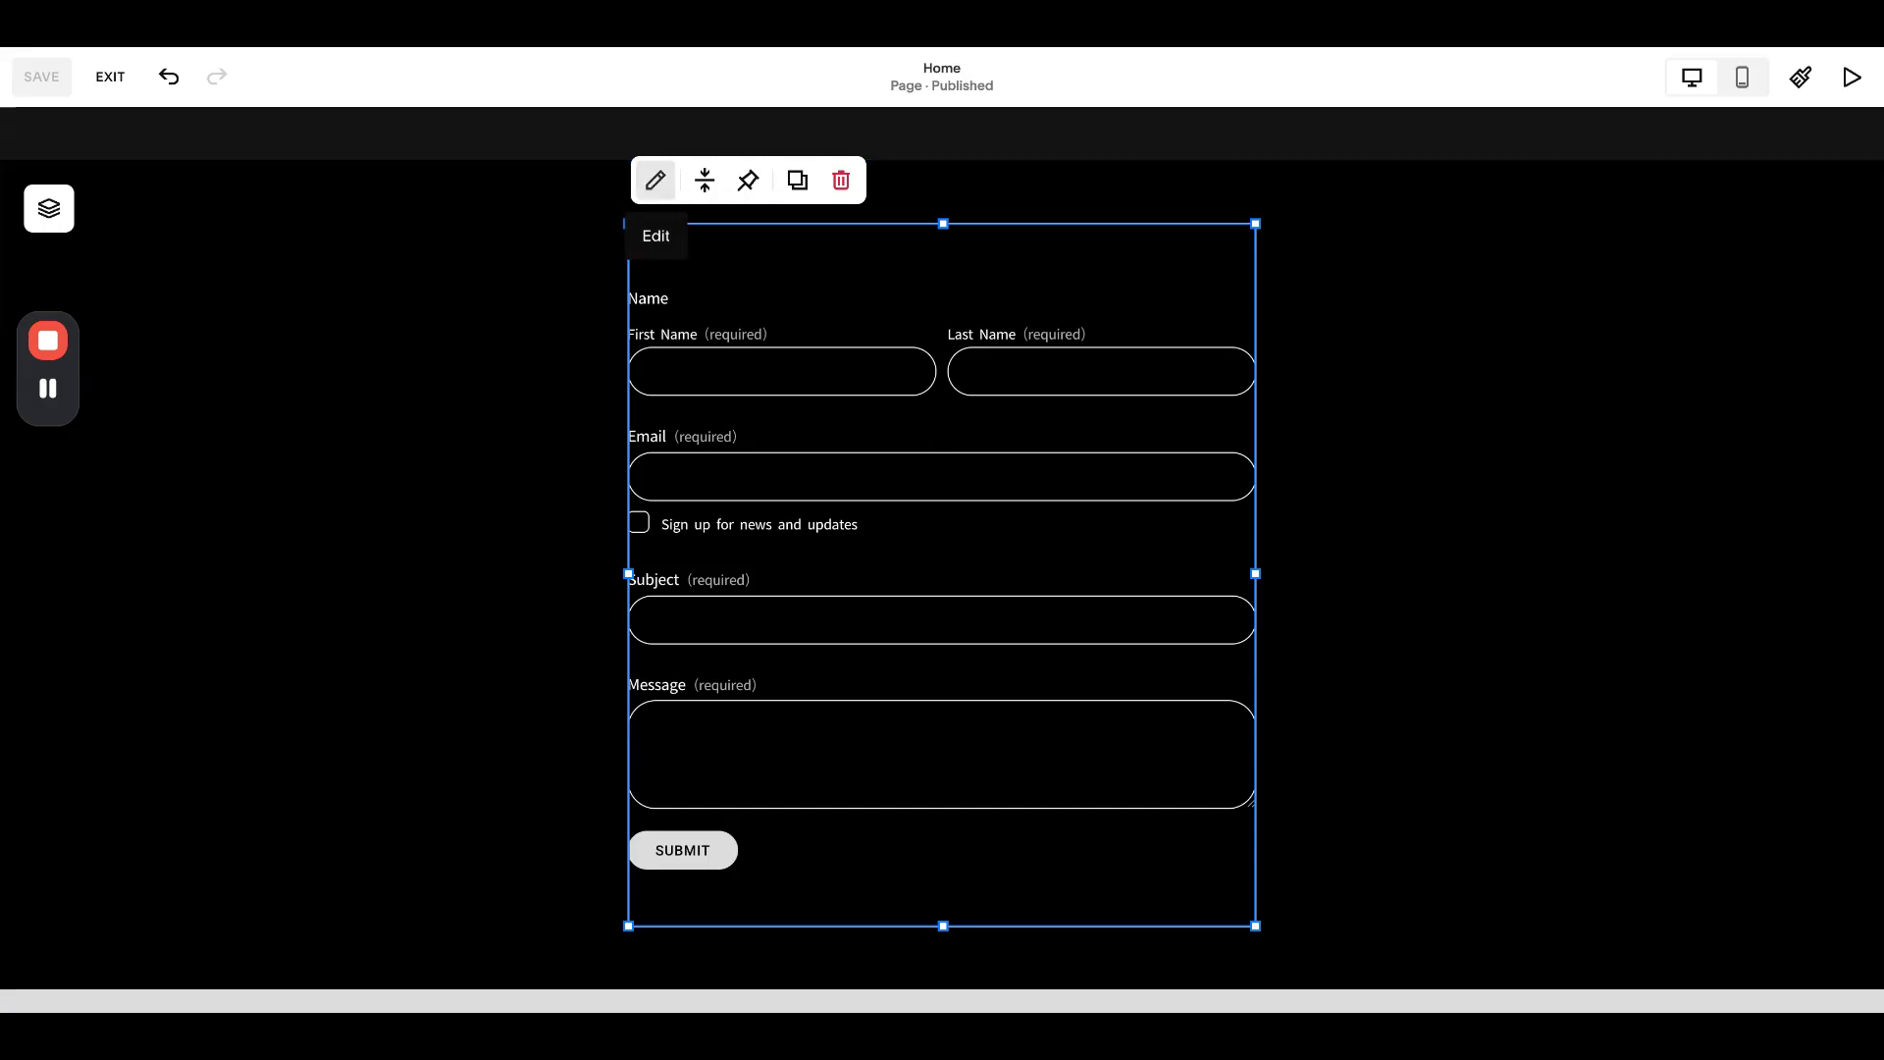
pyautogui.click(655, 180)
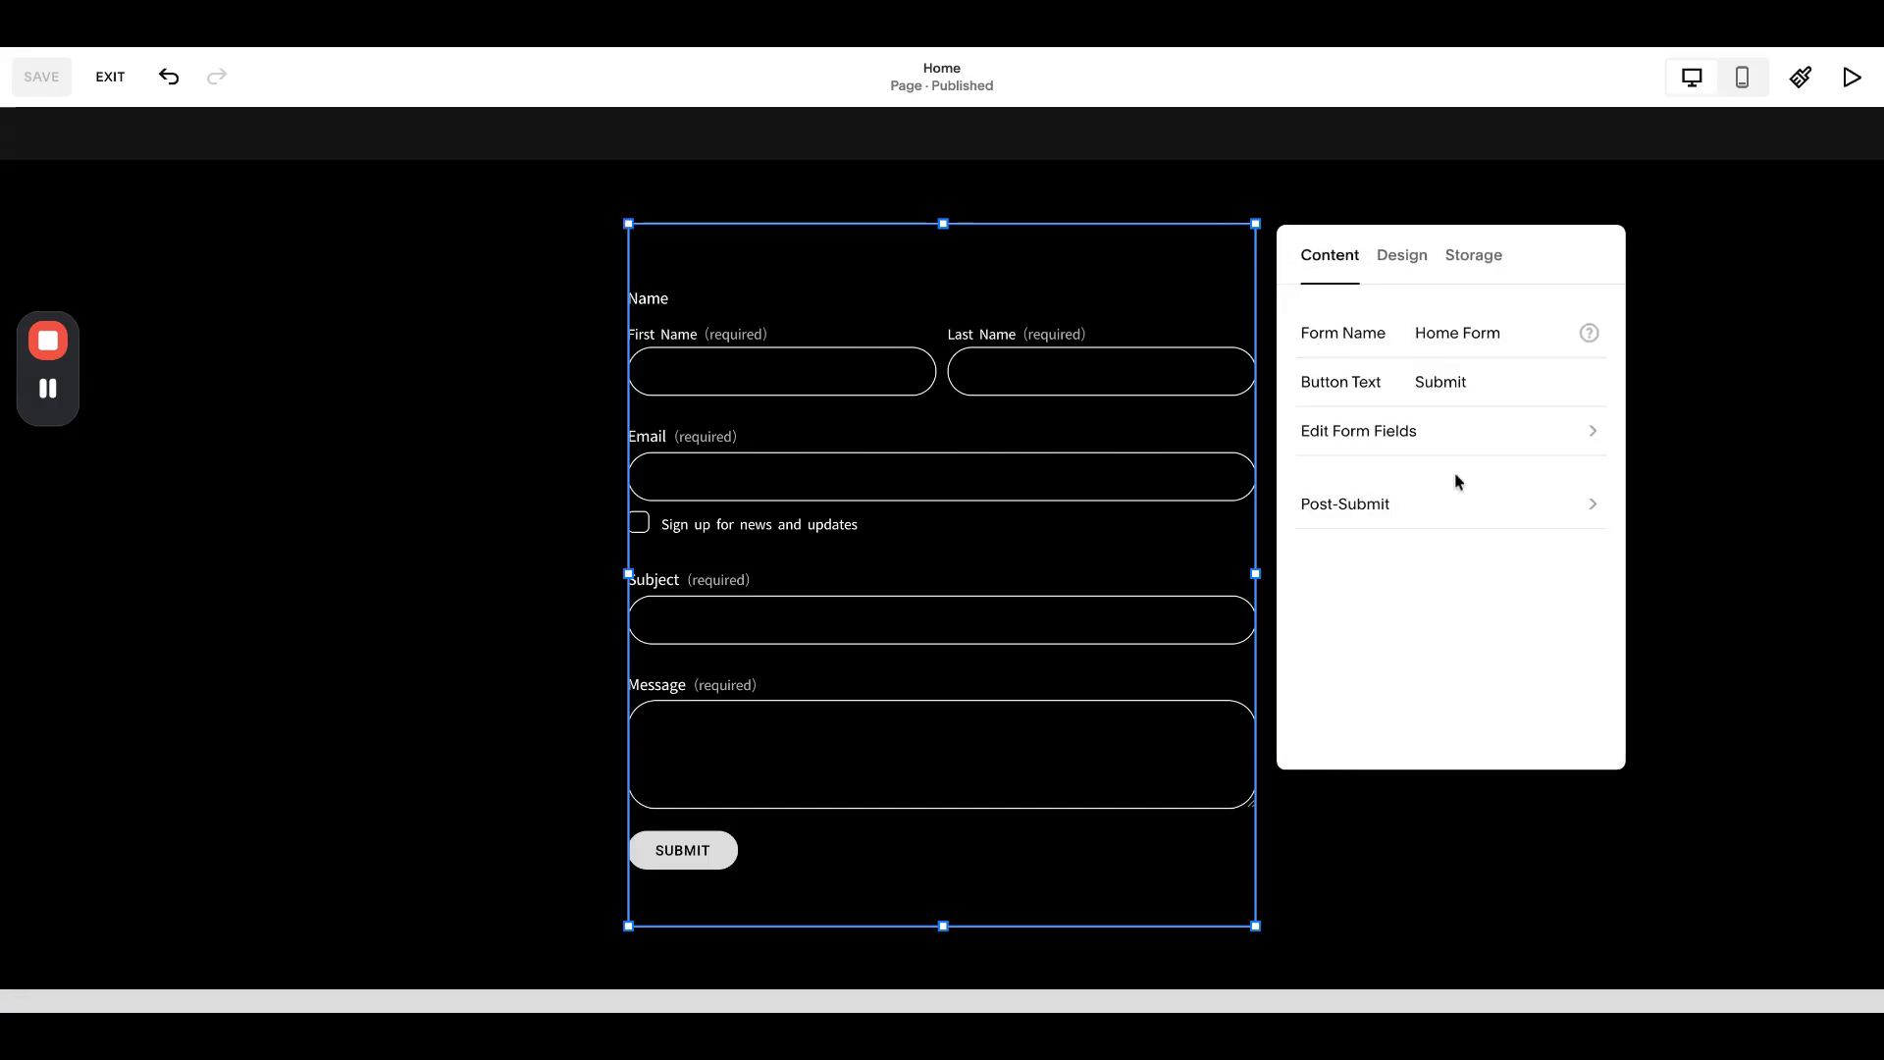
pyautogui.click(1443, 442)
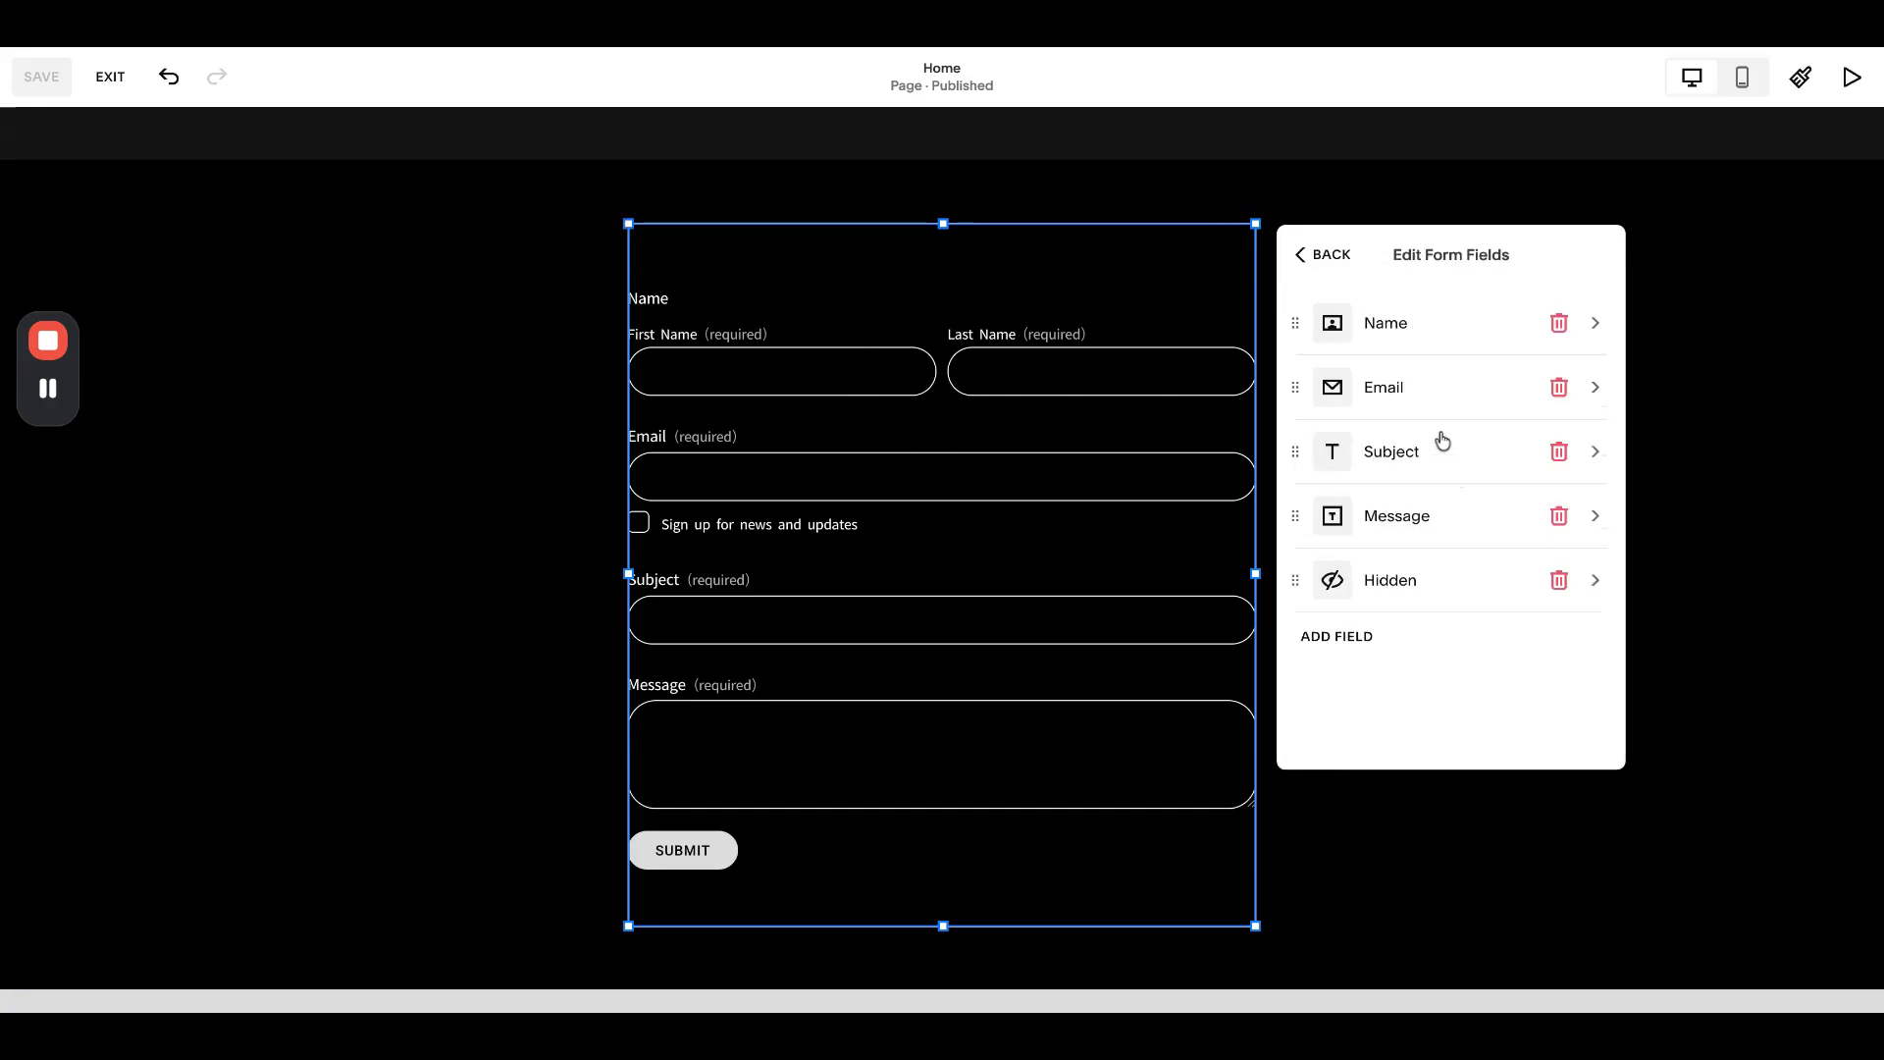
pyautogui.click(1558, 582)
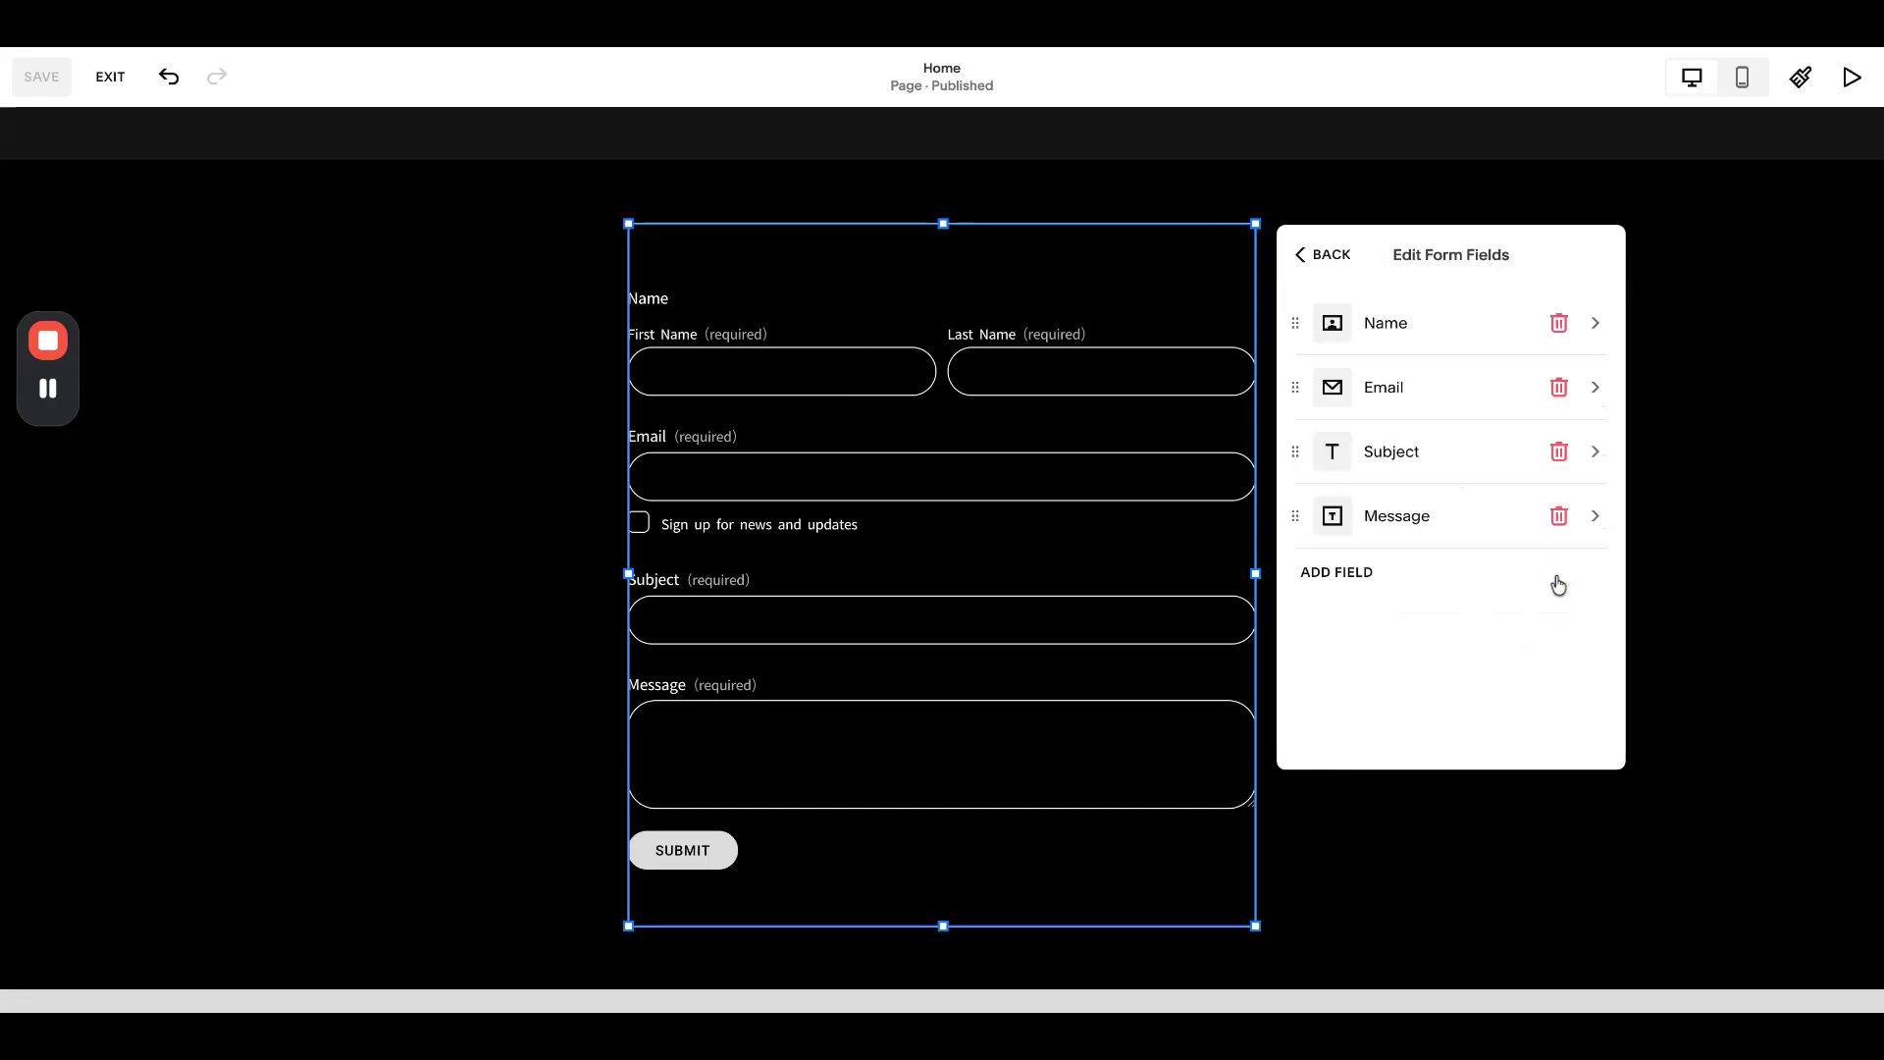
# - Add a new Hidden field to the form, keeping its label as Hidden
pyautogui.click(1340, 578)
pyautogui.scroll(-1, 1373, 520)
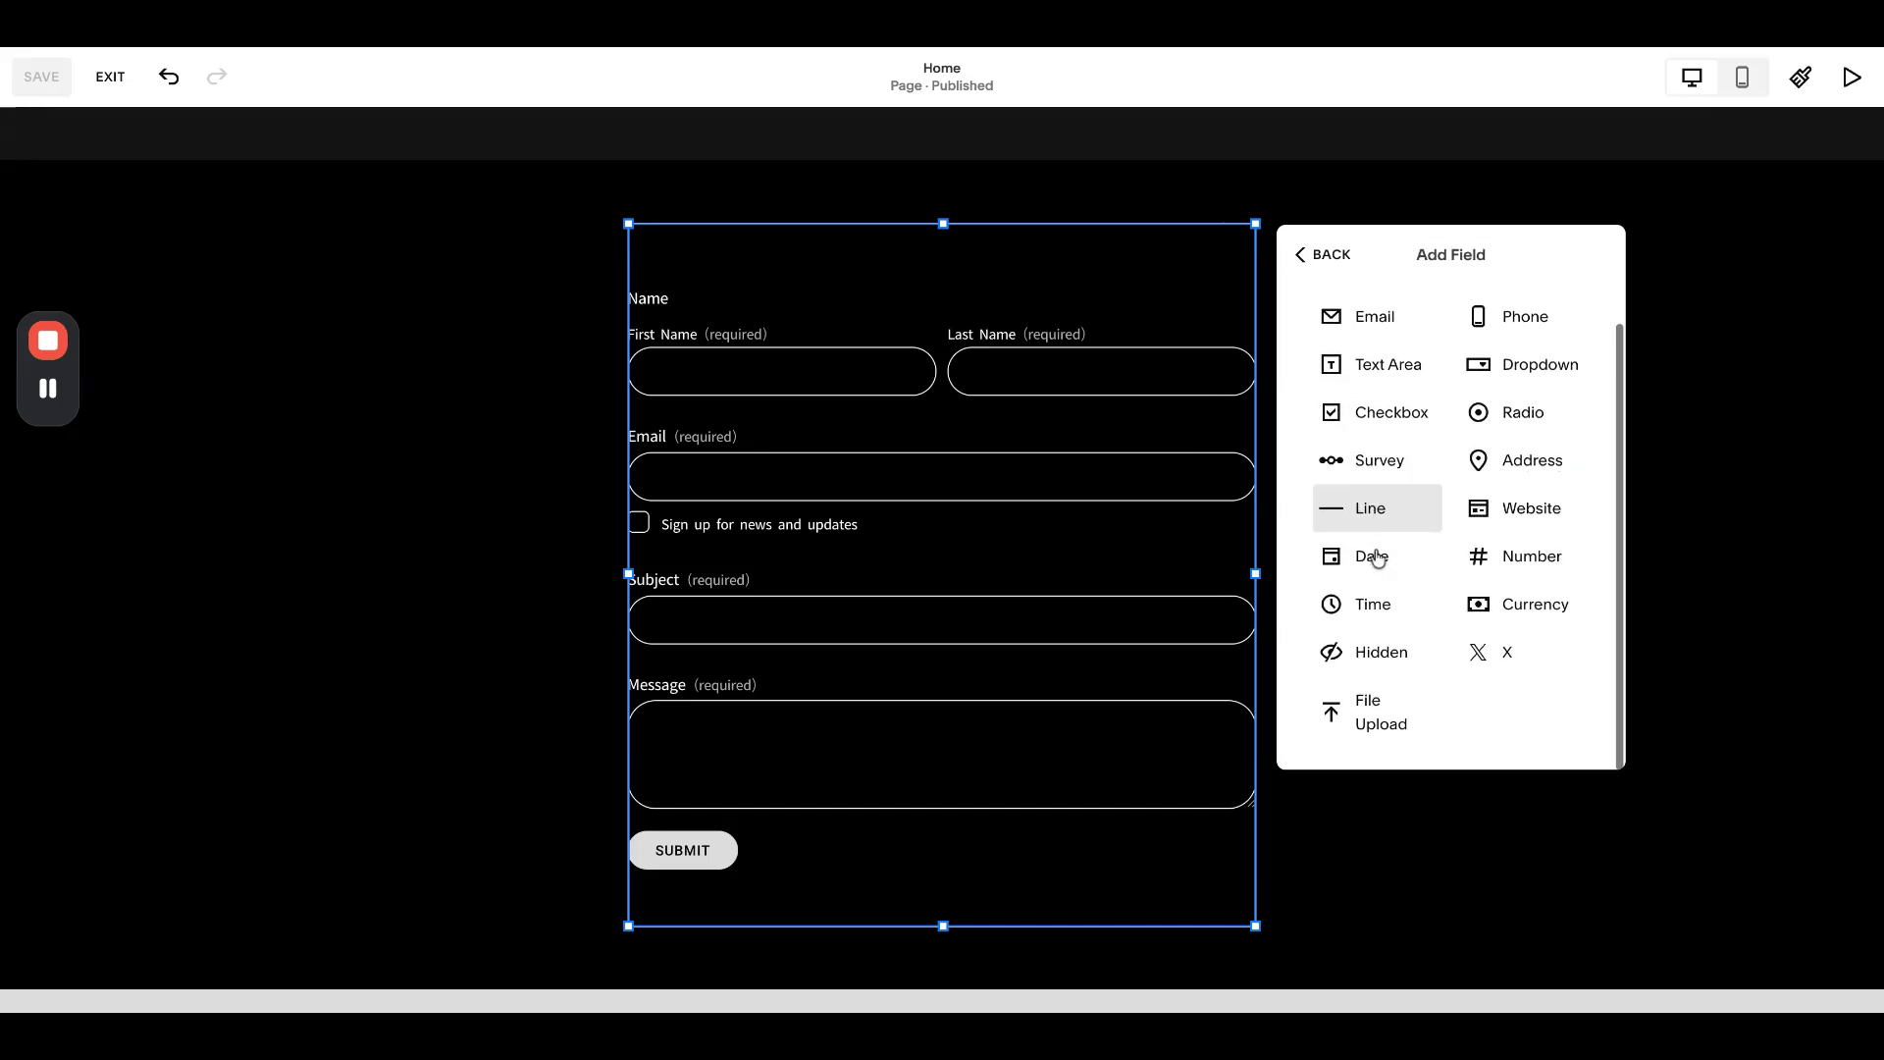
pyautogui.click(1375, 649)
pyautogui.click(1433, 585)
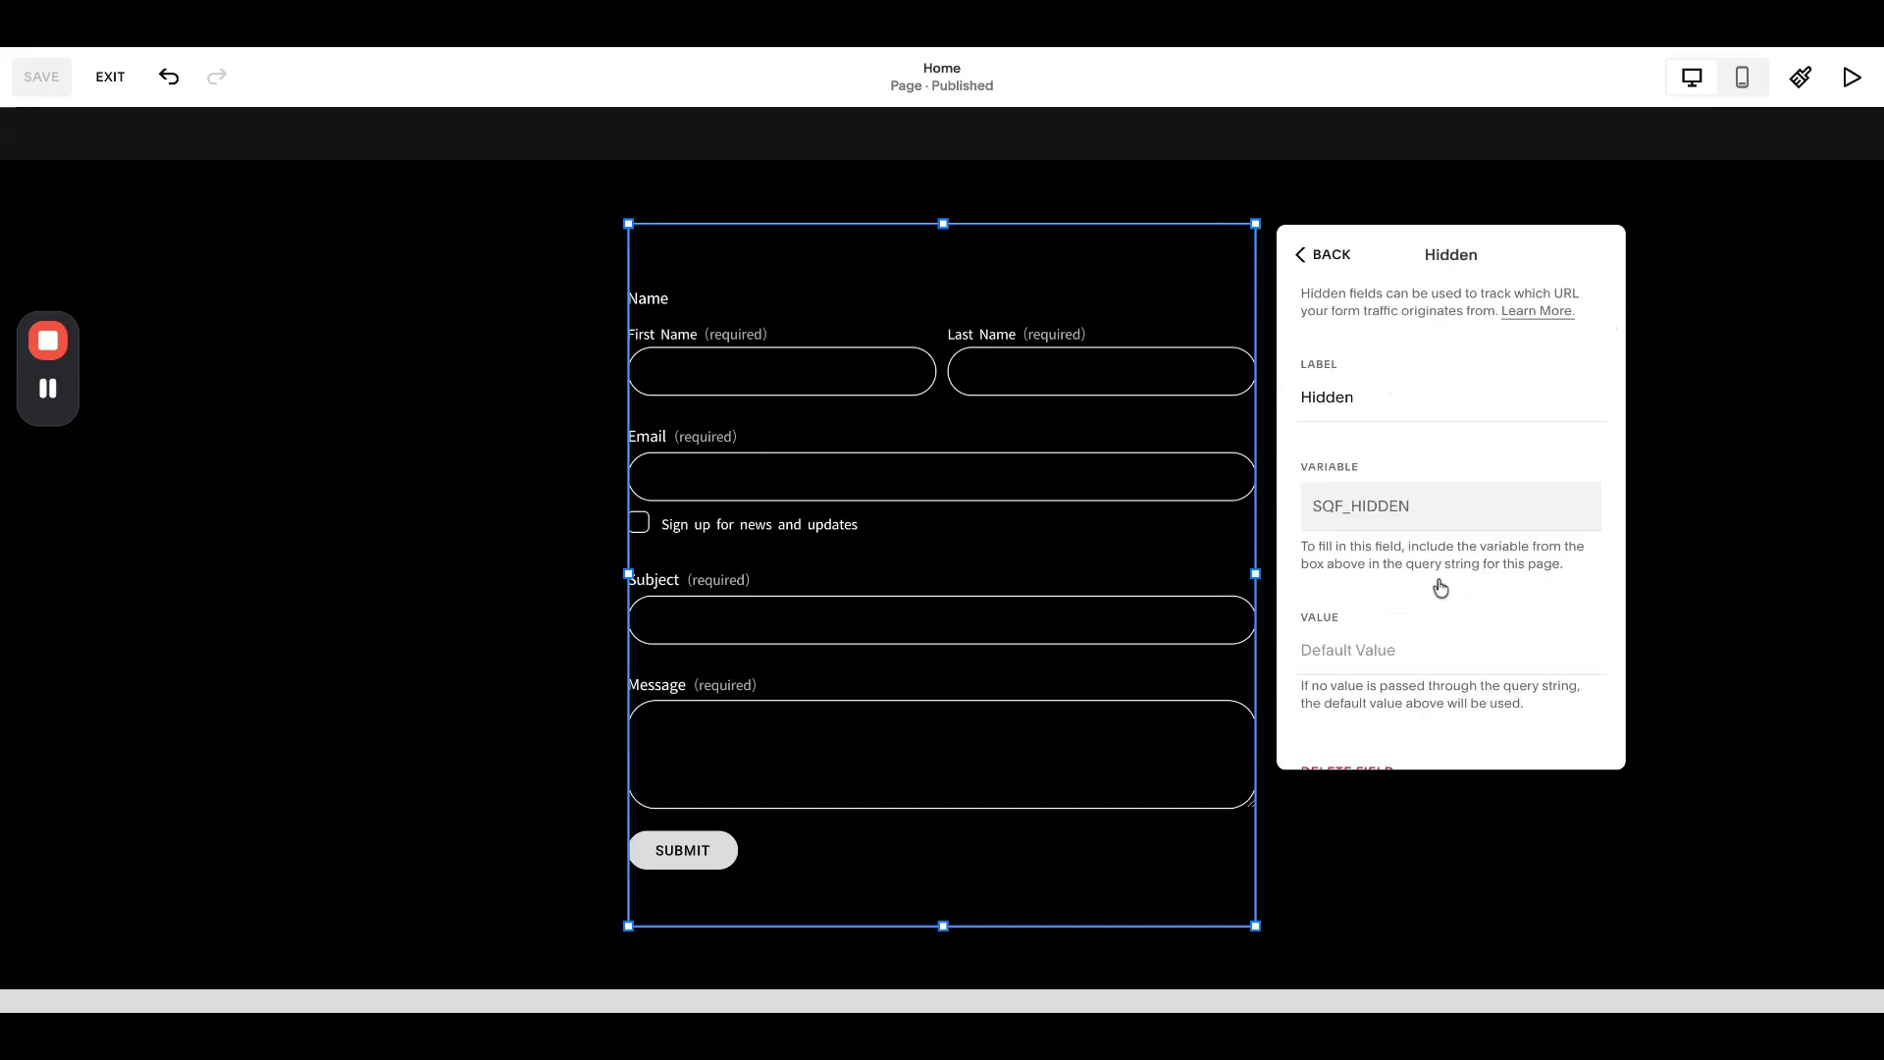
pyautogui.doubleClick(1378, 405)
pyautogui.click(1379, 510)
# - Back out of the form settings and exit the page editor
pyautogui.click(1320, 254)
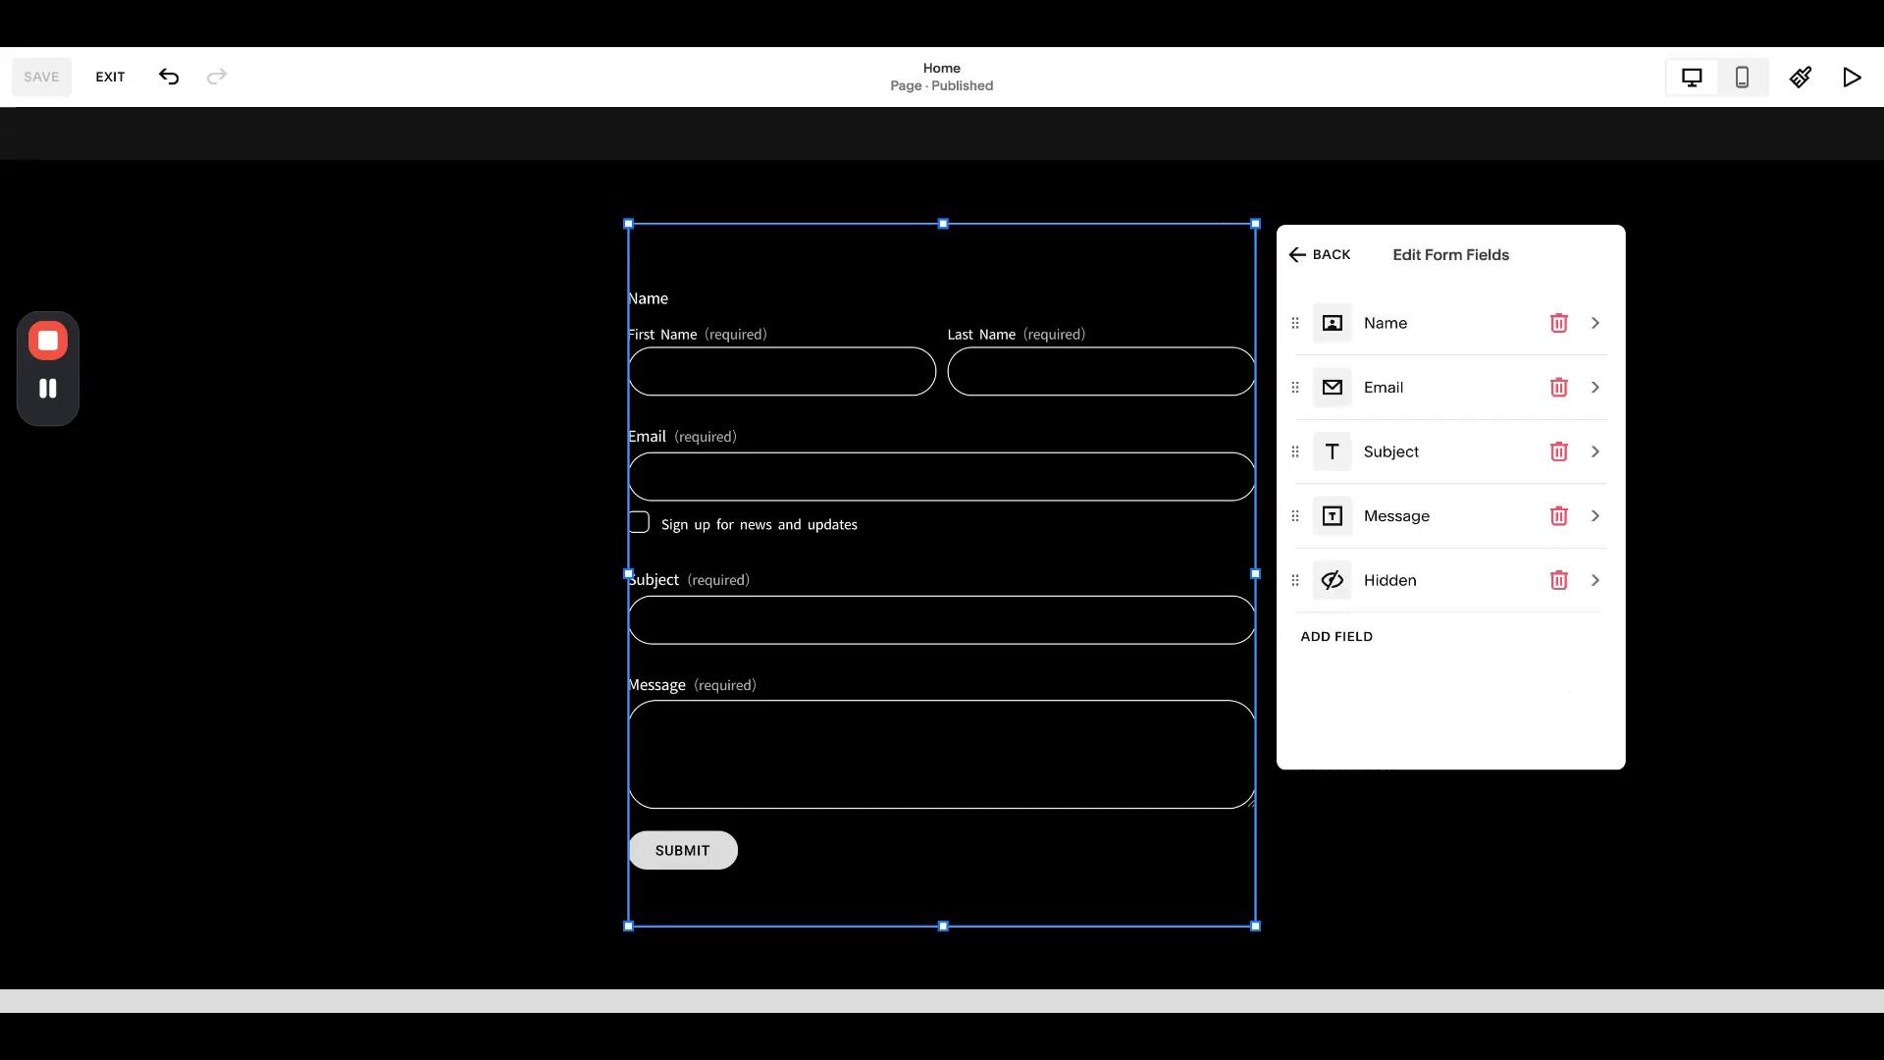
pyautogui.click(1320, 254)
pyautogui.press('Escape')
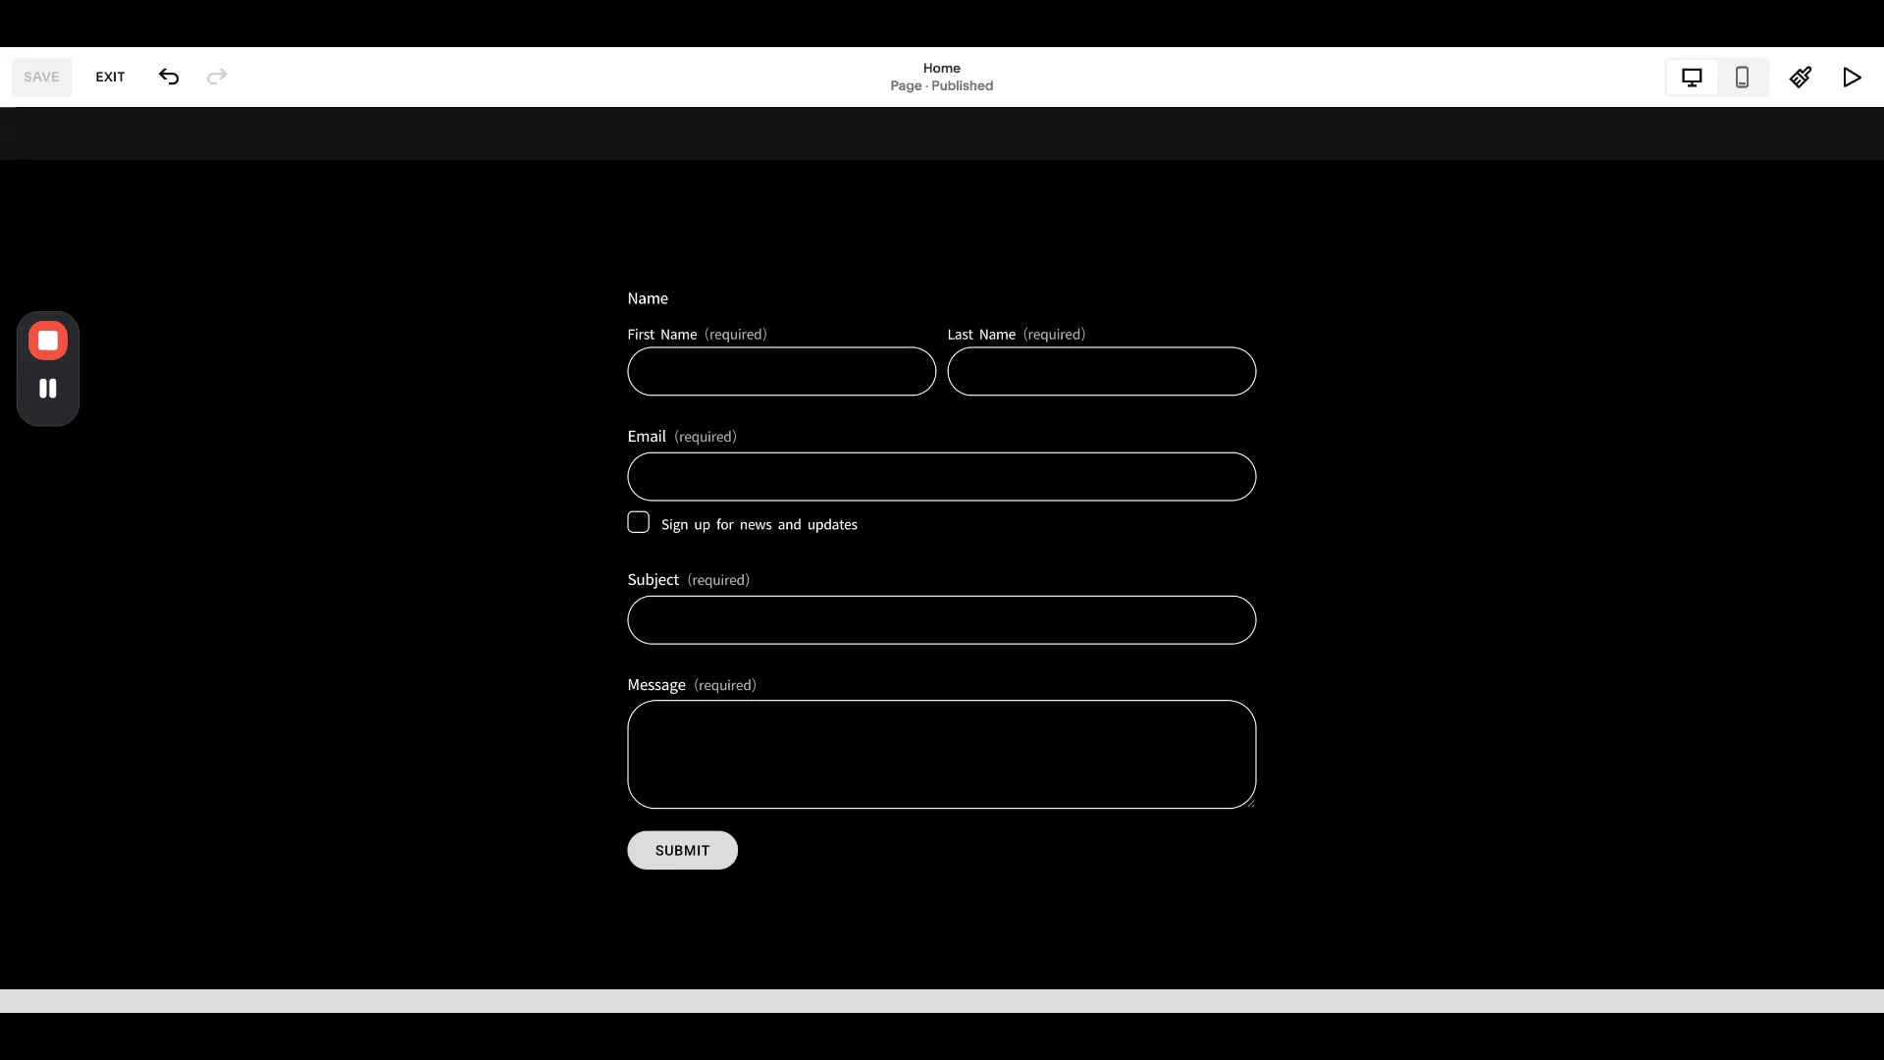
pyautogui.click(112, 77)
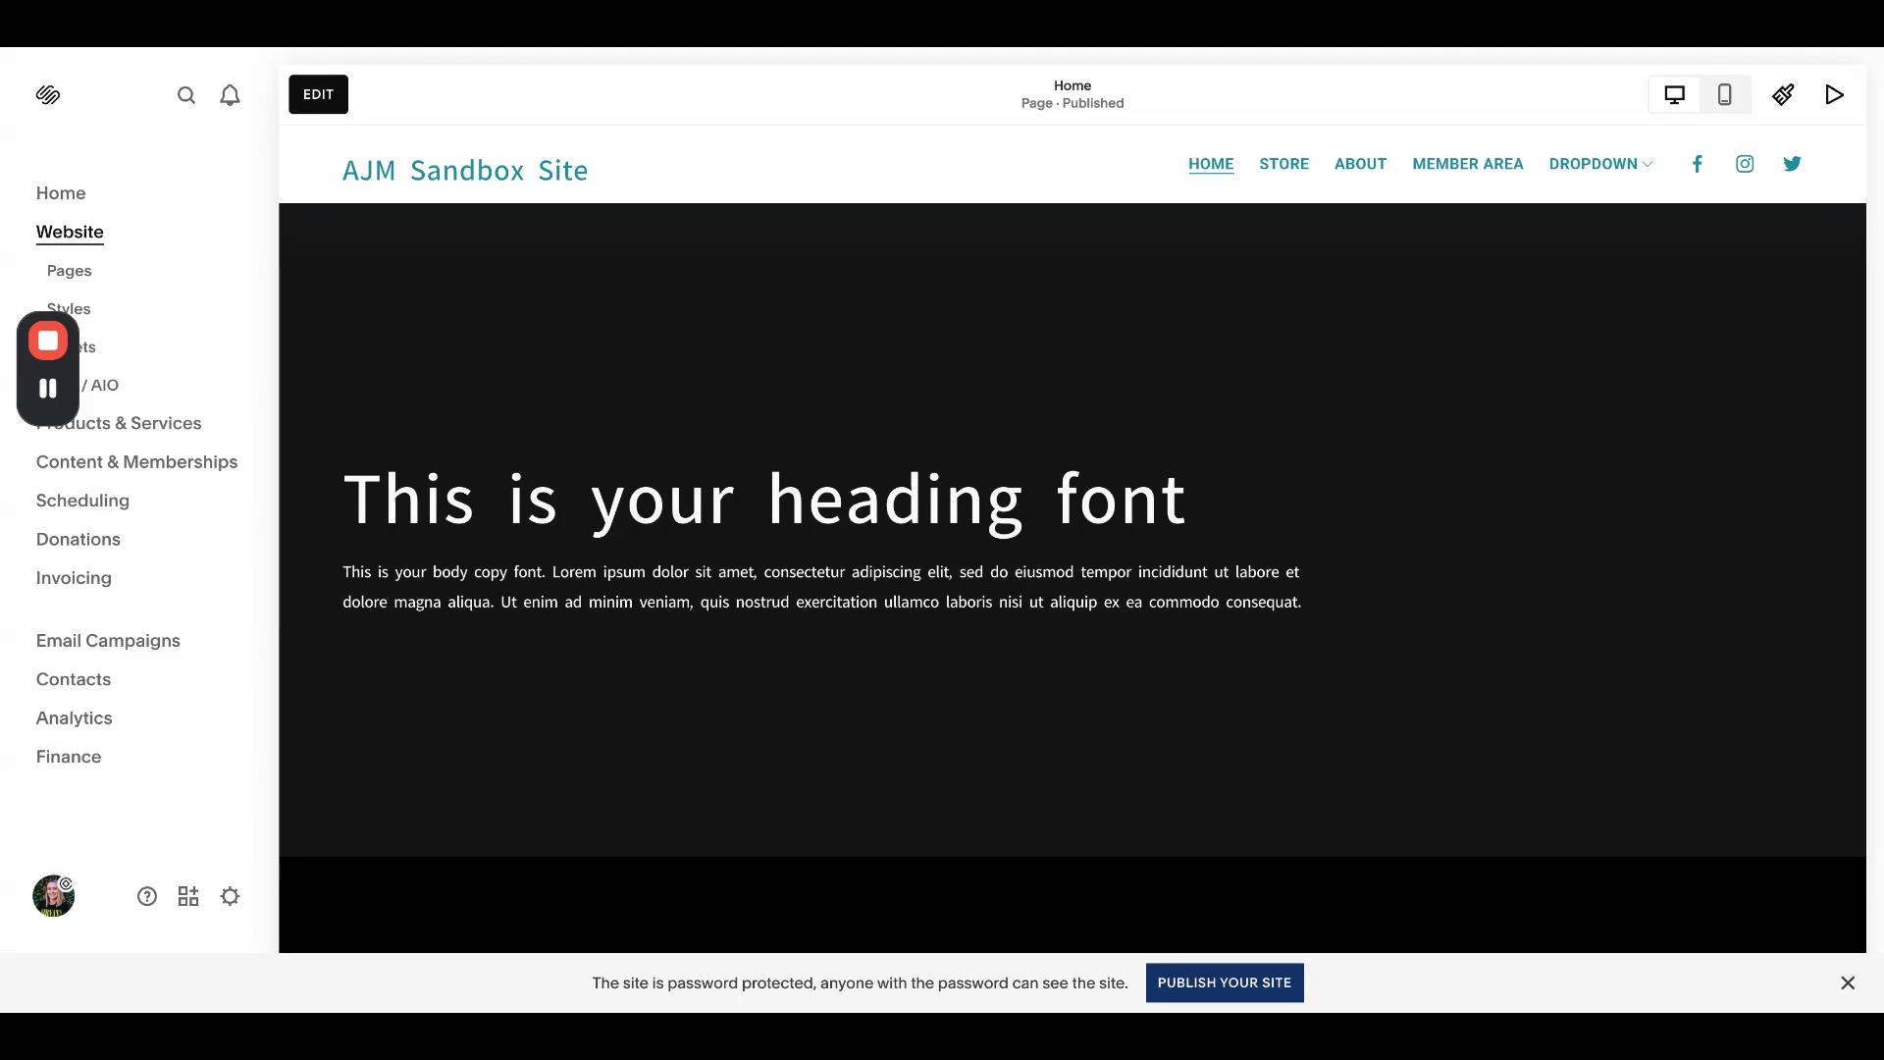
# - Enable express checkout in Selling > Cart settings, then show the Pages list
pyautogui.click(229, 896)
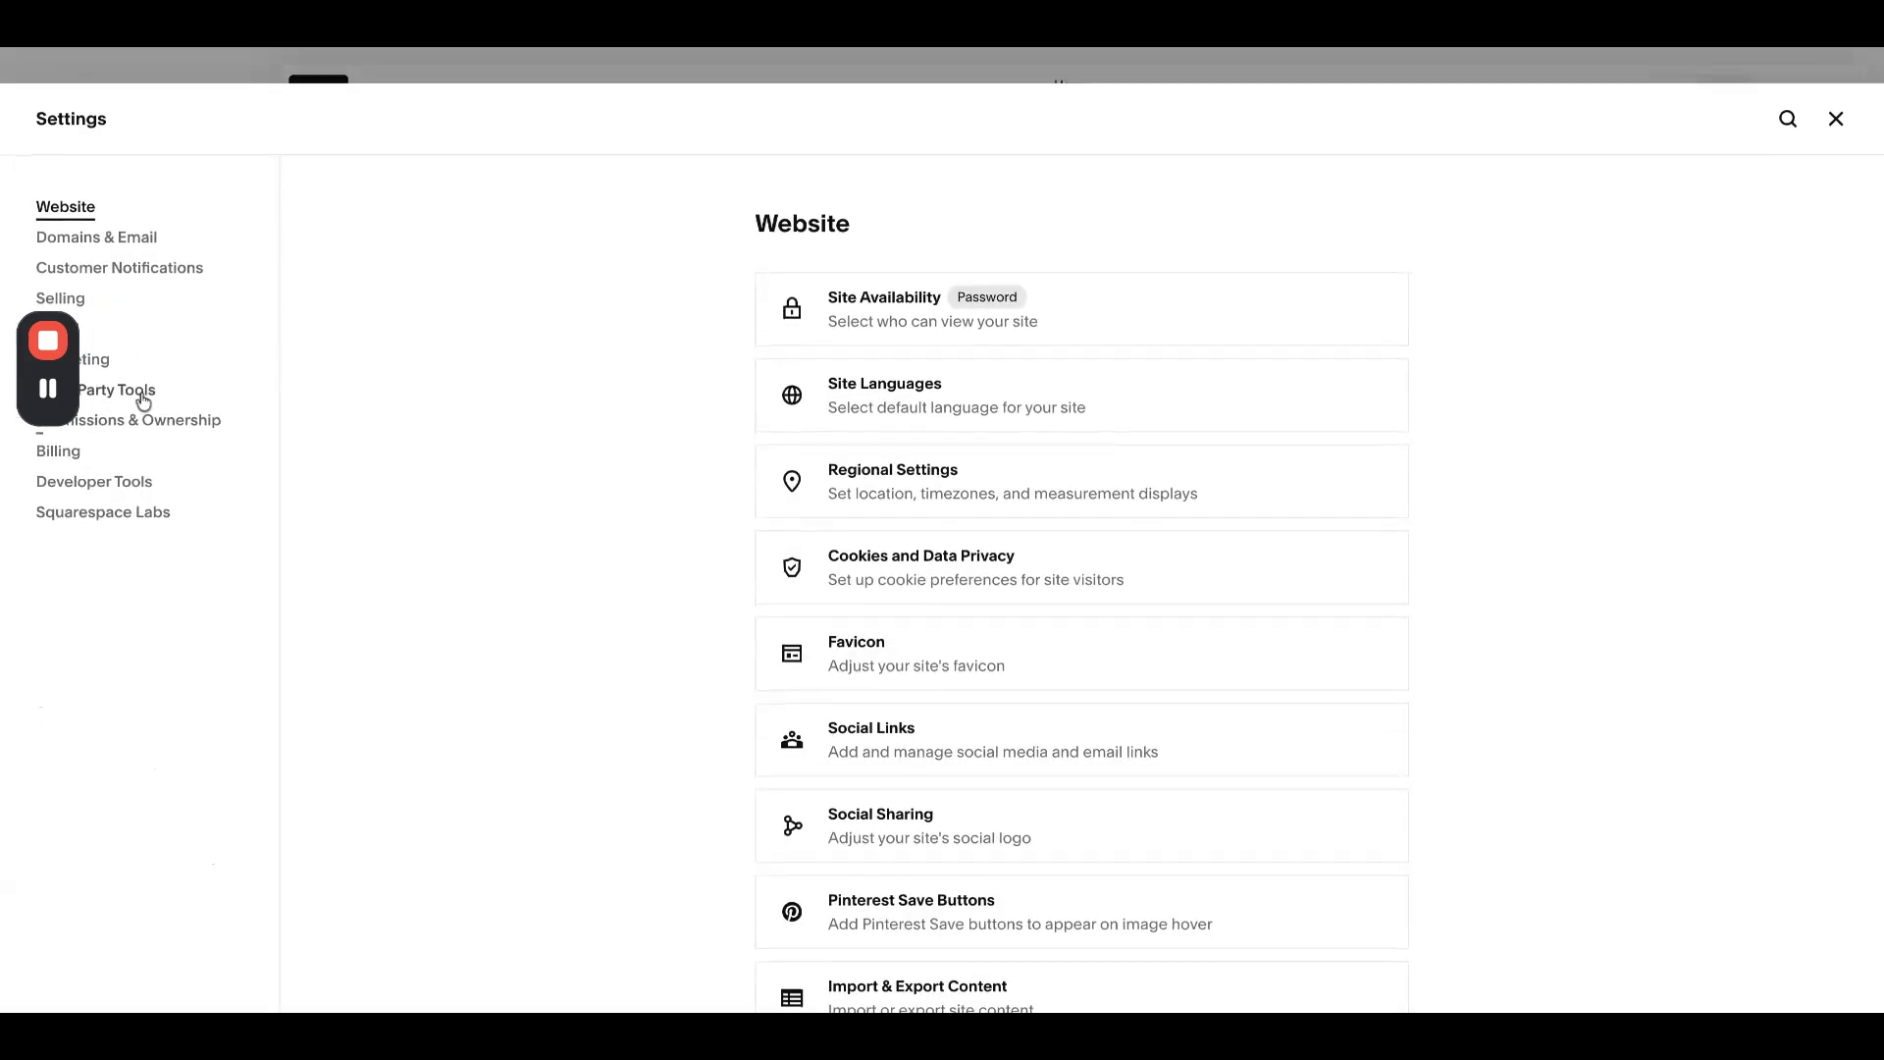
pyautogui.click(79, 299)
pyautogui.scroll(-3, 1051, 570)
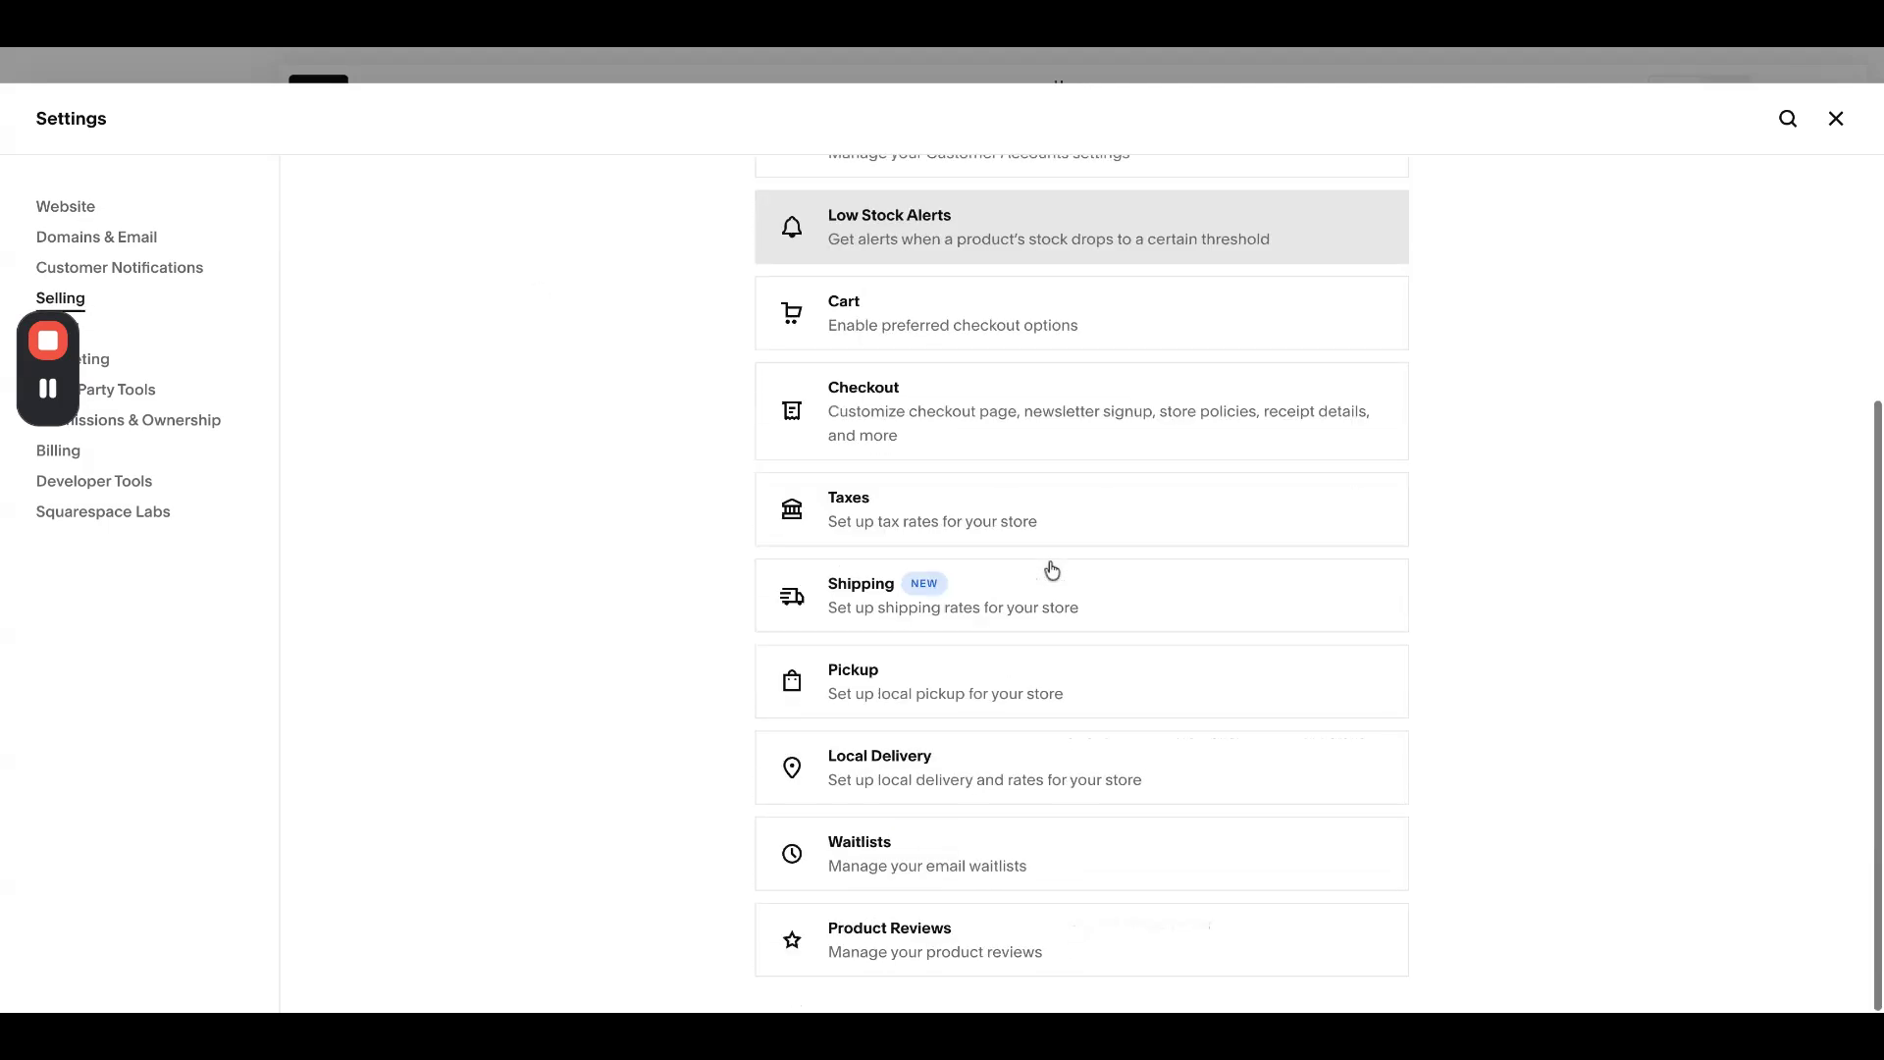
pyautogui.click(950, 322)
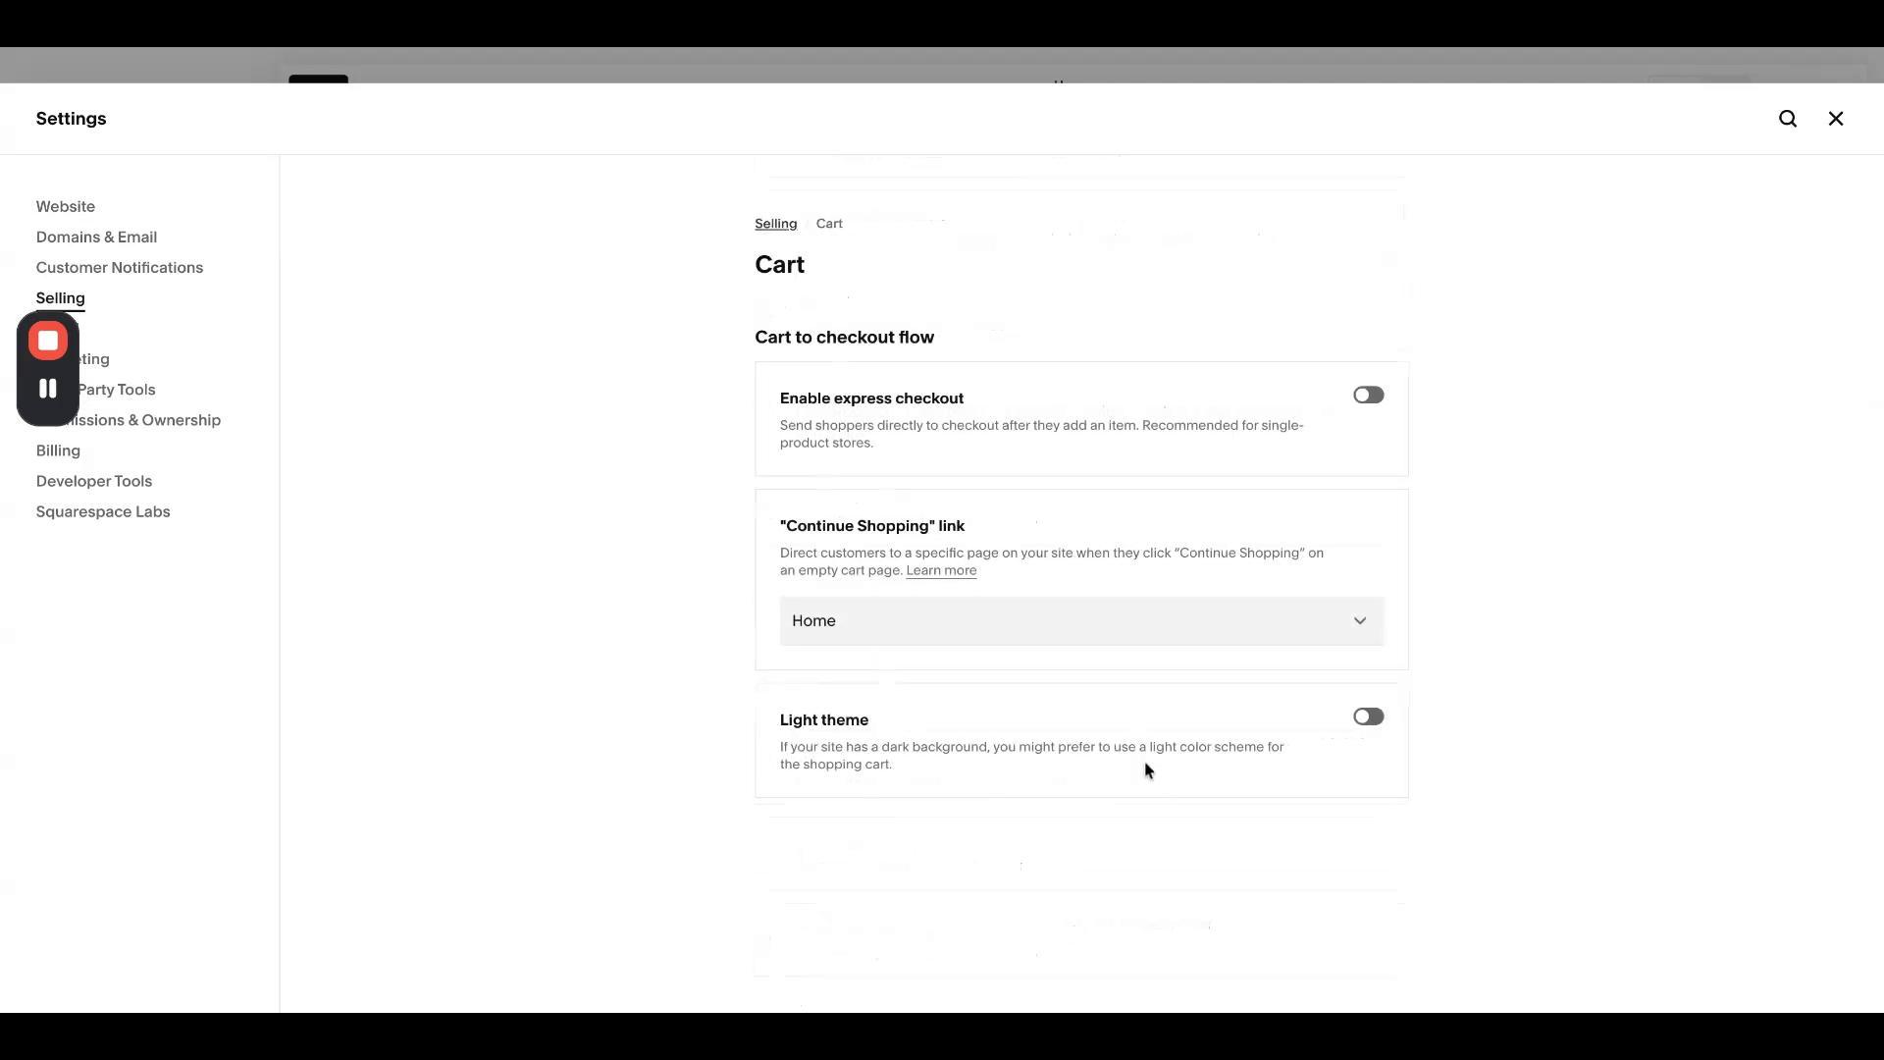
pyautogui.click(1369, 398)
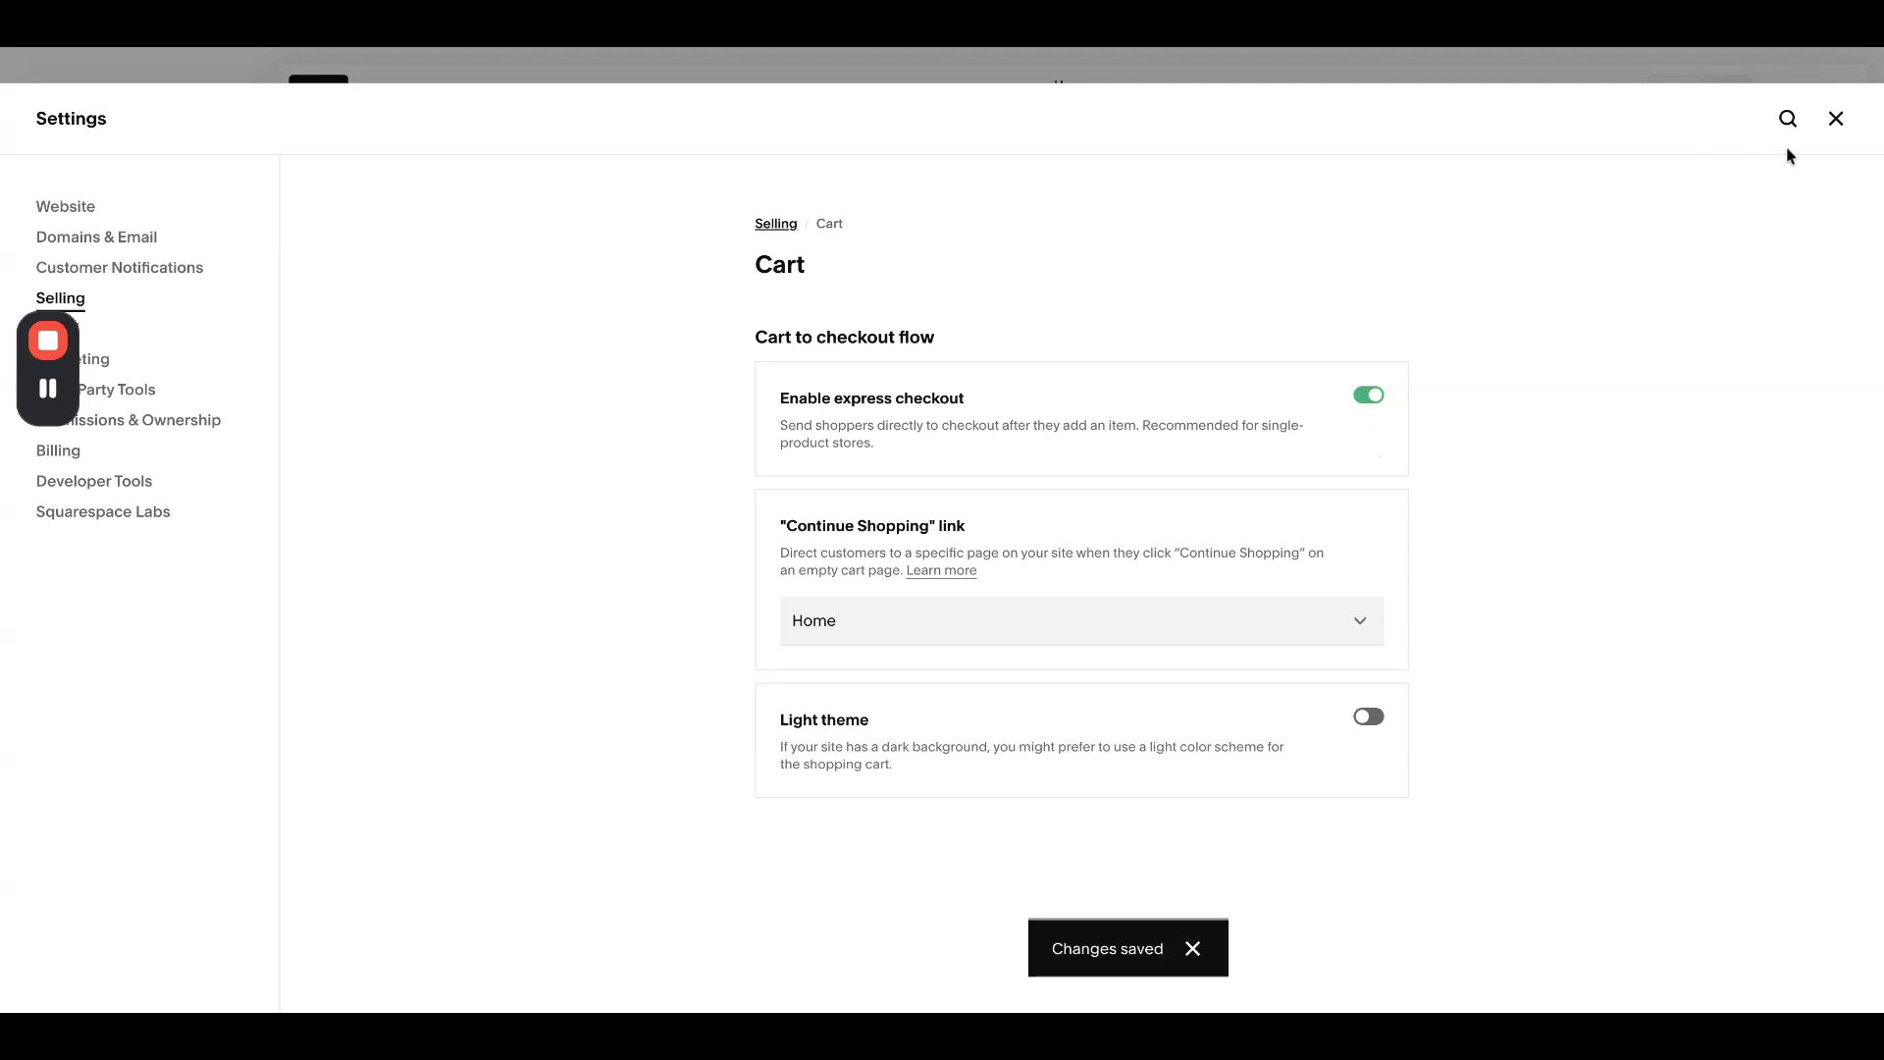
pyautogui.click(1835, 117)
pyautogui.scroll(-5, 1211, 412)
pyautogui.click(133, 263)
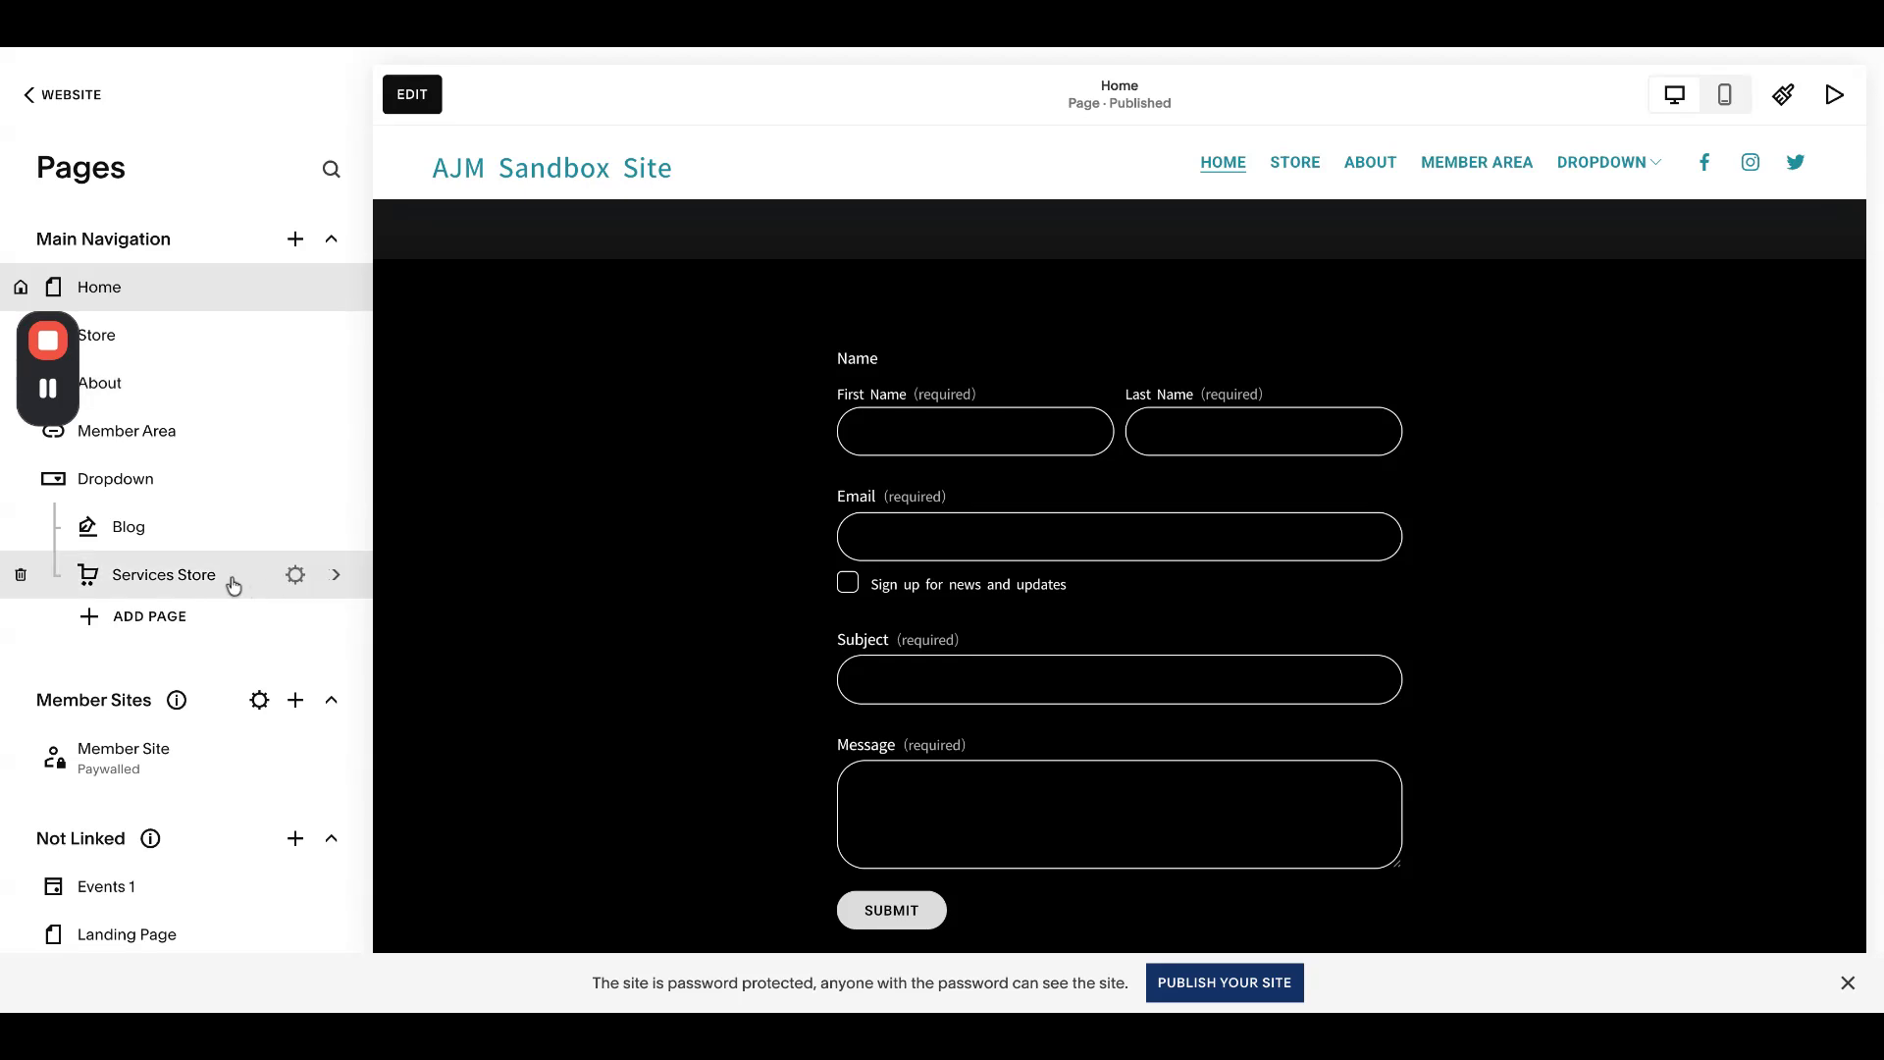
# - Test purchasing the Services Store's Basic Package, then return to the Pages list
pyautogui.click(231, 583)
pyautogui.scroll(-10, 840, 510)
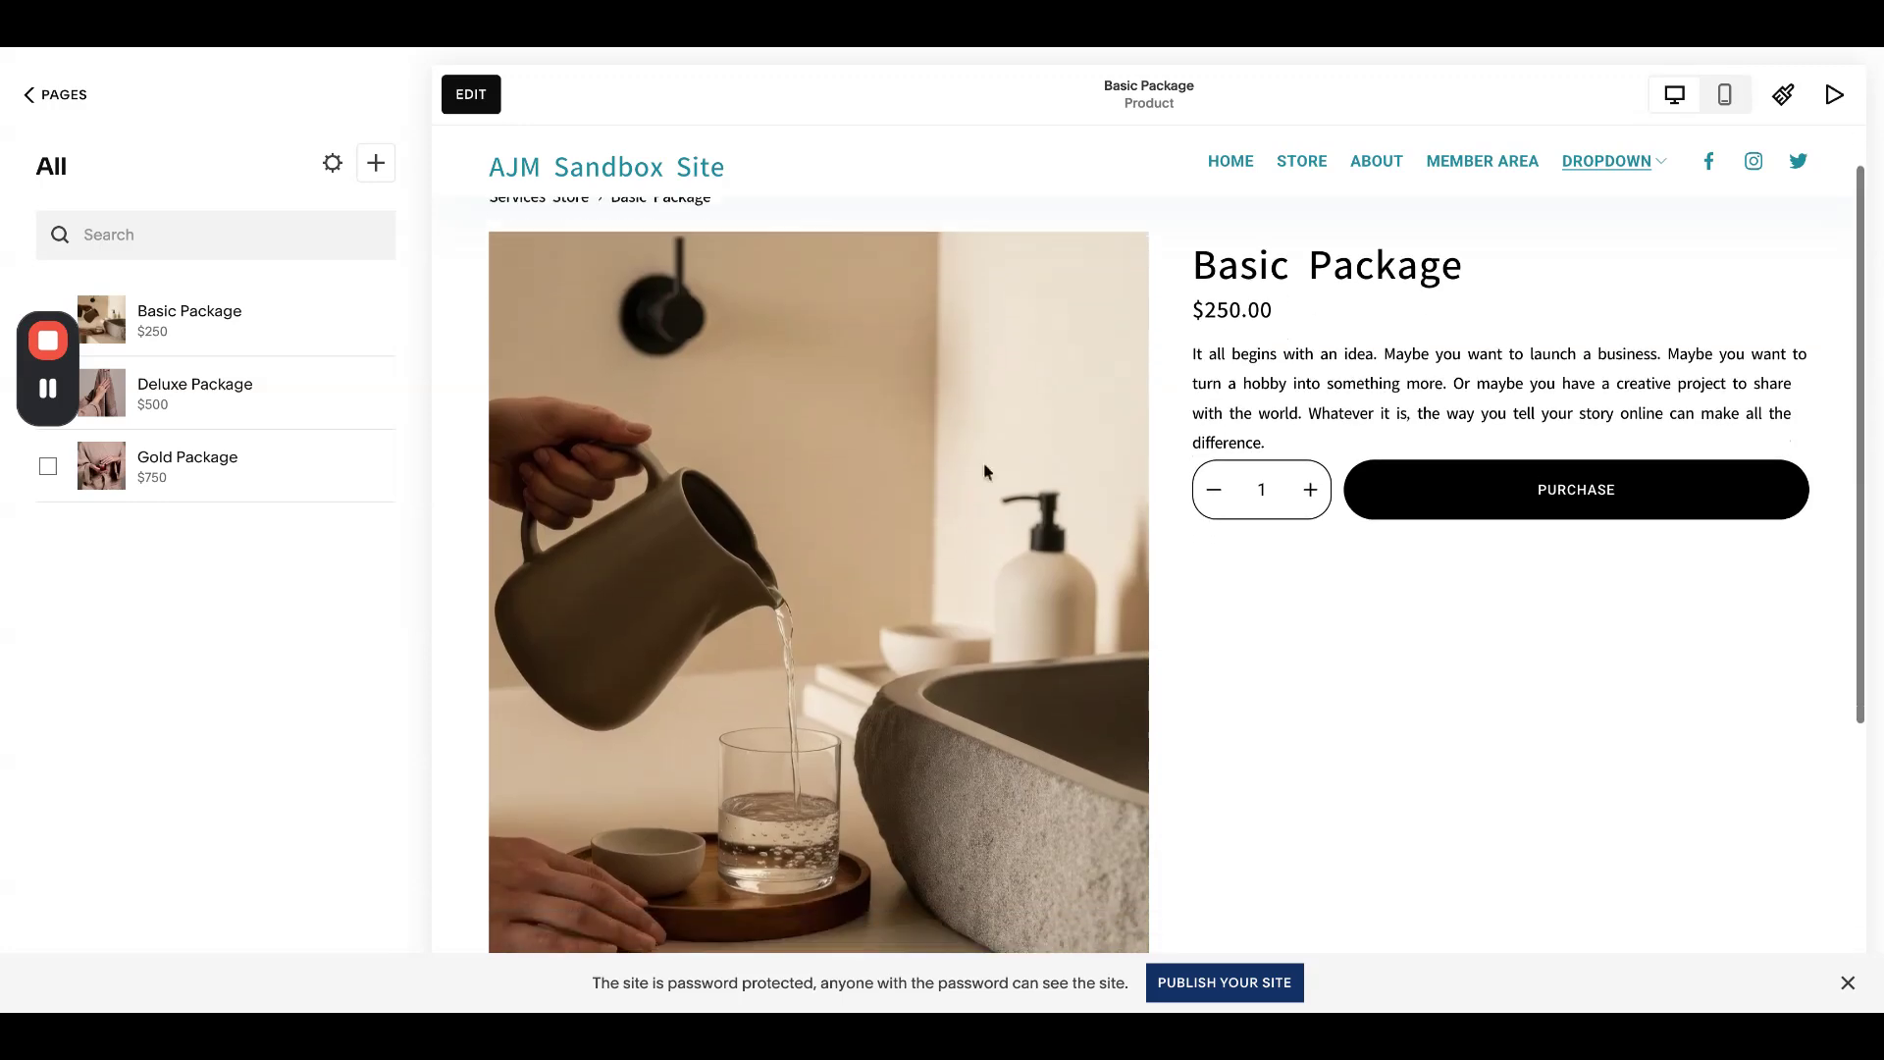
pyautogui.click(1478, 497)
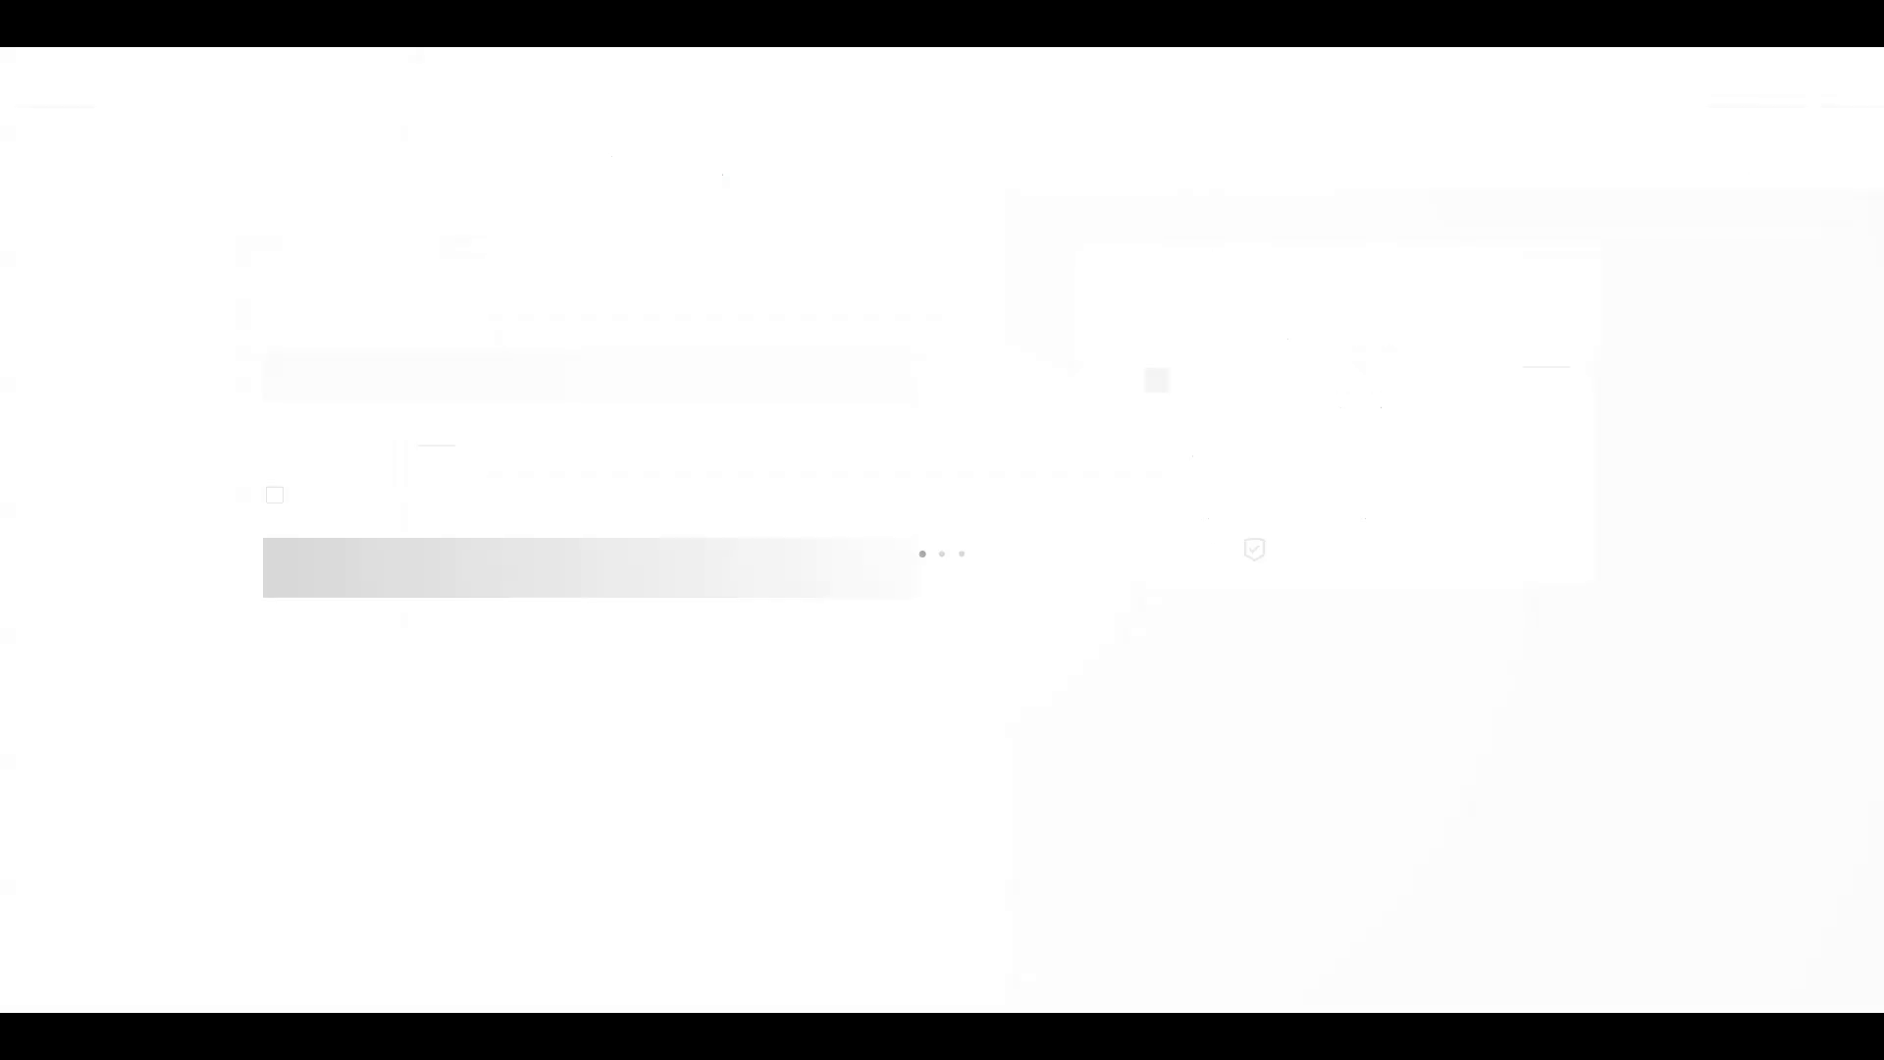
pyautogui.click(167, 49)
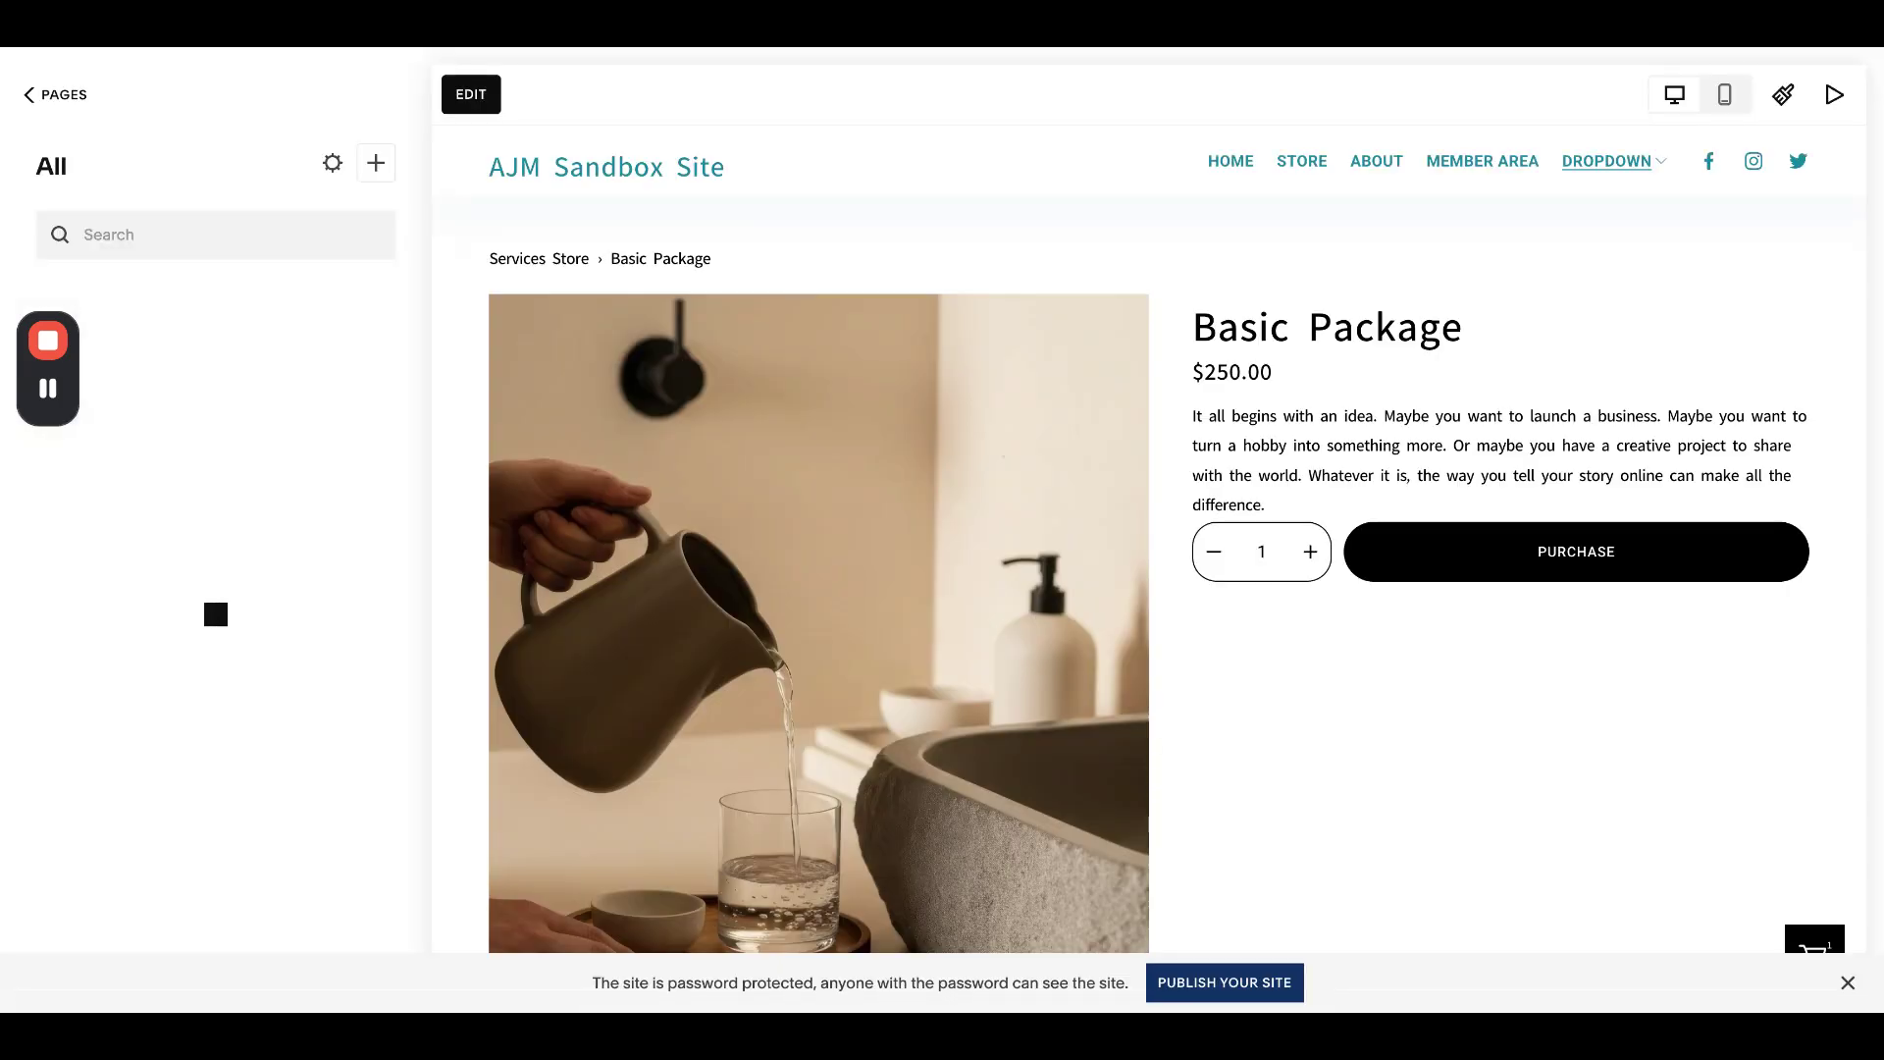
pyautogui.click(65, 95)
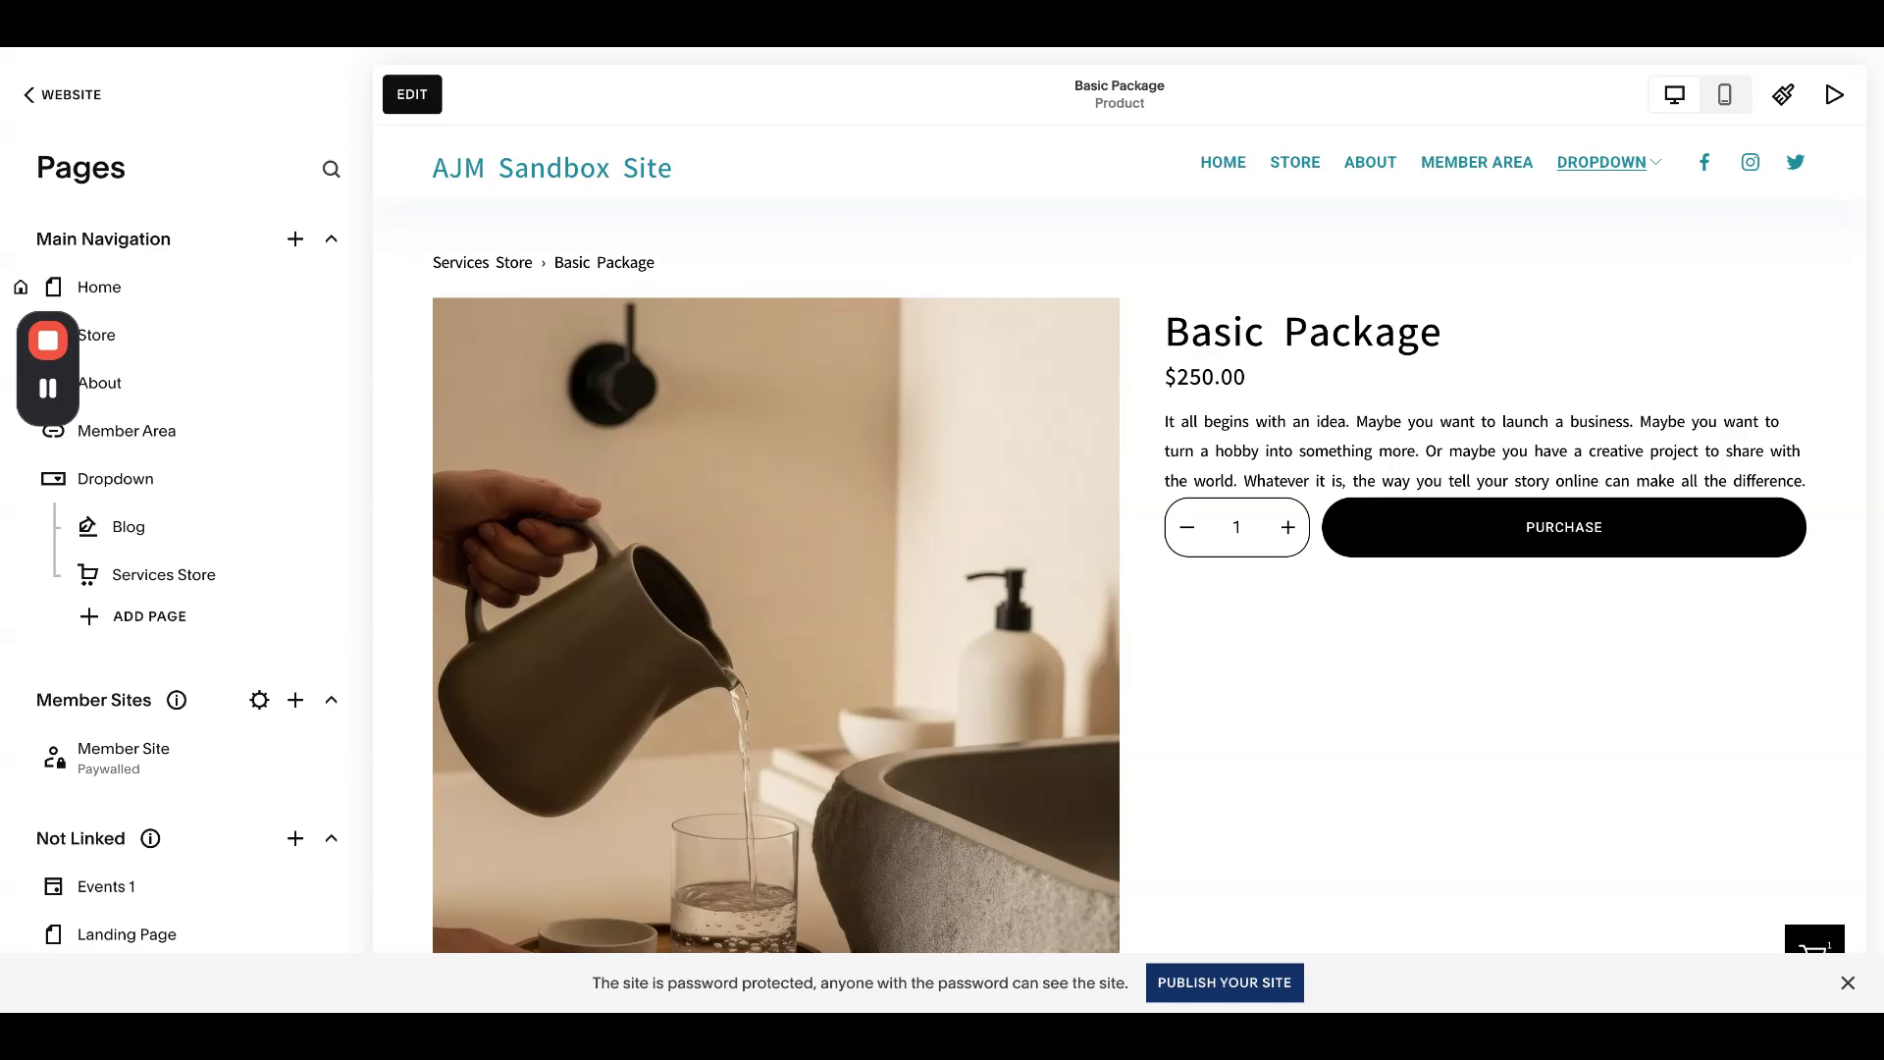
# - Go to the Checkout settings' Additional fields under Settings > Selling
pyautogui.click(64, 94)
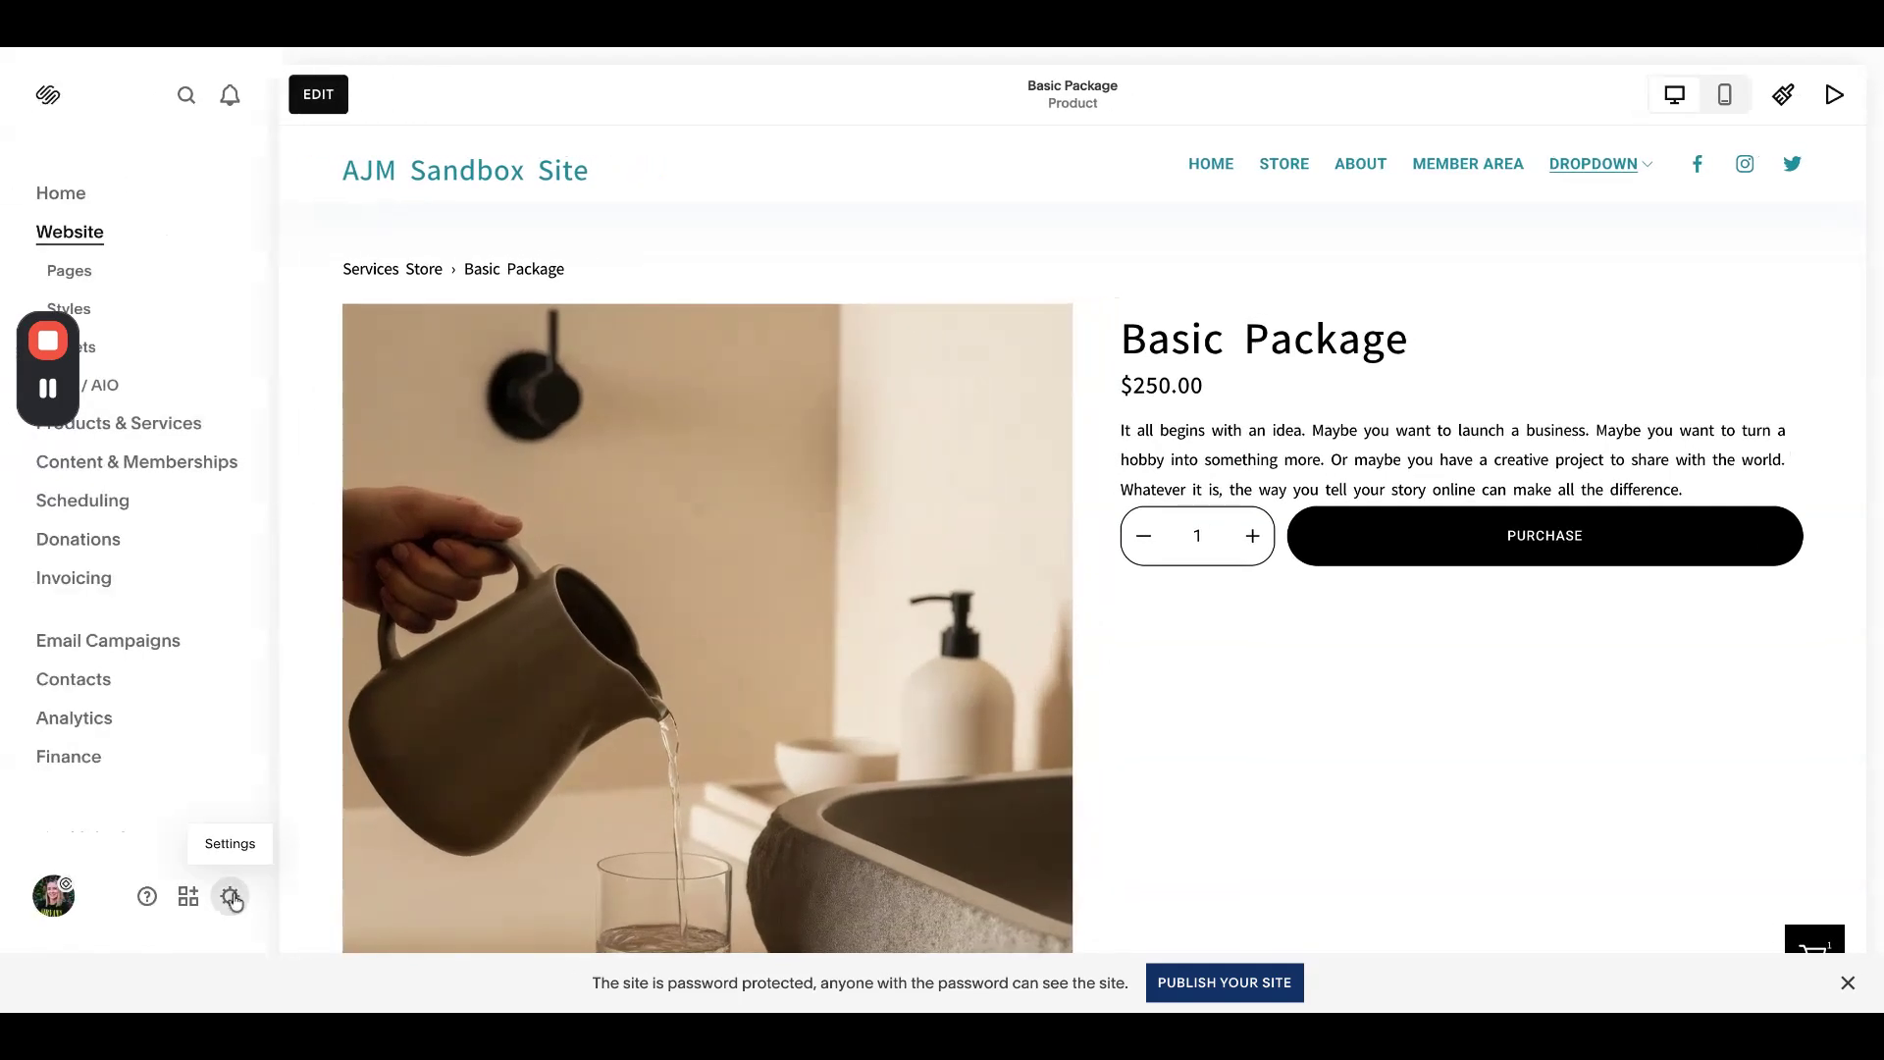
pyautogui.click(230, 896)
pyautogui.click(197, 297)
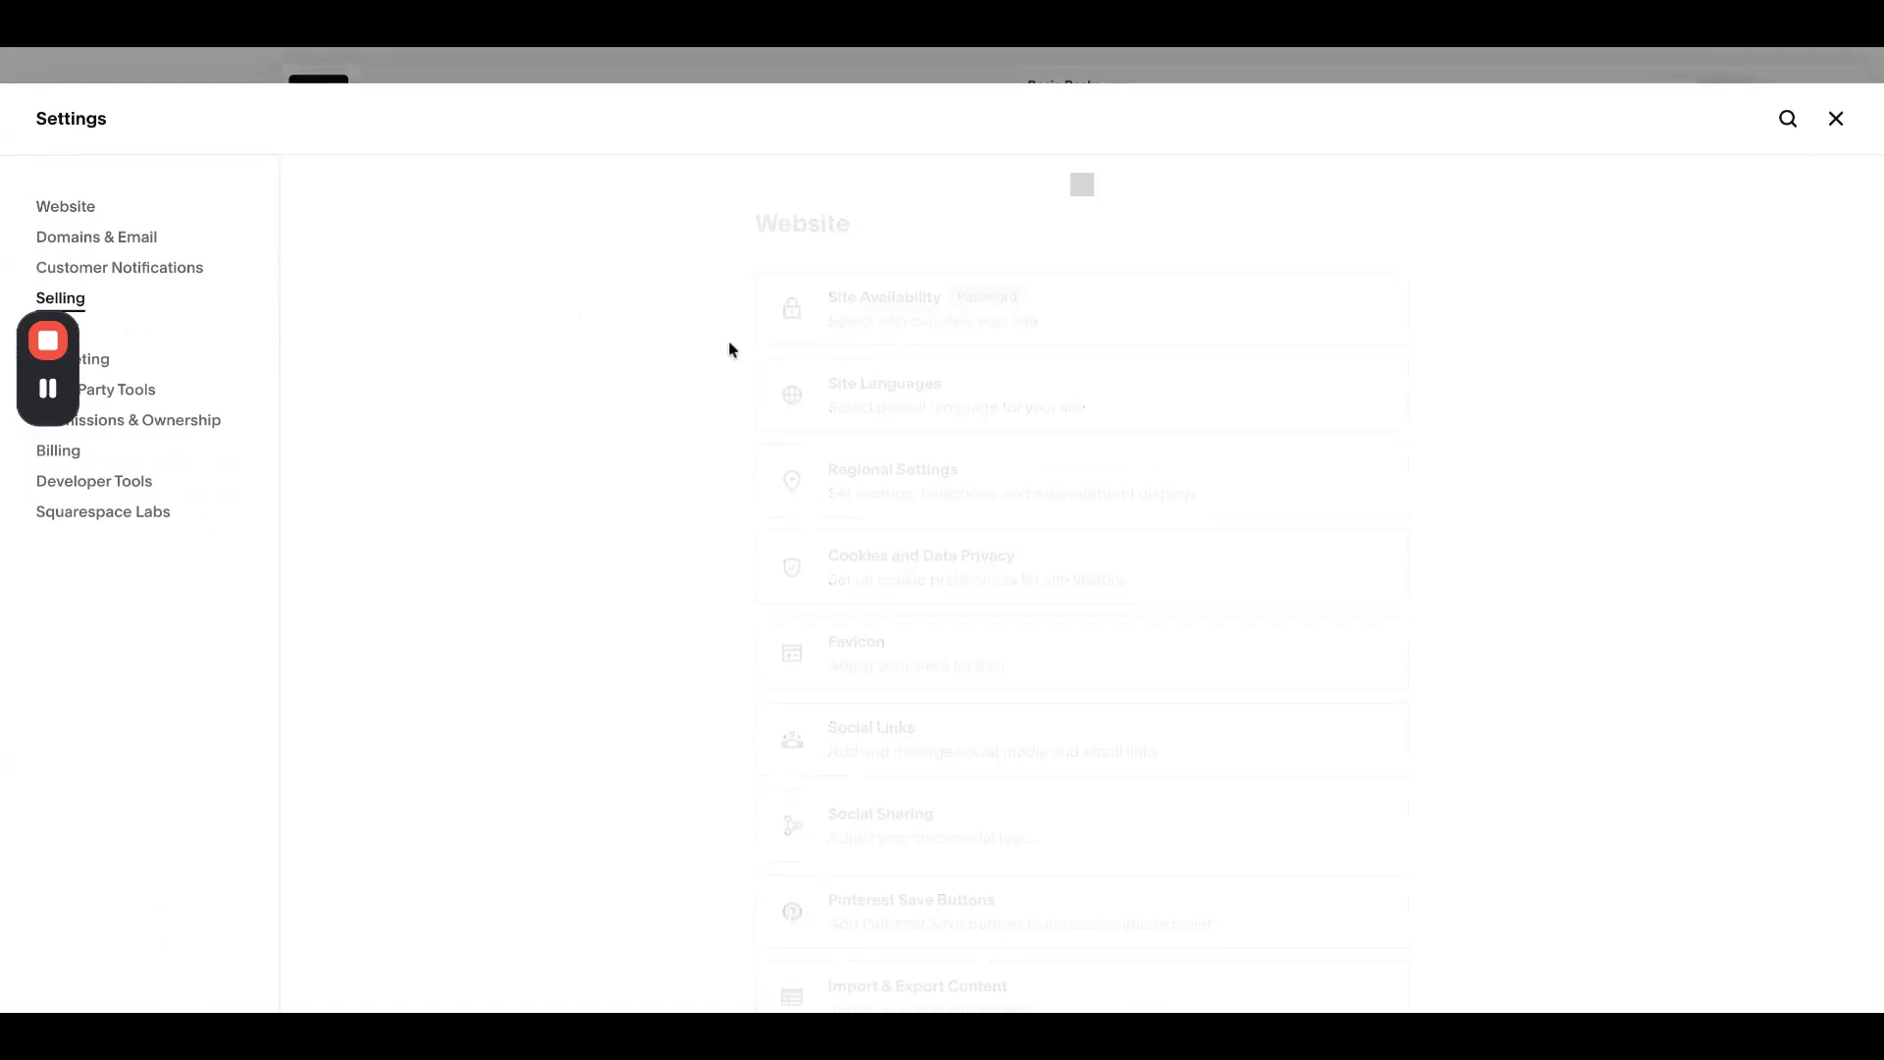
pyautogui.scroll(-3, 858, 420)
pyautogui.click(898, 432)
pyautogui.scroll(-10, 898, 432)
pyautogui.scroll(1, 898, 432)
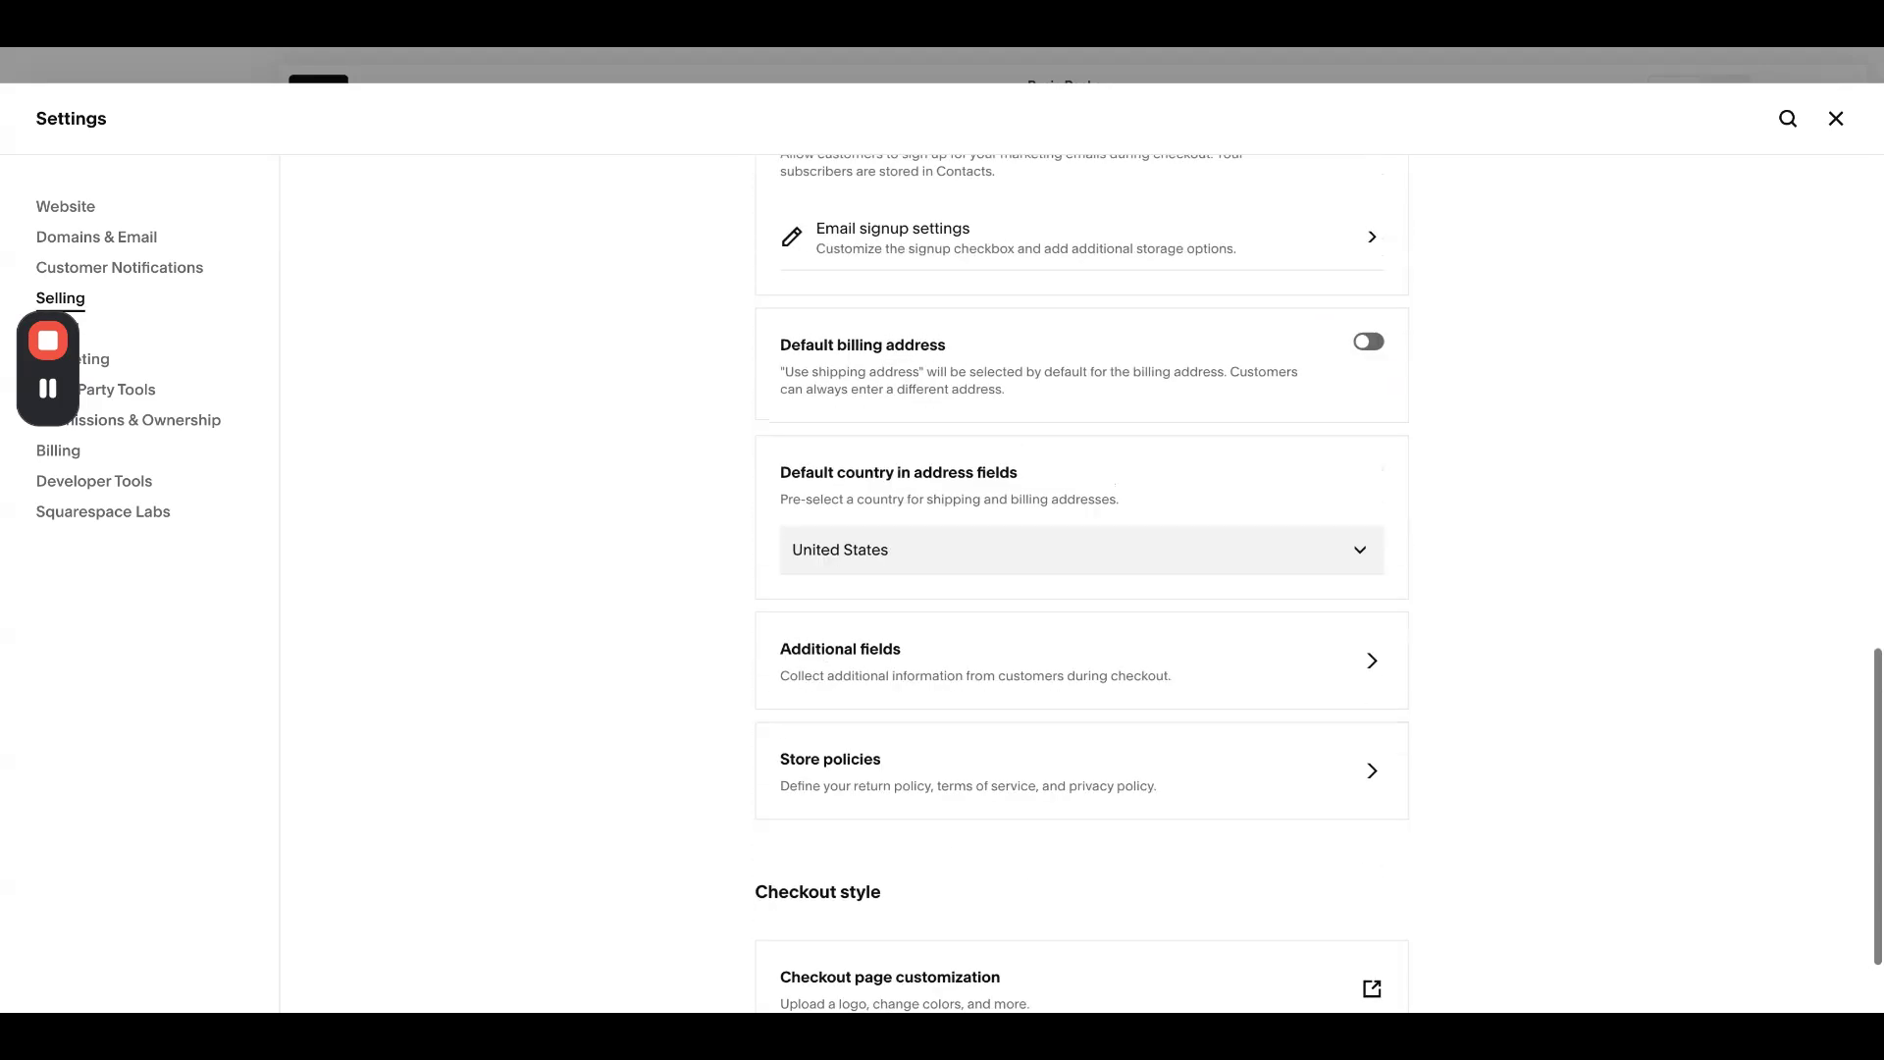
pyautogui.click(915, 675)
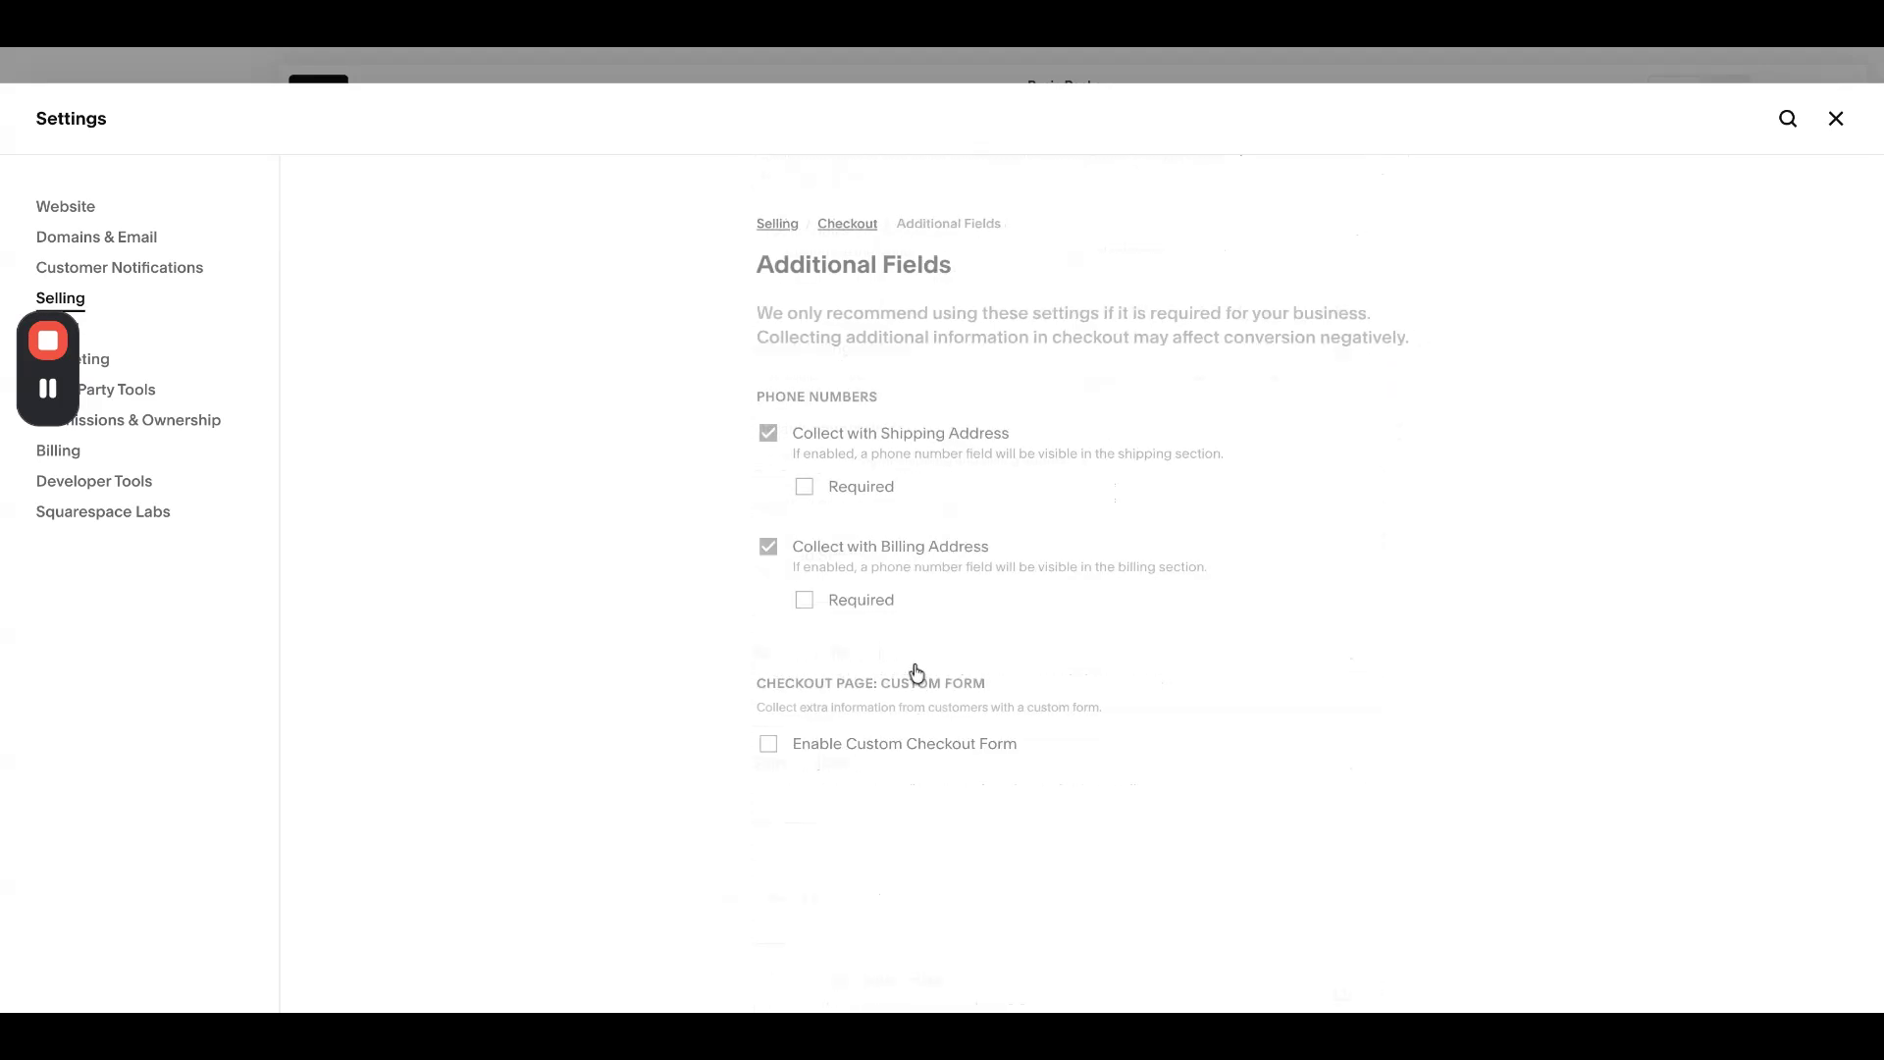
# - Enable the custom checkout form with its Note / Additional Info field, save, and close Settings
pyautogui.click(767, 746)
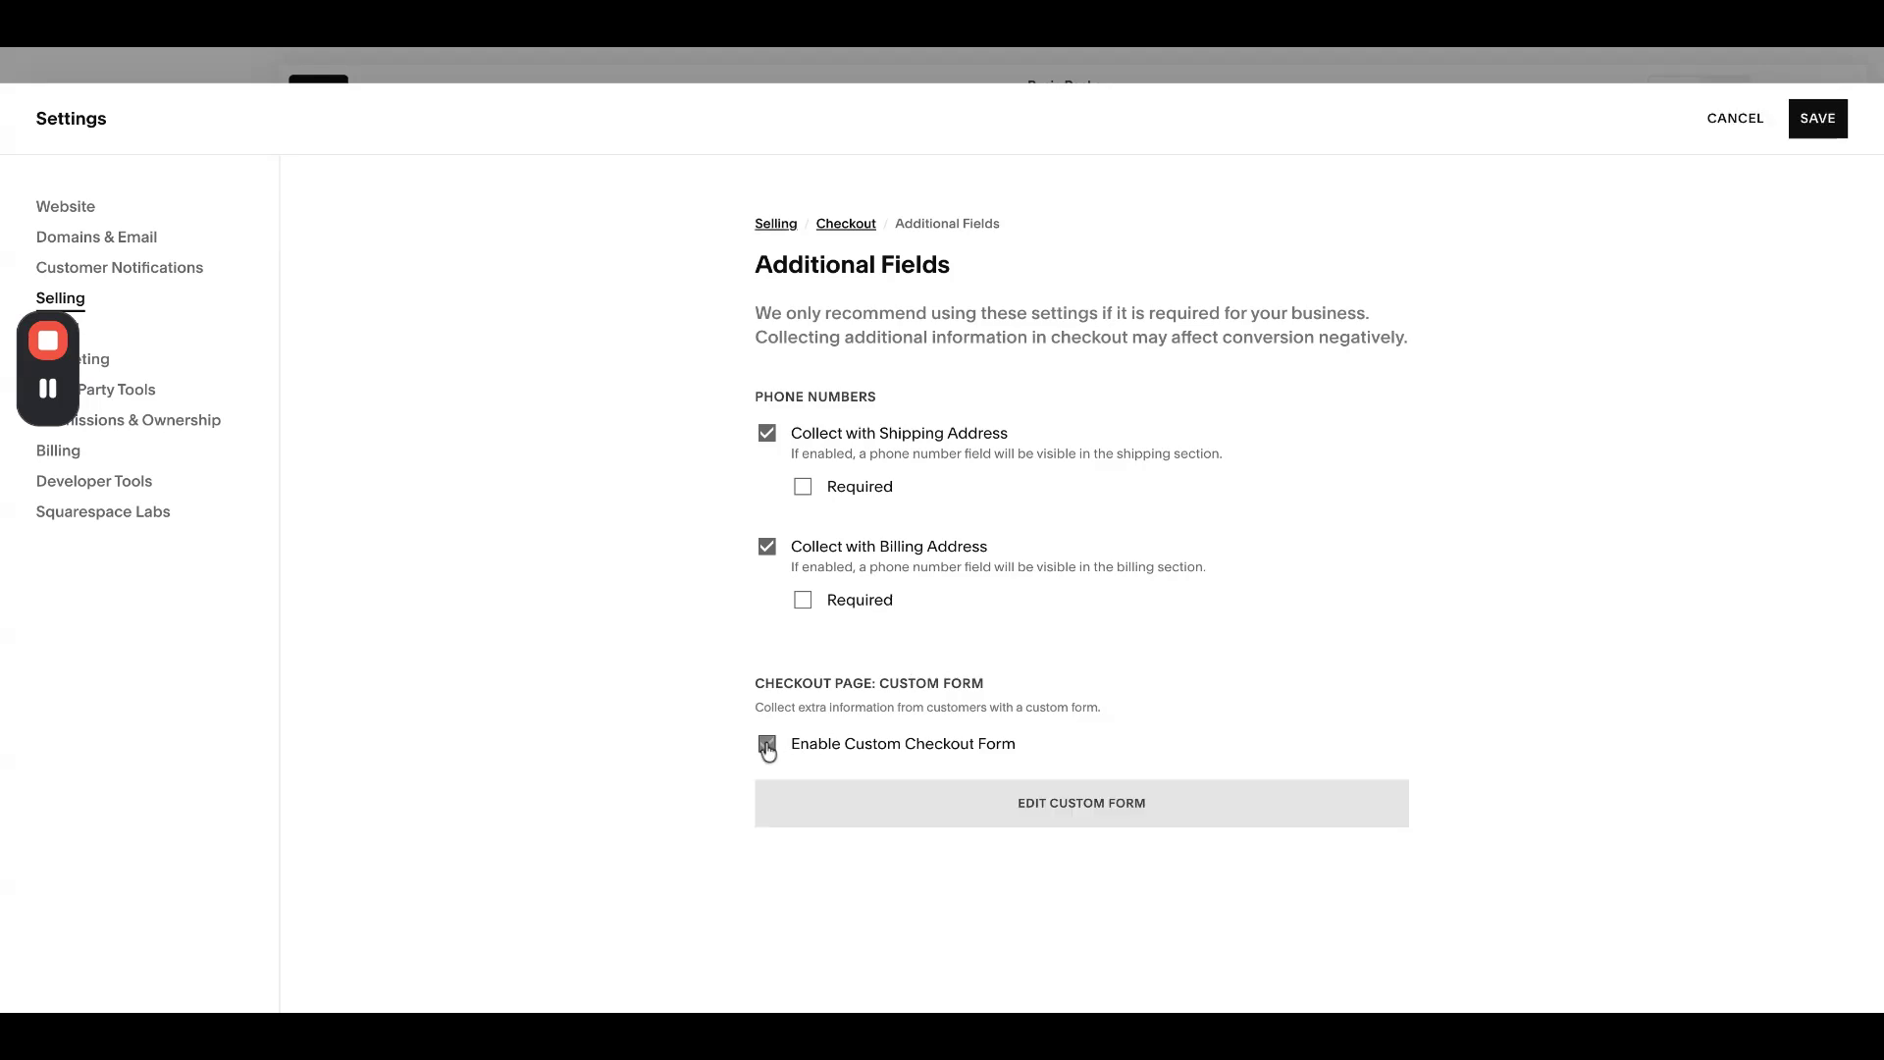
pyautogui.click(900, 809)
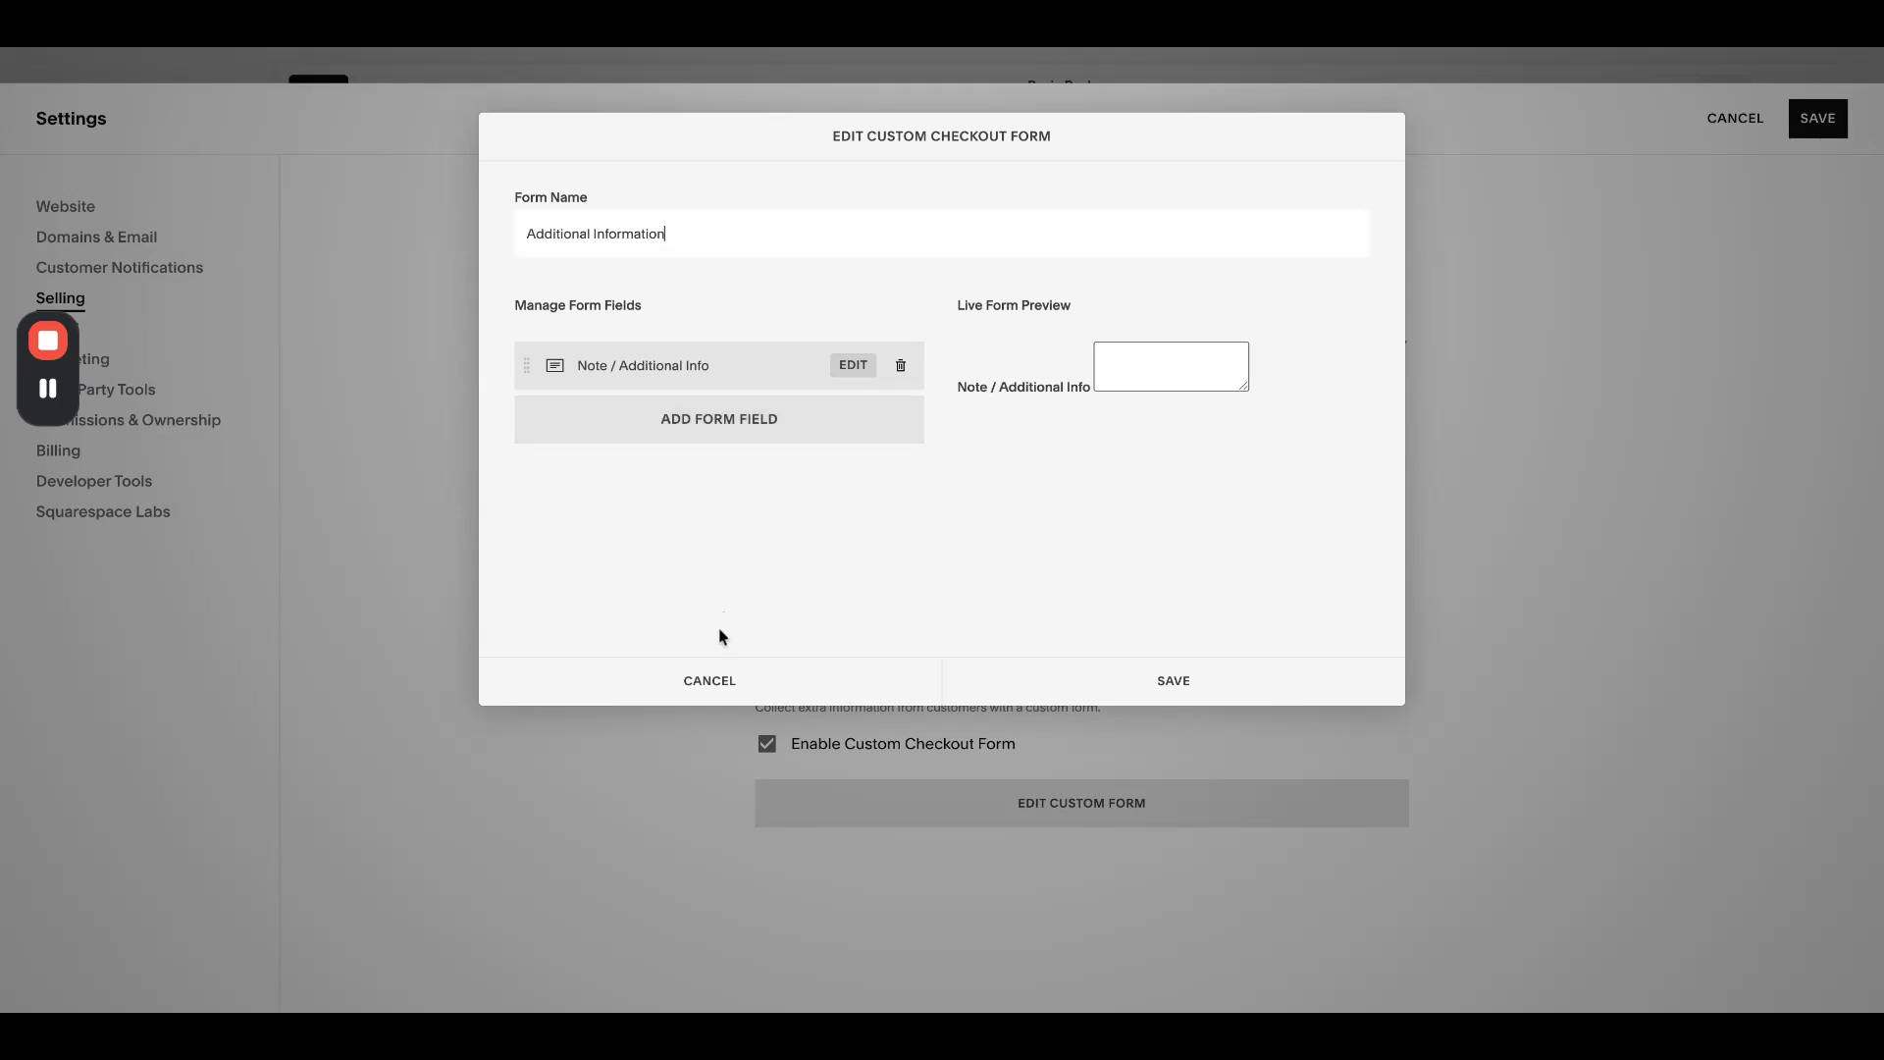
pyautogui.click(757, 366)
pyautogui.moveTo(756, 366); pyautogui.dragTo(507, 365)
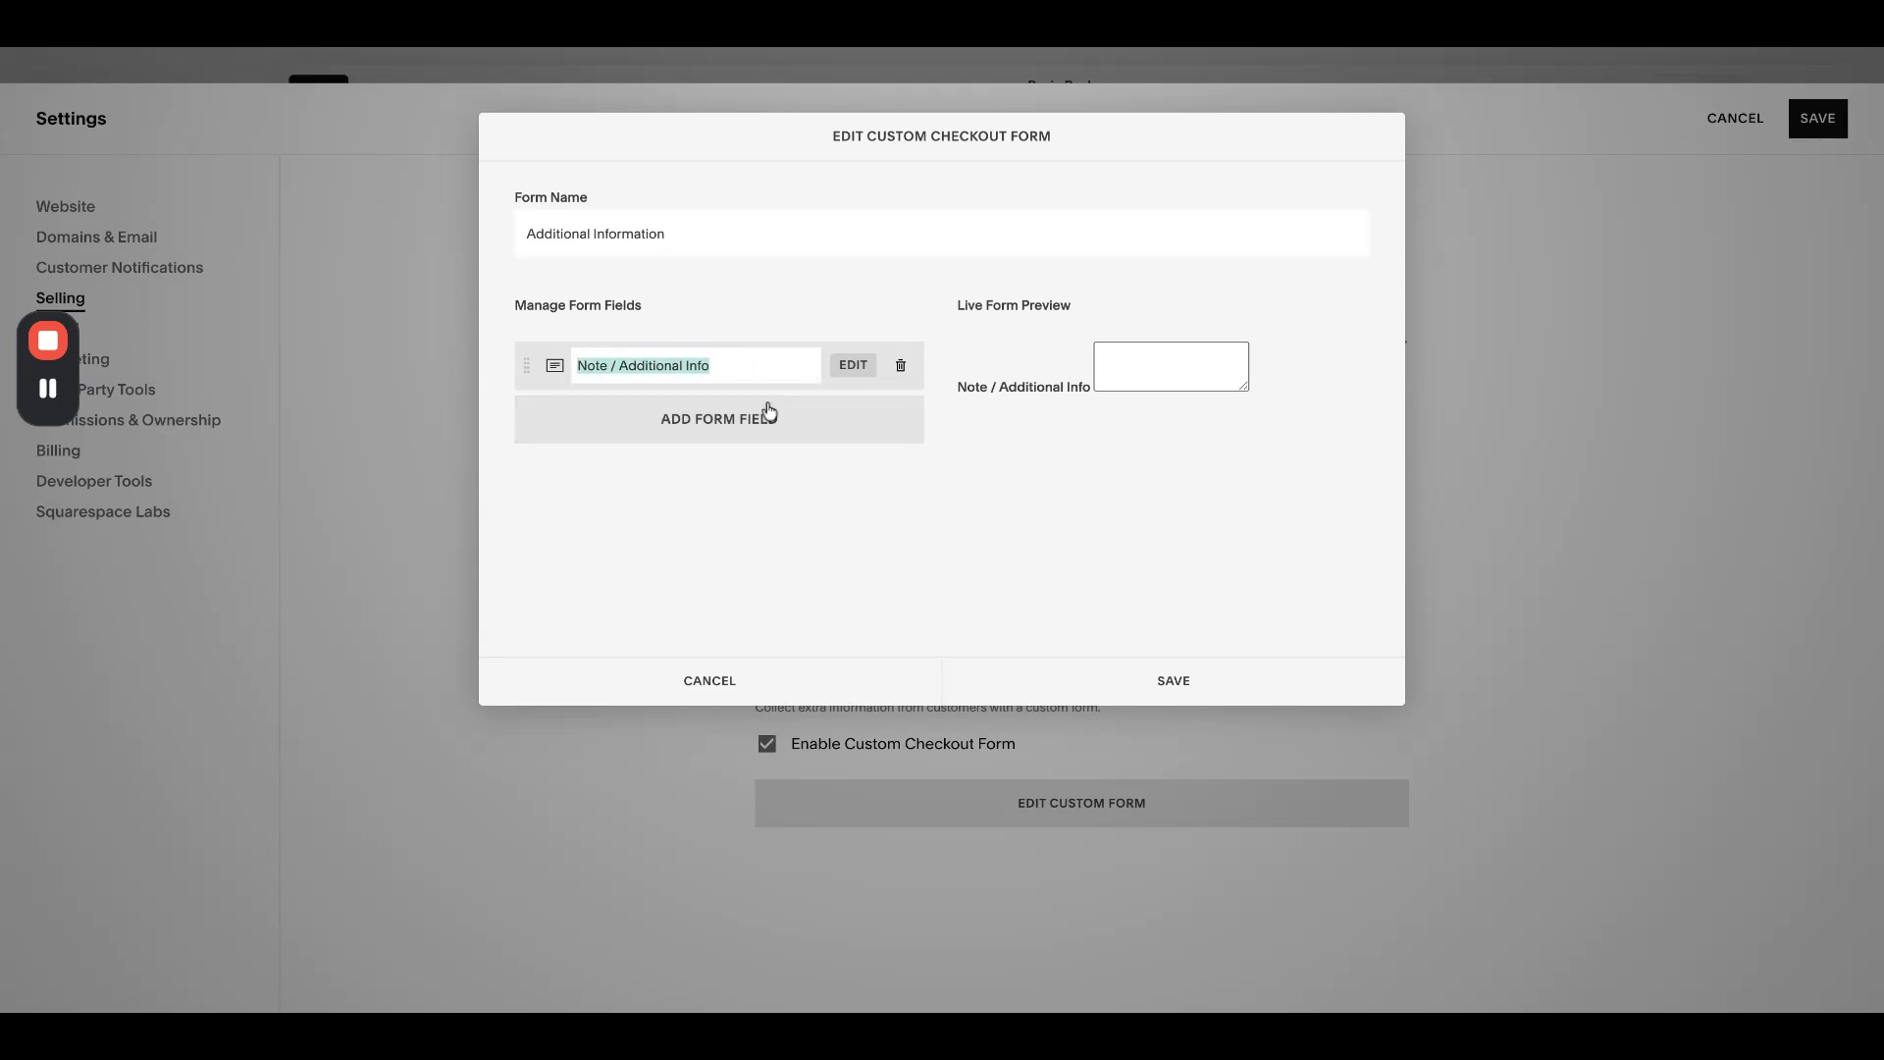
pyautogui.click(1167, 682)
pyautogui.click(1817, 117)
pyautogui.click(1836, 124)
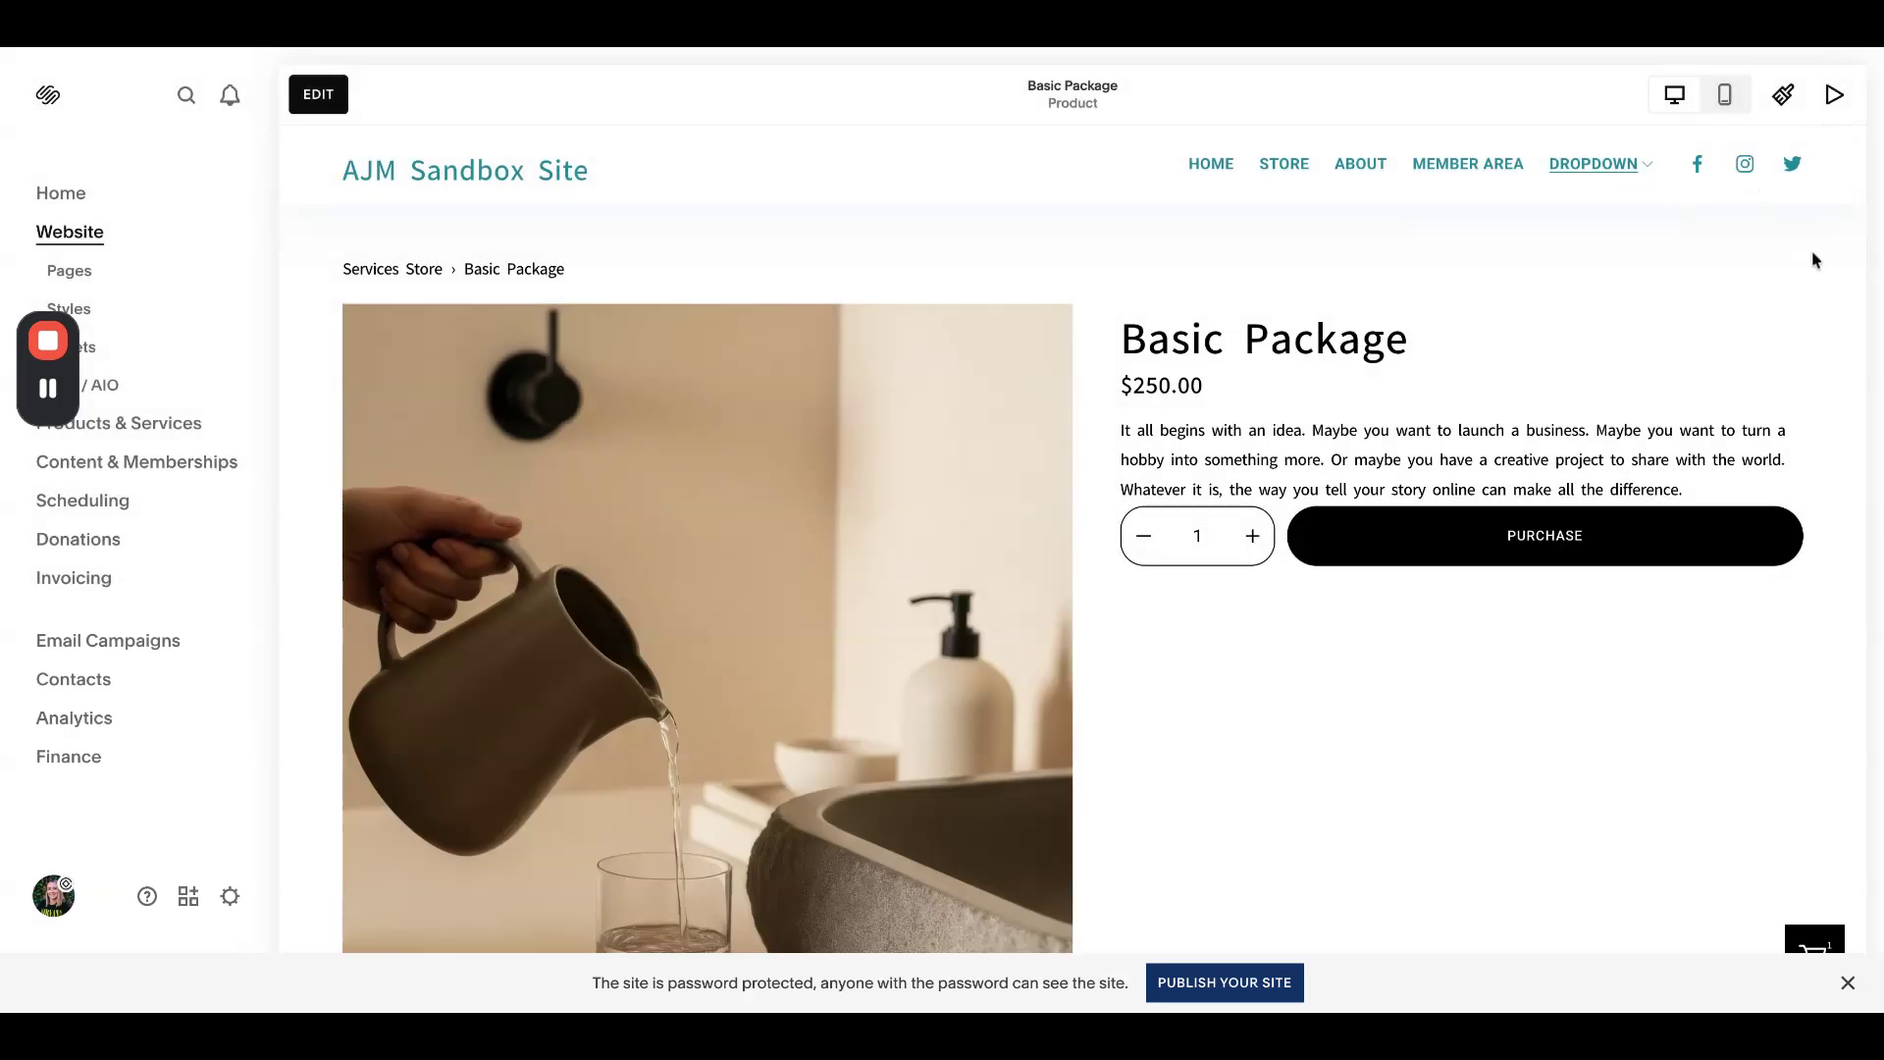
pyautogui.click(316, 96)
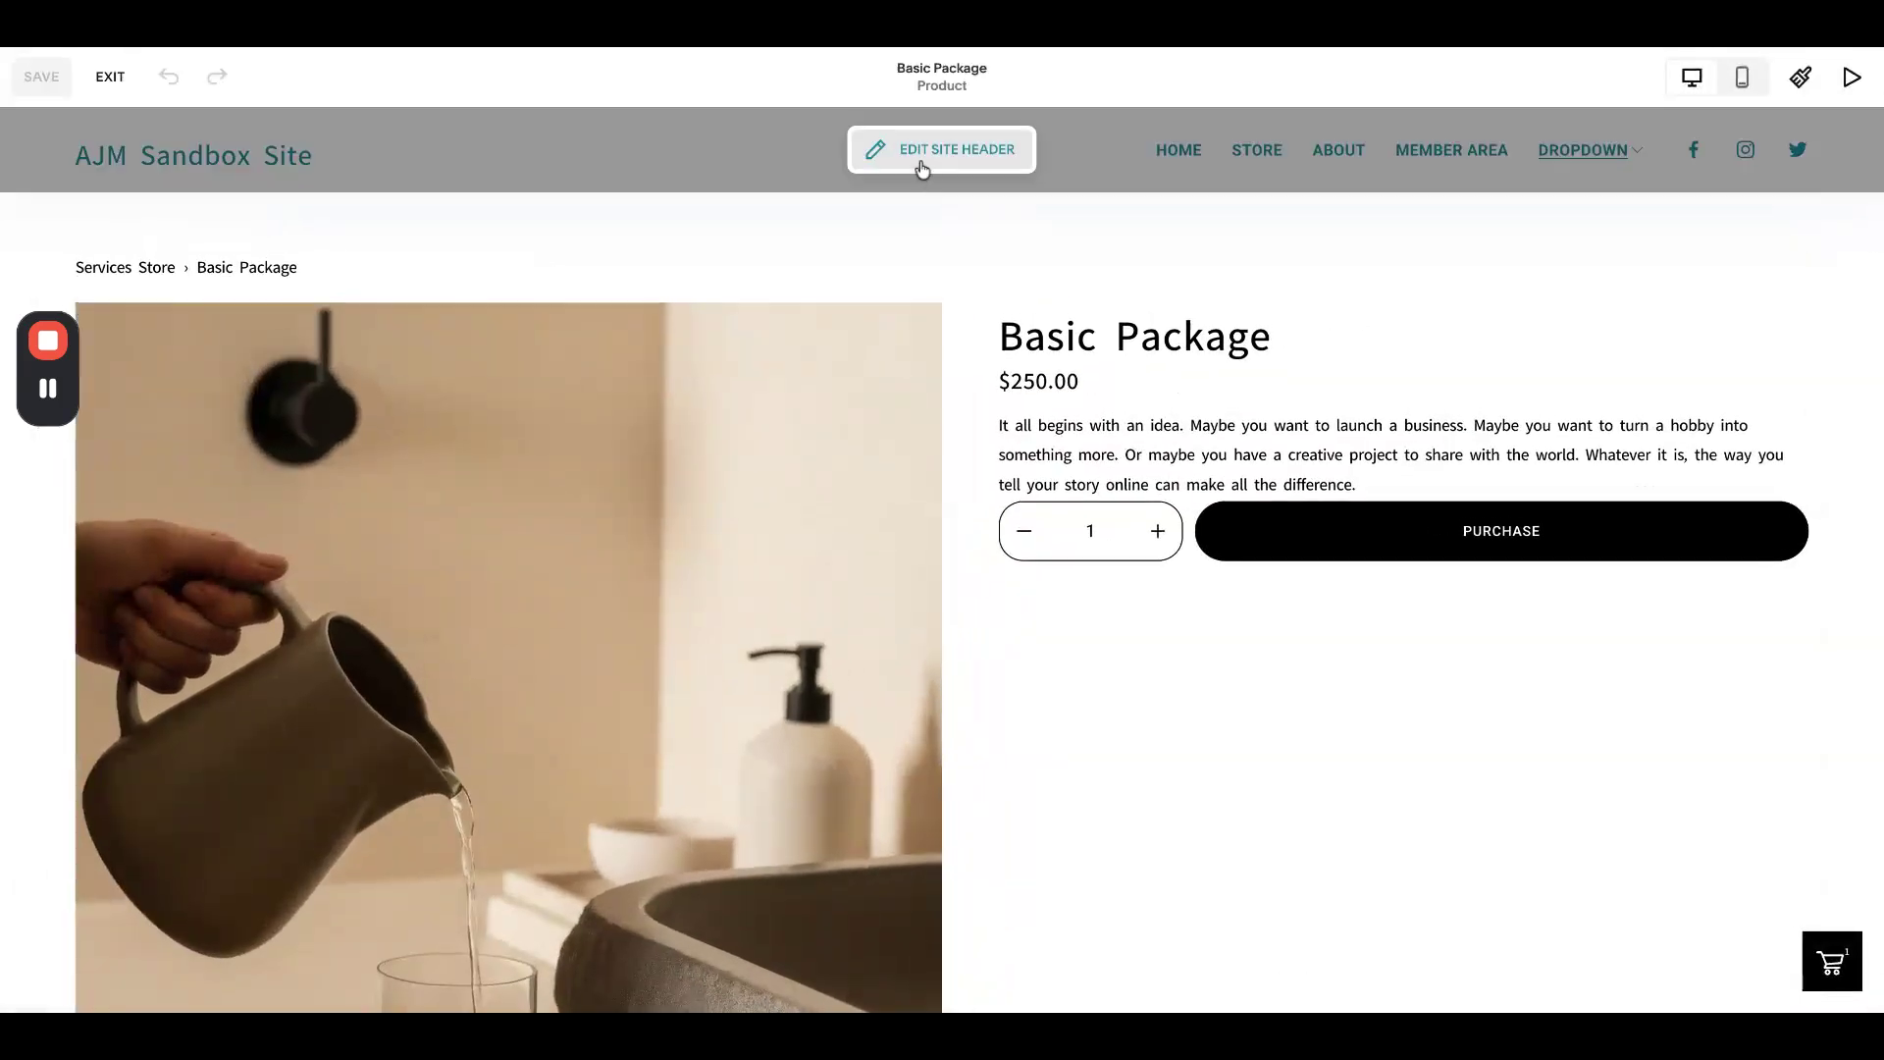
pyautogui.click(922, 168)
pyautogui.click(1396, 421)
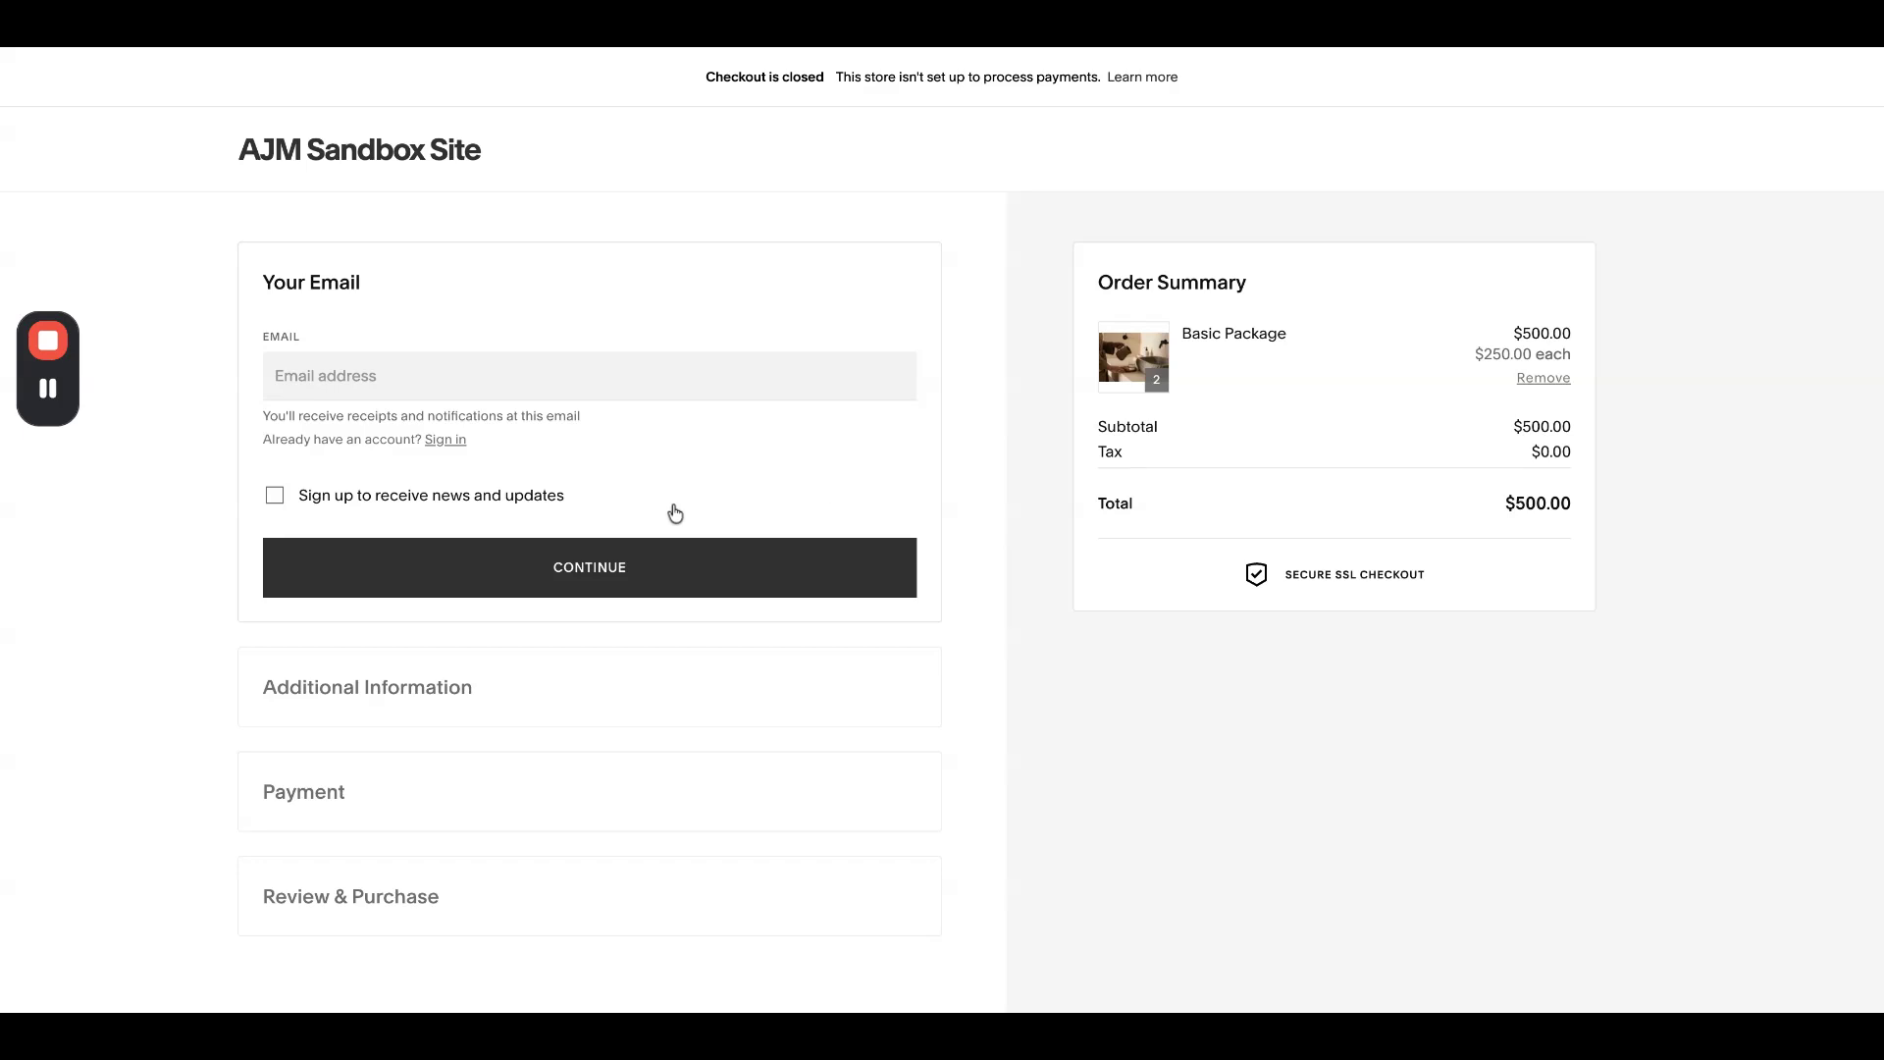
pyautogui.click(560, 381)
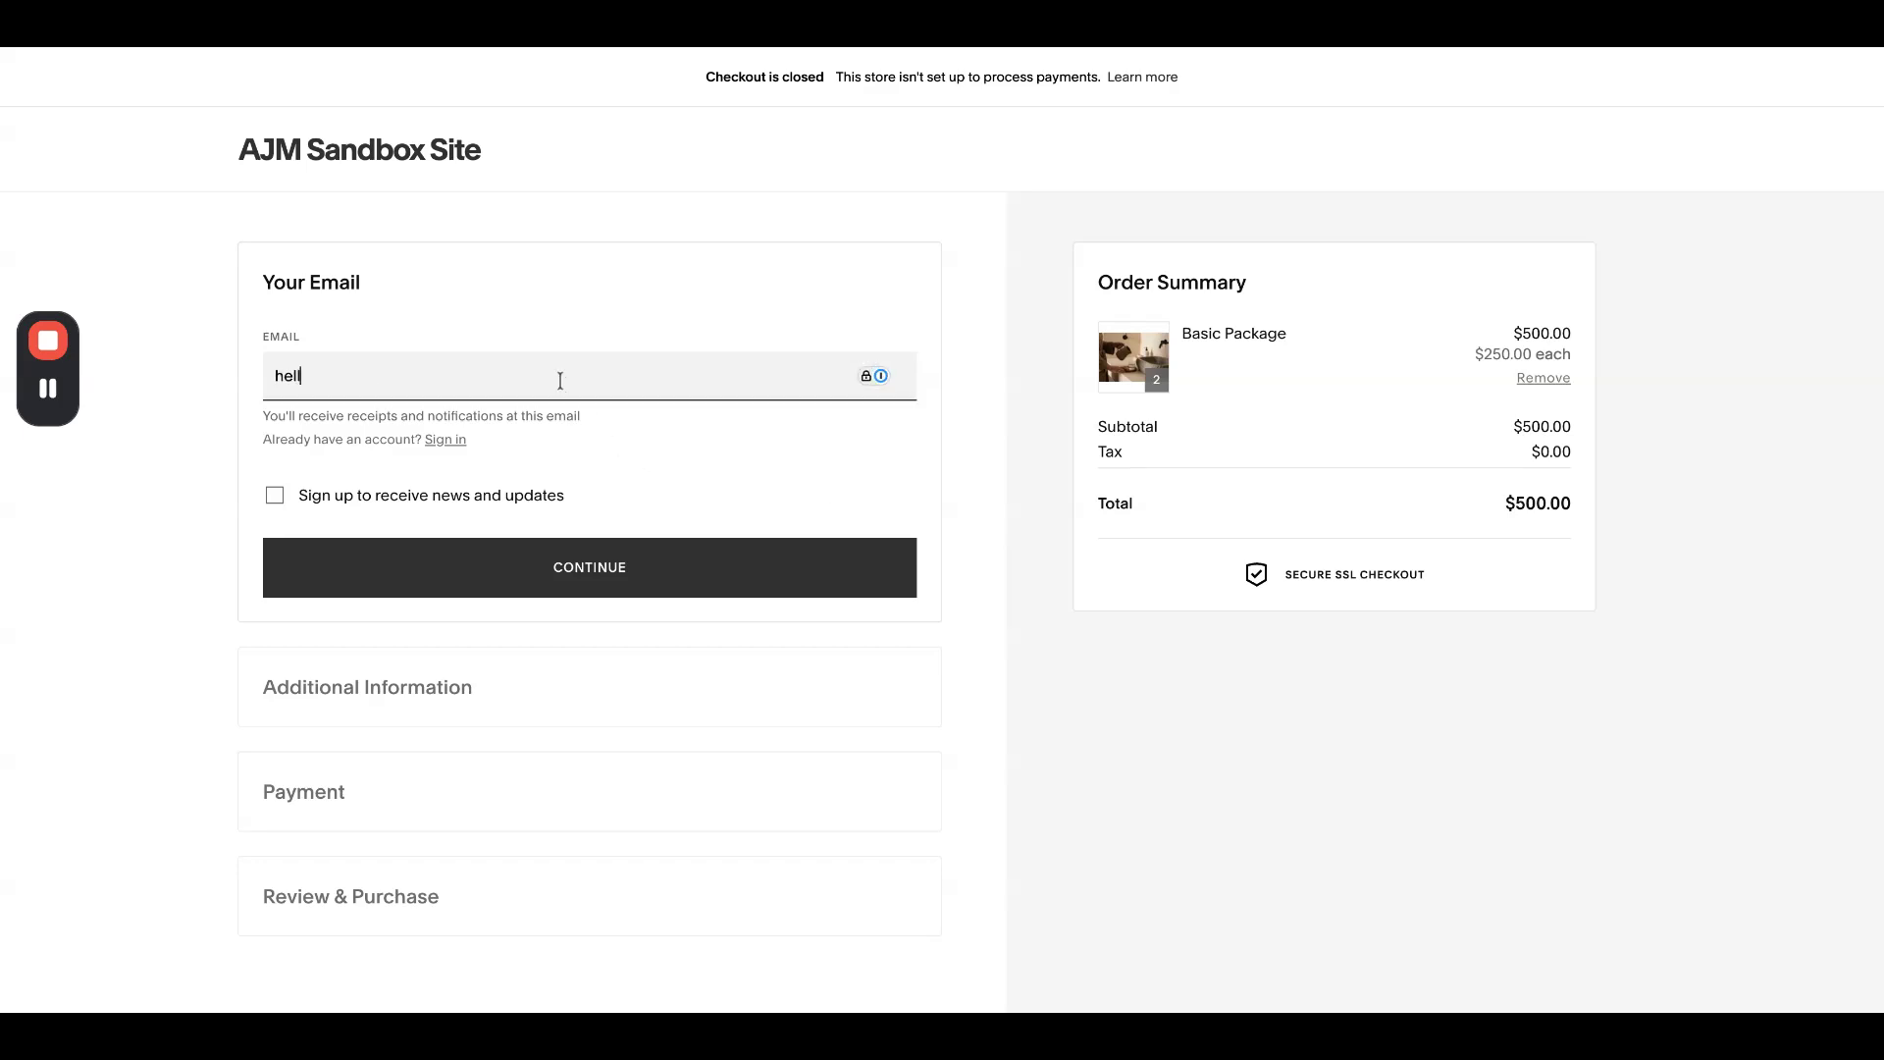
pyautogui.click(516, 566)
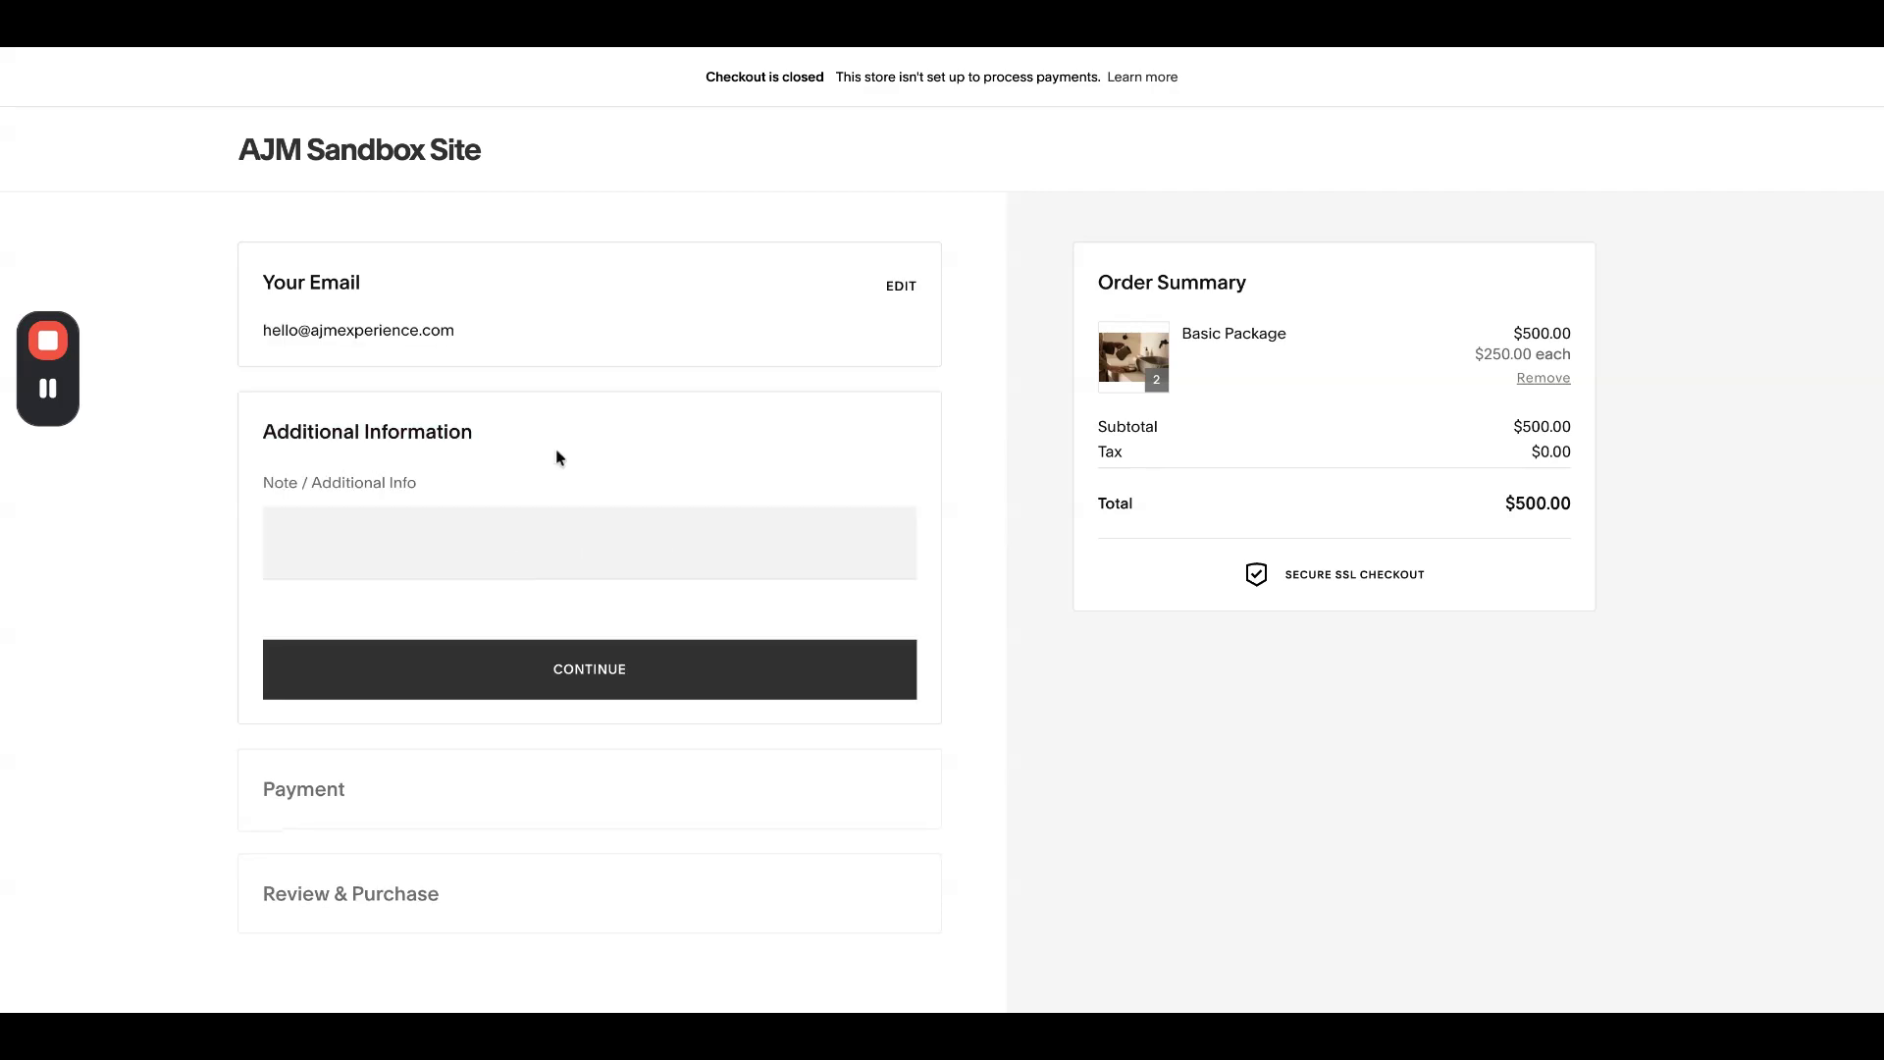
pyautogui.moveTo(258, 431); pyautogui.dragTo(406, 432)
pyautogui.click(383, 499)
pyautogui.click(106, 43)
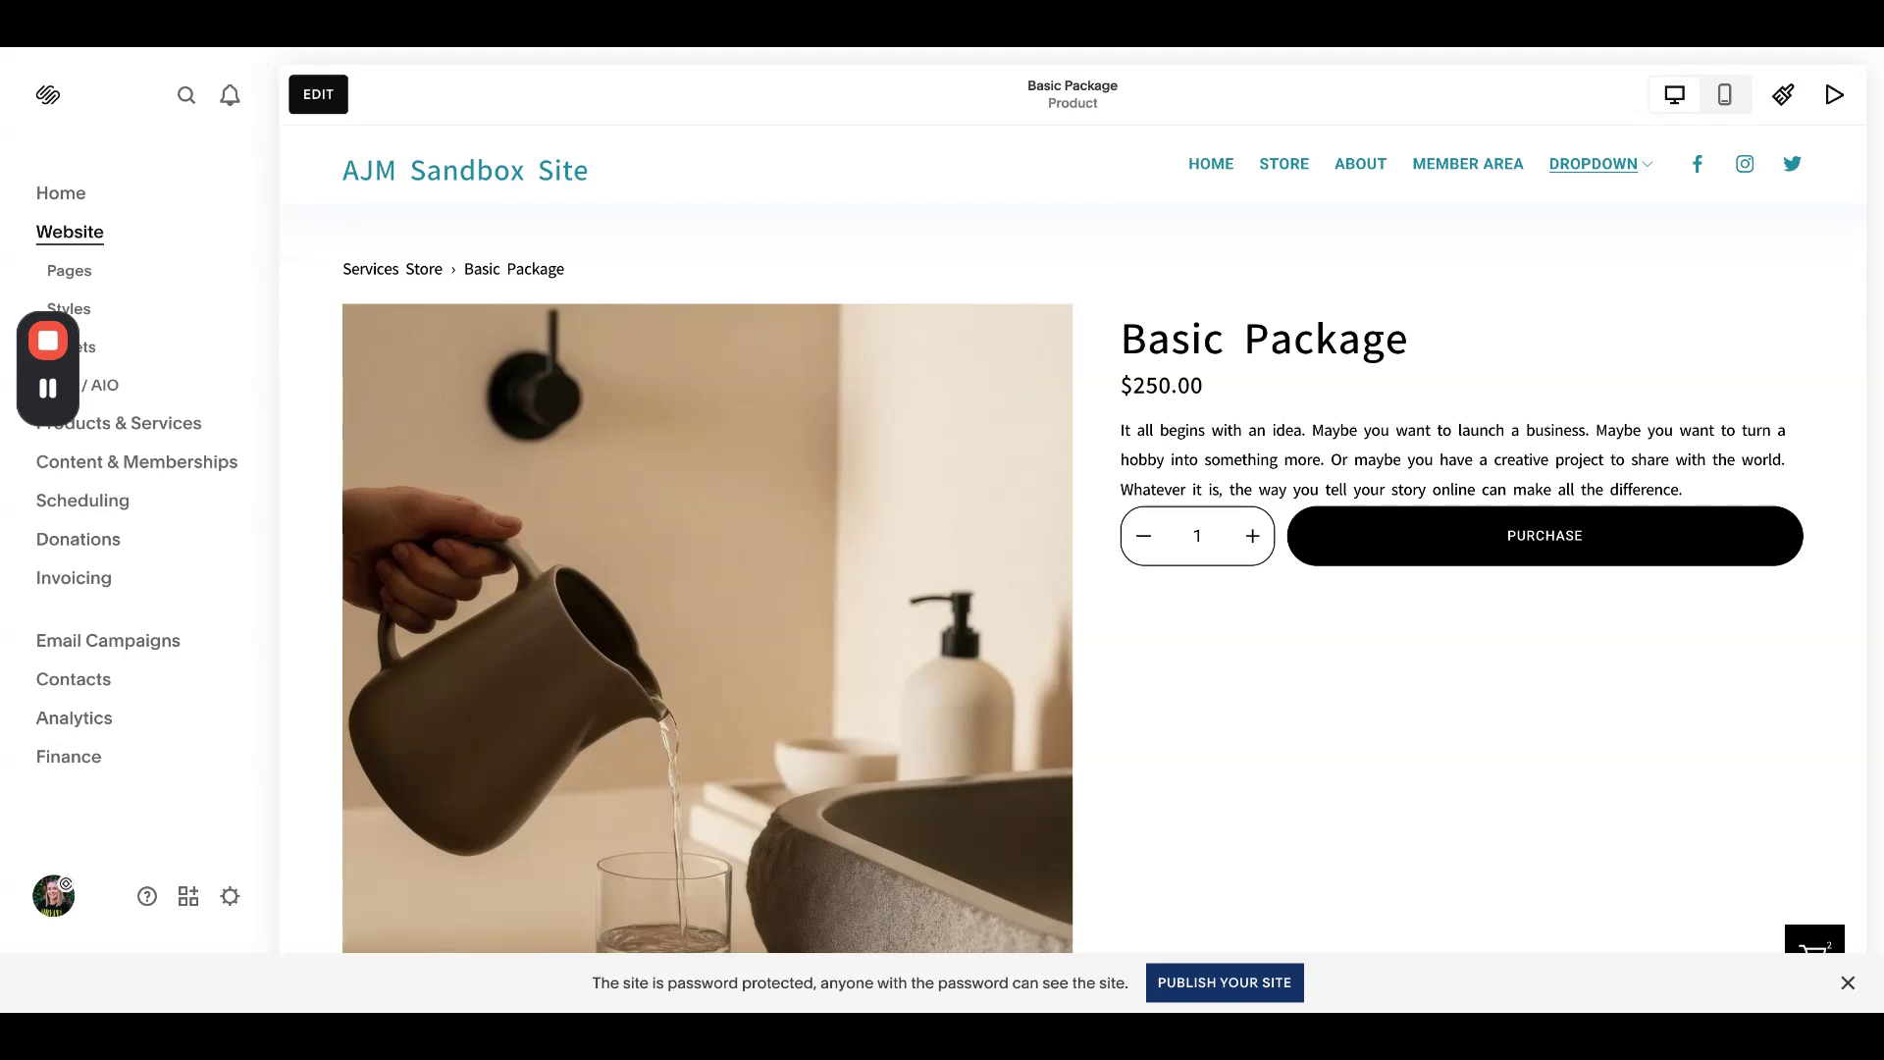
# - Select Home from the Pages list and open it in the editor
pyautogui.click(118, 274)
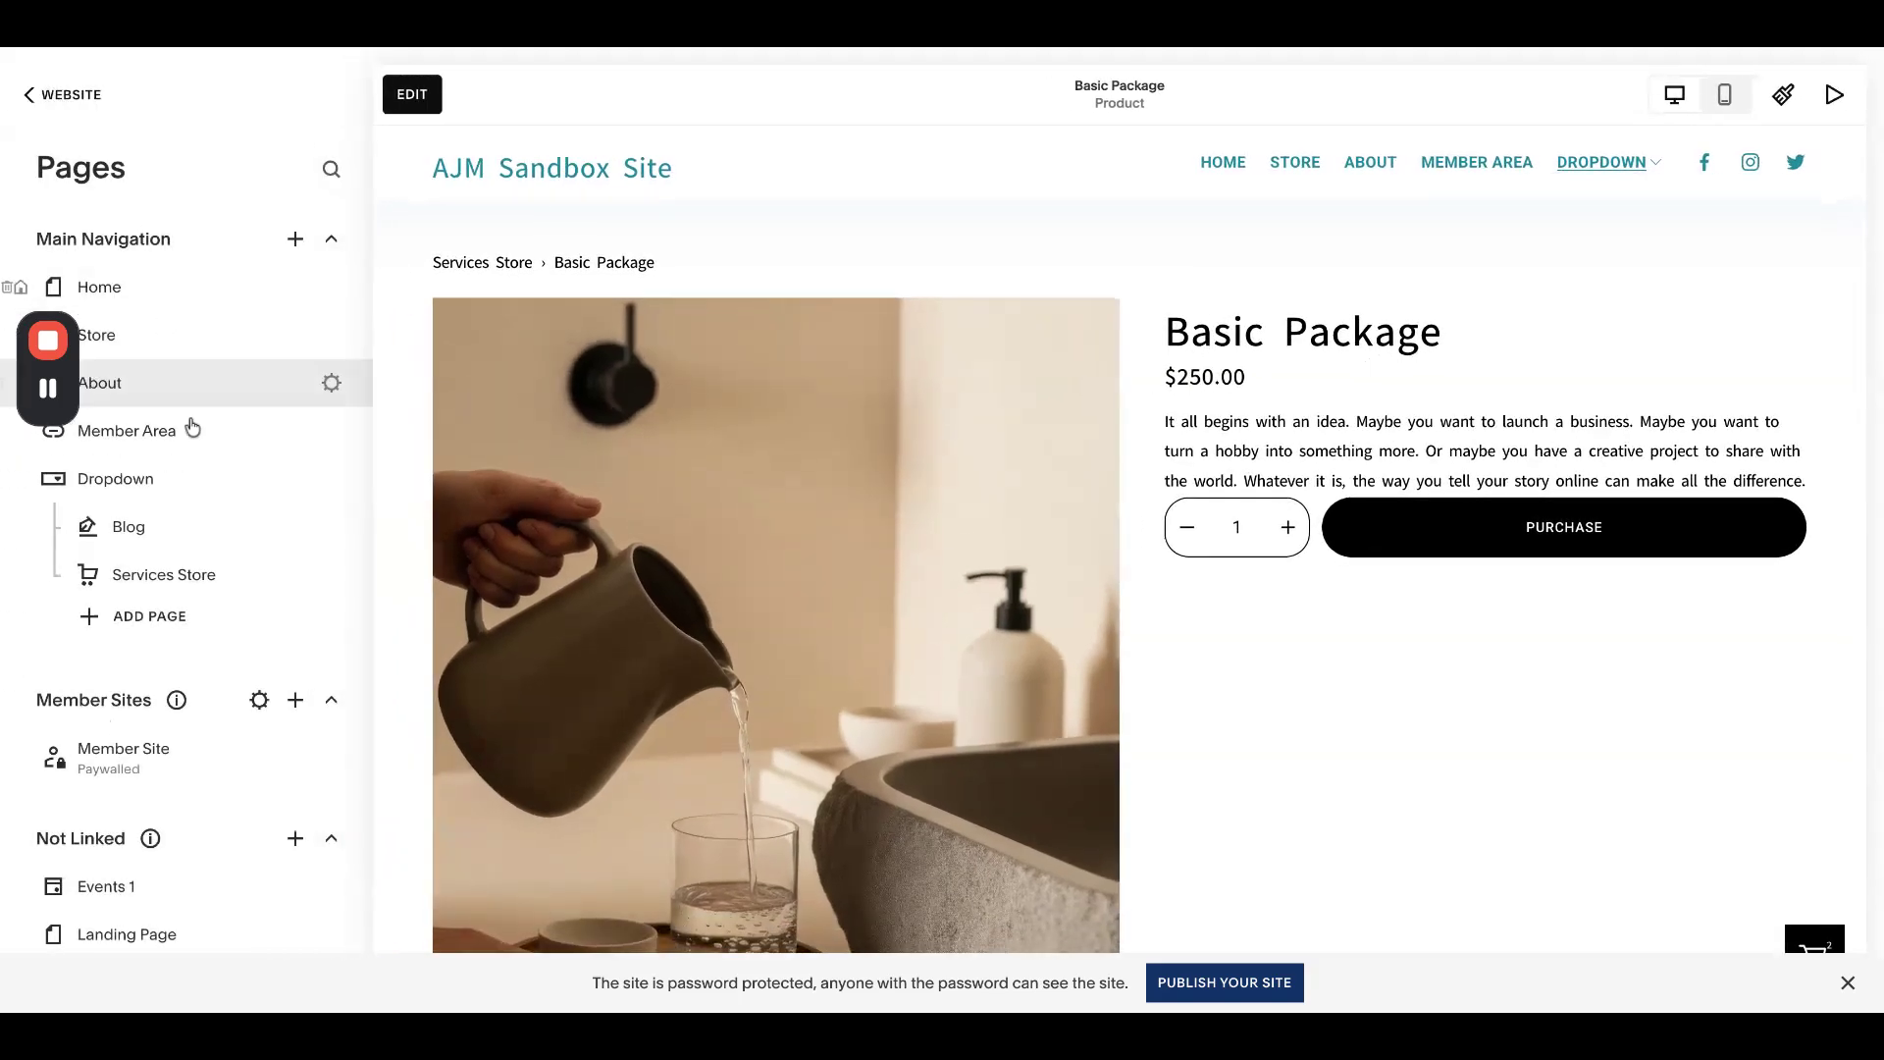
pyautogui.moveTo(176, 700)
pyautogui.click(169, 294)
pyautogui.click(424, 99)
pyautogui.scroll(-5, 960, 404)
# - Review the contact form's Storage settings, then exit the editor unchanged
pyautogui.click(687, 319)
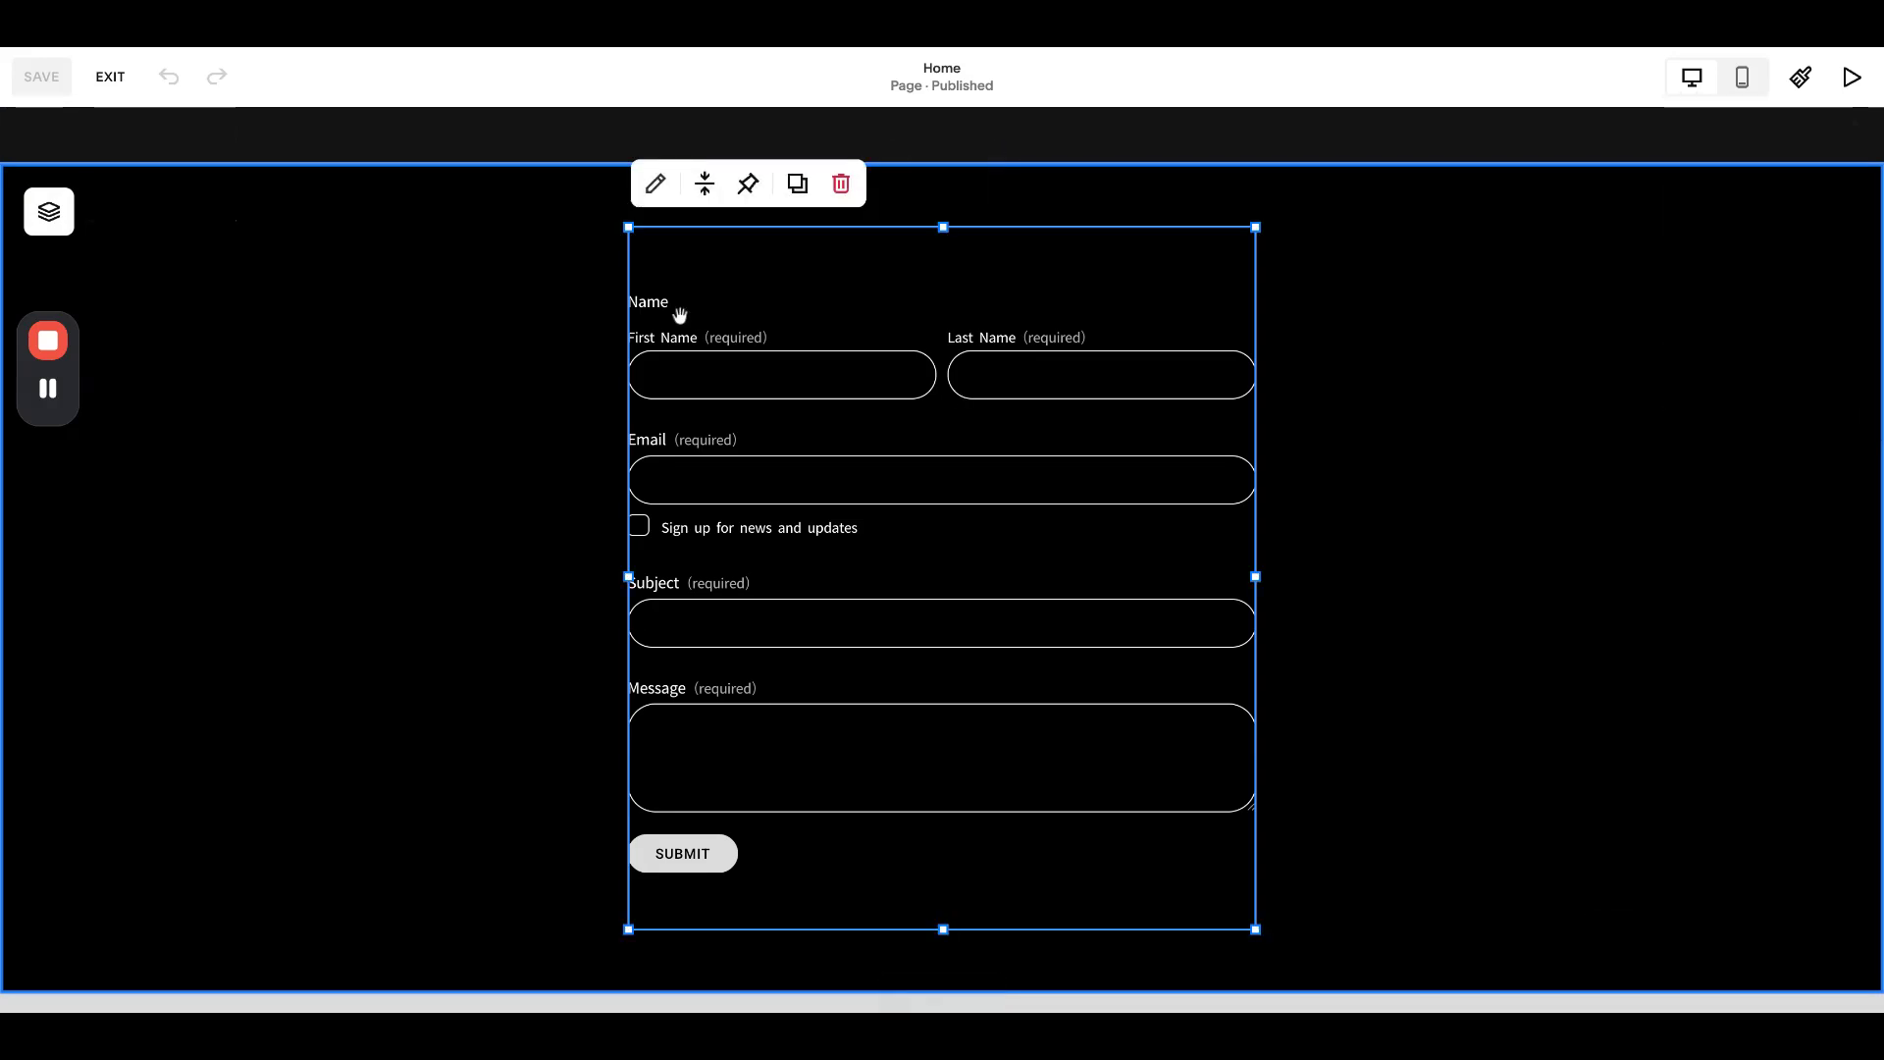
pyautogui.click(656, 183)
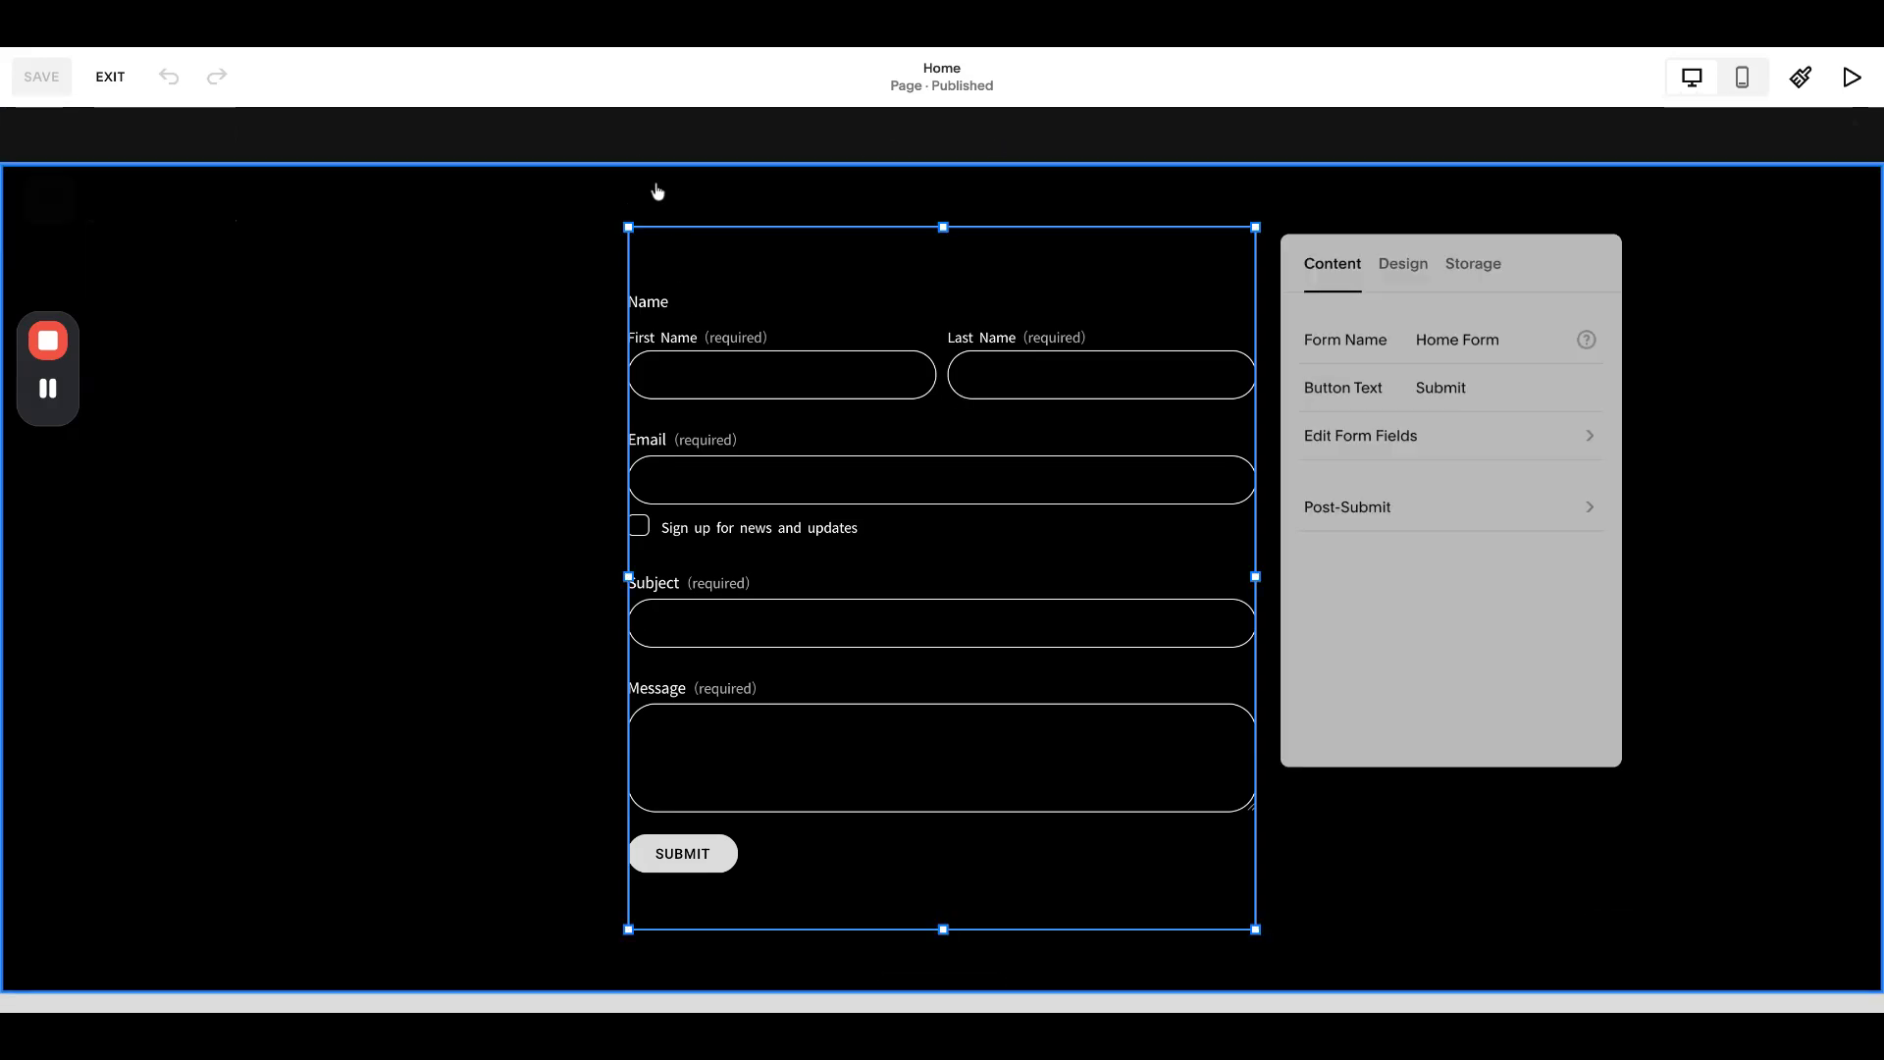
pyautogui.click(1486, 269)
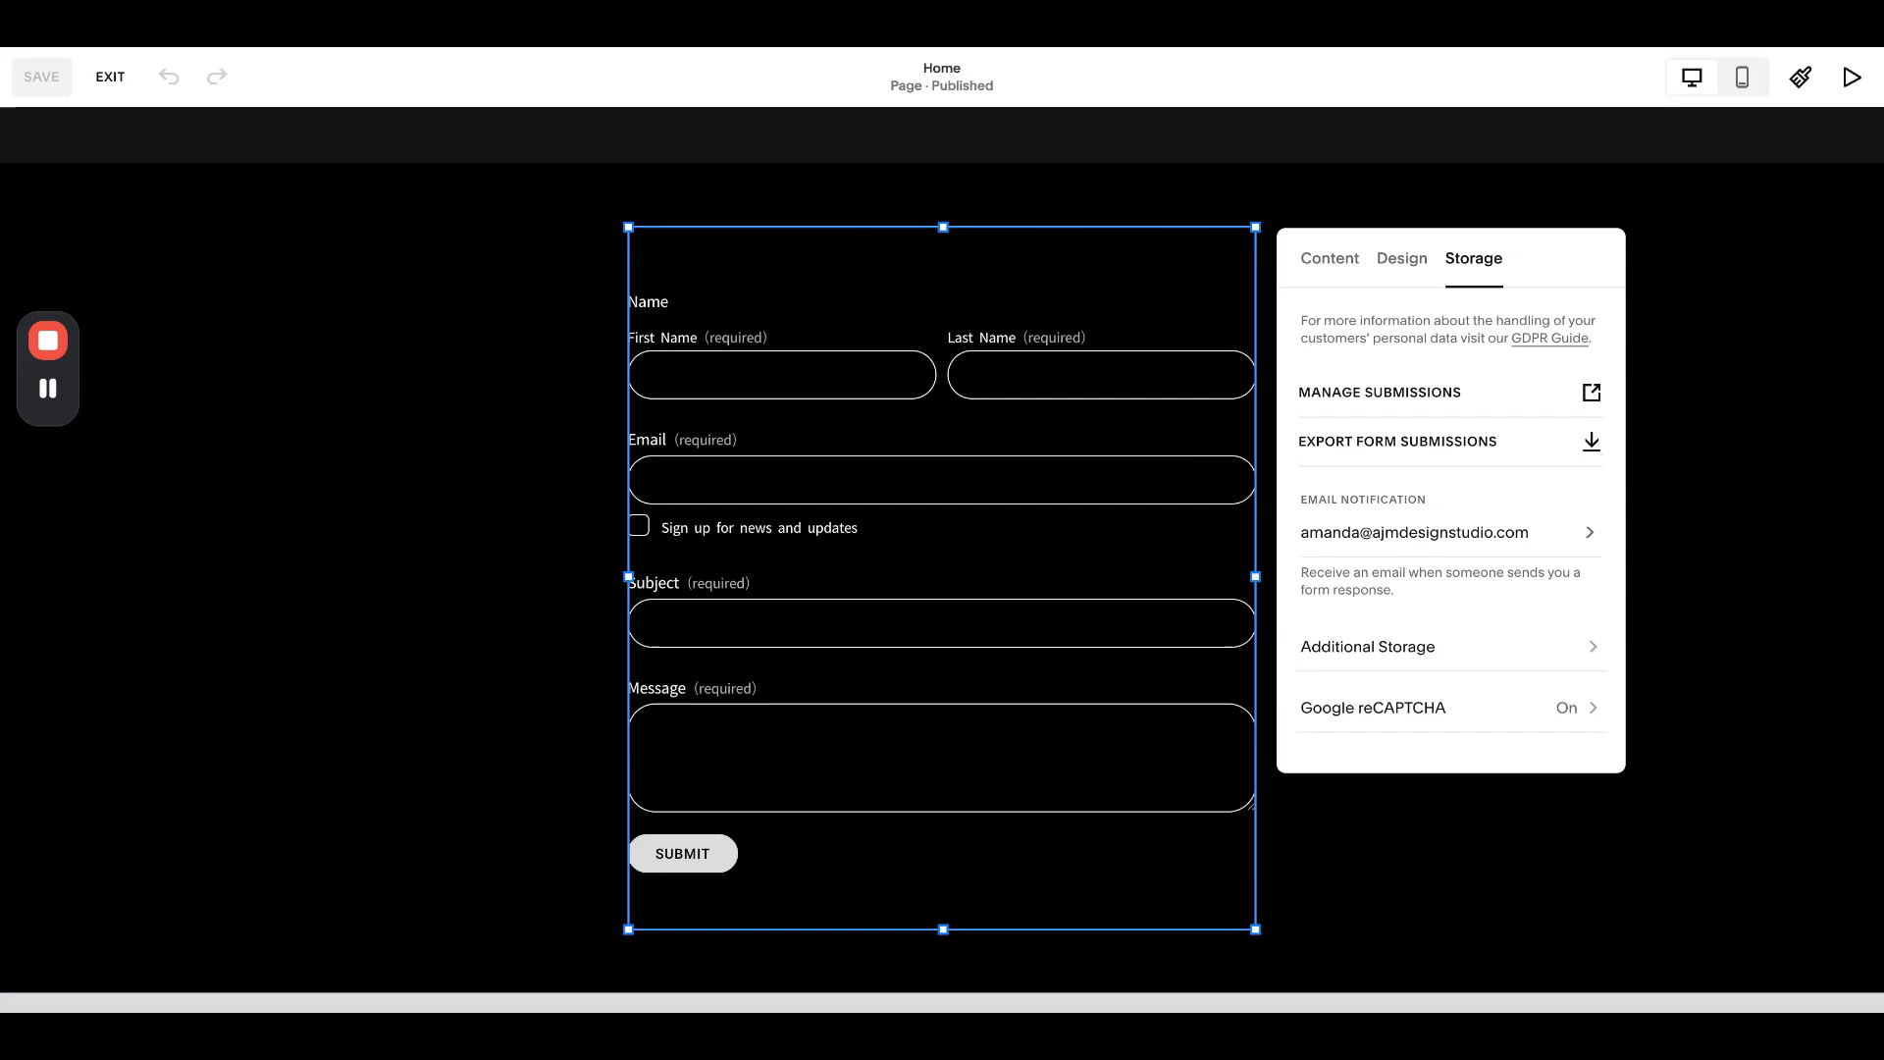
pyautogui.click(181, 256)
pyautogui.click(110, 75)
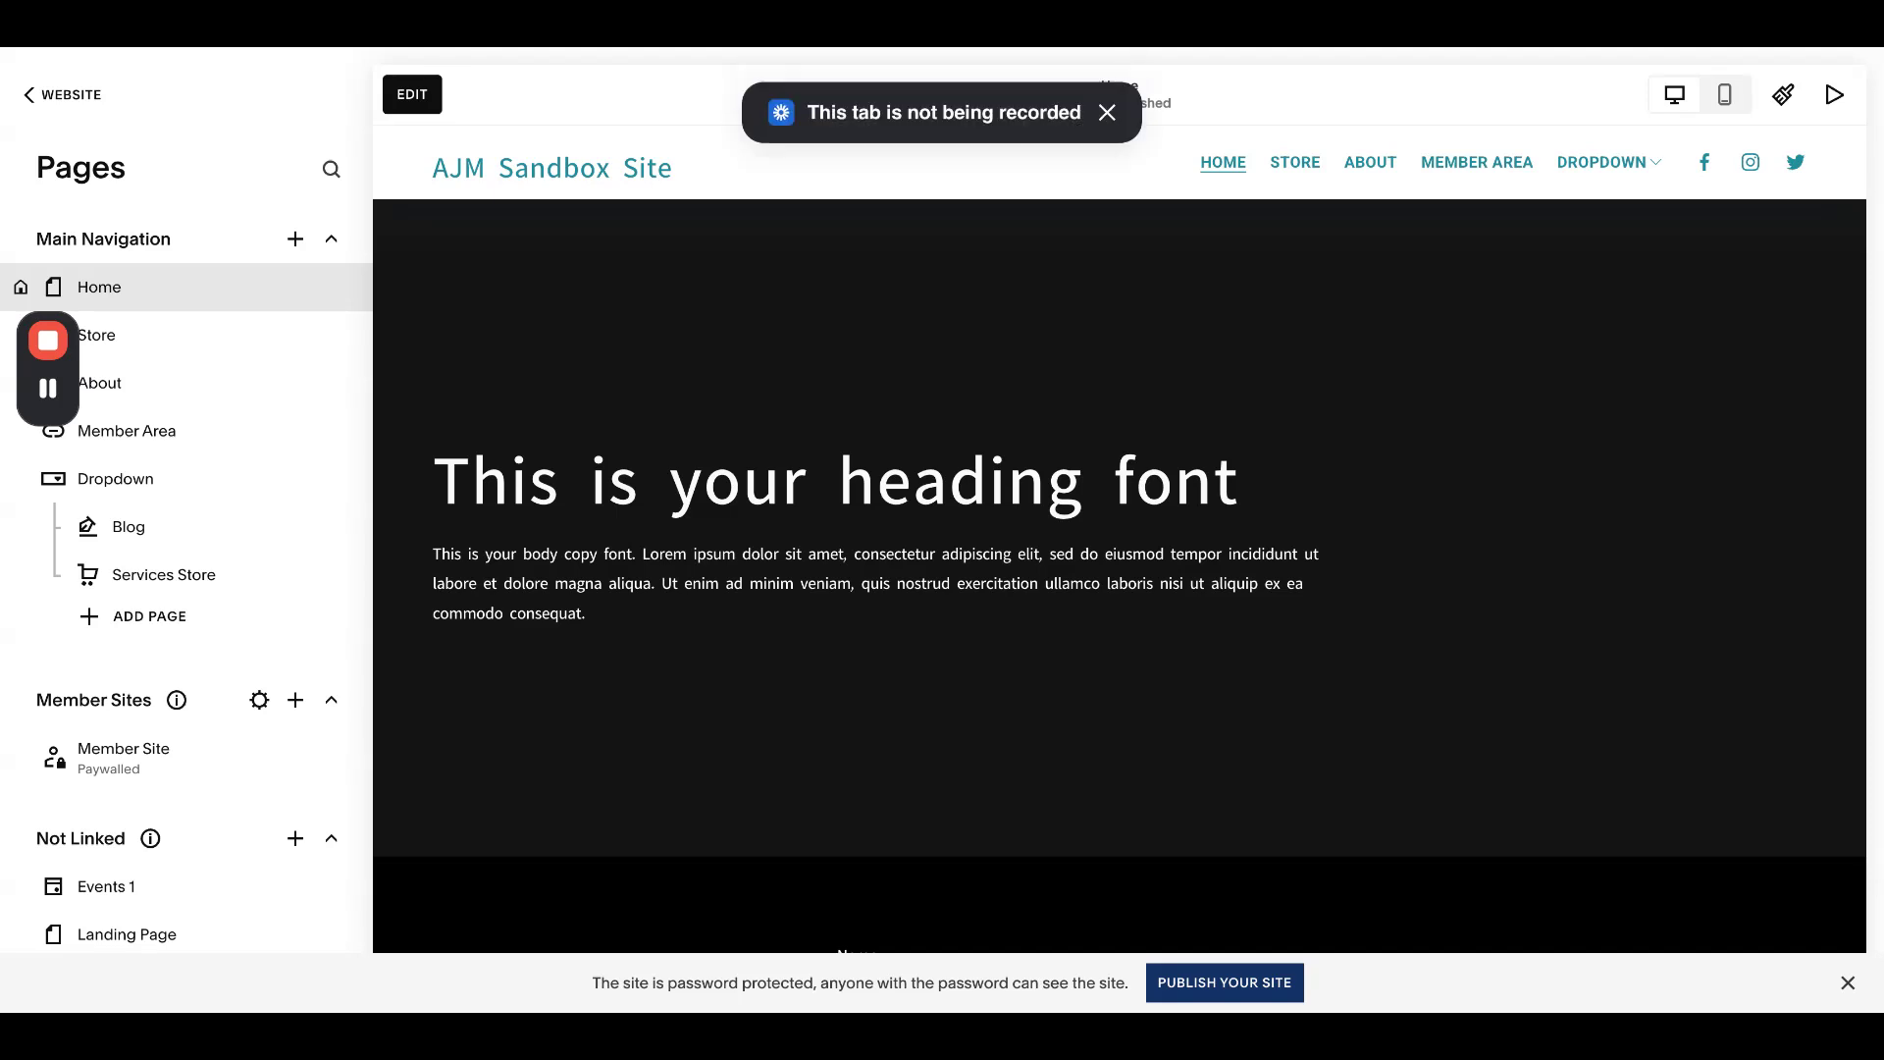
# - Add a blank section above the homepage contact form
pyautogui.click(420, 96)
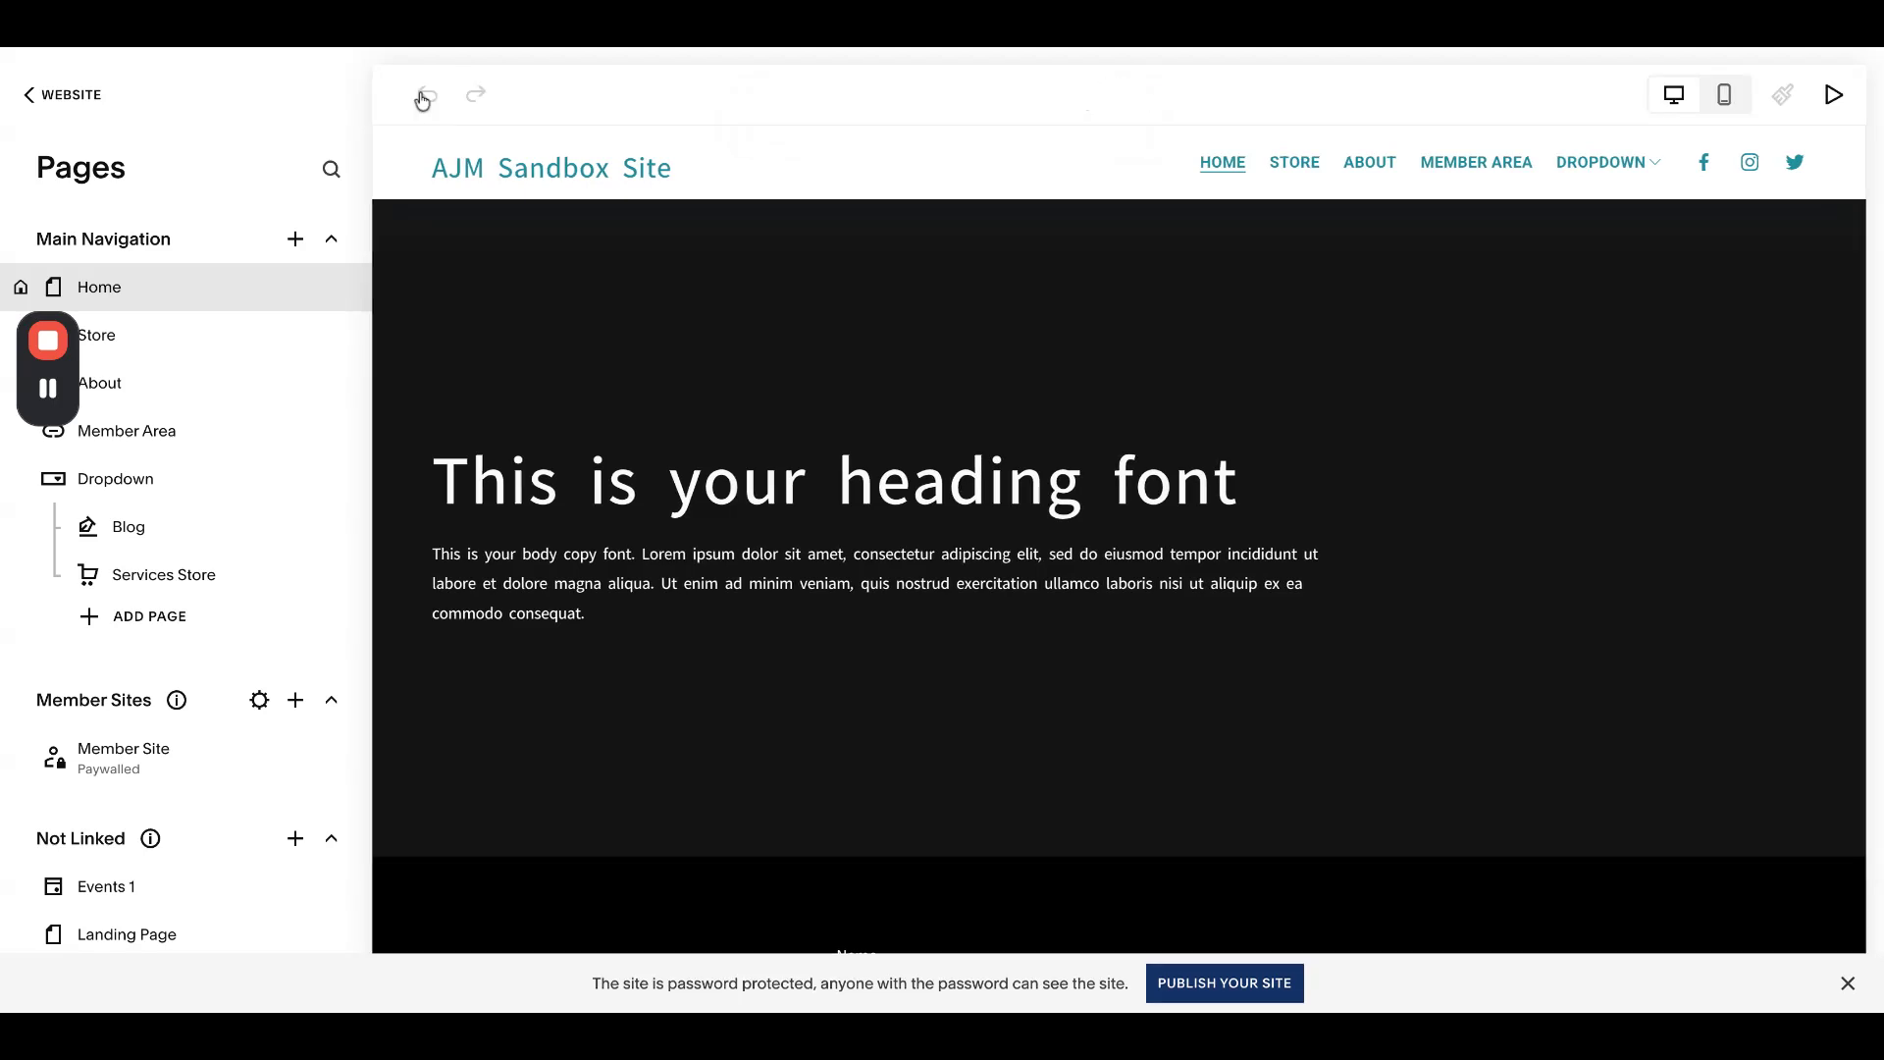
pyautogui.scroll(-10, 875, 347)
pyautogui.scroll(-4, 687, 372)
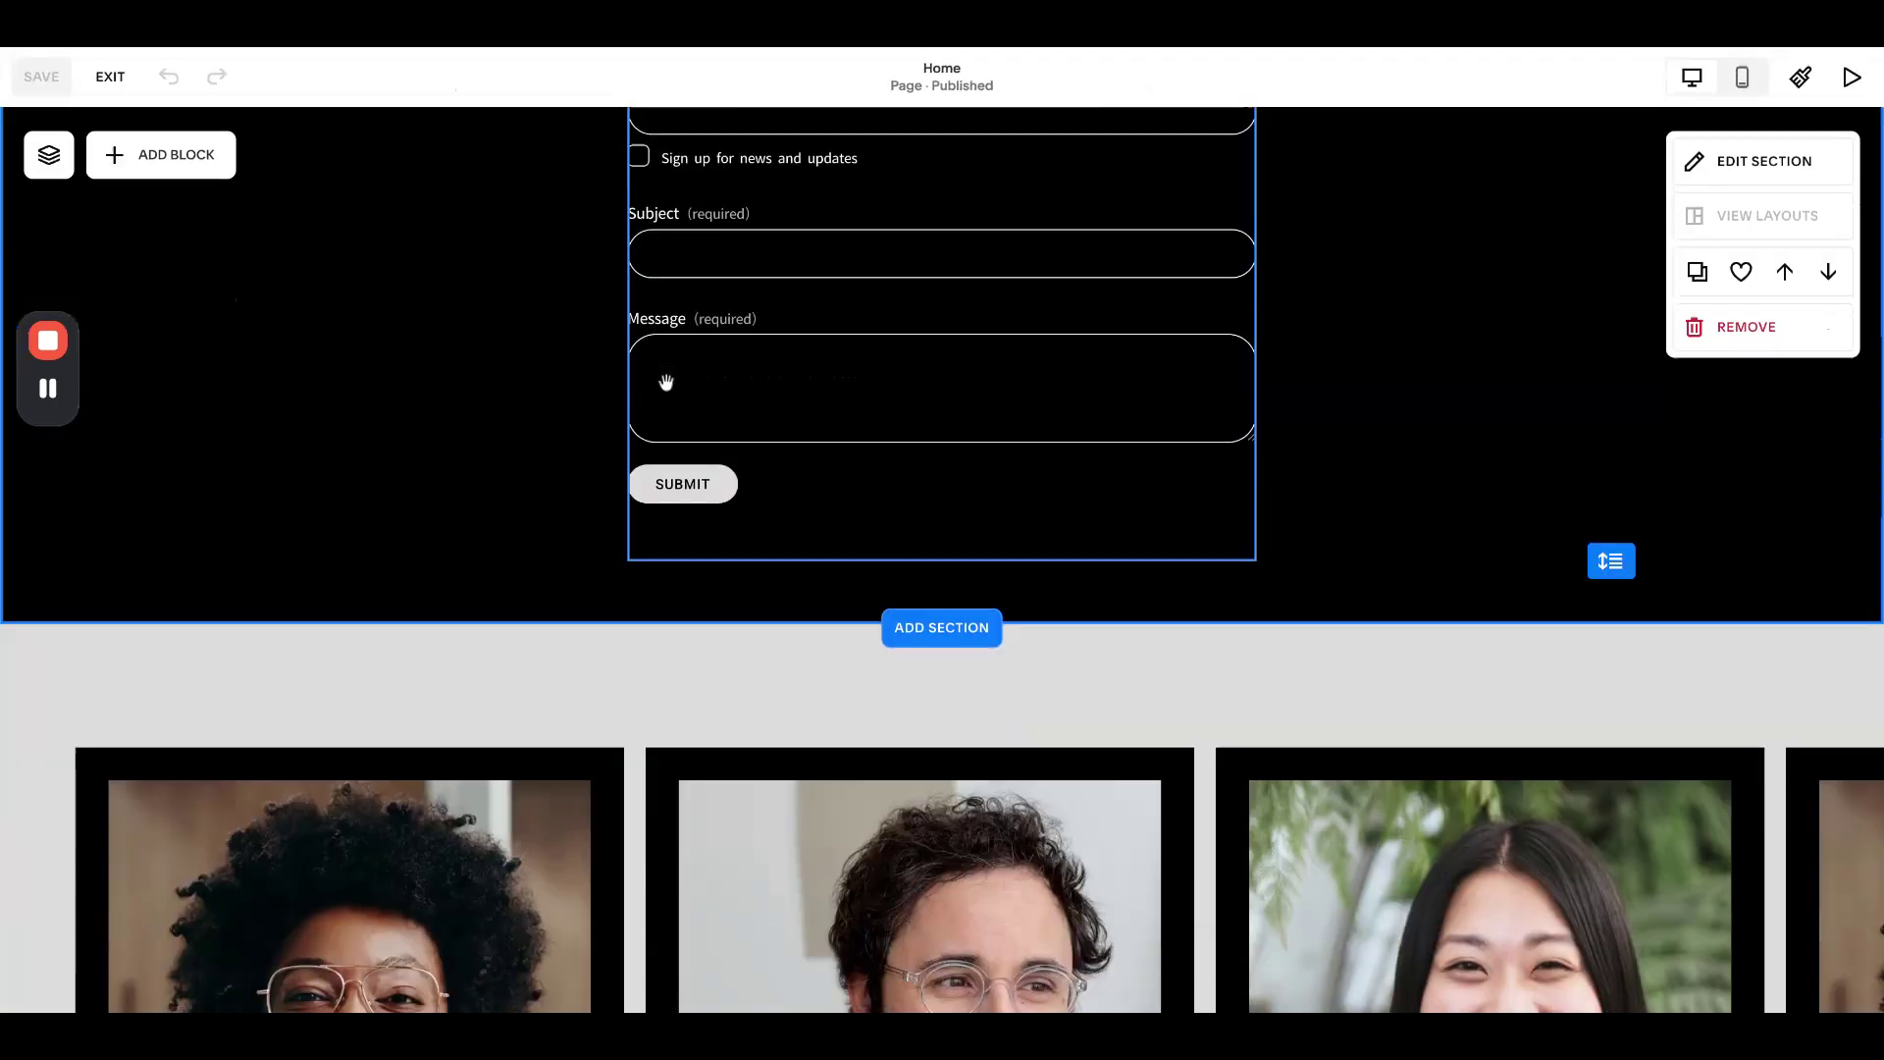
pyautogui.scroll(4, 664, 381)
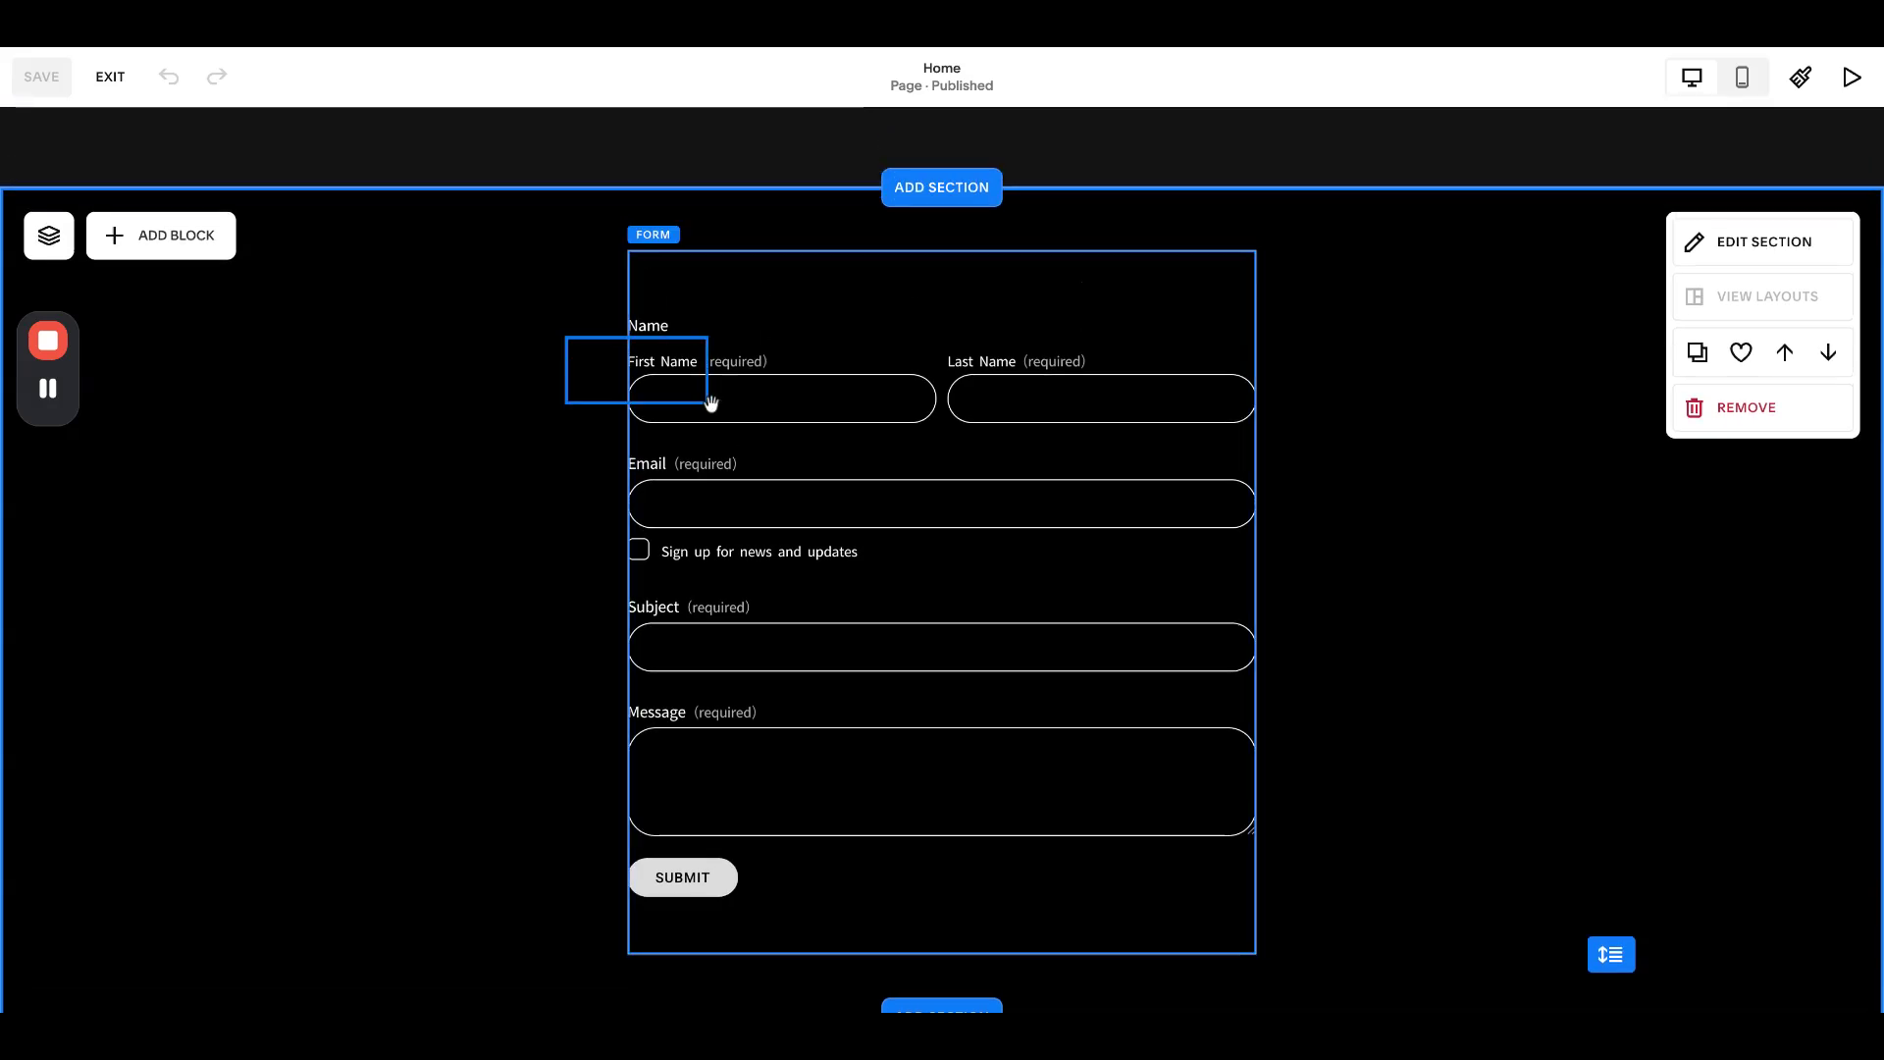
pyautogui.click(816, 504)
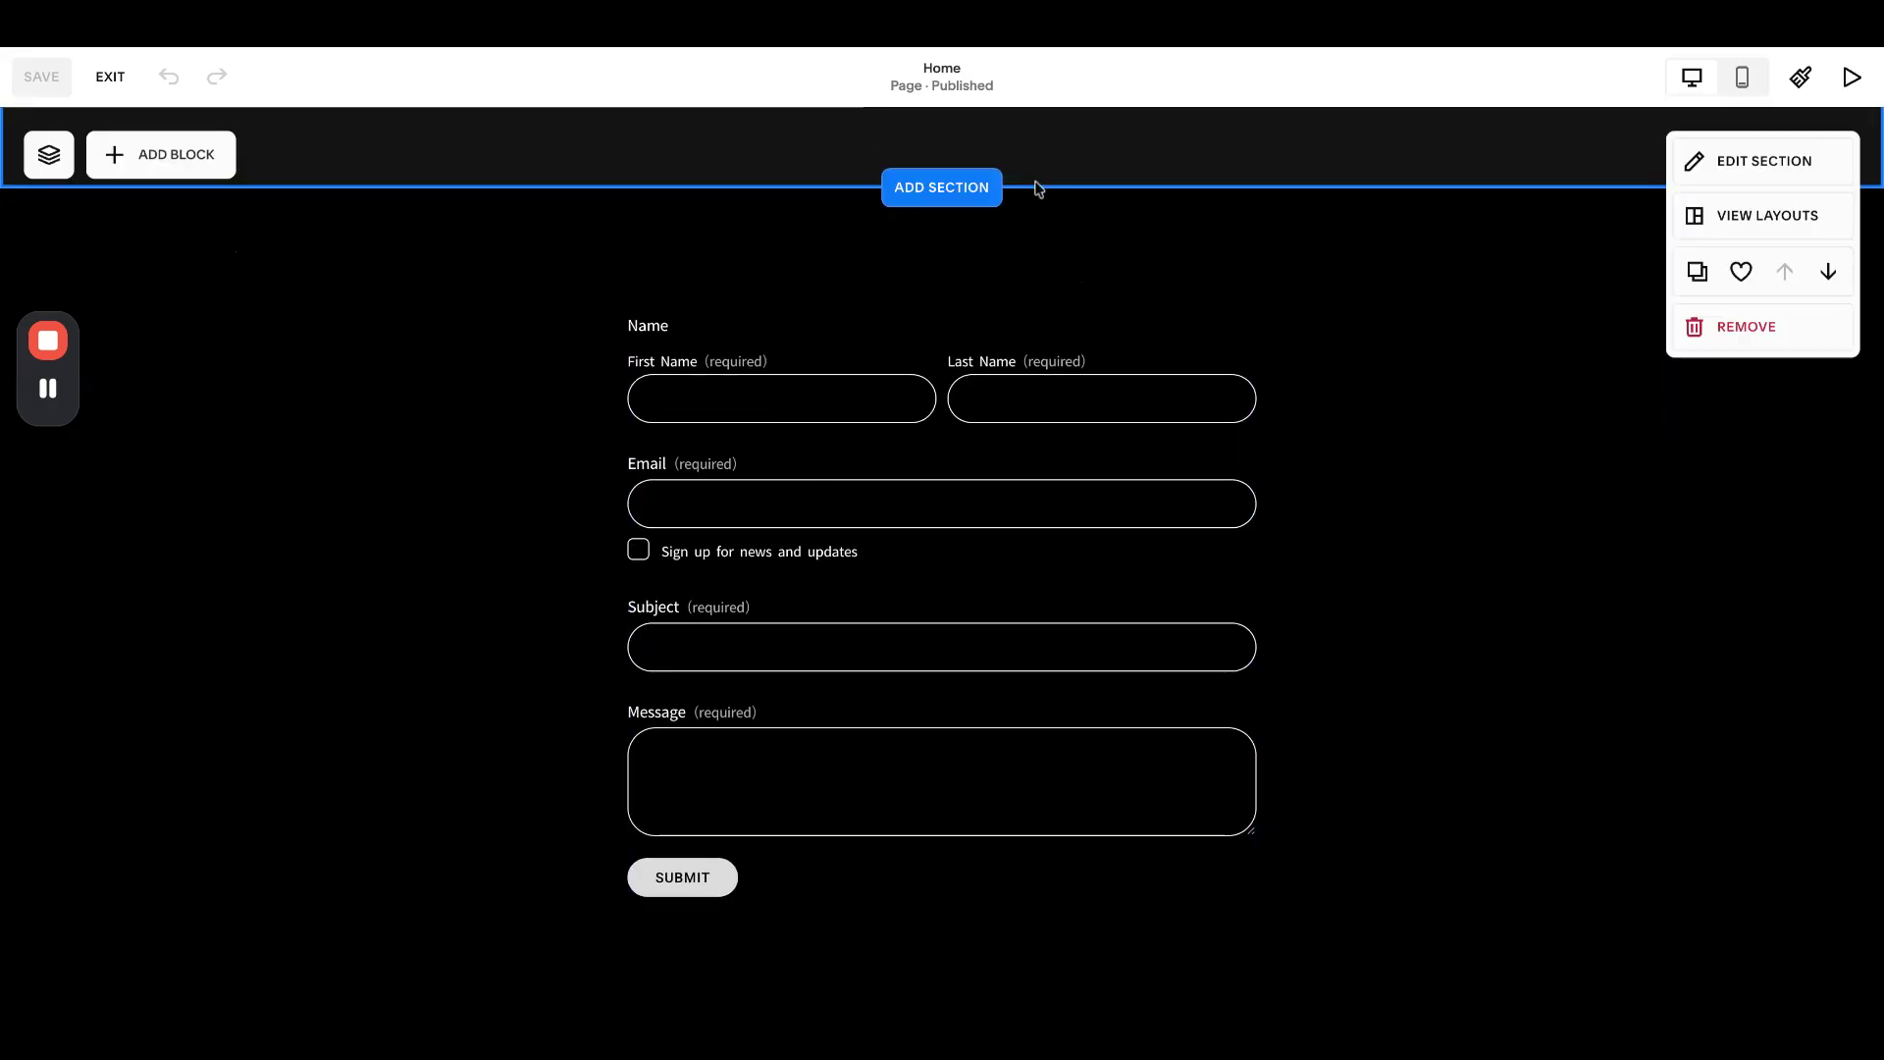
pyautogui.click(940, 186)
pyautogui.click(241, 324)
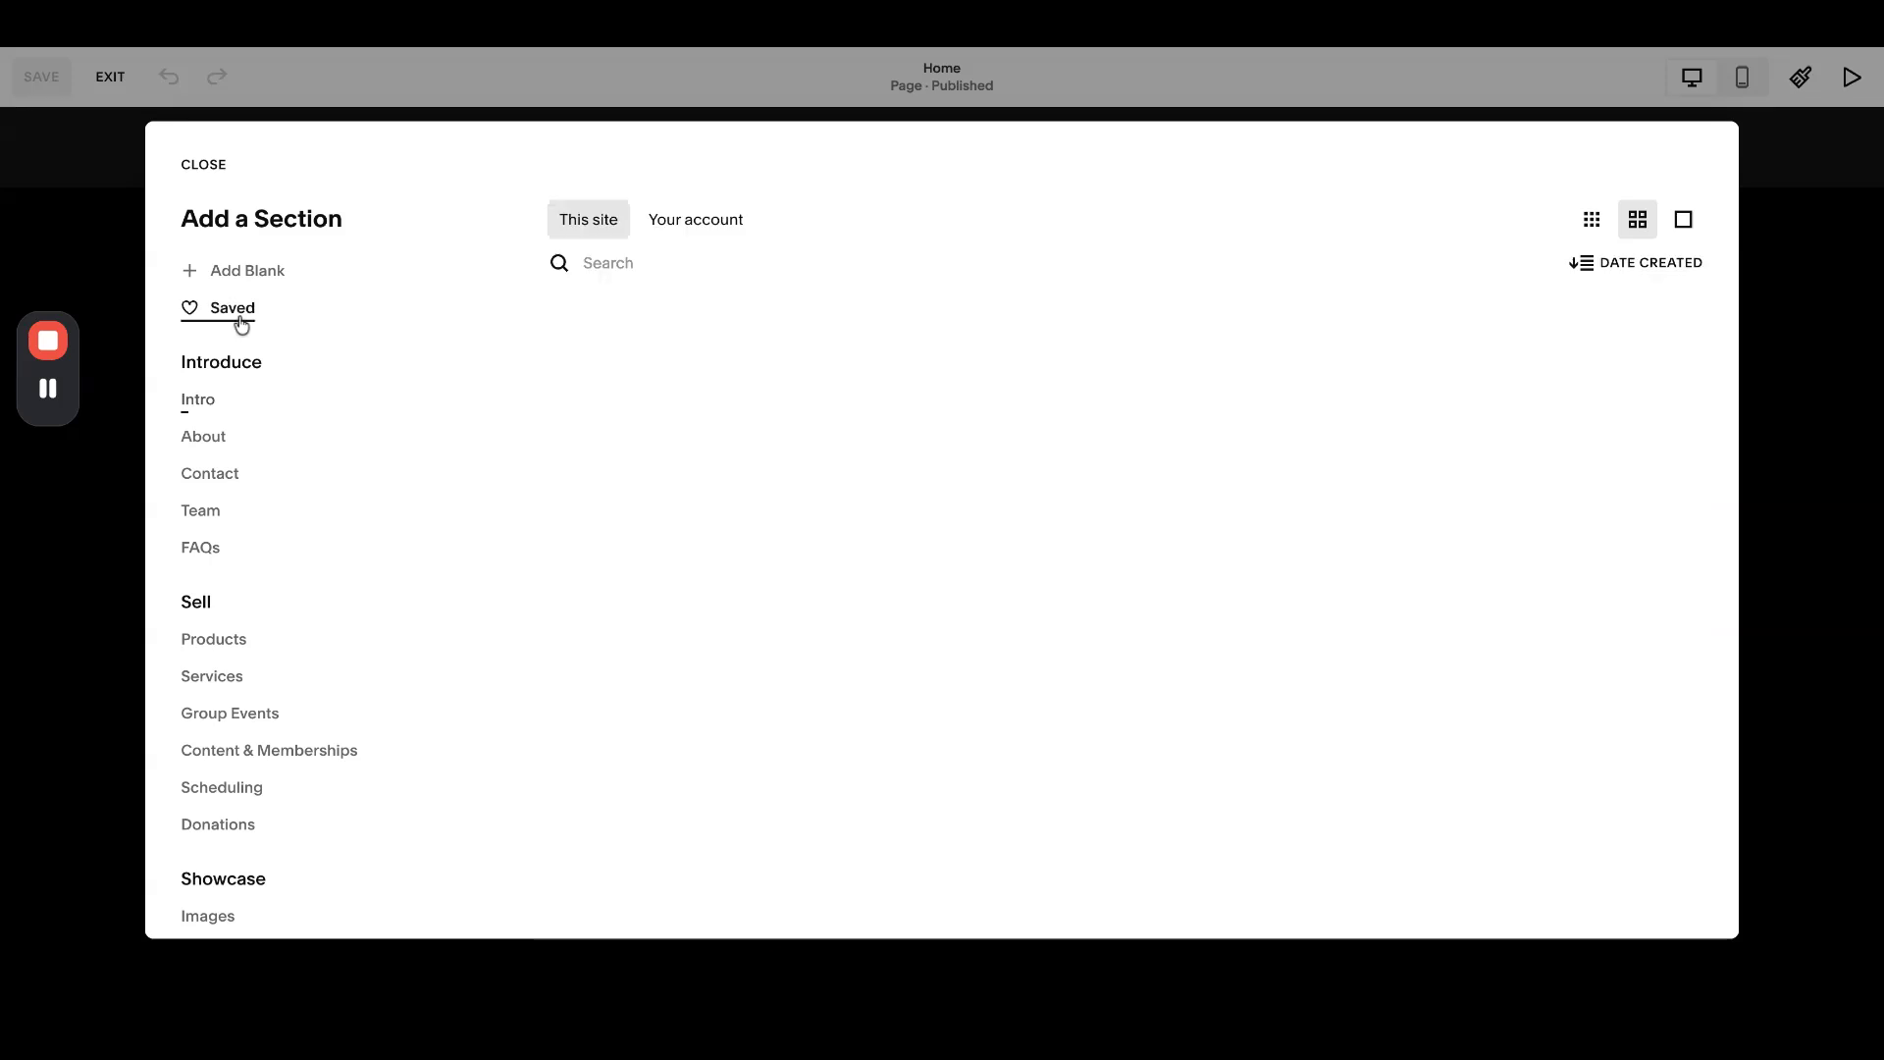
pyautogui.click(277, 316)
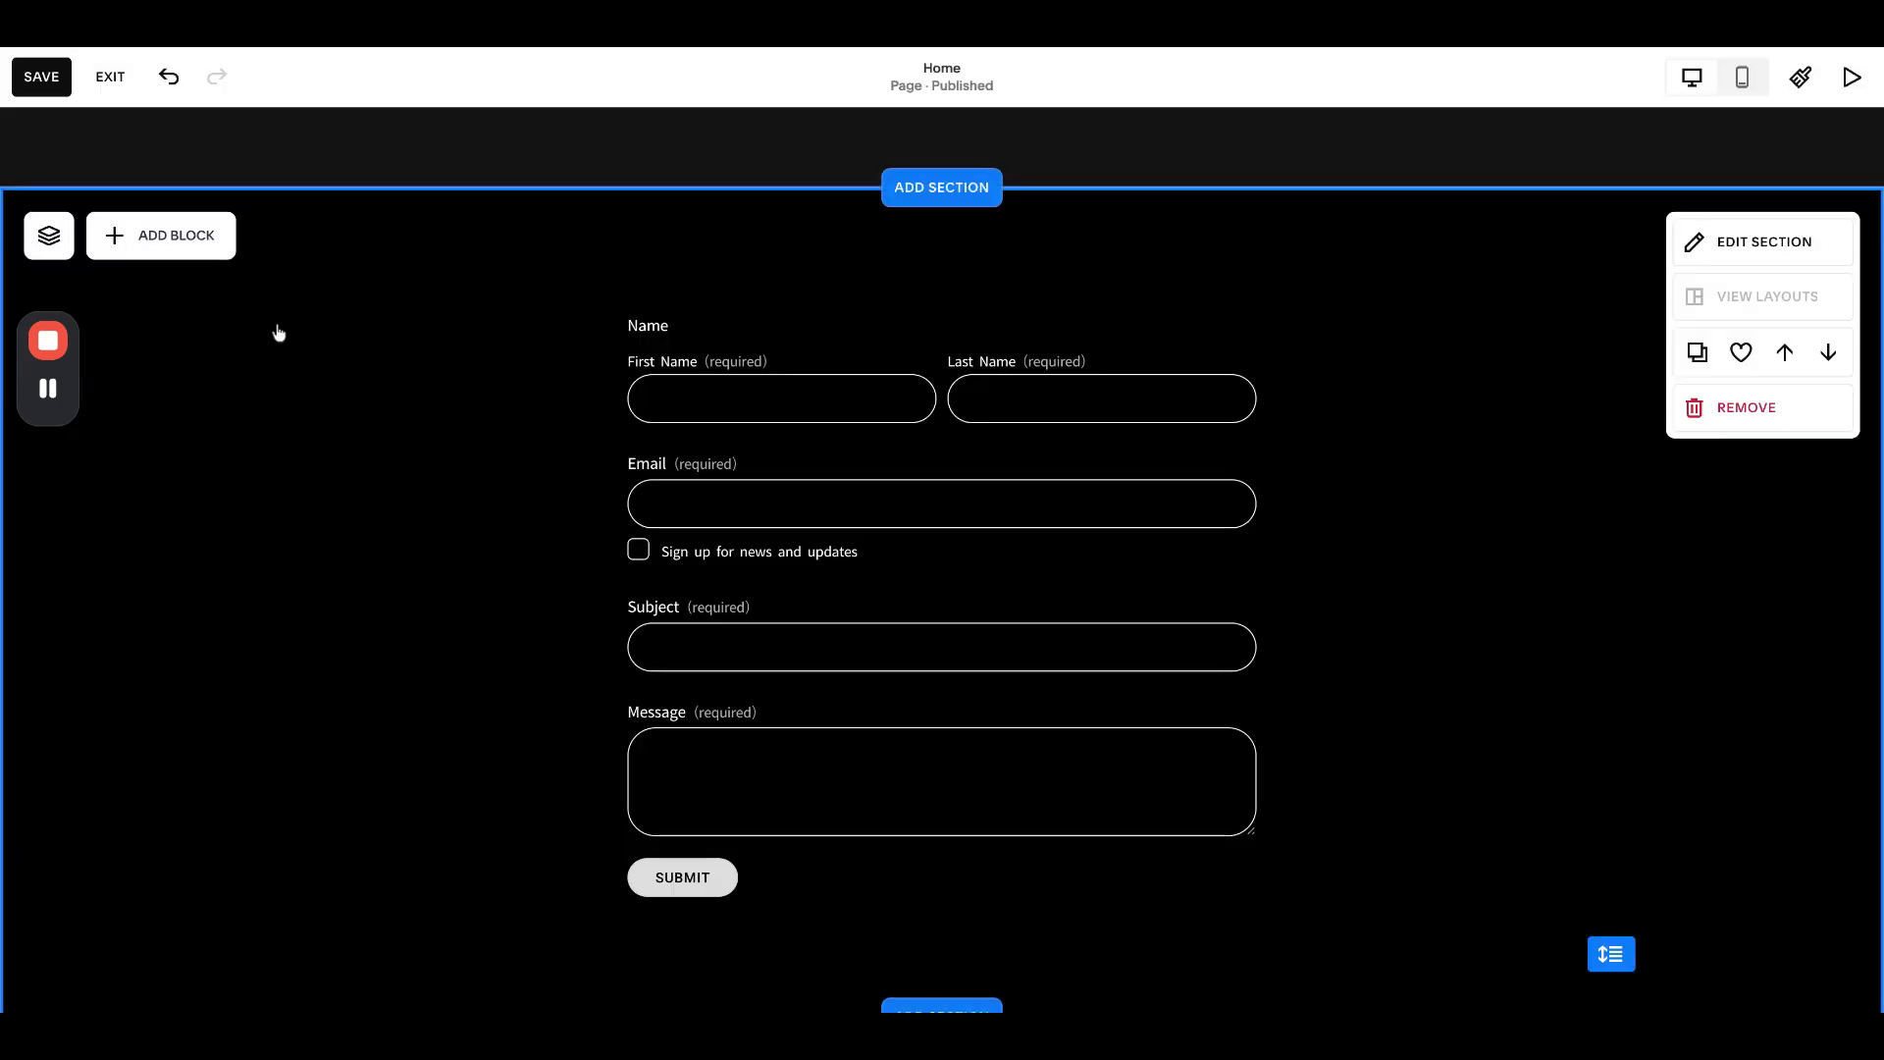
# - Add a Gallery block to the new section and widen it across the section
pyautogui.click(154, 255)
pyautogui.write('gall')
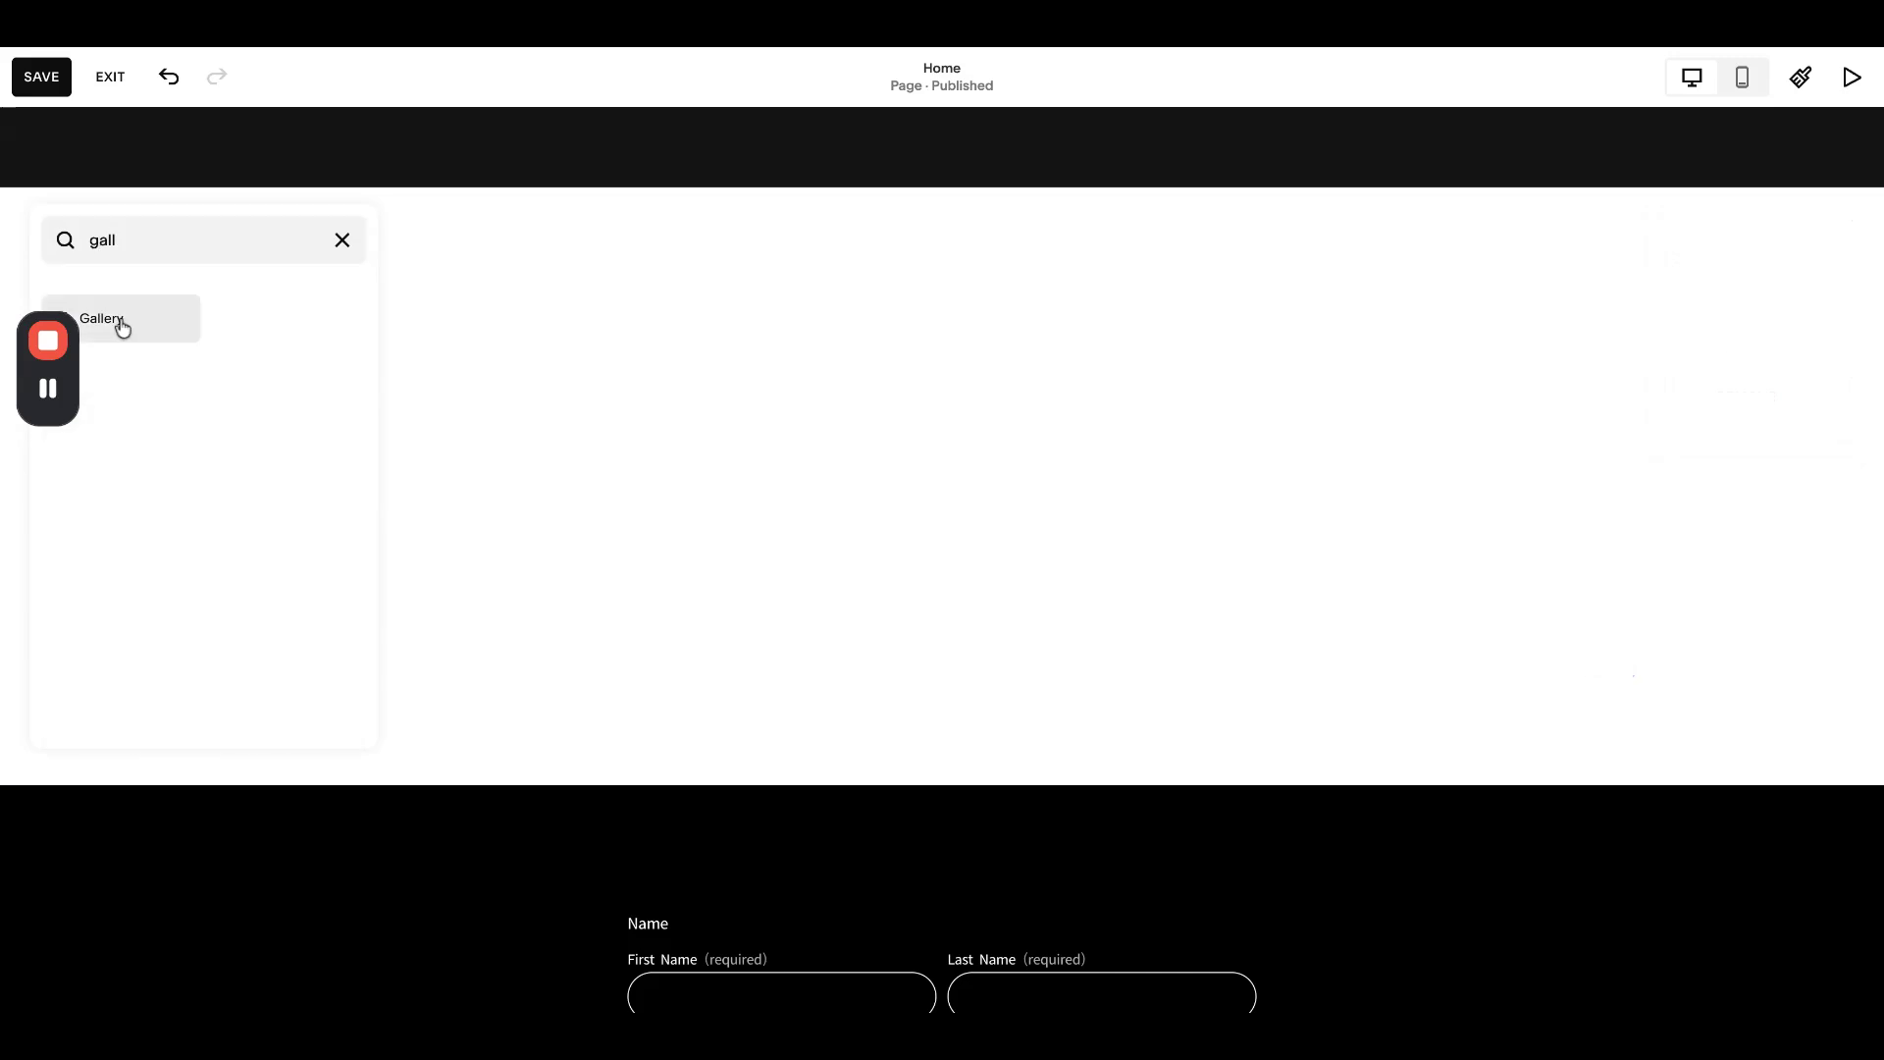
pyautogui.click(117, 324)
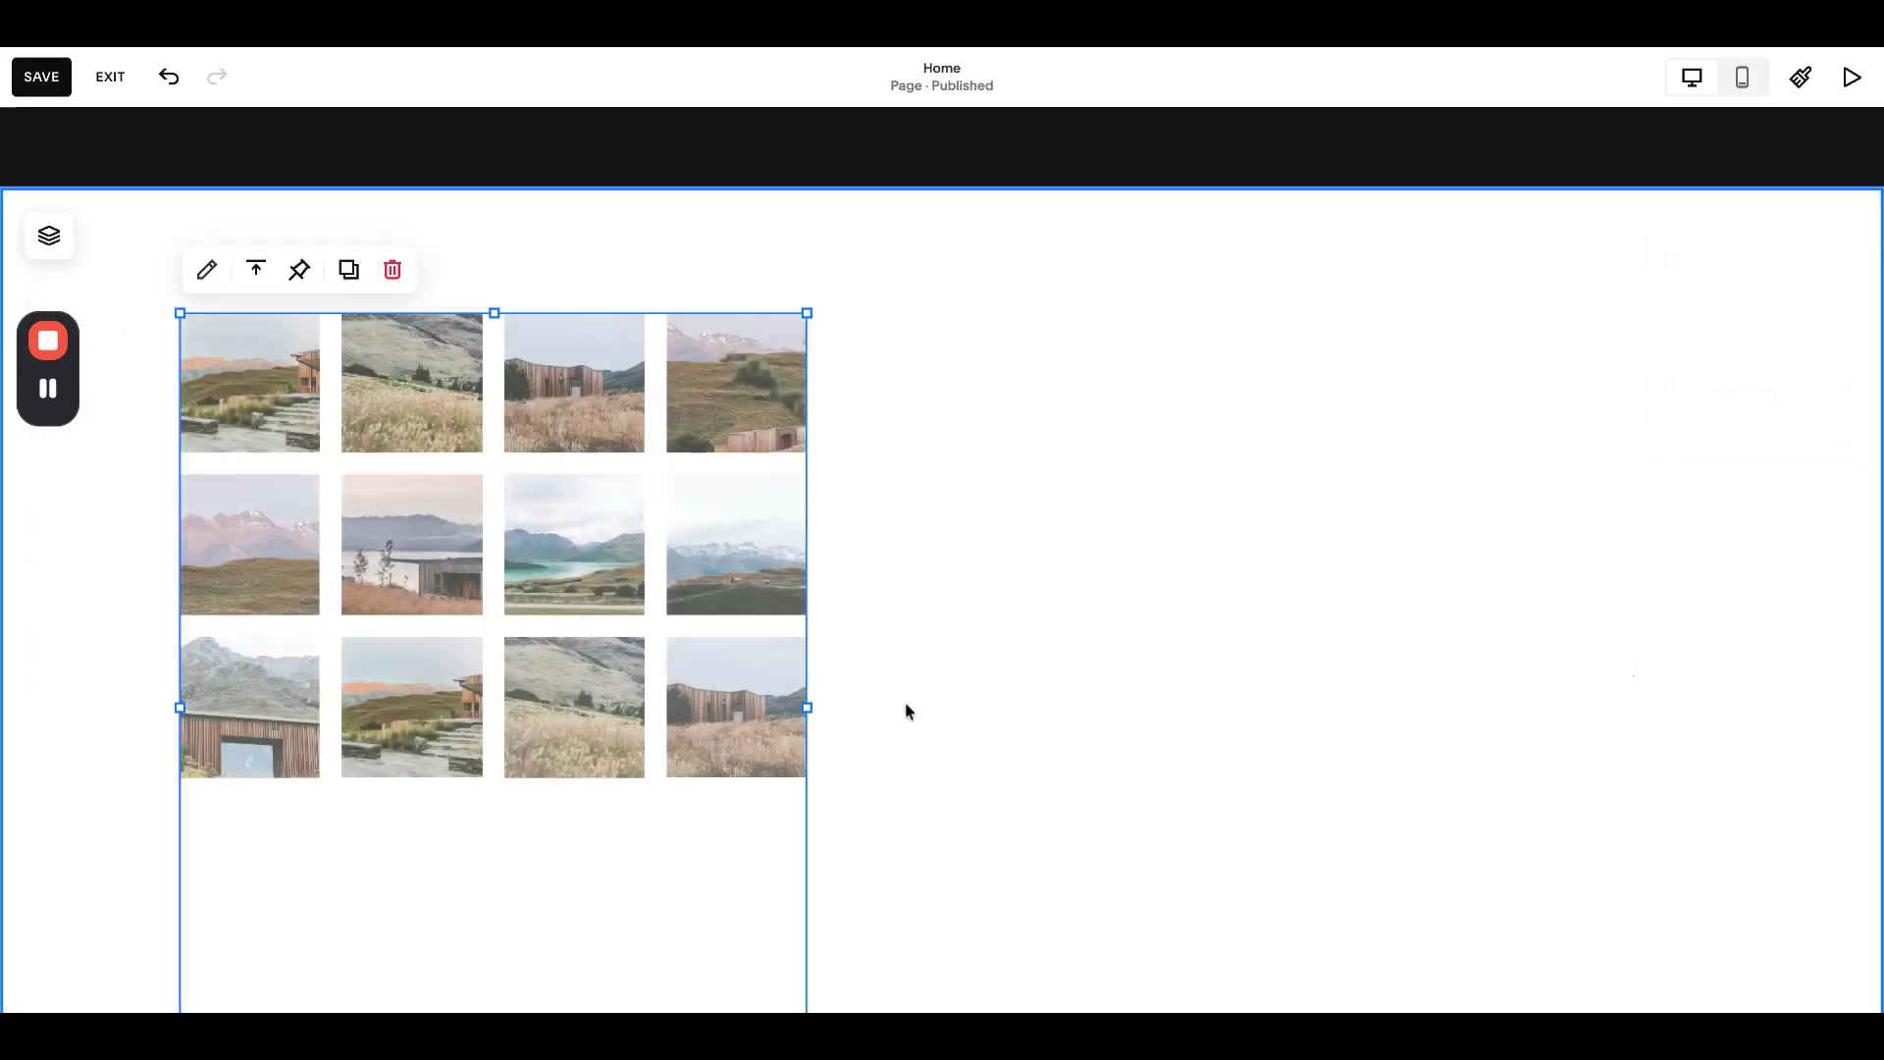
pyautogui.moveTo(812, 707); pyautogui.dragTo(1708, 657)
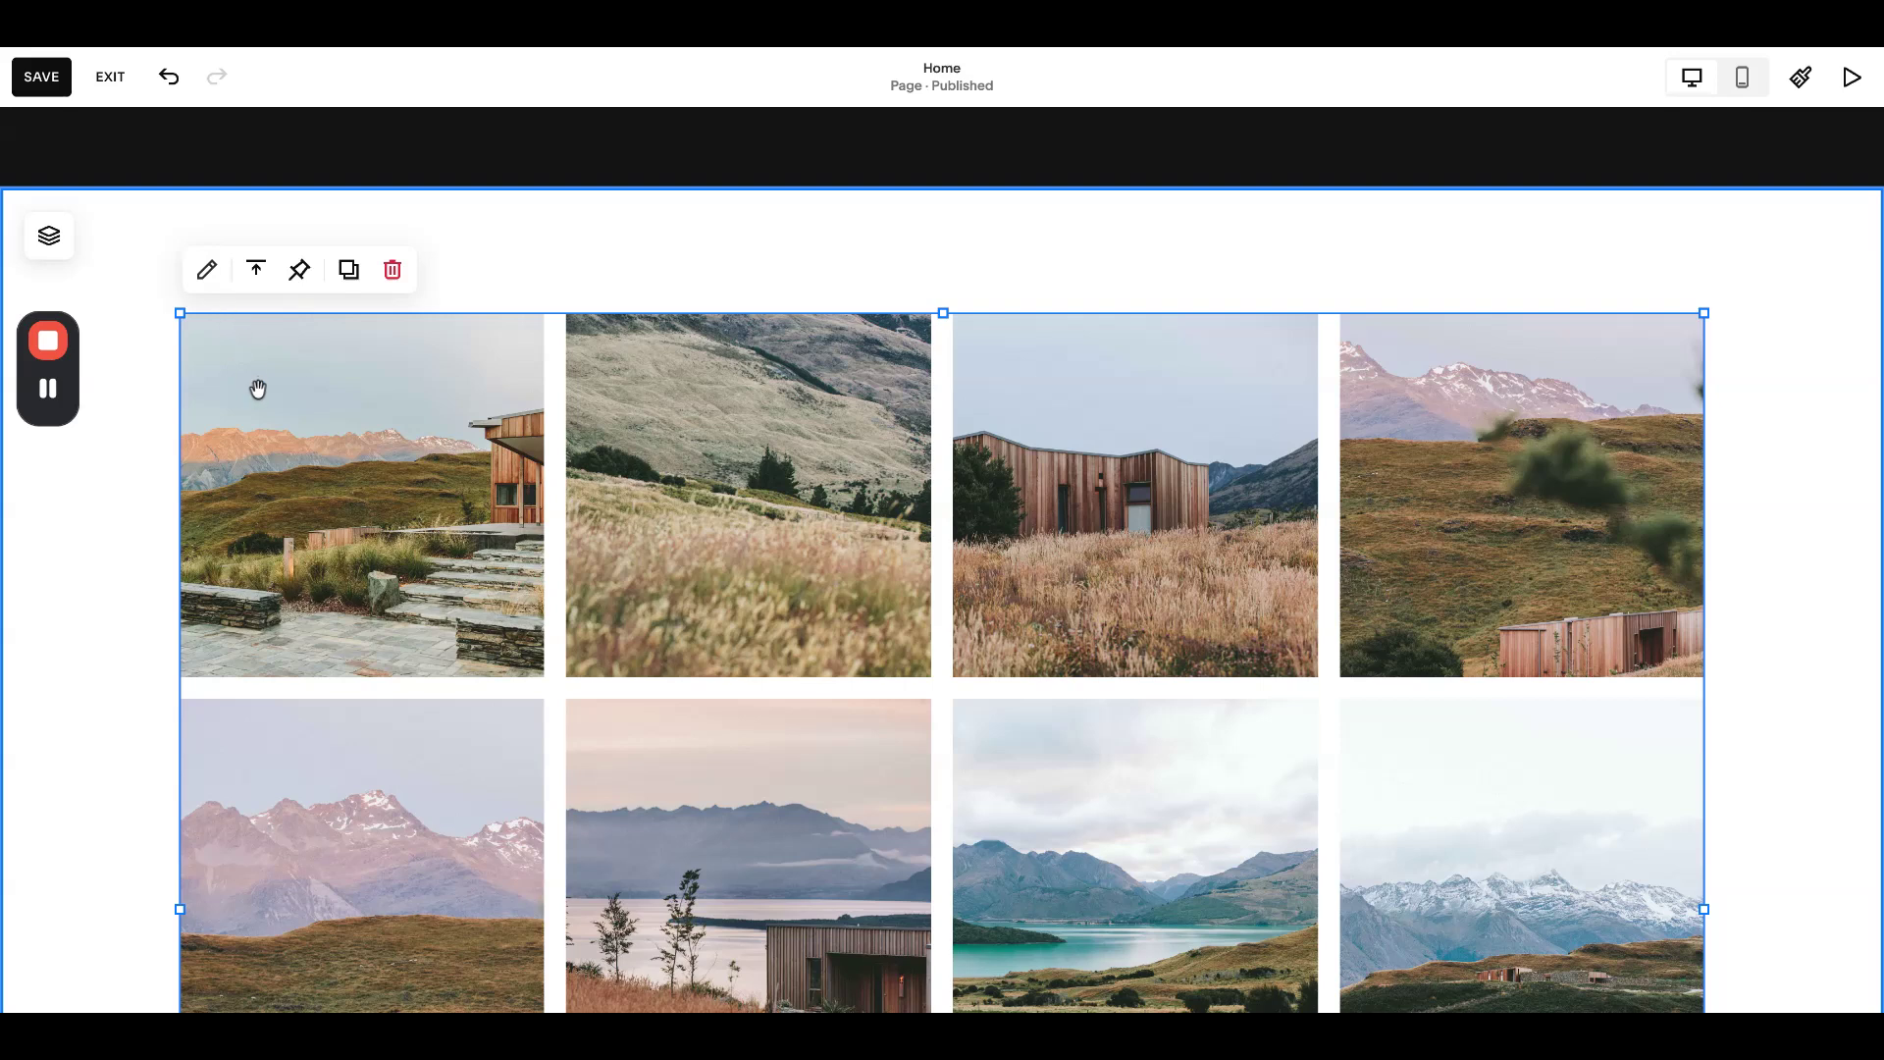
pyautogui.click(206, 270)
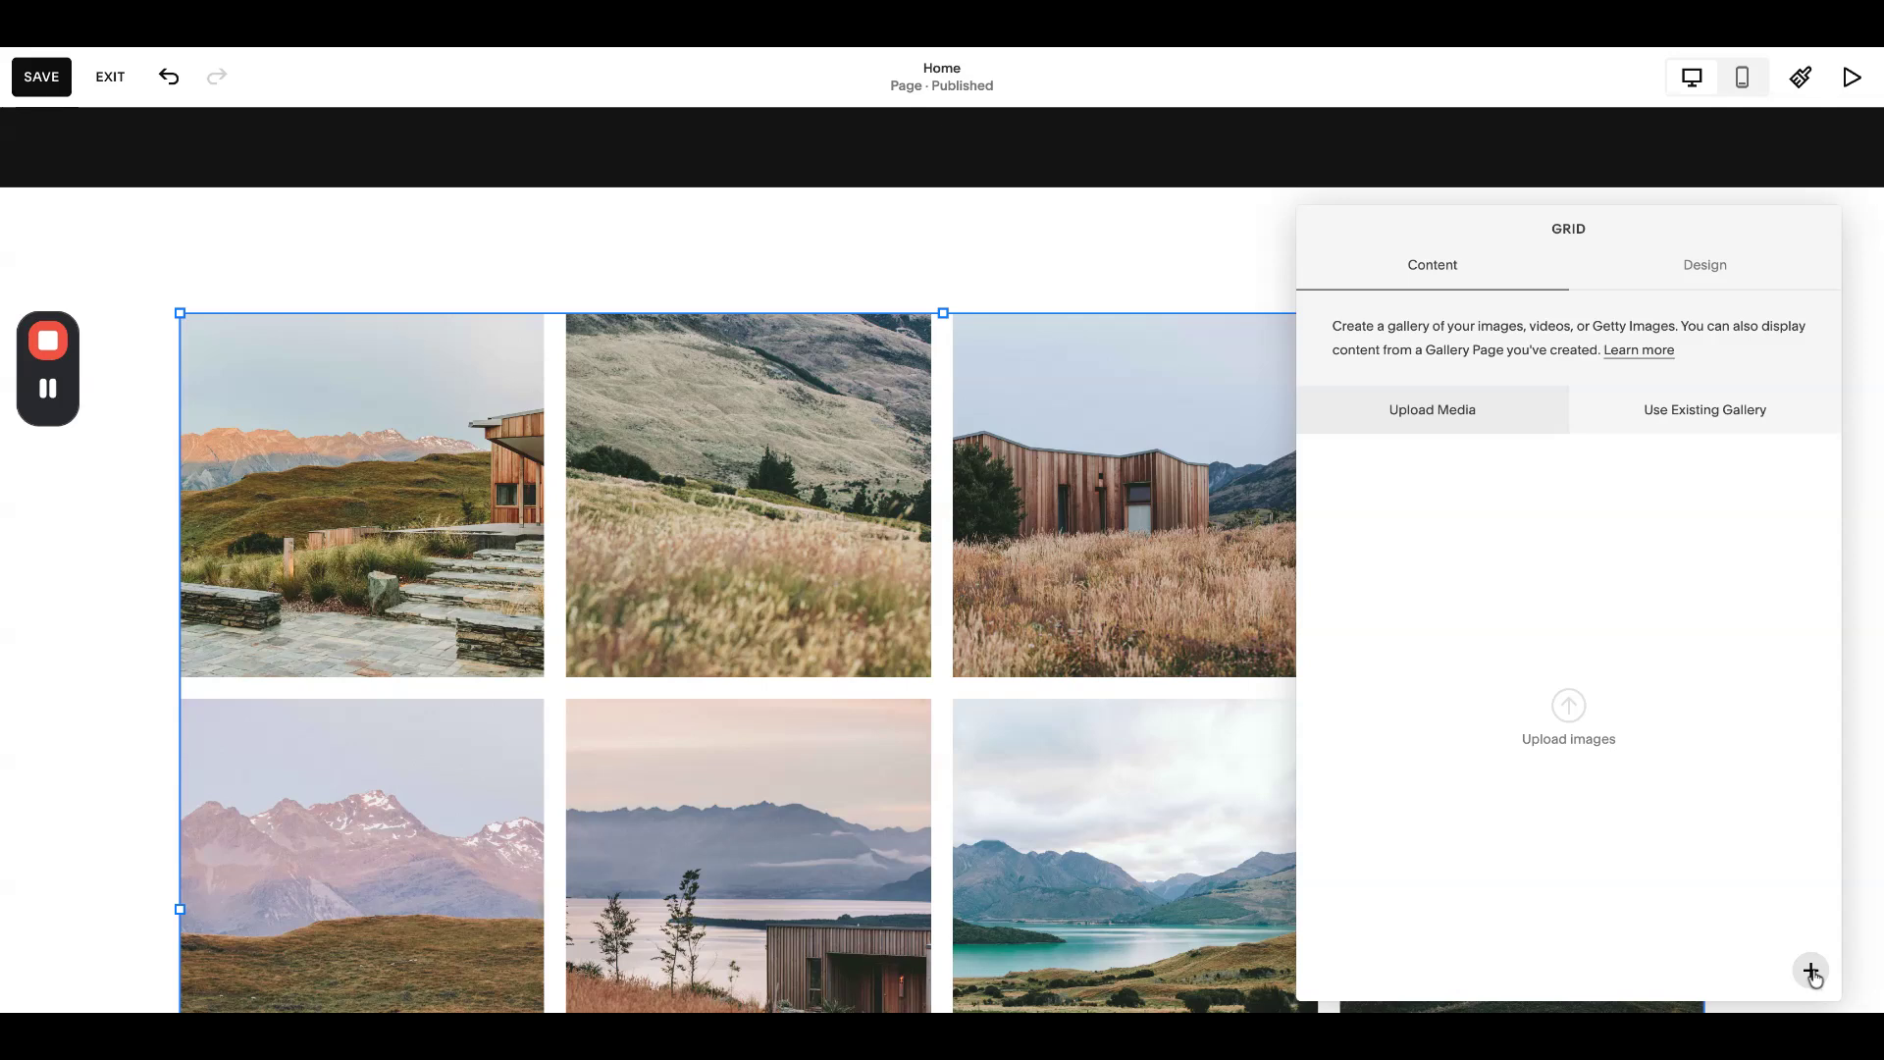
# - Start adding a video to the gallery, then cancel it
pyautogui.click(1814, 976)
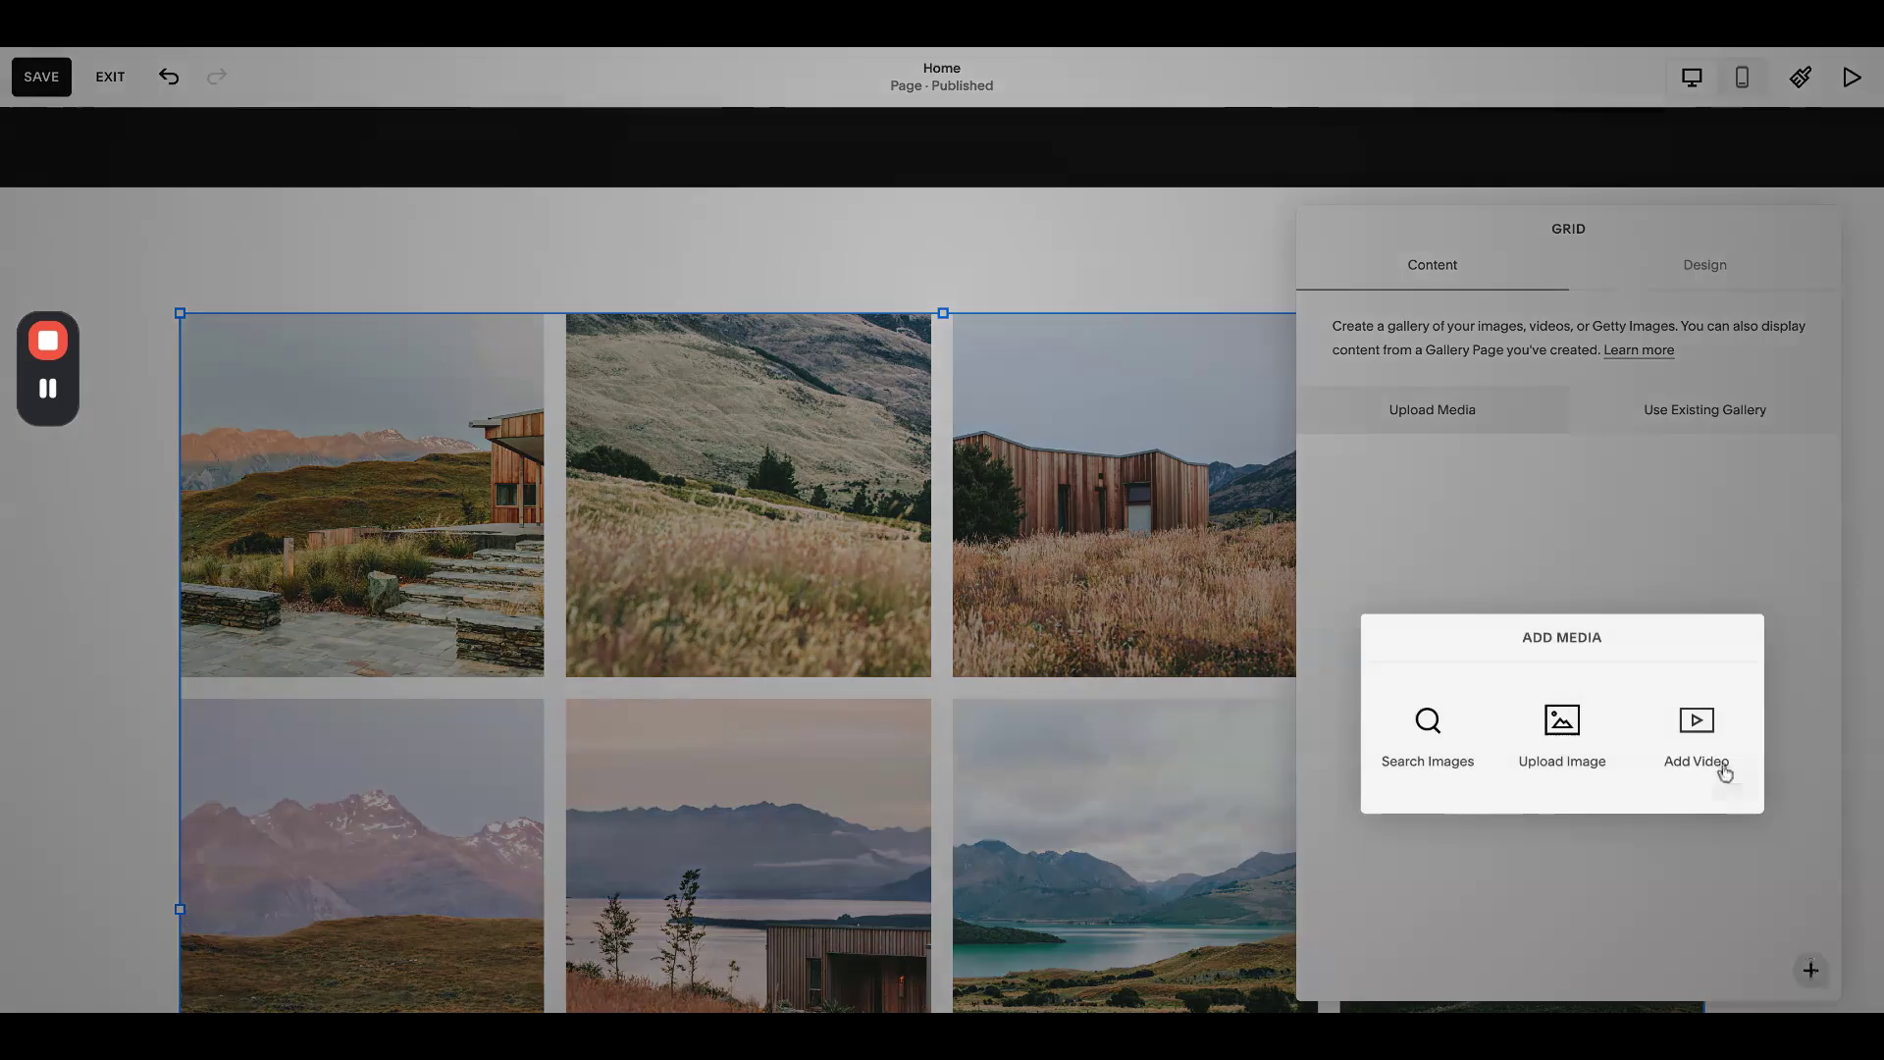
pyautogui.click(1699, 729)
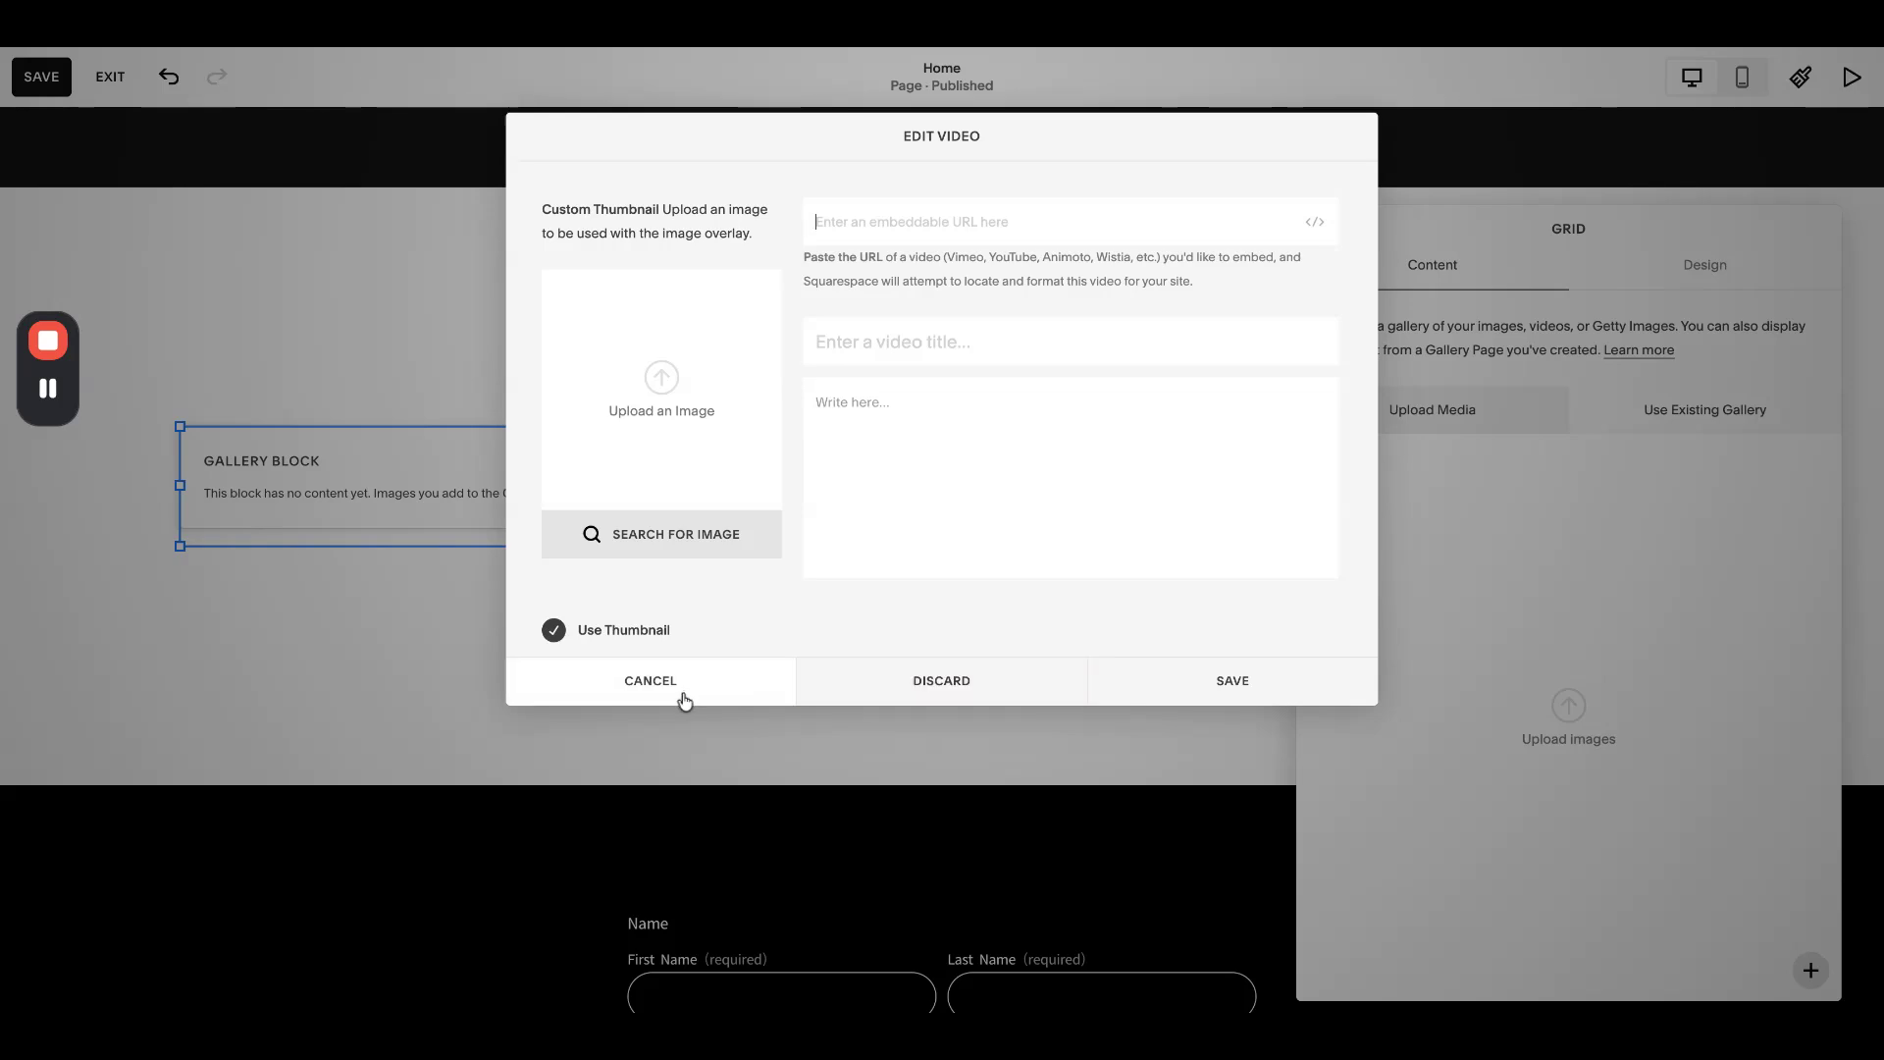
pyautogui.click(651, 681)
pyautogui.click(514, 241)
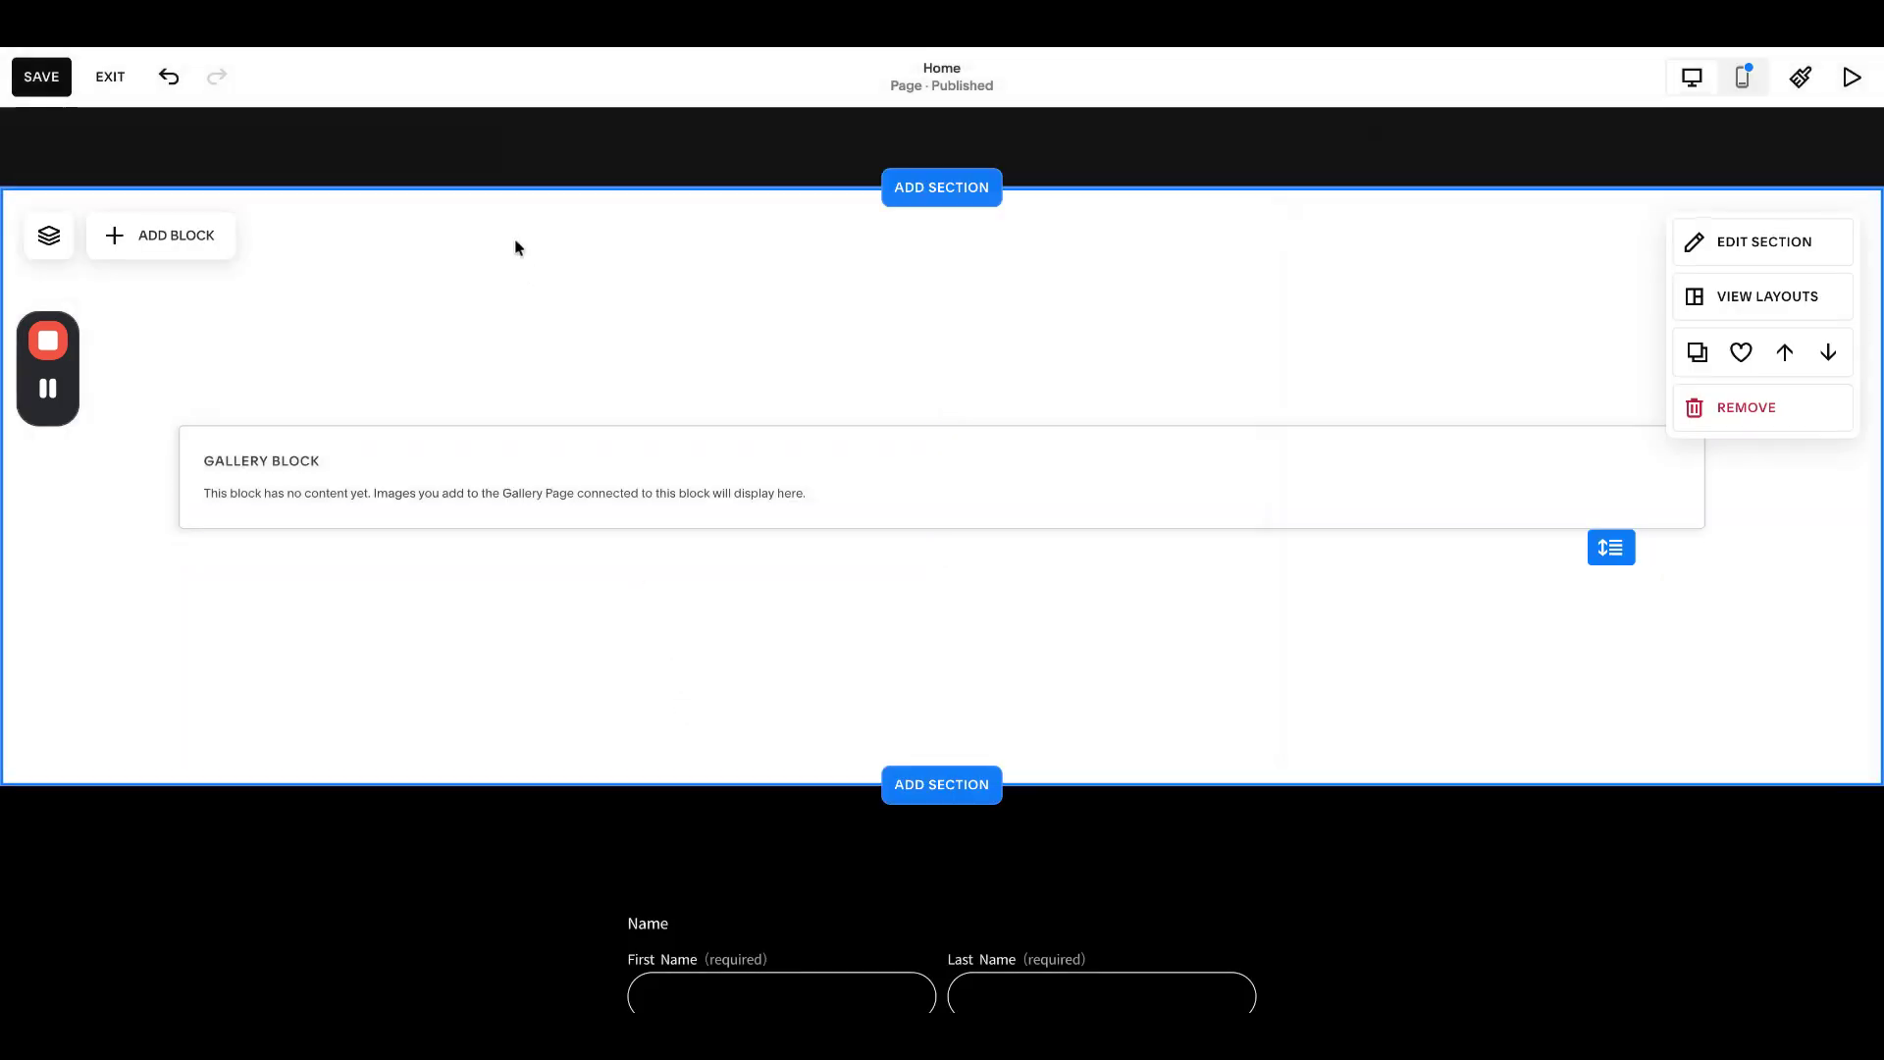
# - Delete the empty gallery block and request removal of its section
pyautogui.click(406, 432)
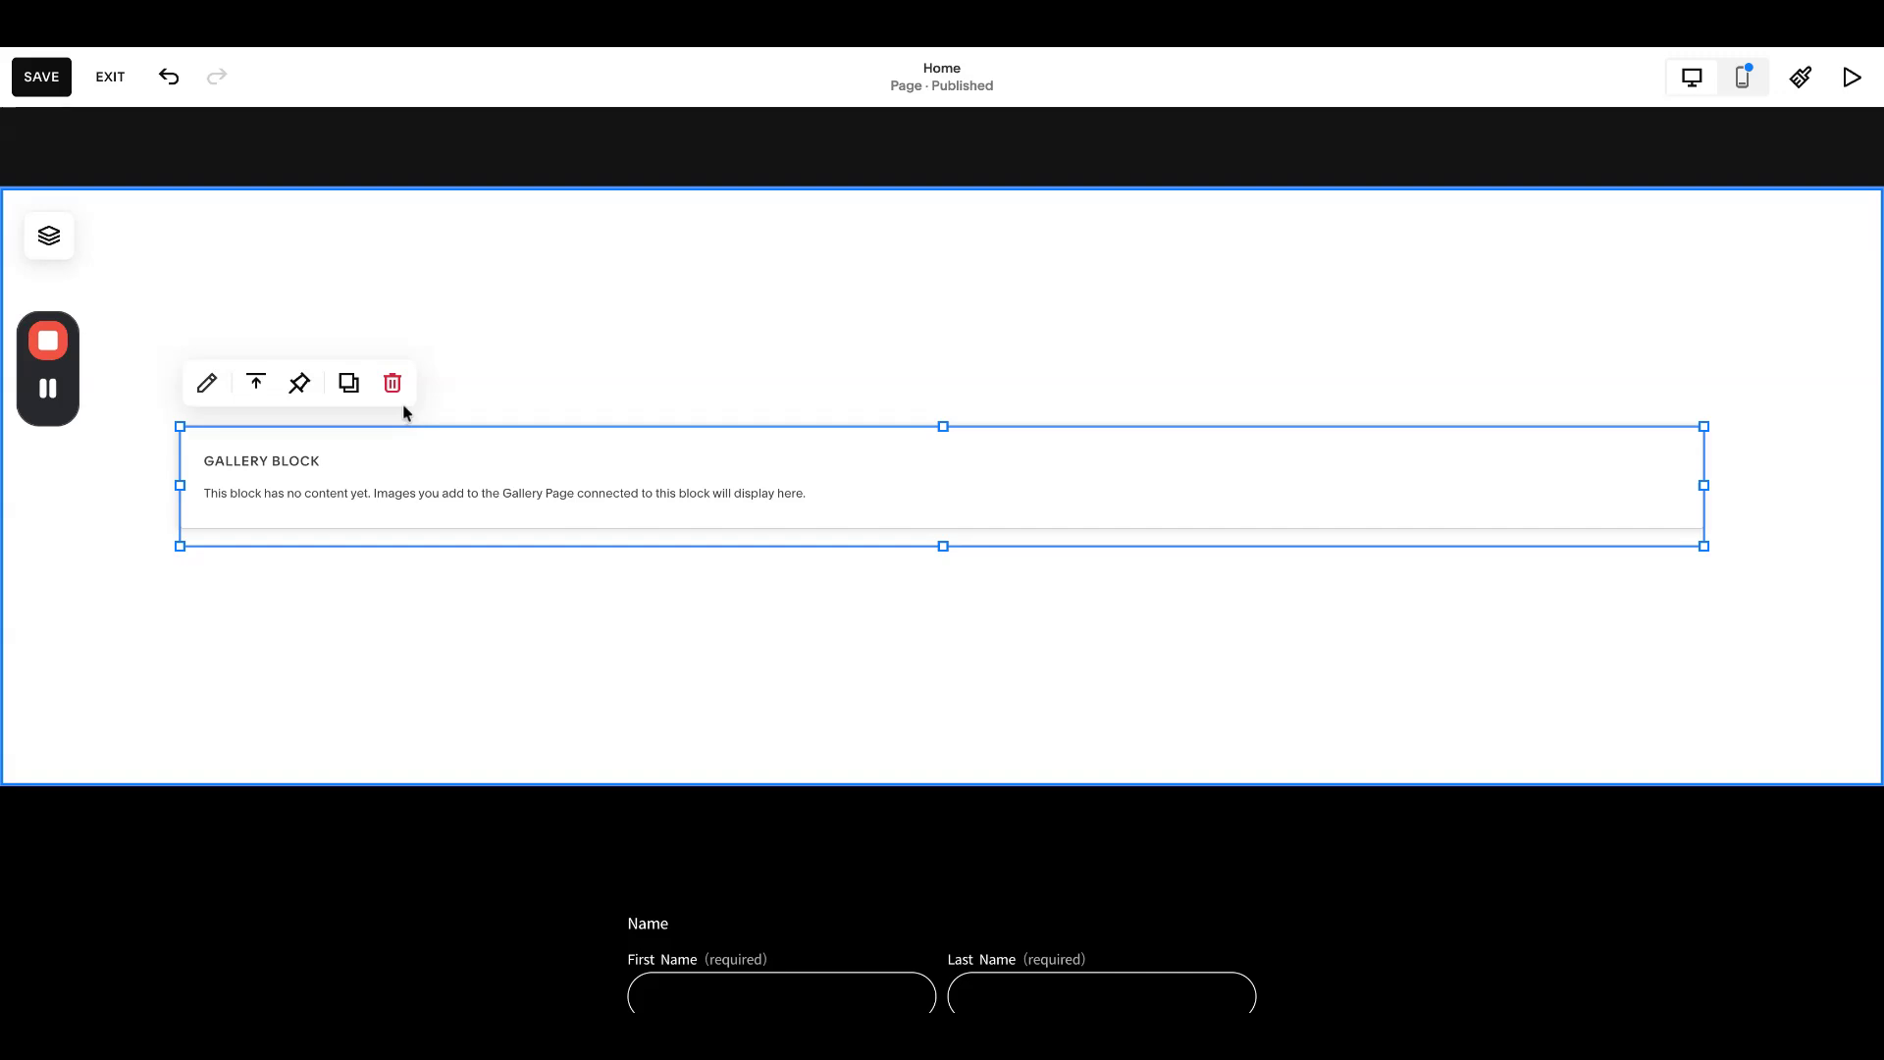
pyautogui.click(392, 383)
pyautogui.click(1713, 412)
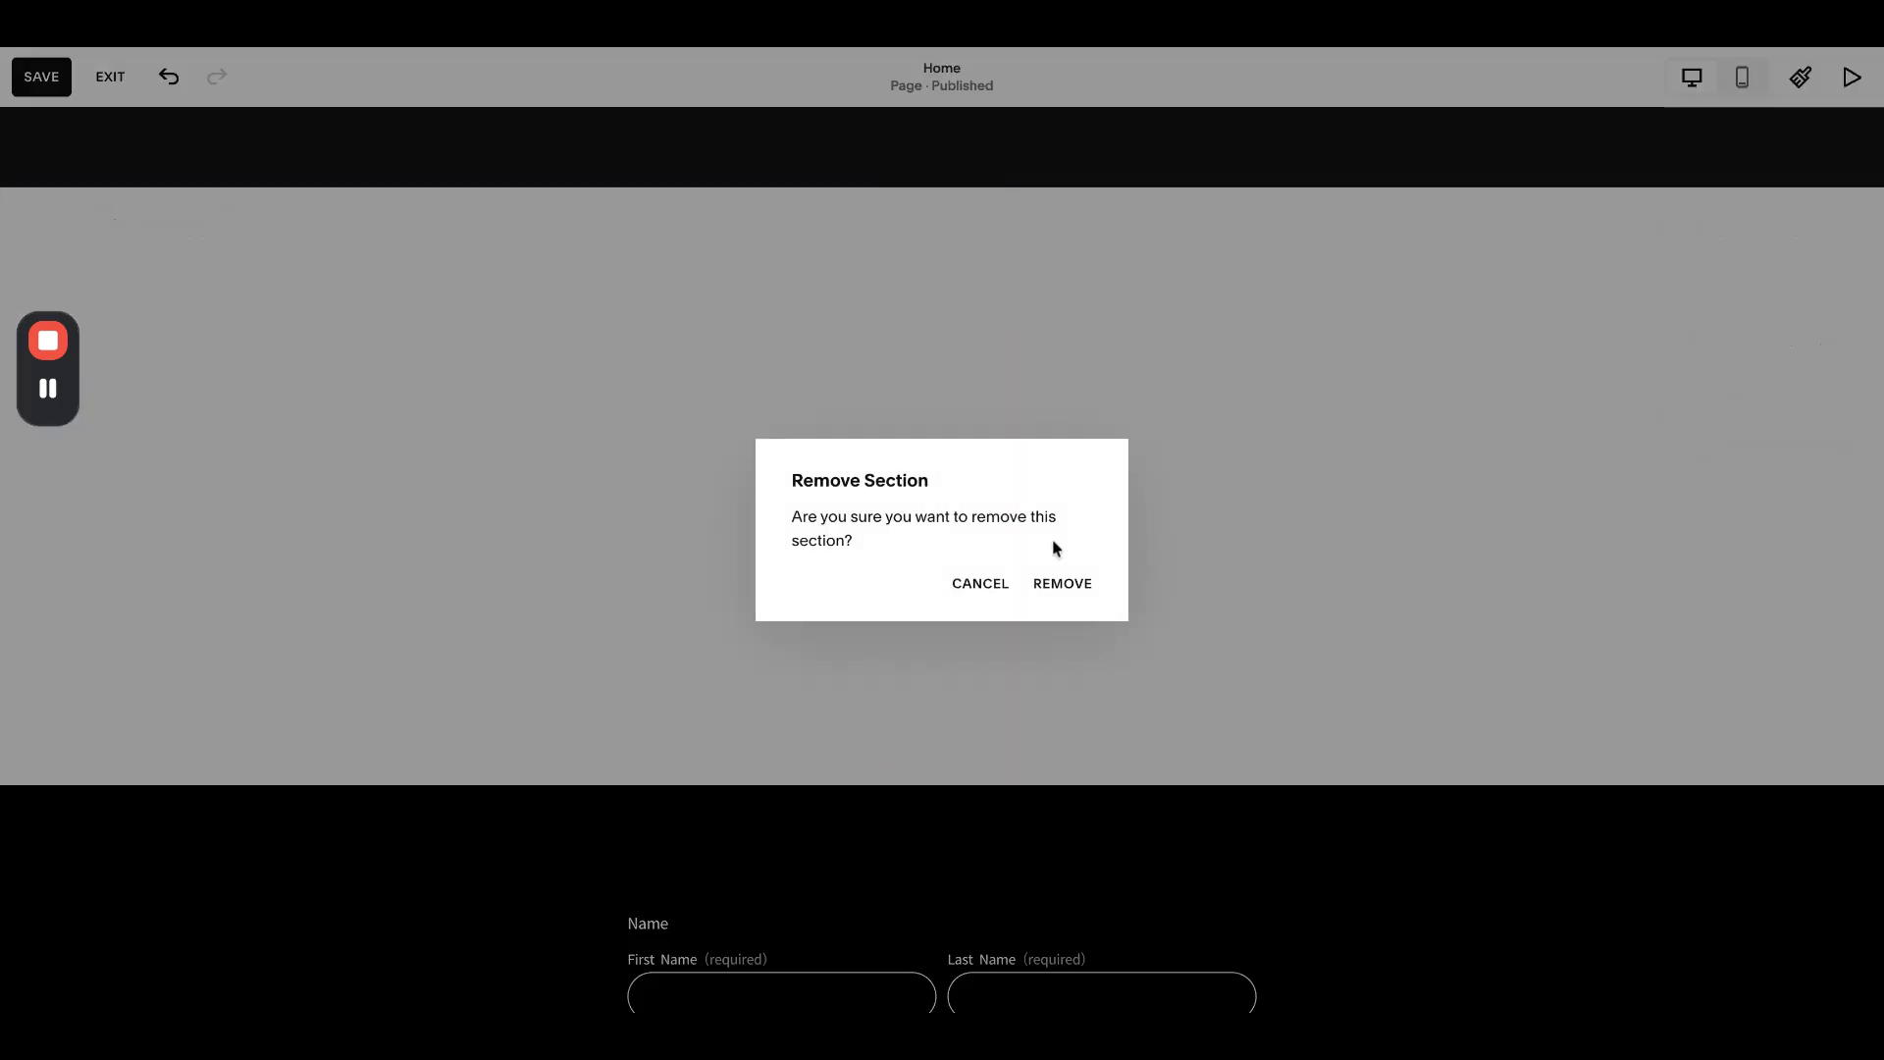
# - Confirm removing the empty section, then exit the editor without saving
pyautogui.click(1059, 581)
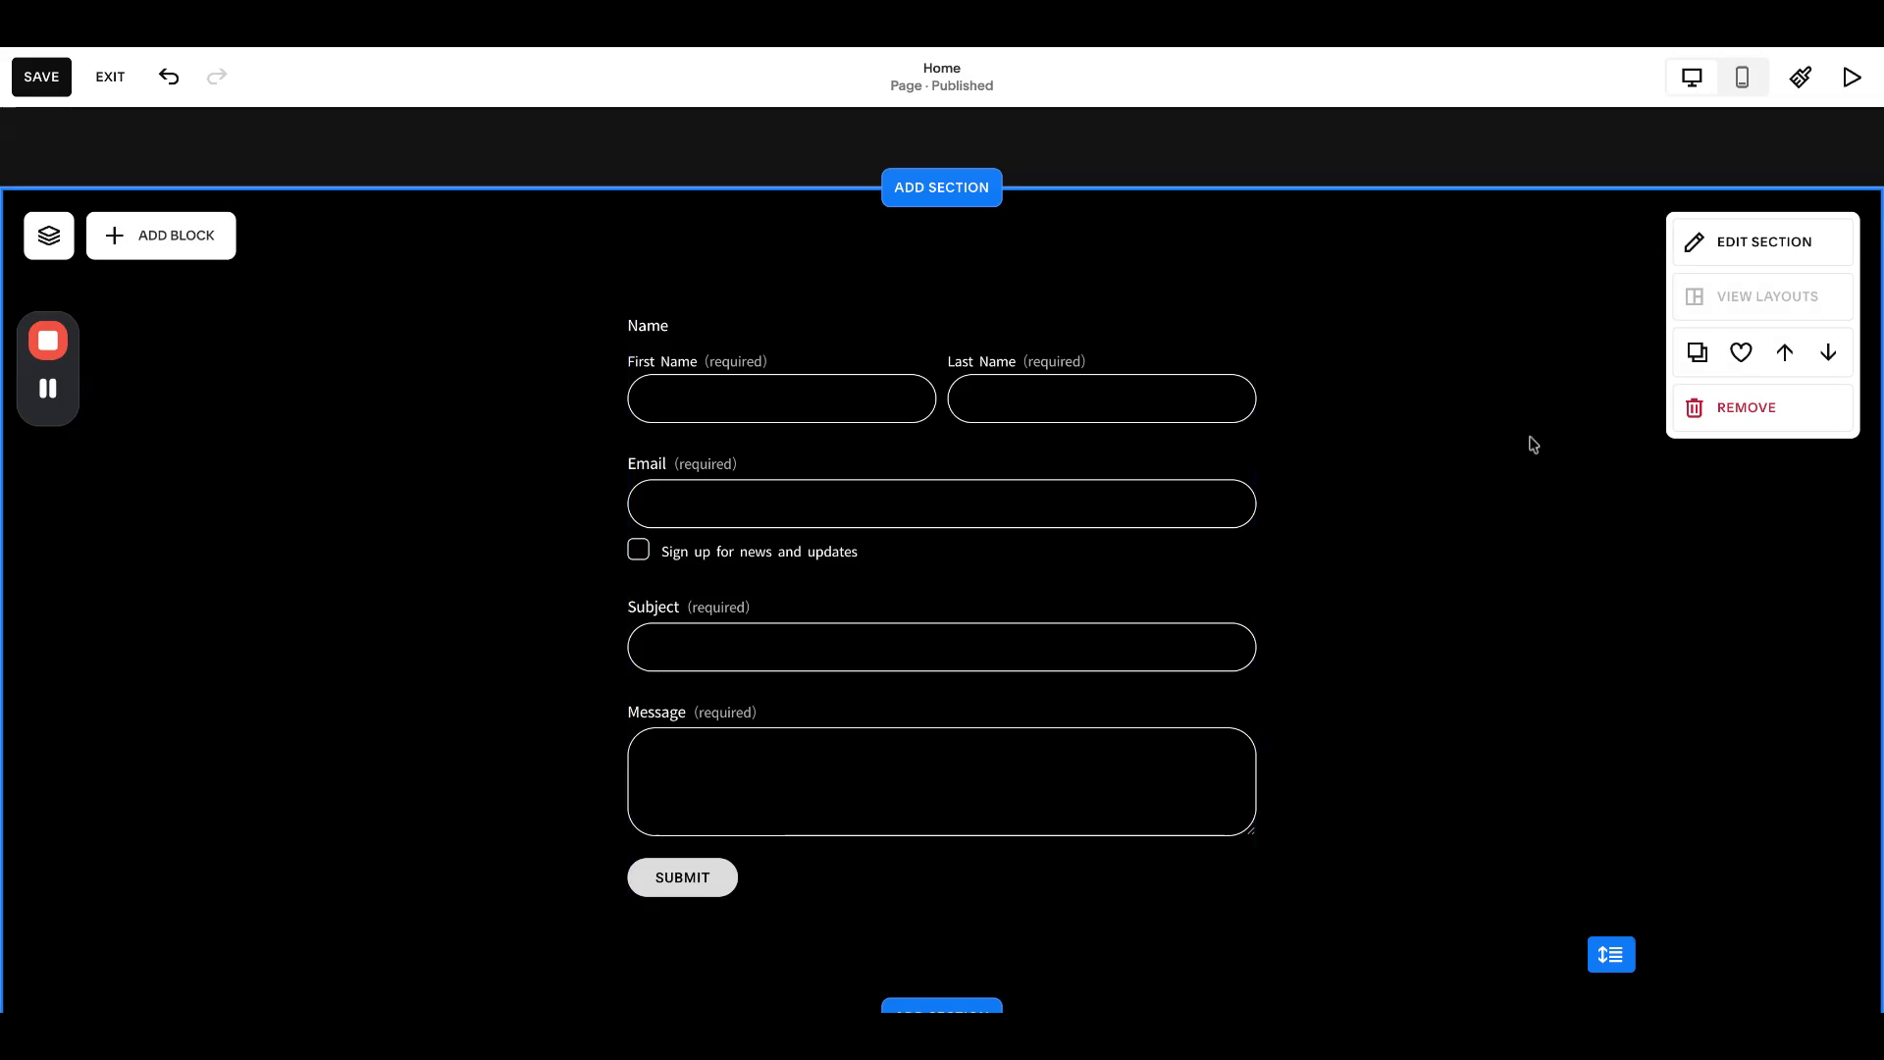
pyautogui.click(110, 76)
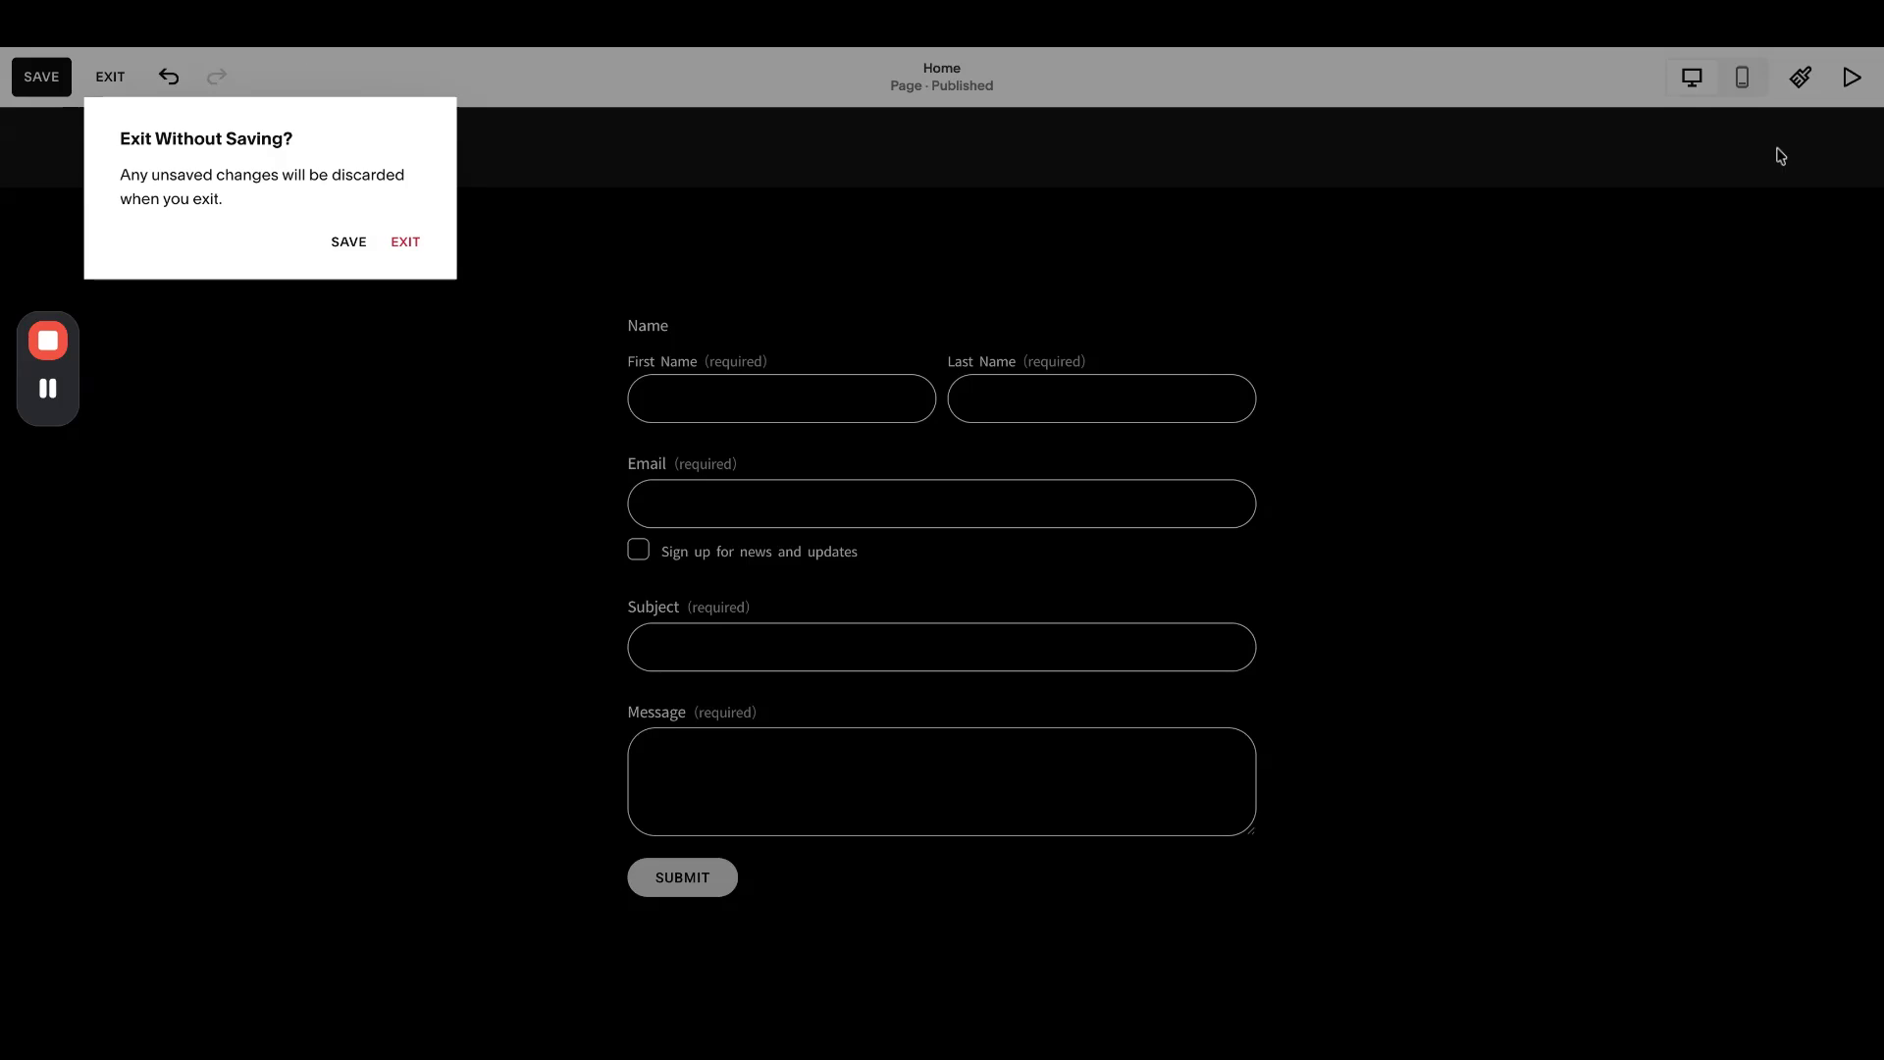
pyautogui.click(405, 242)
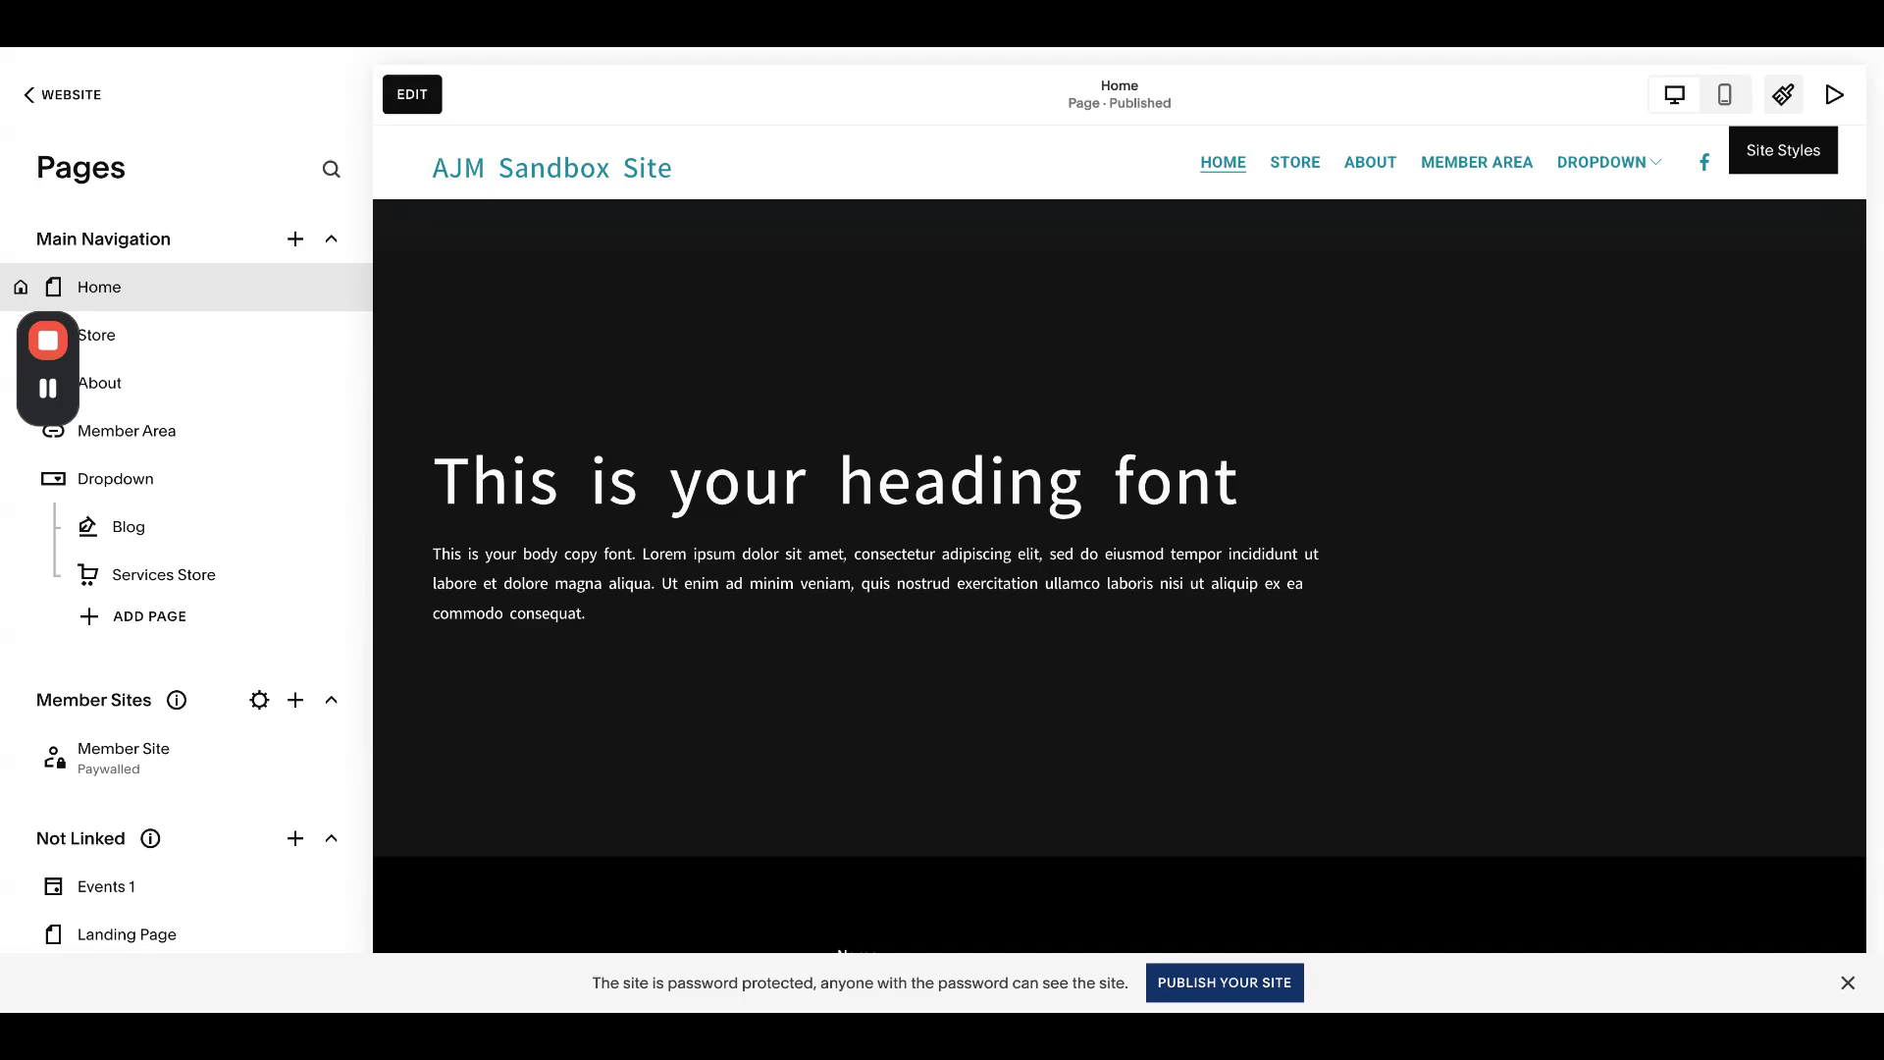
# - Change the Miscellaneous font in Site Styles from Roboto to Angkor and close Site Styles
pyautogui.click(1783, 94)
pyautogui.click(1831, 470)
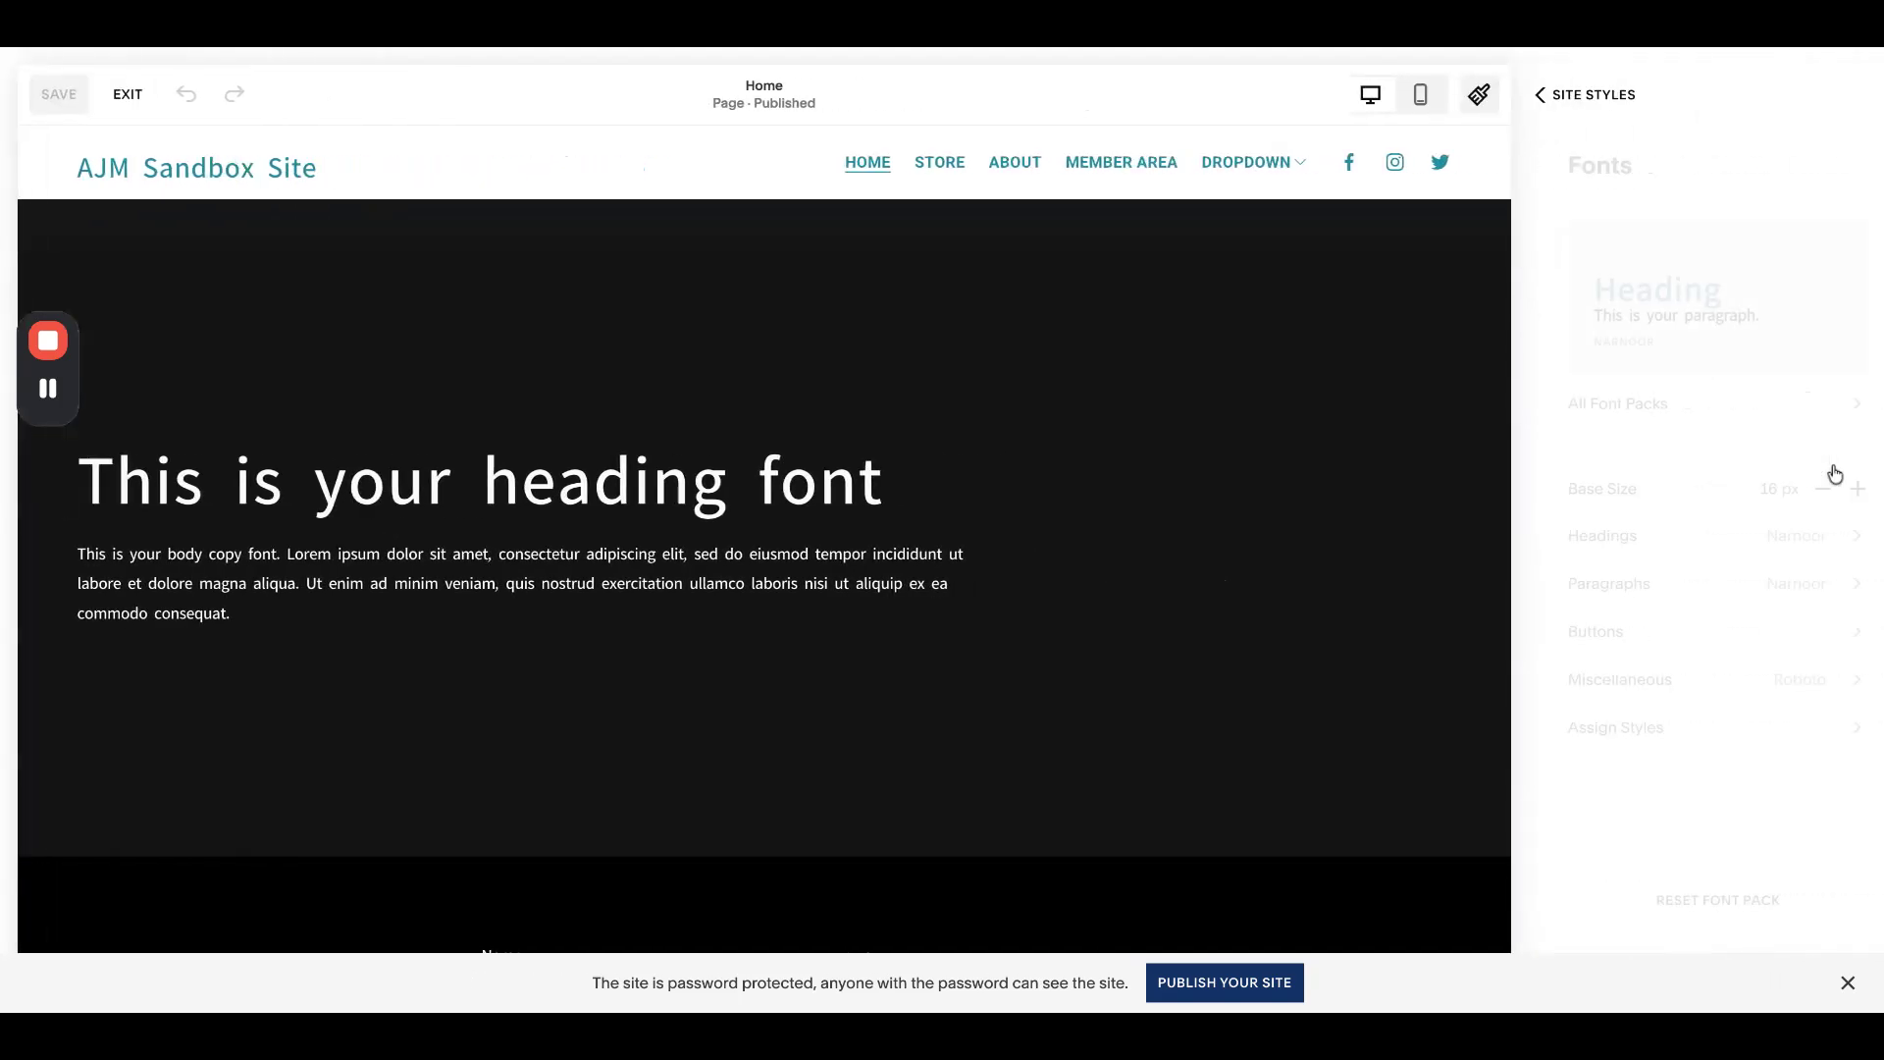
pyautogui.click(1707, 684)
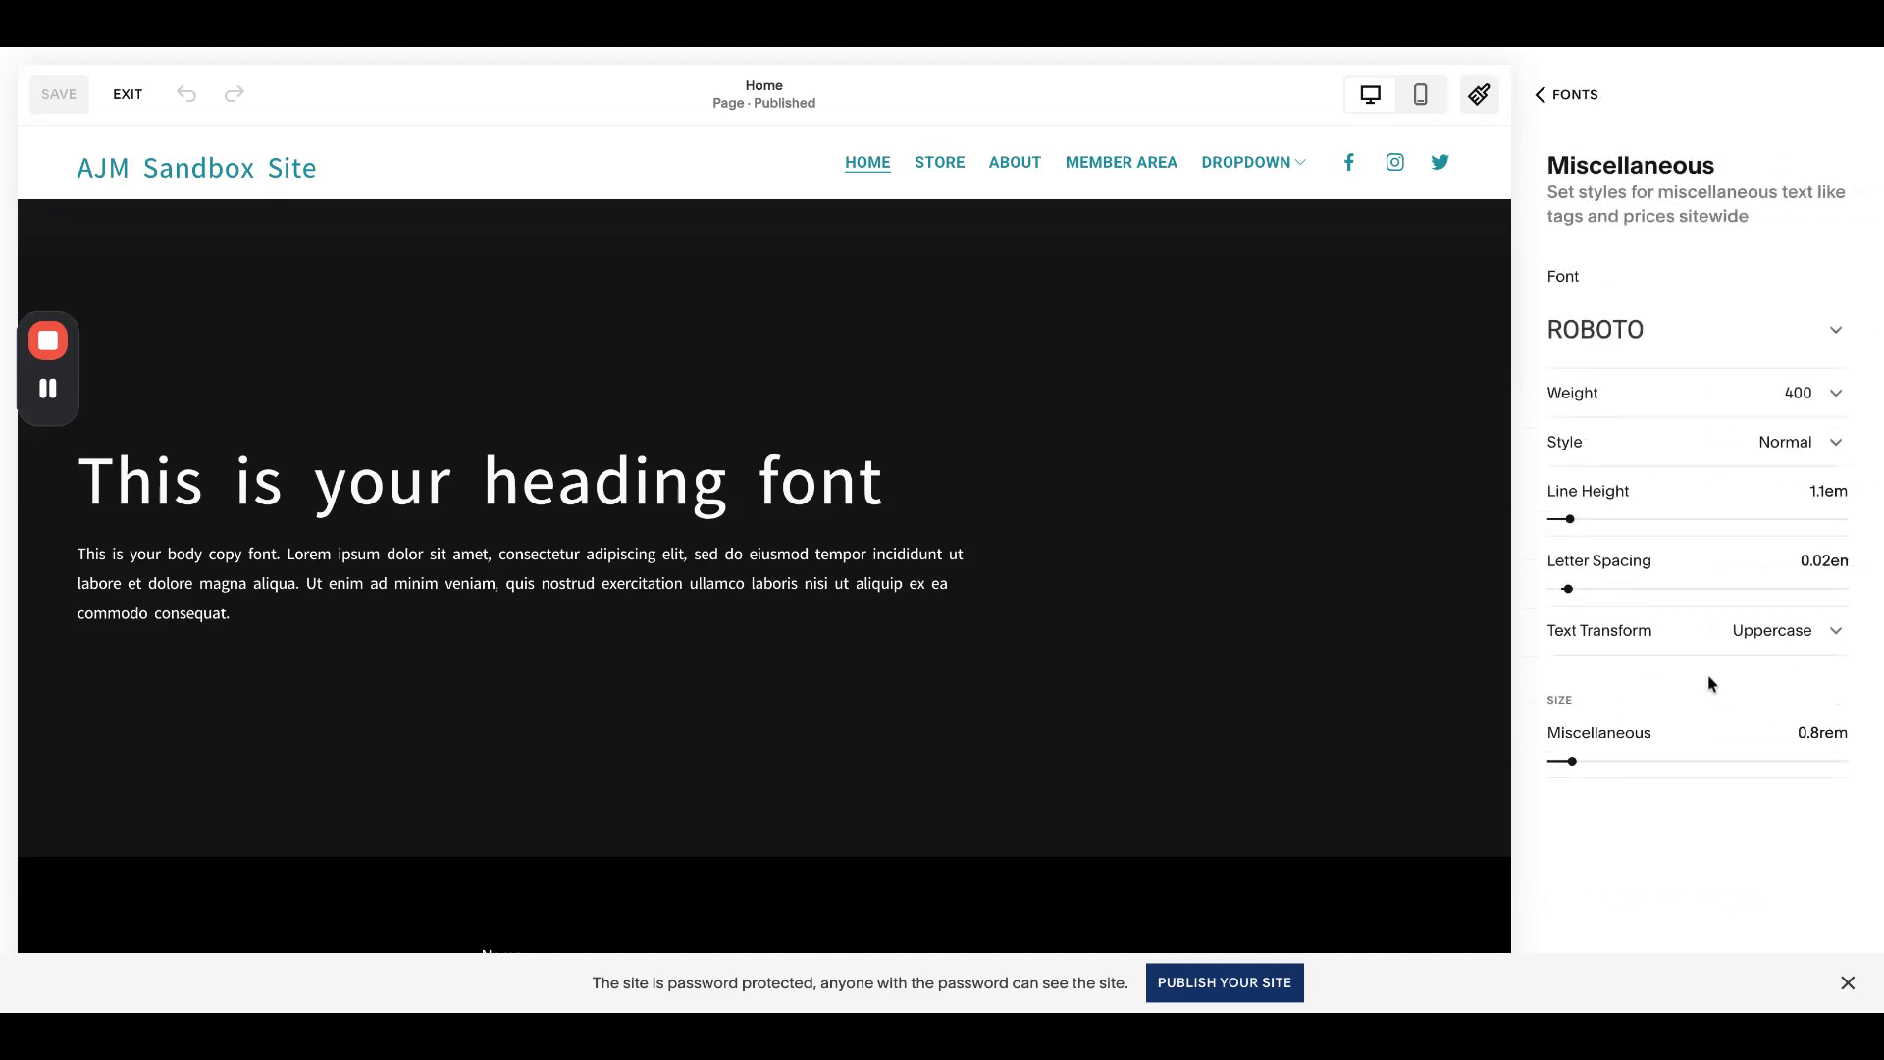
pyautogui.click(1669, 347)
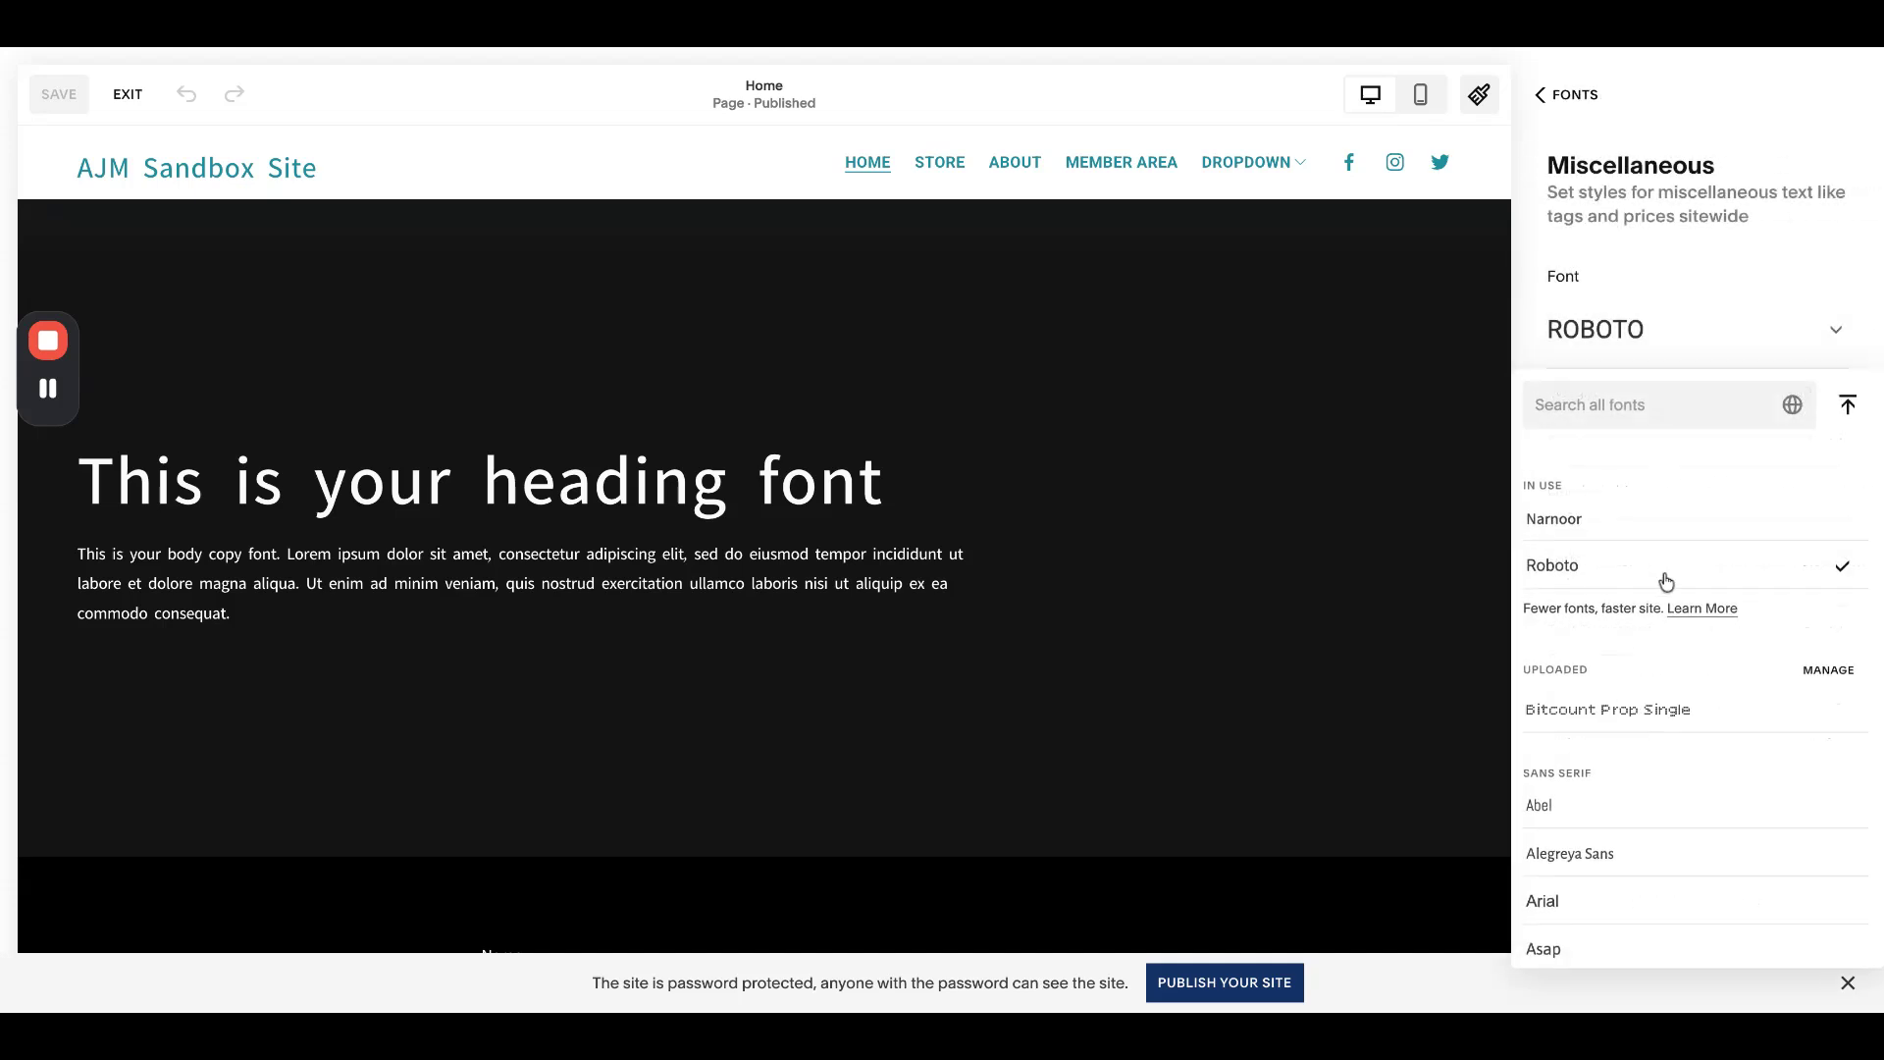
pyautogui.scroll(-6, 1665, 580)
pyautogui.scroll(-5, 1665, 580)
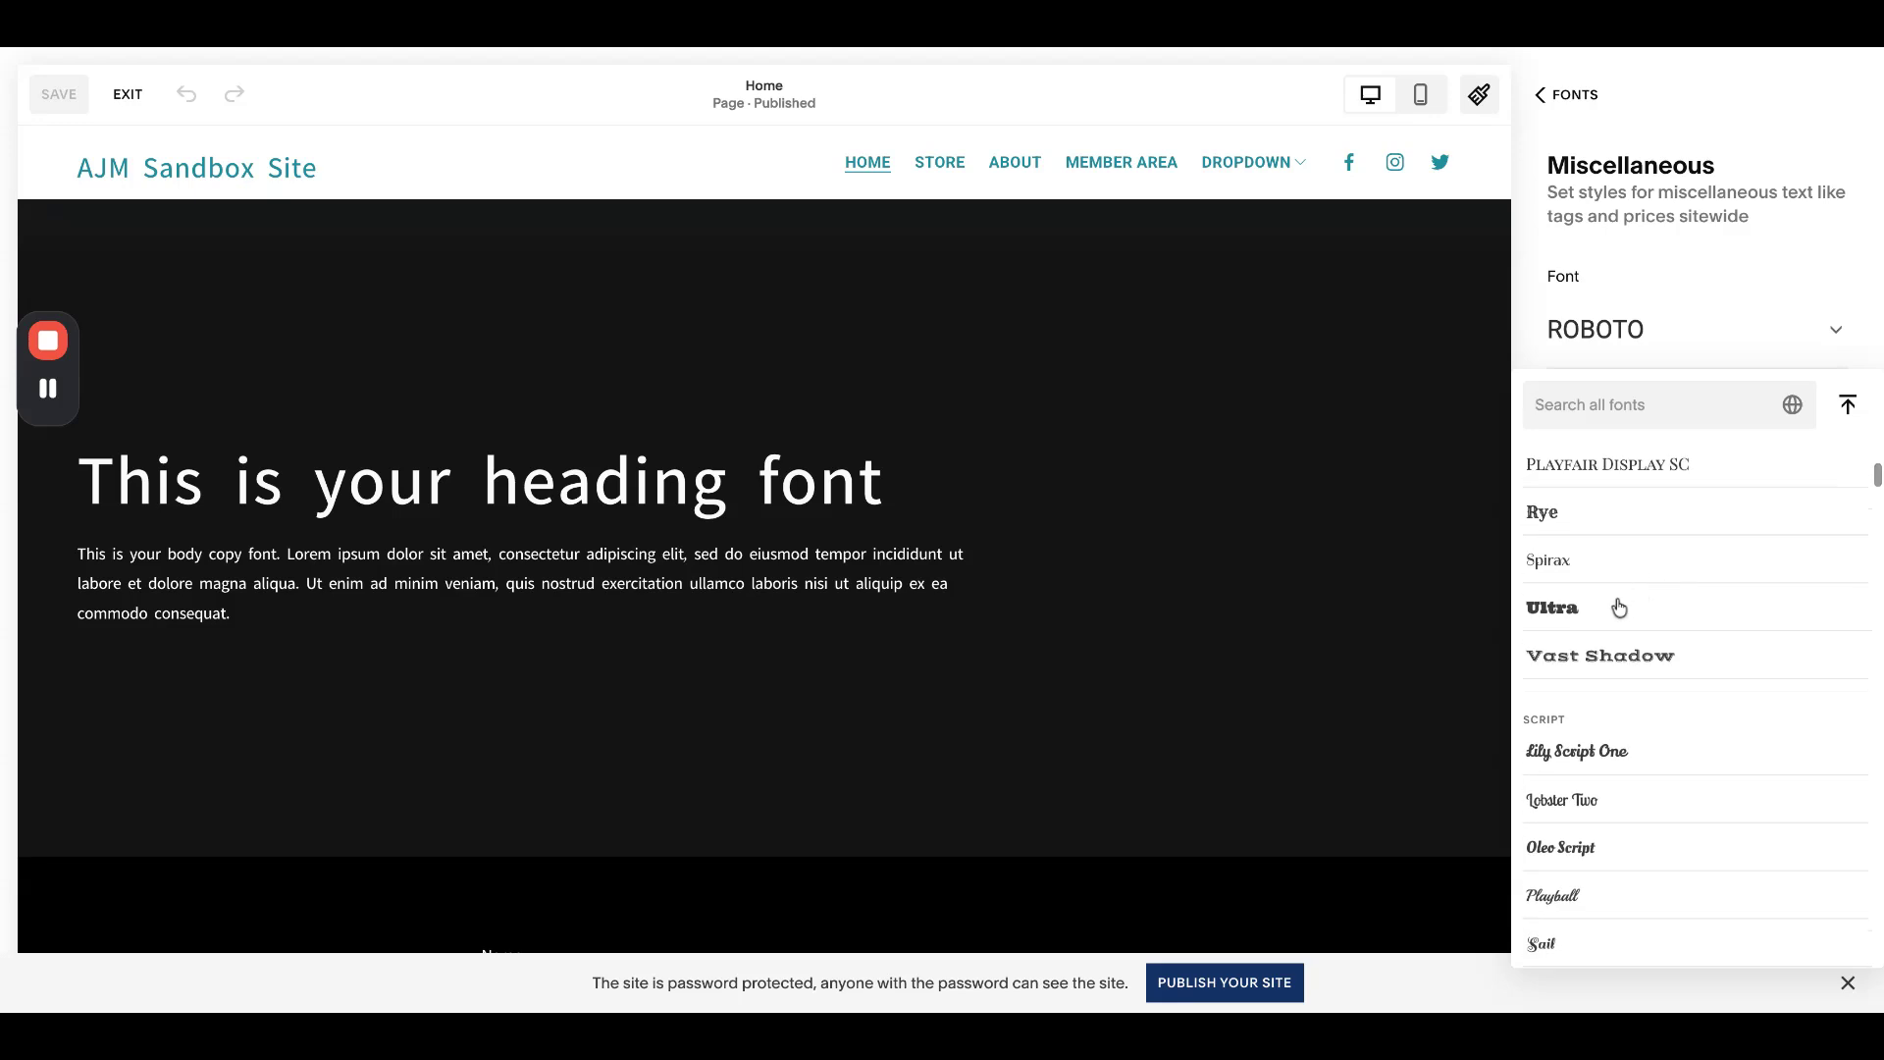
pyautogui.scroll(-5, 1619, 606)
pyautogui.click(1581, 671)
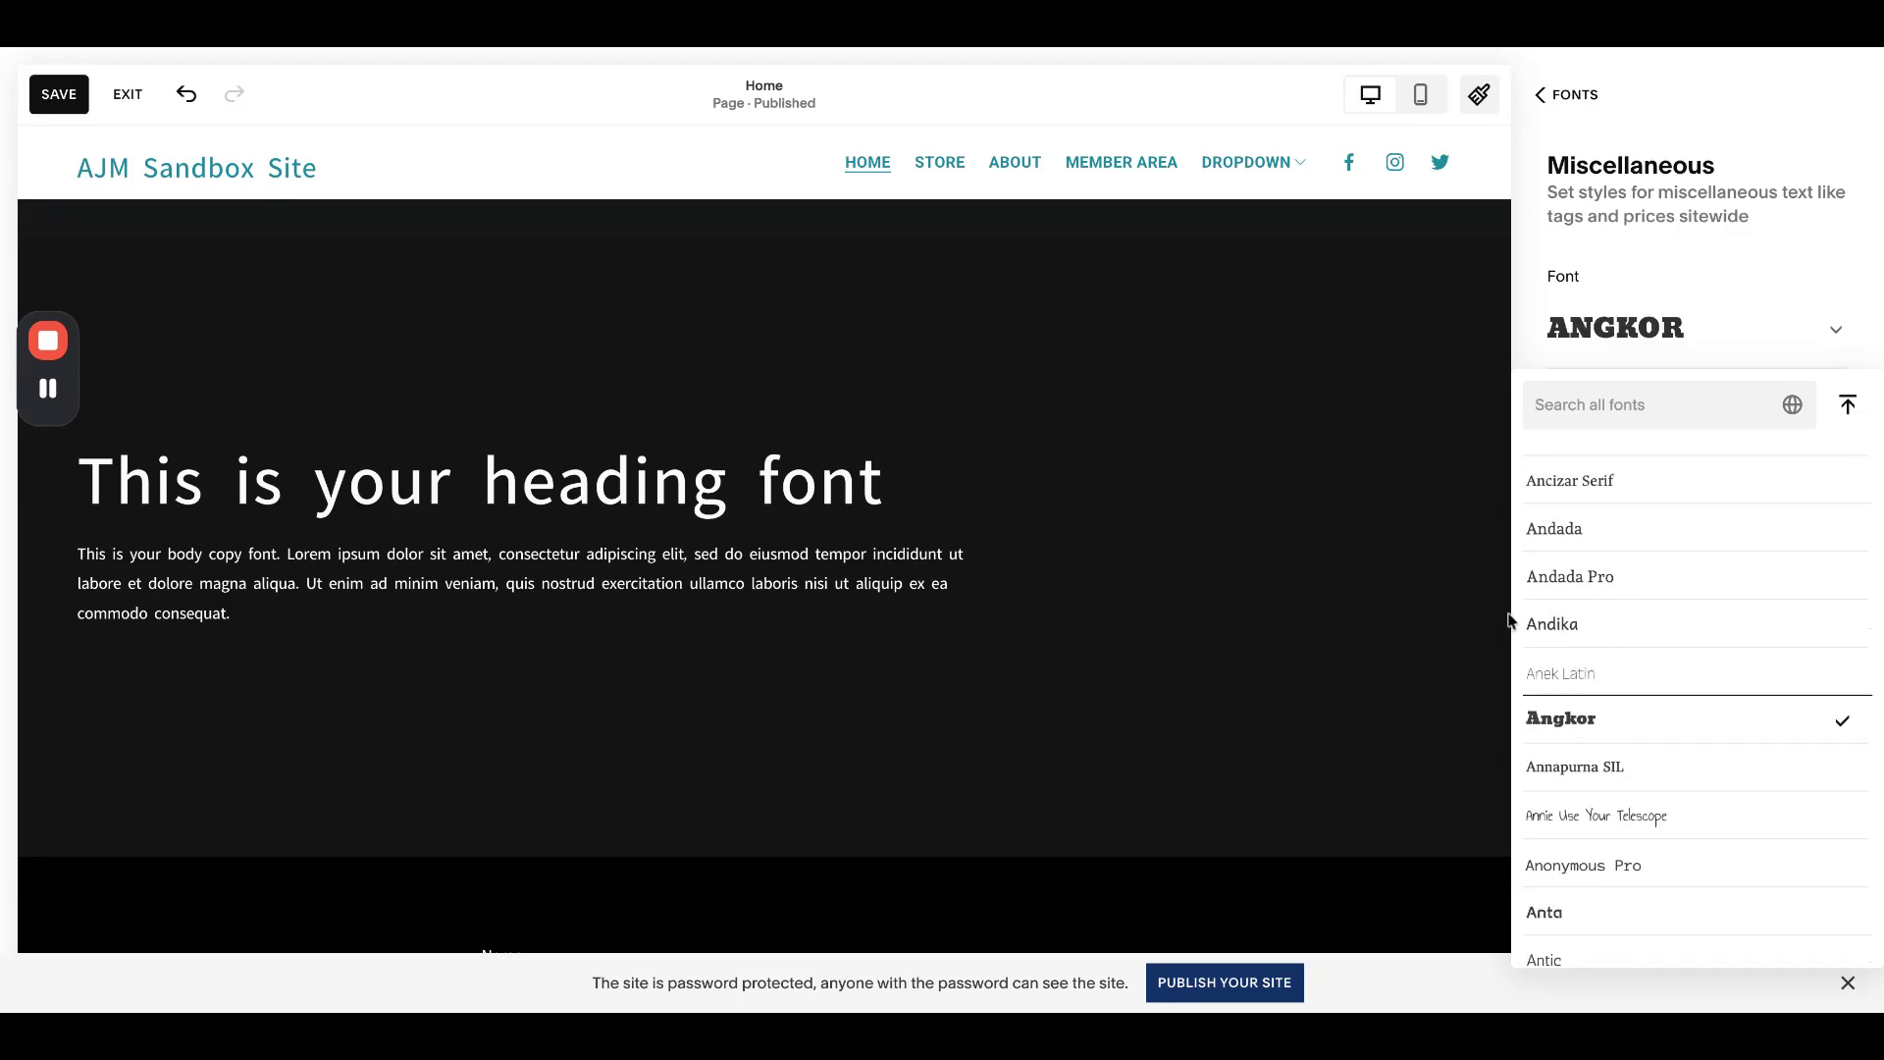
pyautogui.click(1624, 142)
pyautogui.click(1564, 94)
pyautogui.click(1570, 94)
pyautogui.click(1573, 95)
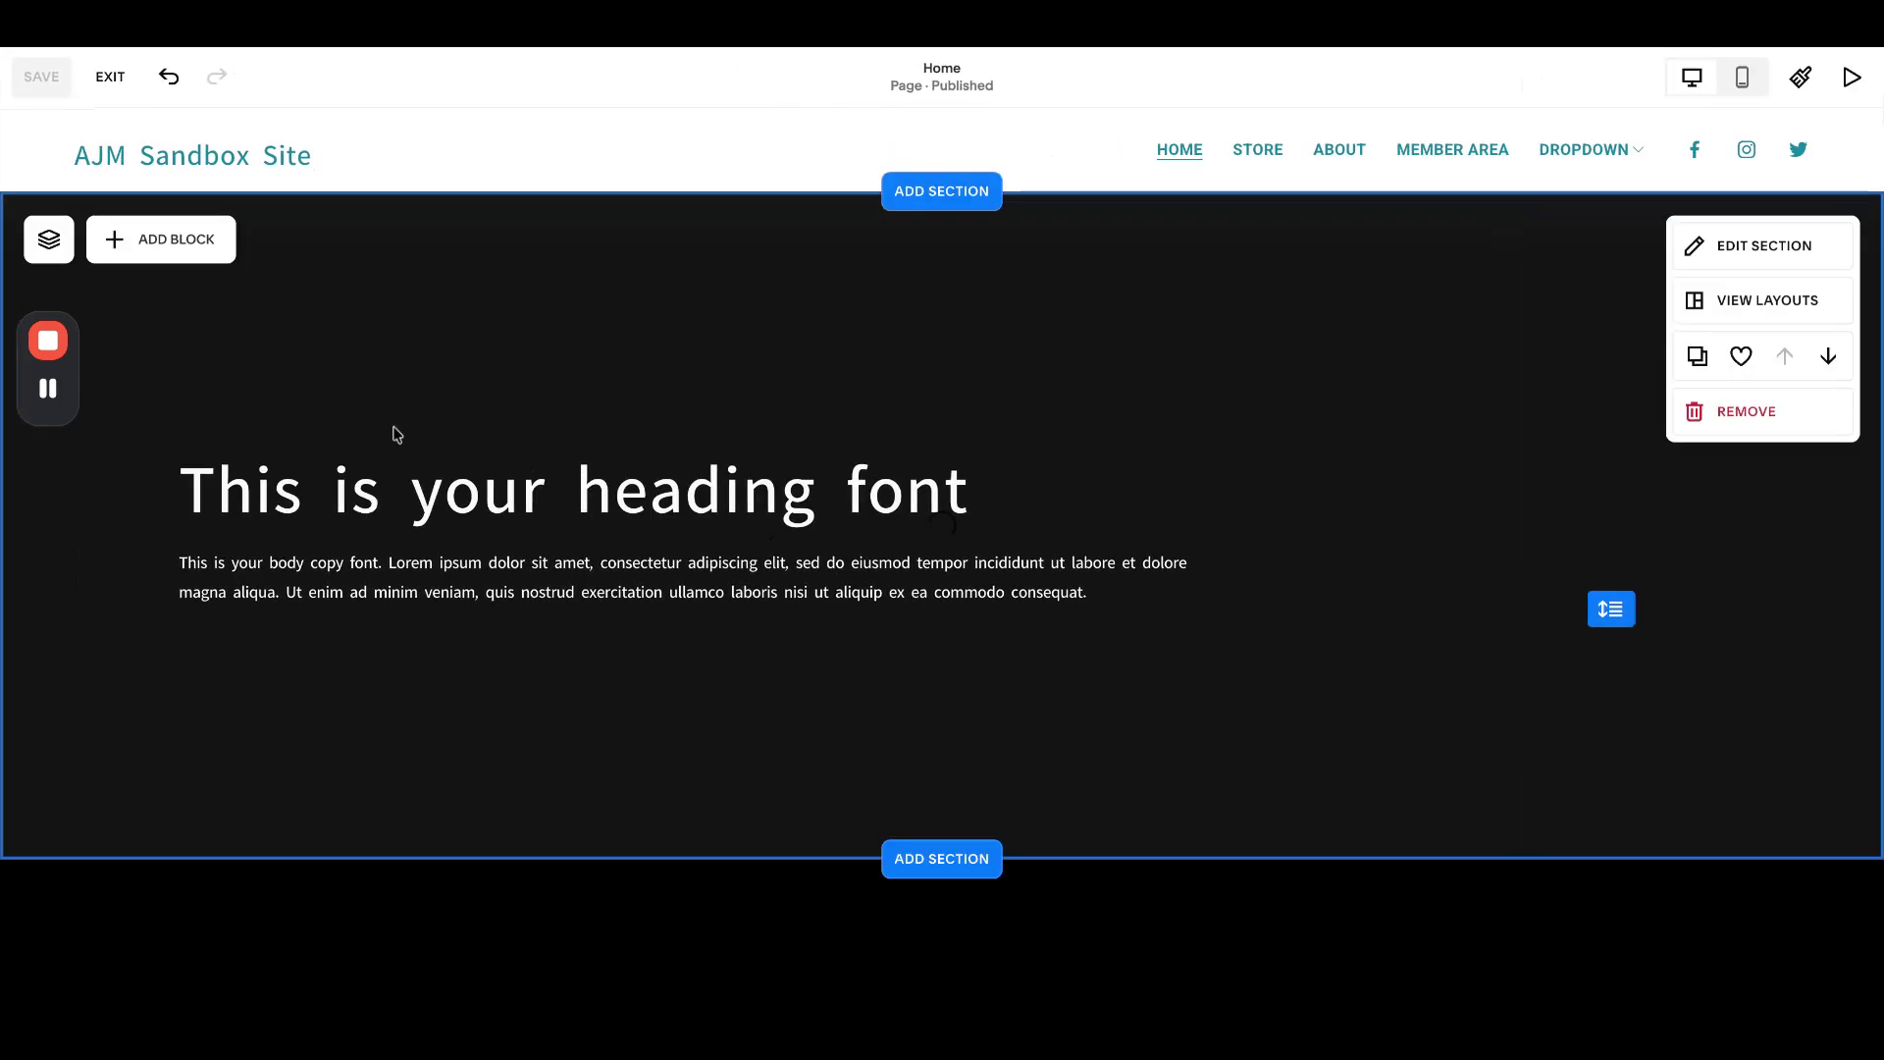
# - Add a new line 'alkwjegaoiwejg' above the homepage heading, styled Monospace
pyautogui.click(203, 483)
pyautogui.press('Home')
pyautogui.press('Return')
pyautogui.press('Up')
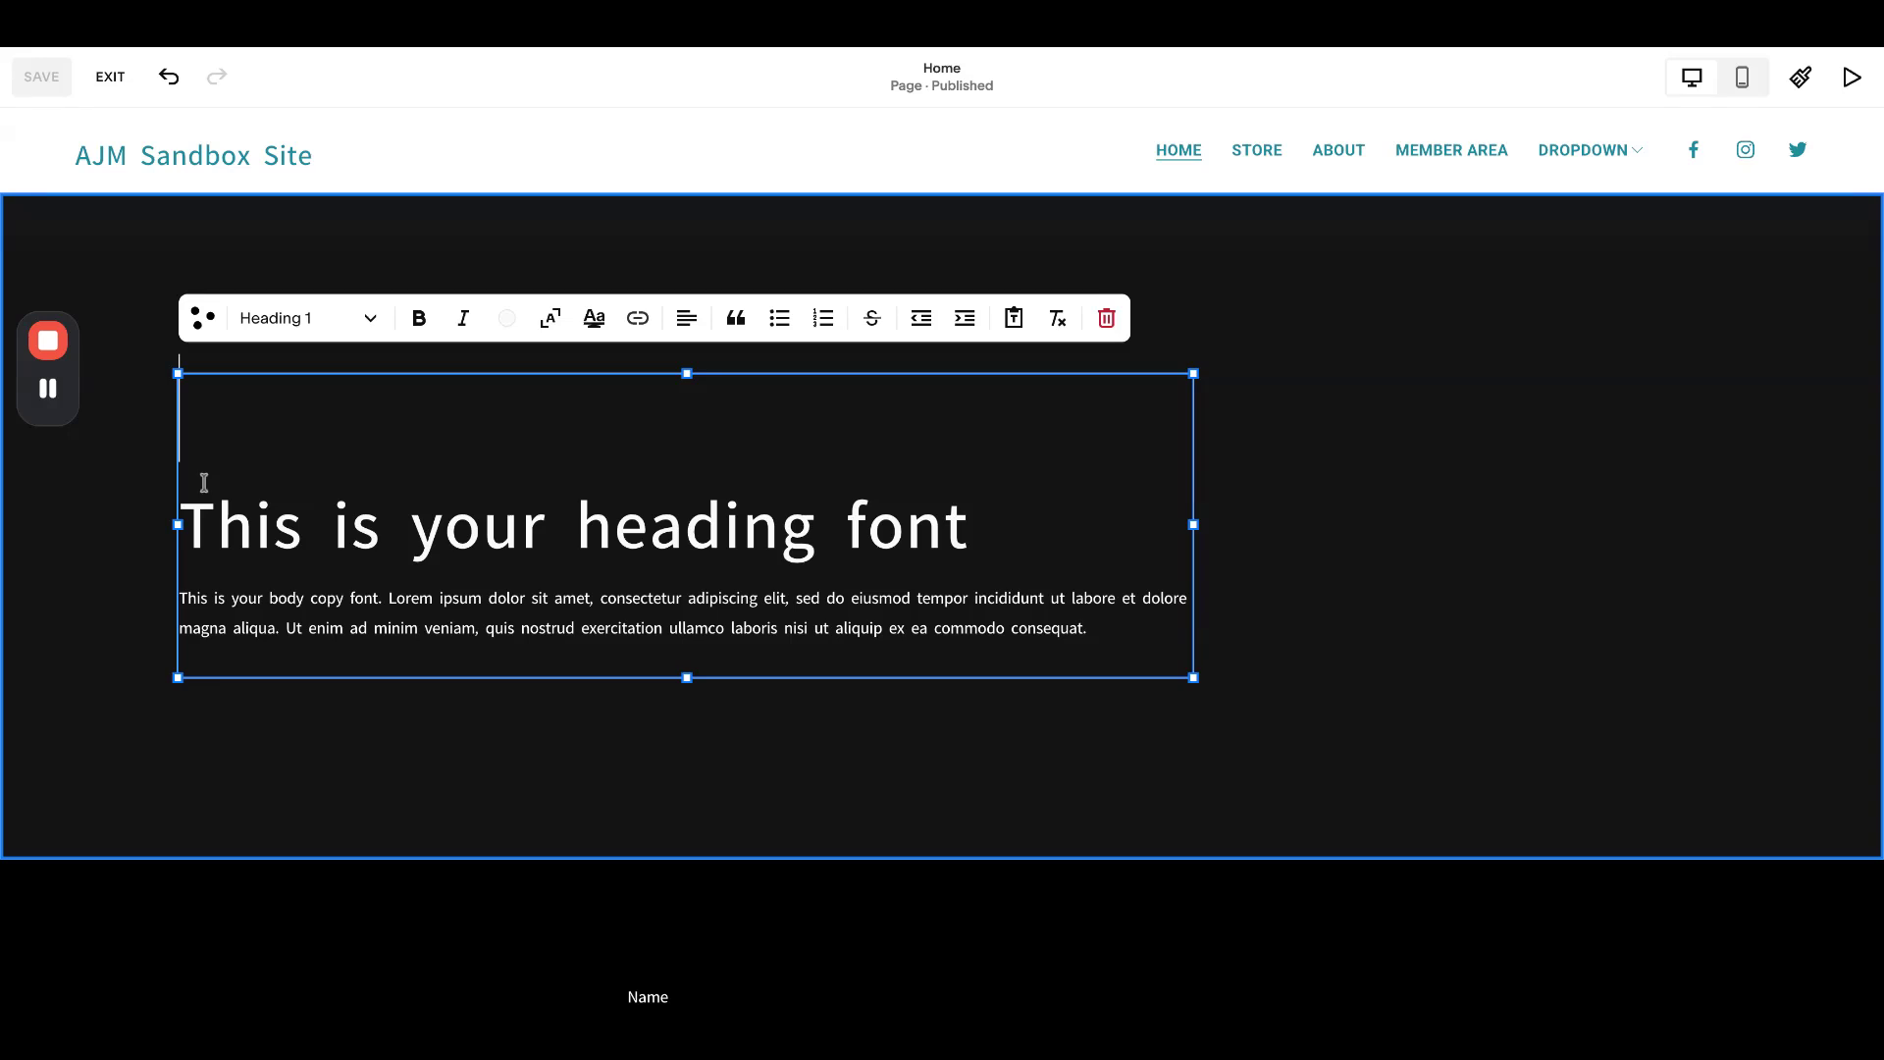
pyautogui.write('alkwjegaoiwejg')
pyautogui.doubleClick(192, 439)
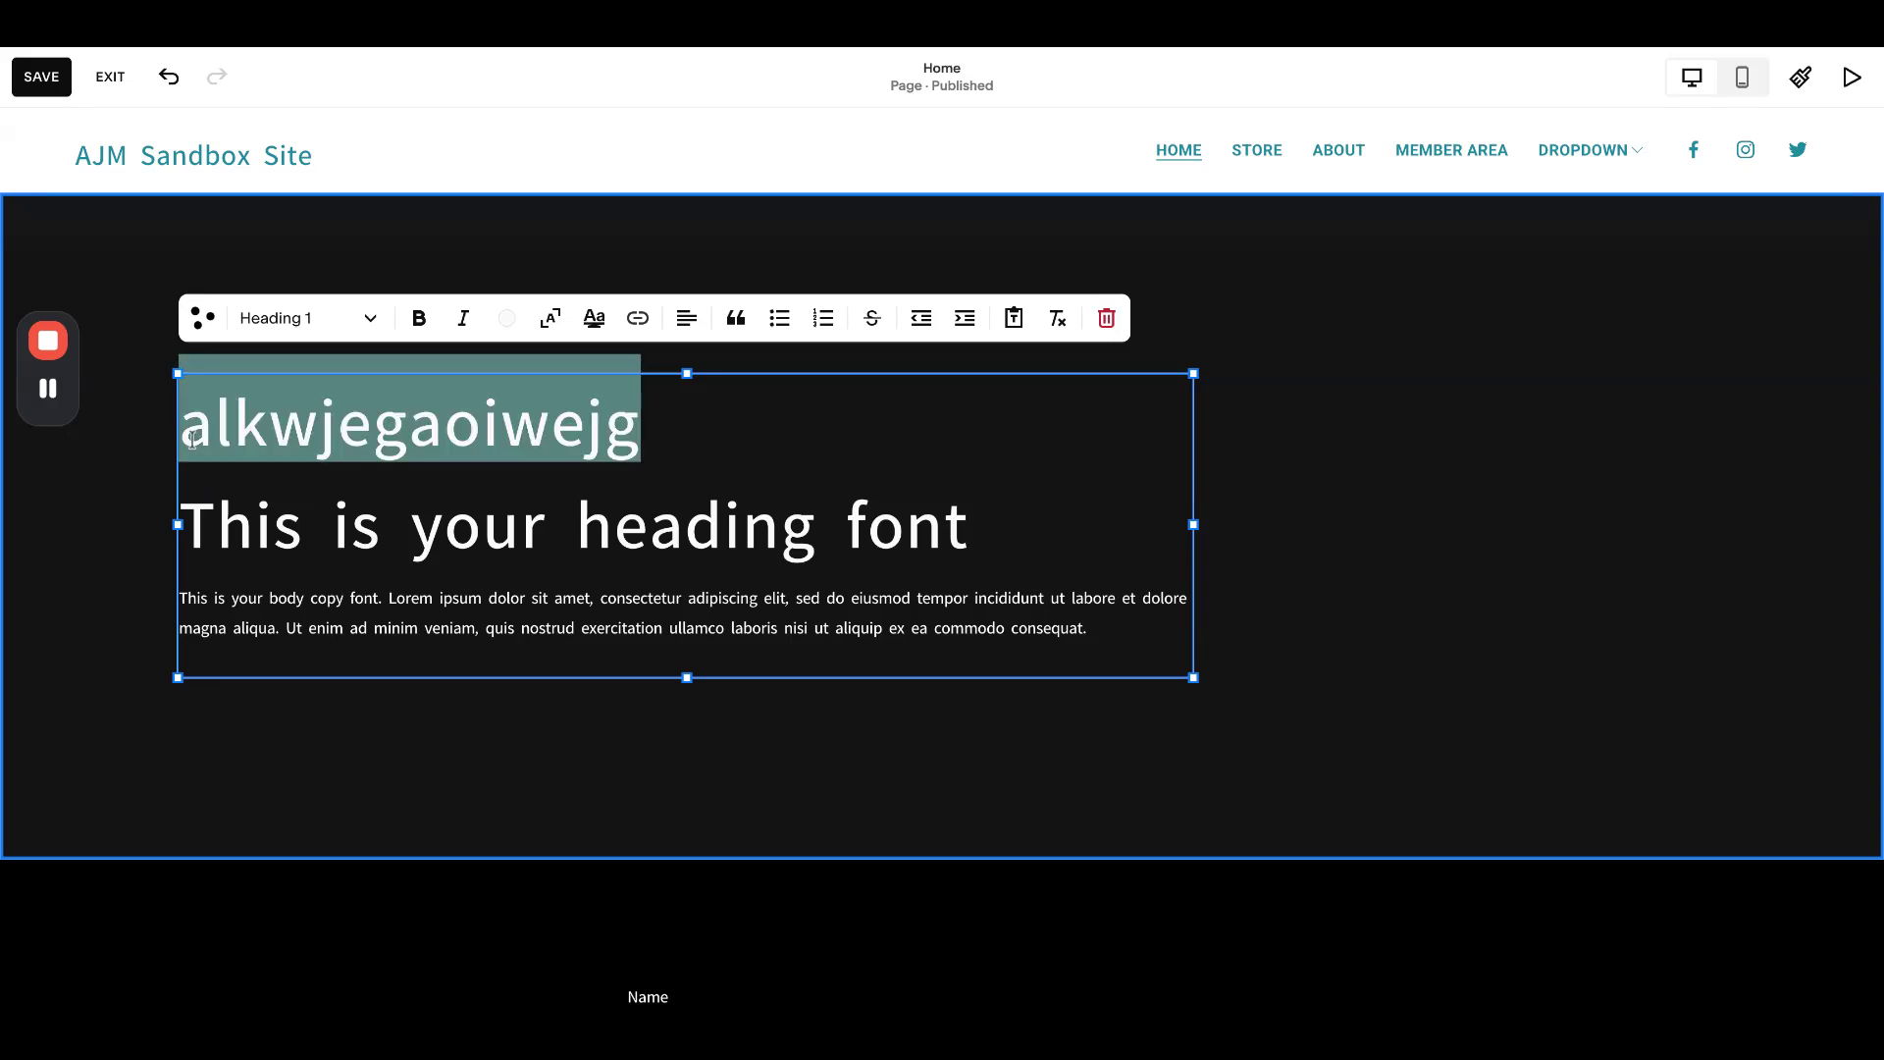
pyautogui.click(337, 326)
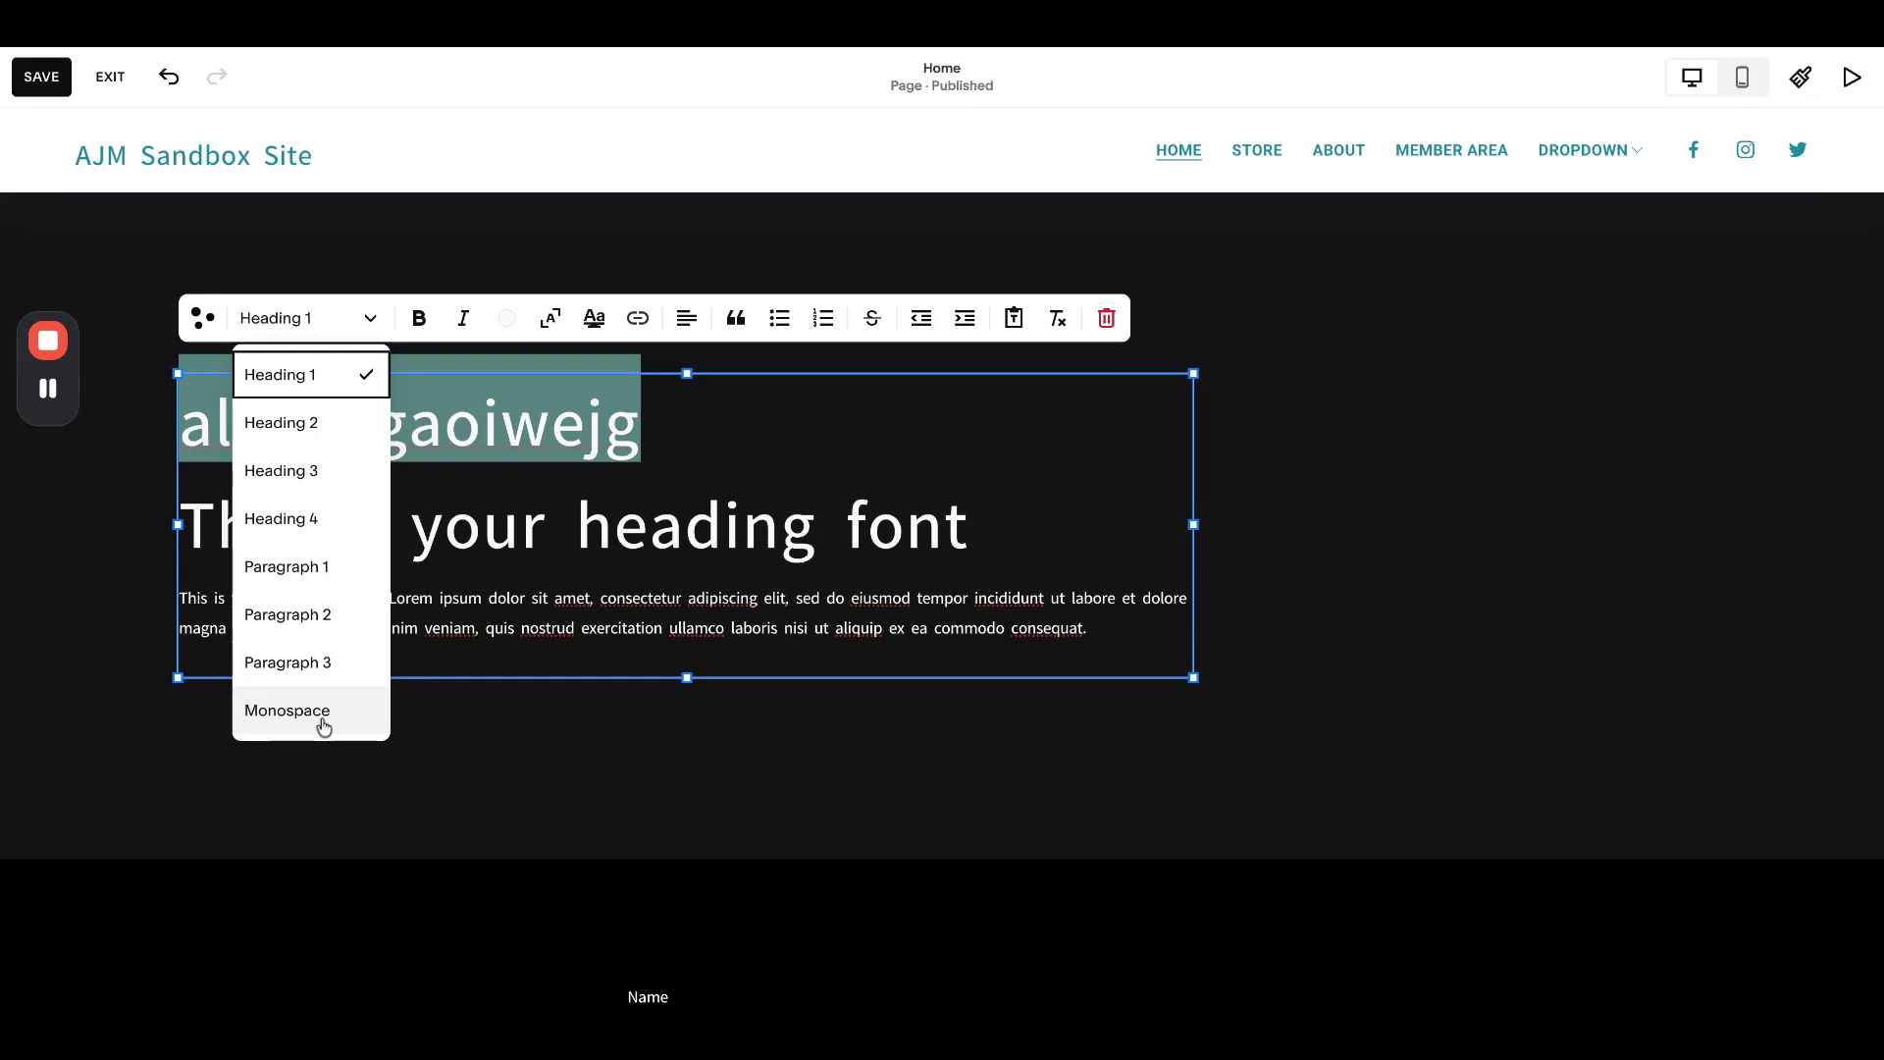
pyautogui.click(324, 726)
pyautogui.click(303, 741)
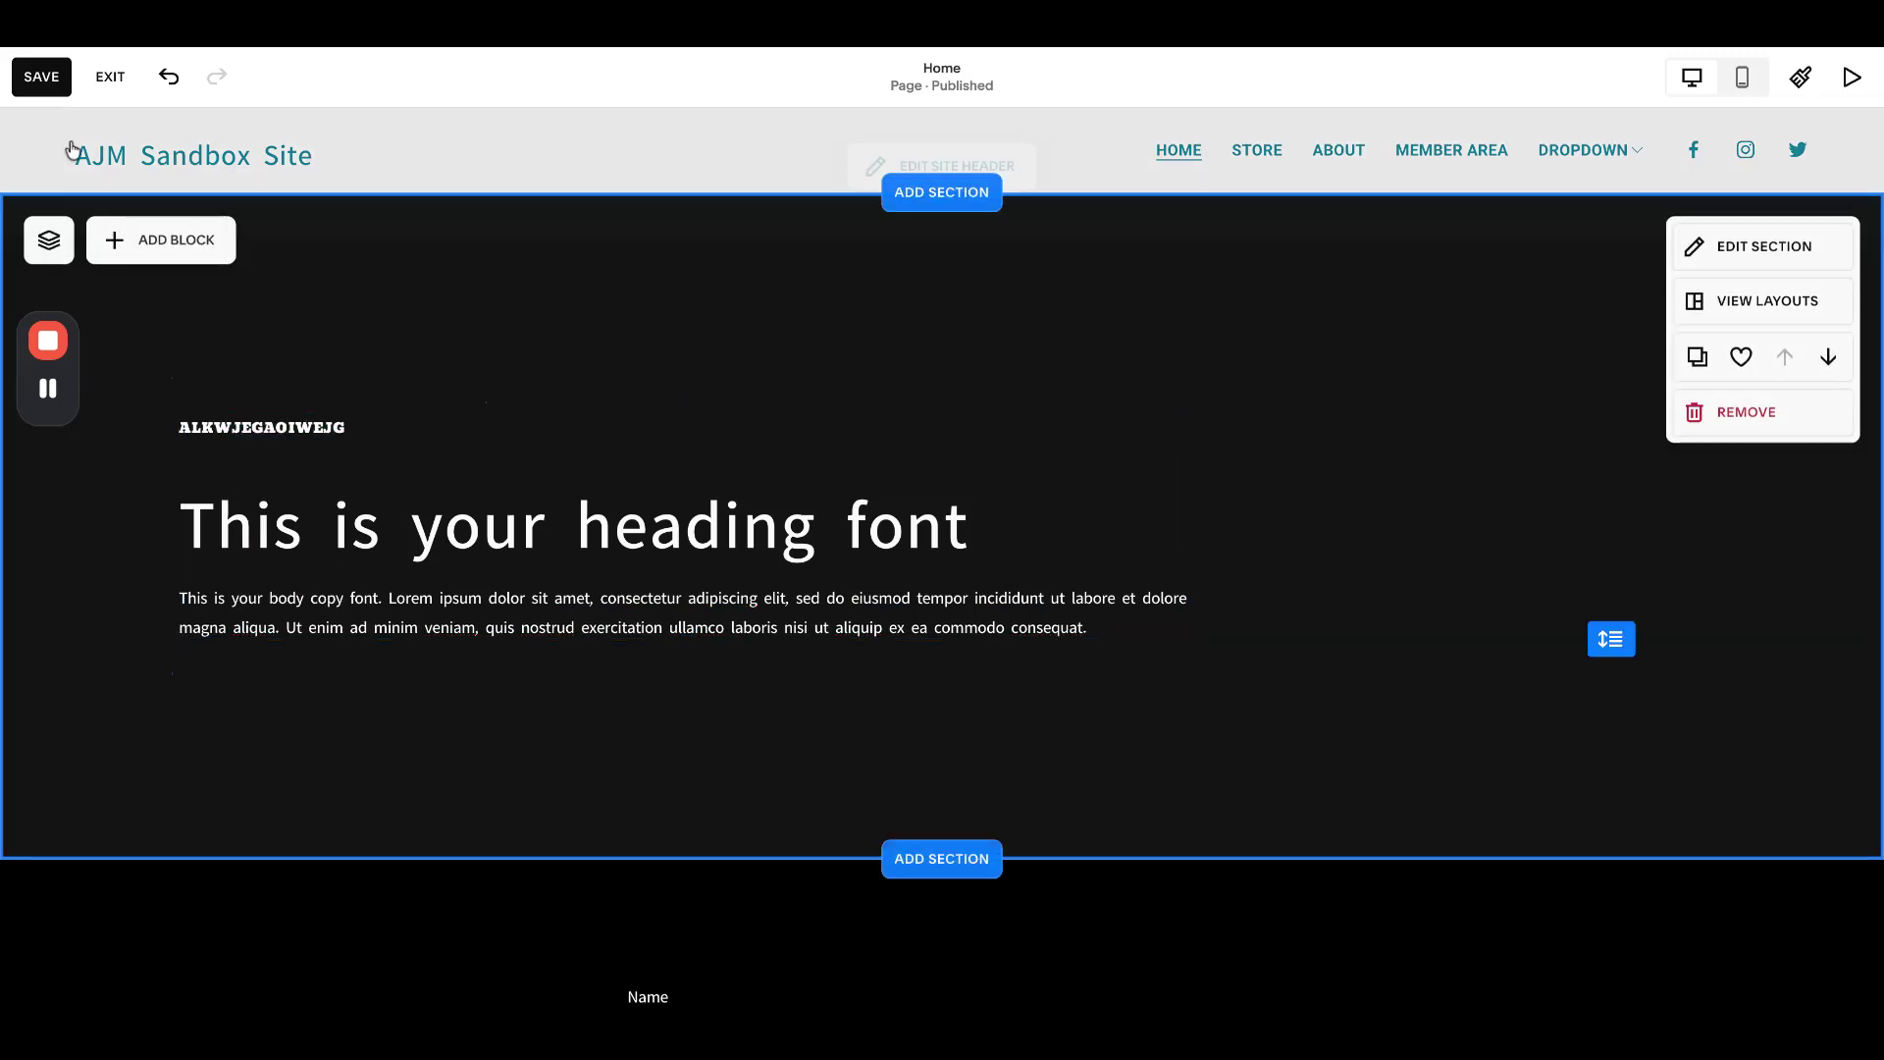
# - Save the homepage, exit the editor, and return to the main site menu
pyautogui.click(40, 76)
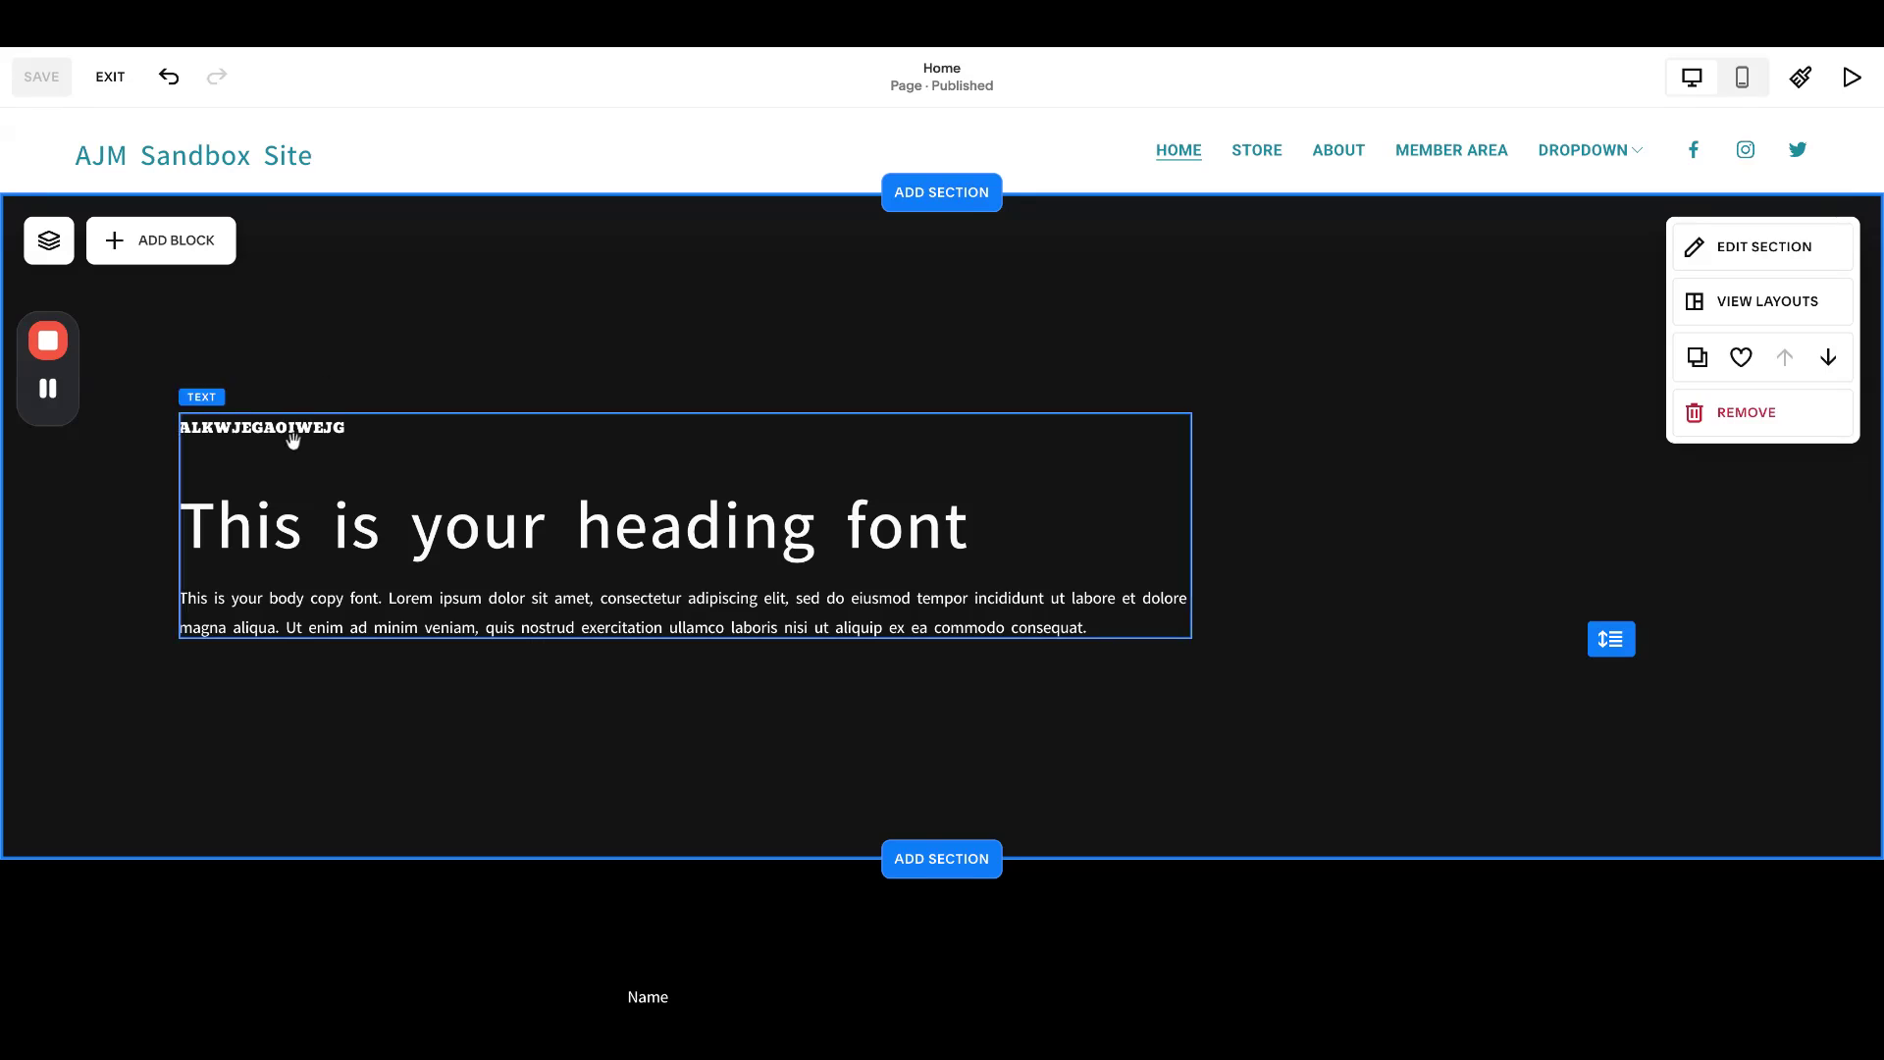
pyautogui.click(112, 79)
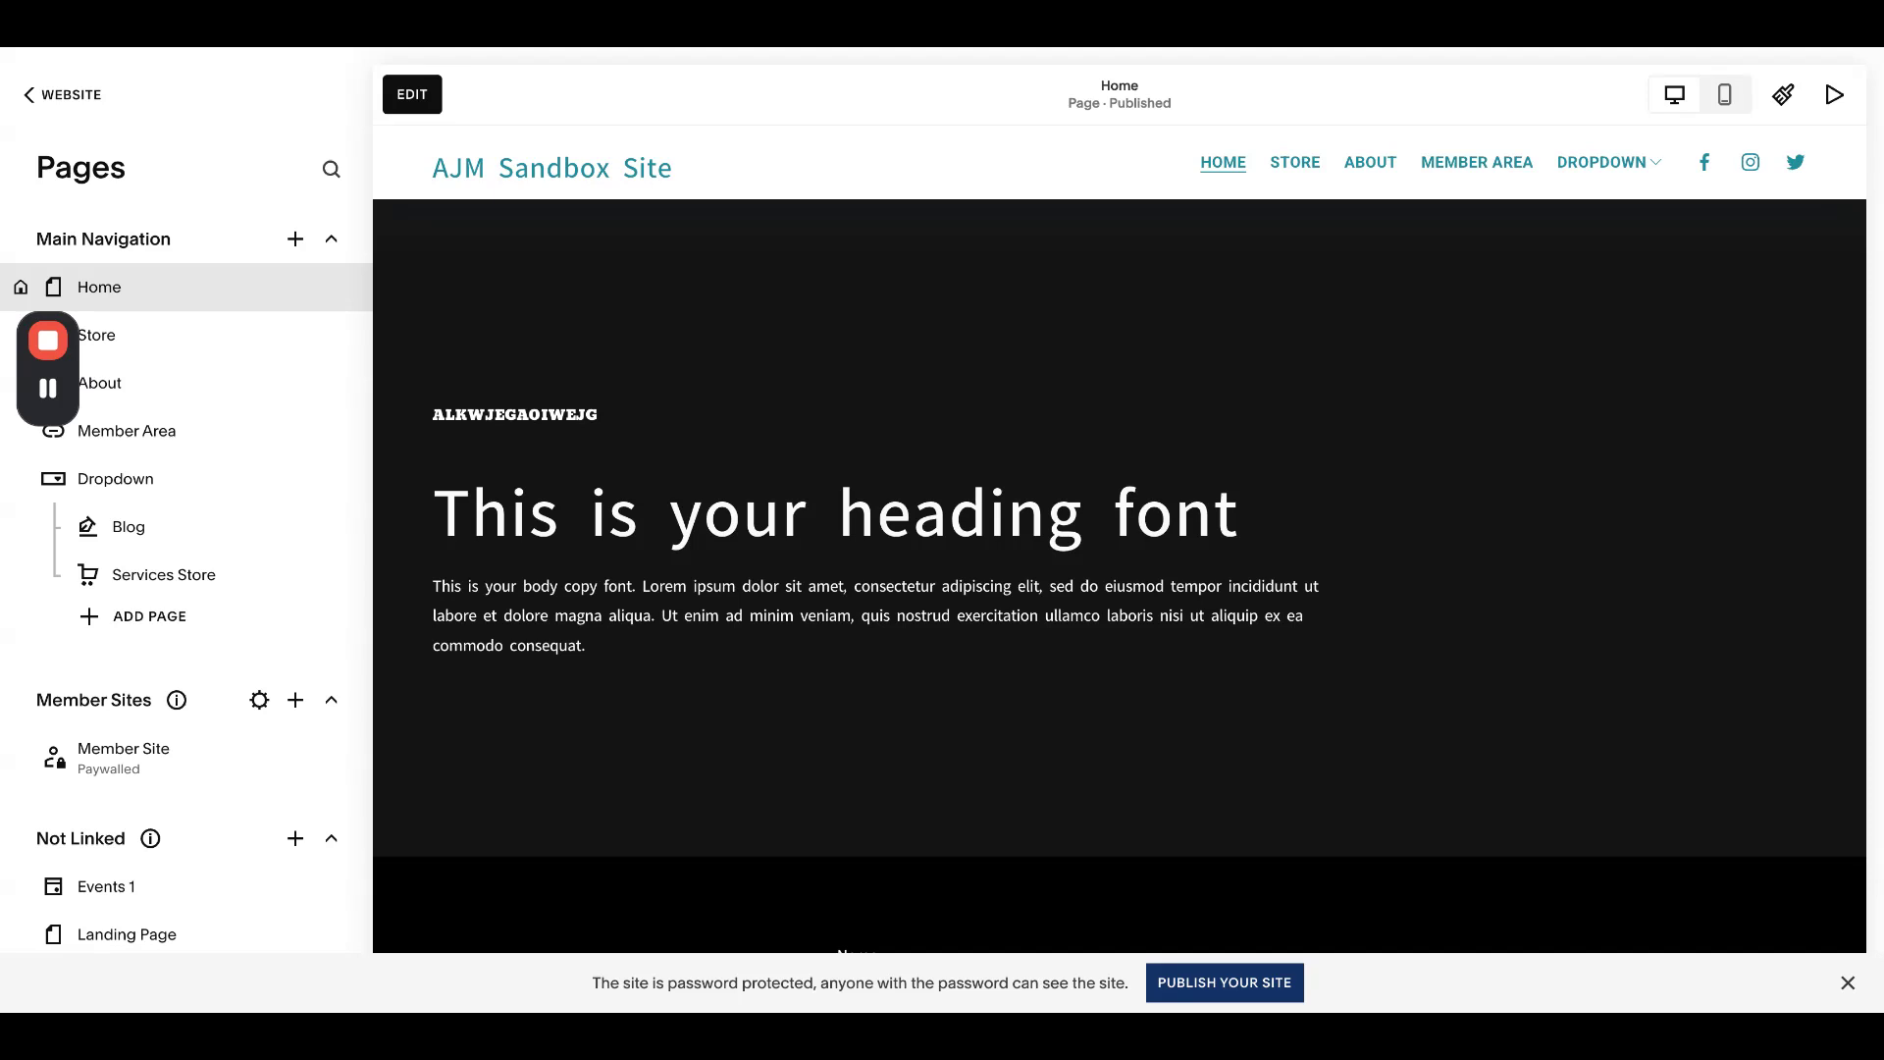
pyautogui.click(74, 99)
# - Open the site Settings and go to Selling > Payments
pyautogui.click(230, 895)
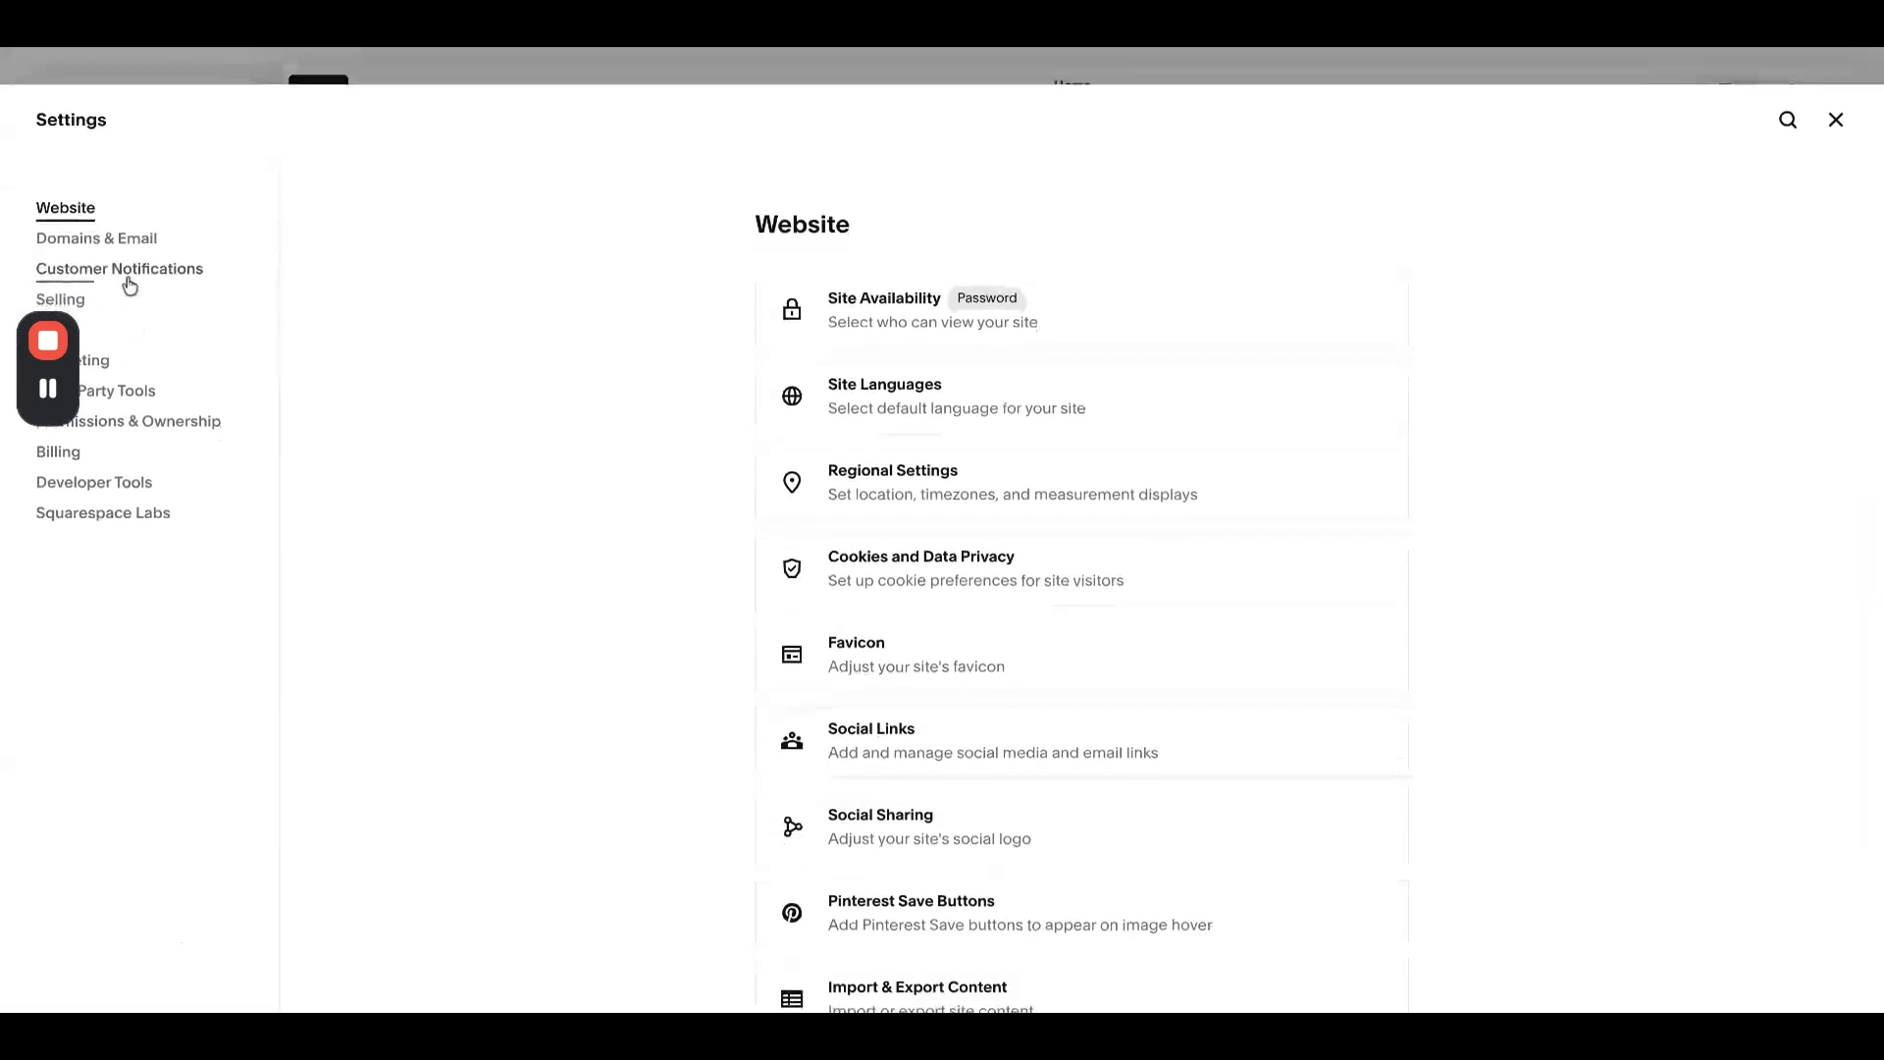
pyautogui.click(98, 301)
pyautogui.scroll(-2, 1022, 597)
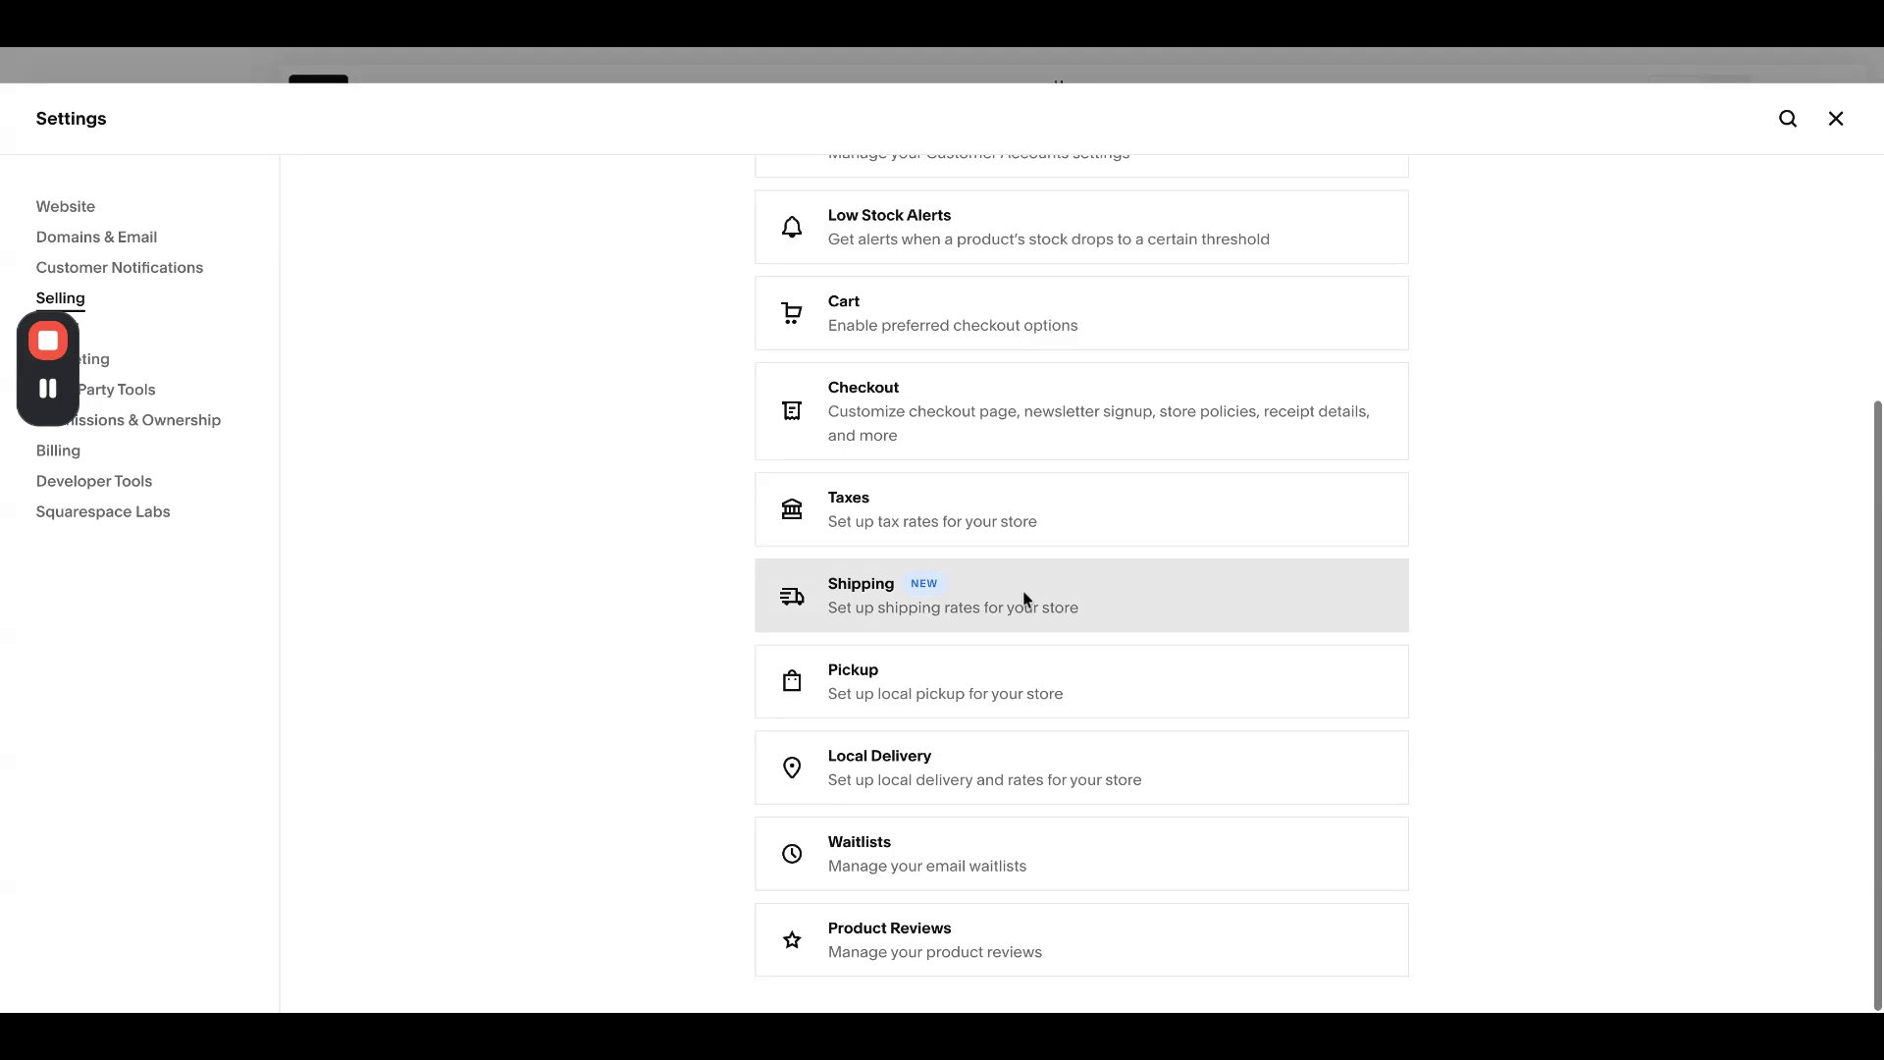
pyautogui.scroll(3, 937, 589)
pyautogui.click(910, 399)
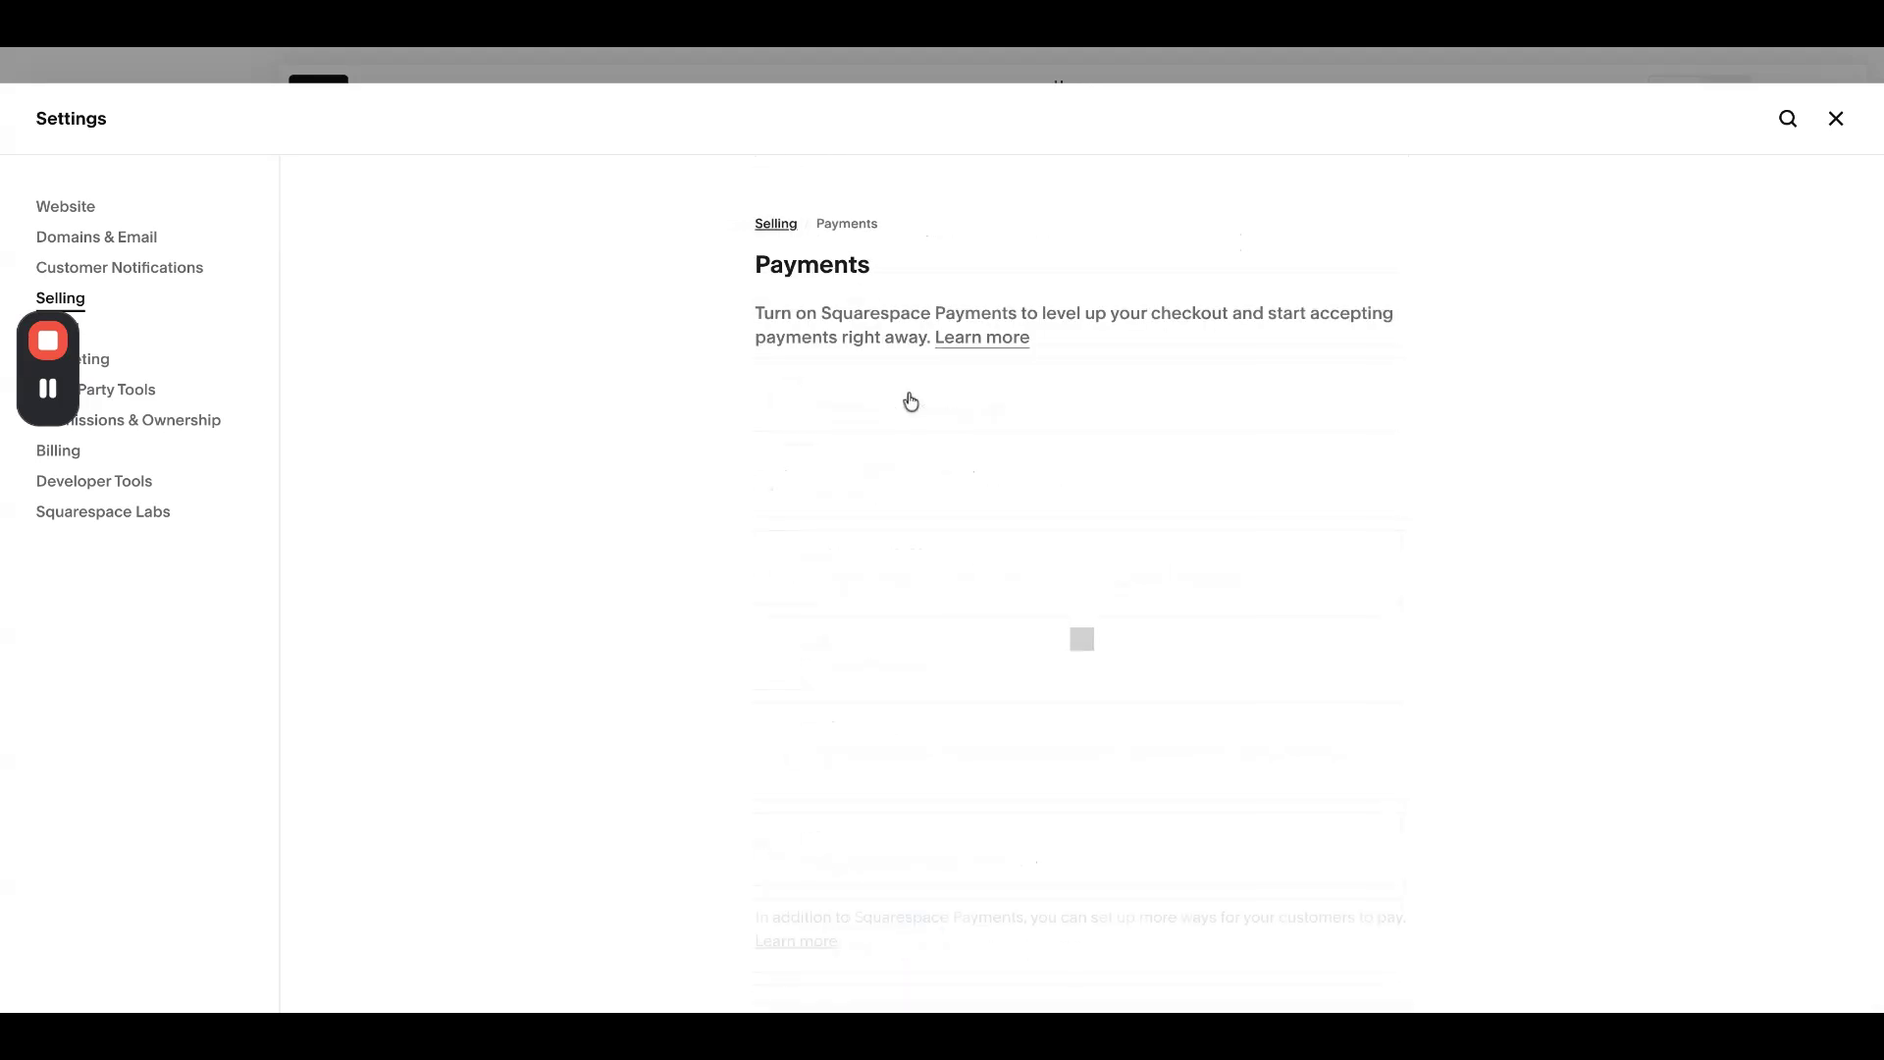
# - Review the payment providers and store currency on the Payments page, then close settings
pyautogui.scroll(-10, 909, 399)
pyautogui.scroll(10, 909, 399)
pyautogui.scroll(-2, 694, 475)
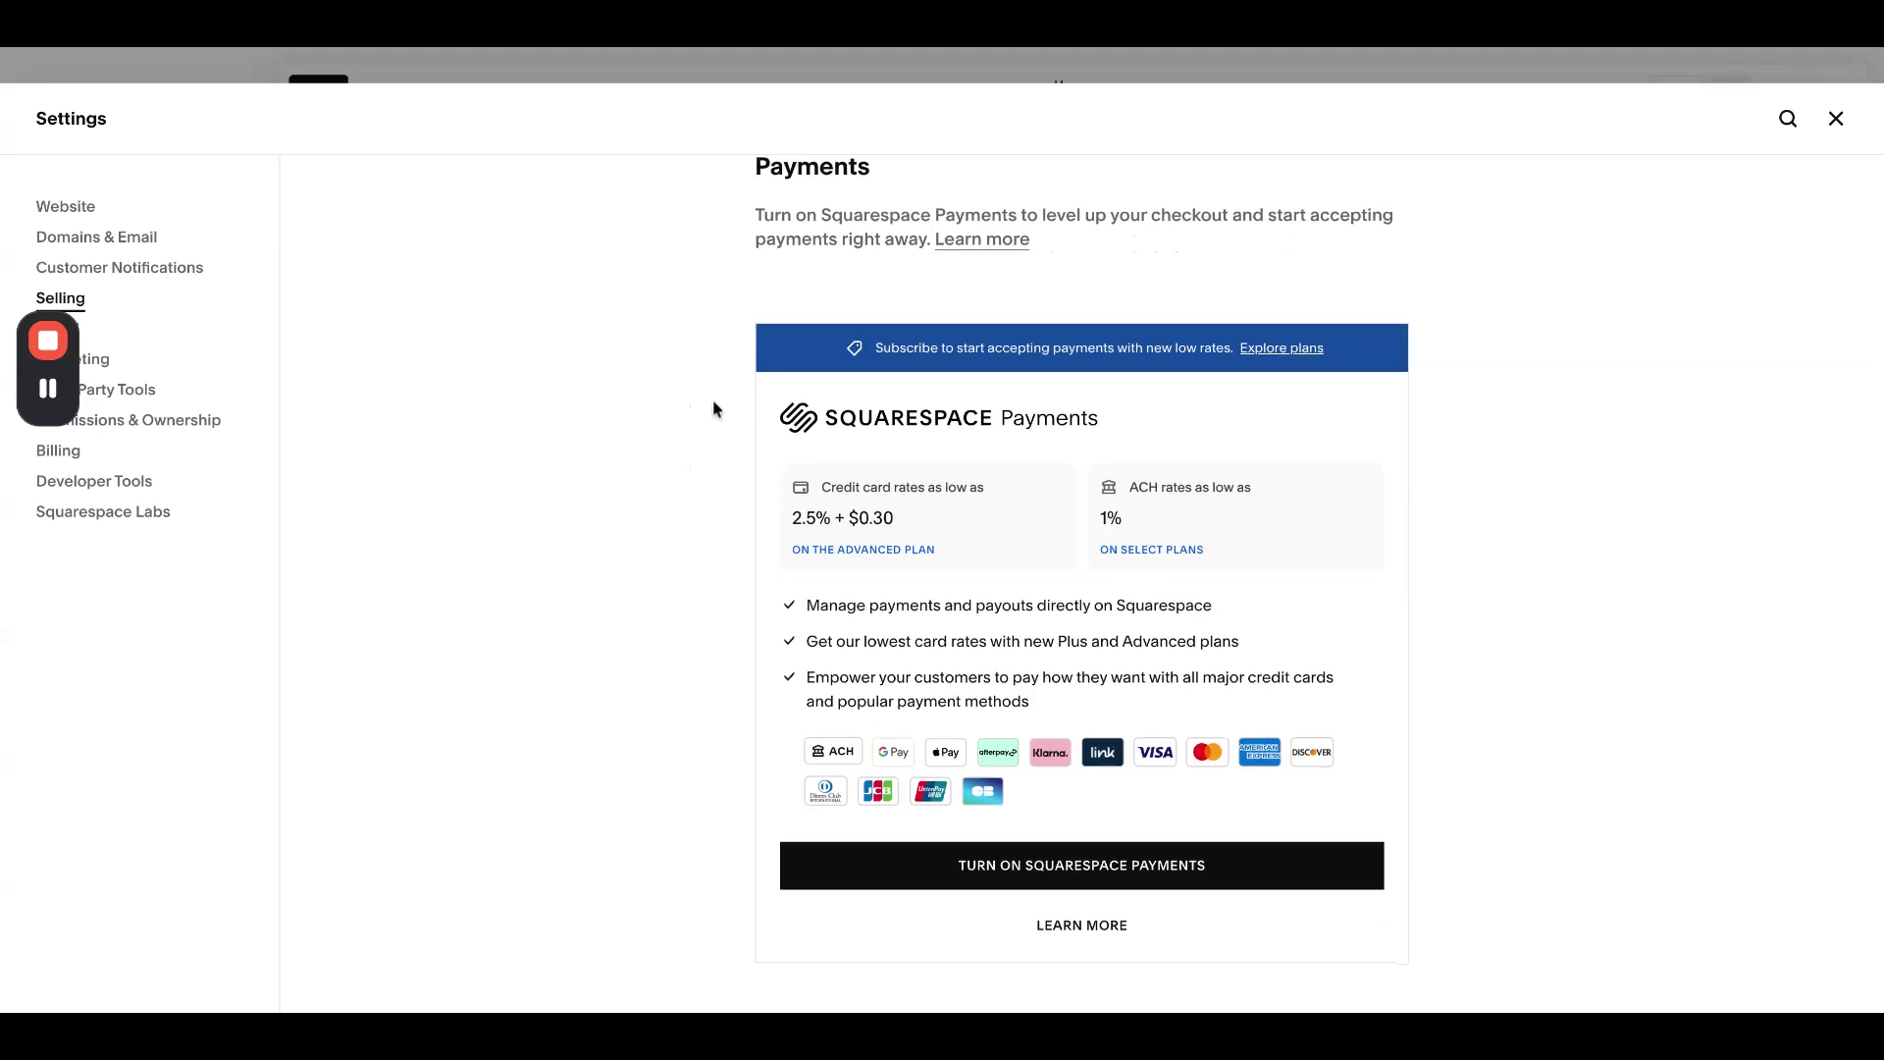
pyautogui.scroll(-5, 713, 409)
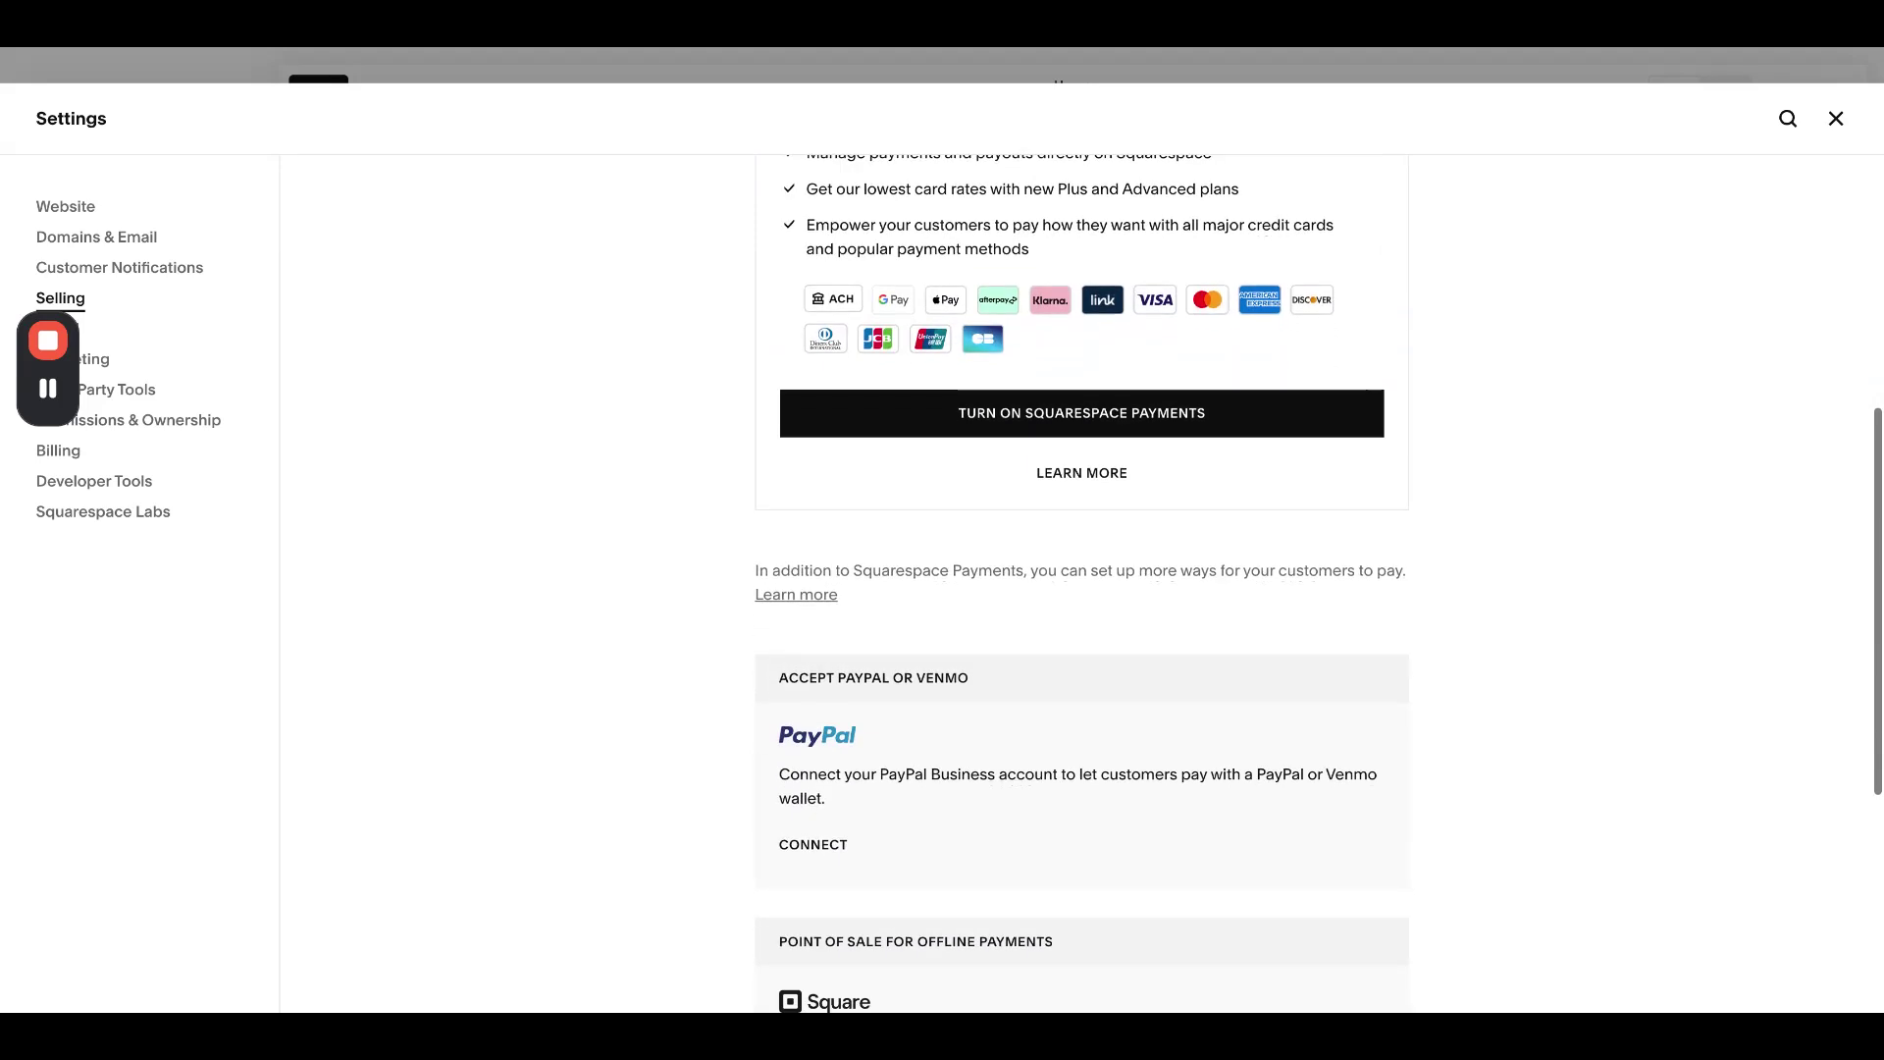
pyautogui.scroll(-3, 1081, 583)
pyautogui.scroll(8, 1081, 582)
pyautogui.scroll(-1, 1081, 583)
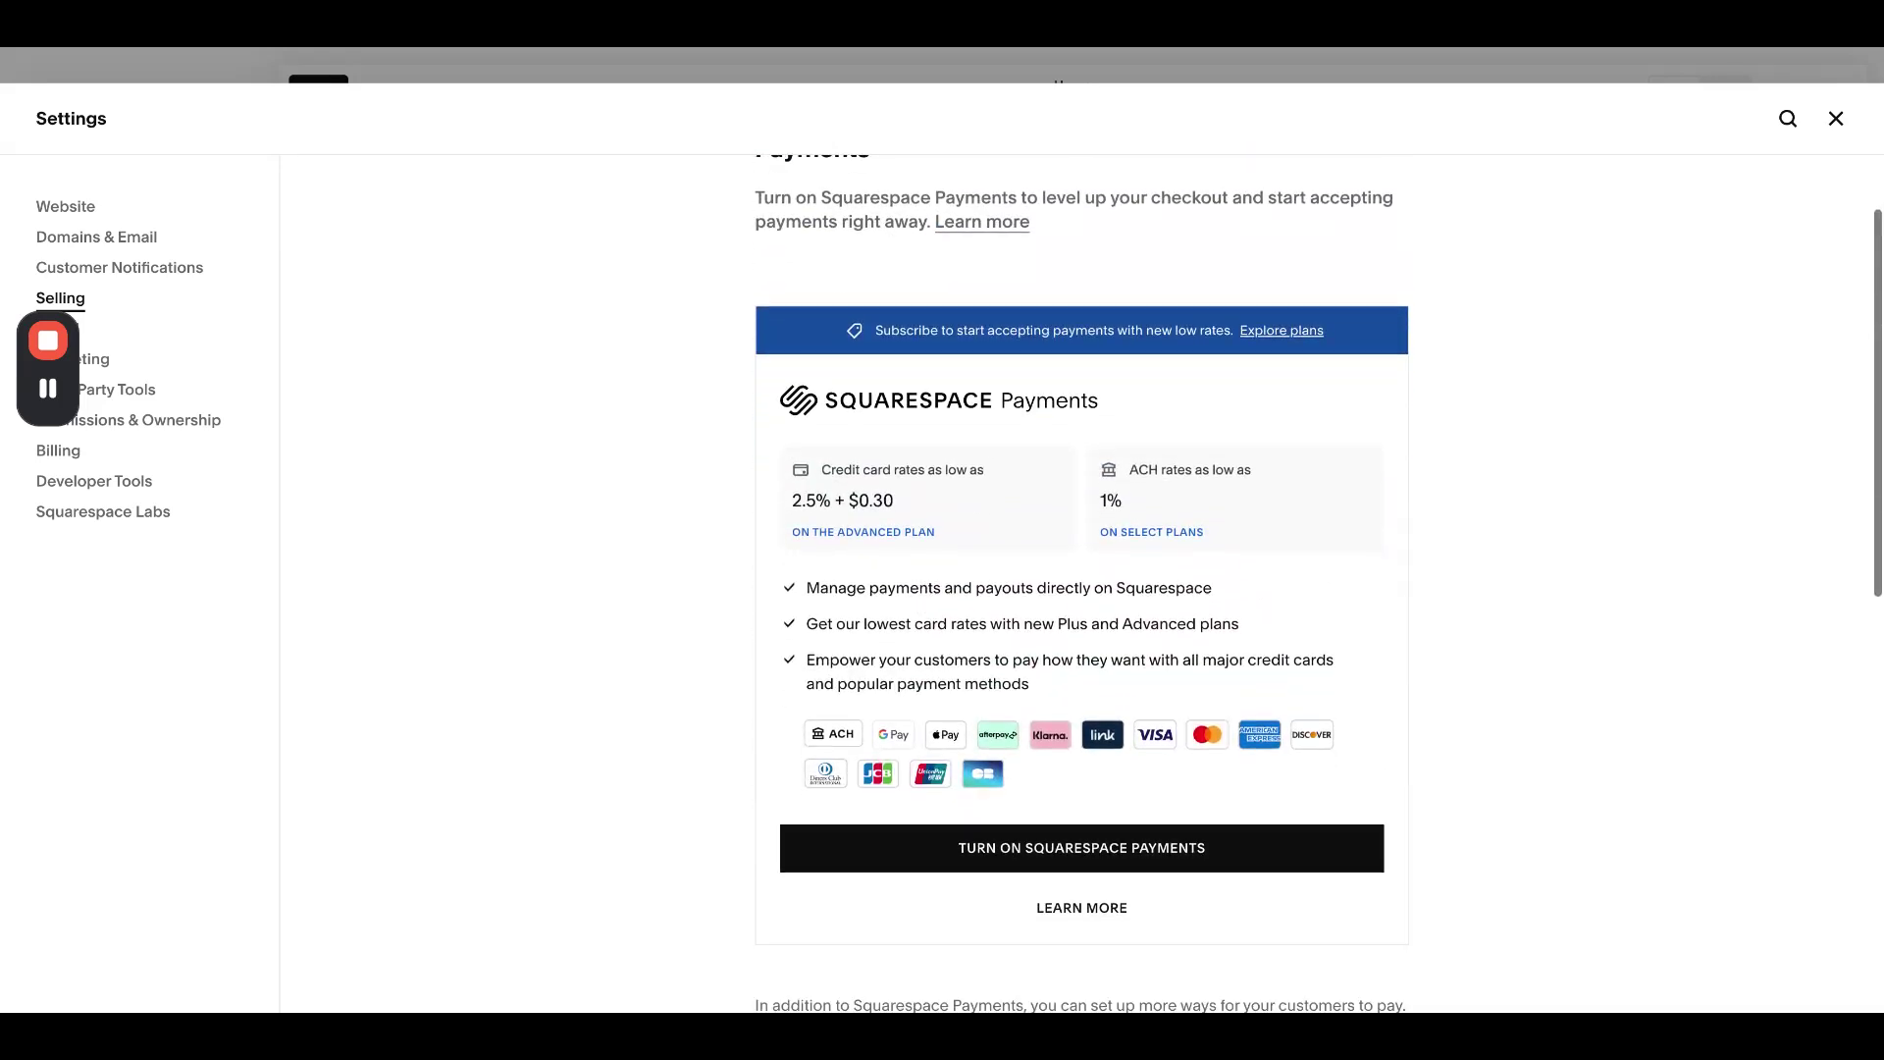
pyautogui.scroll(-10, 988, 883)
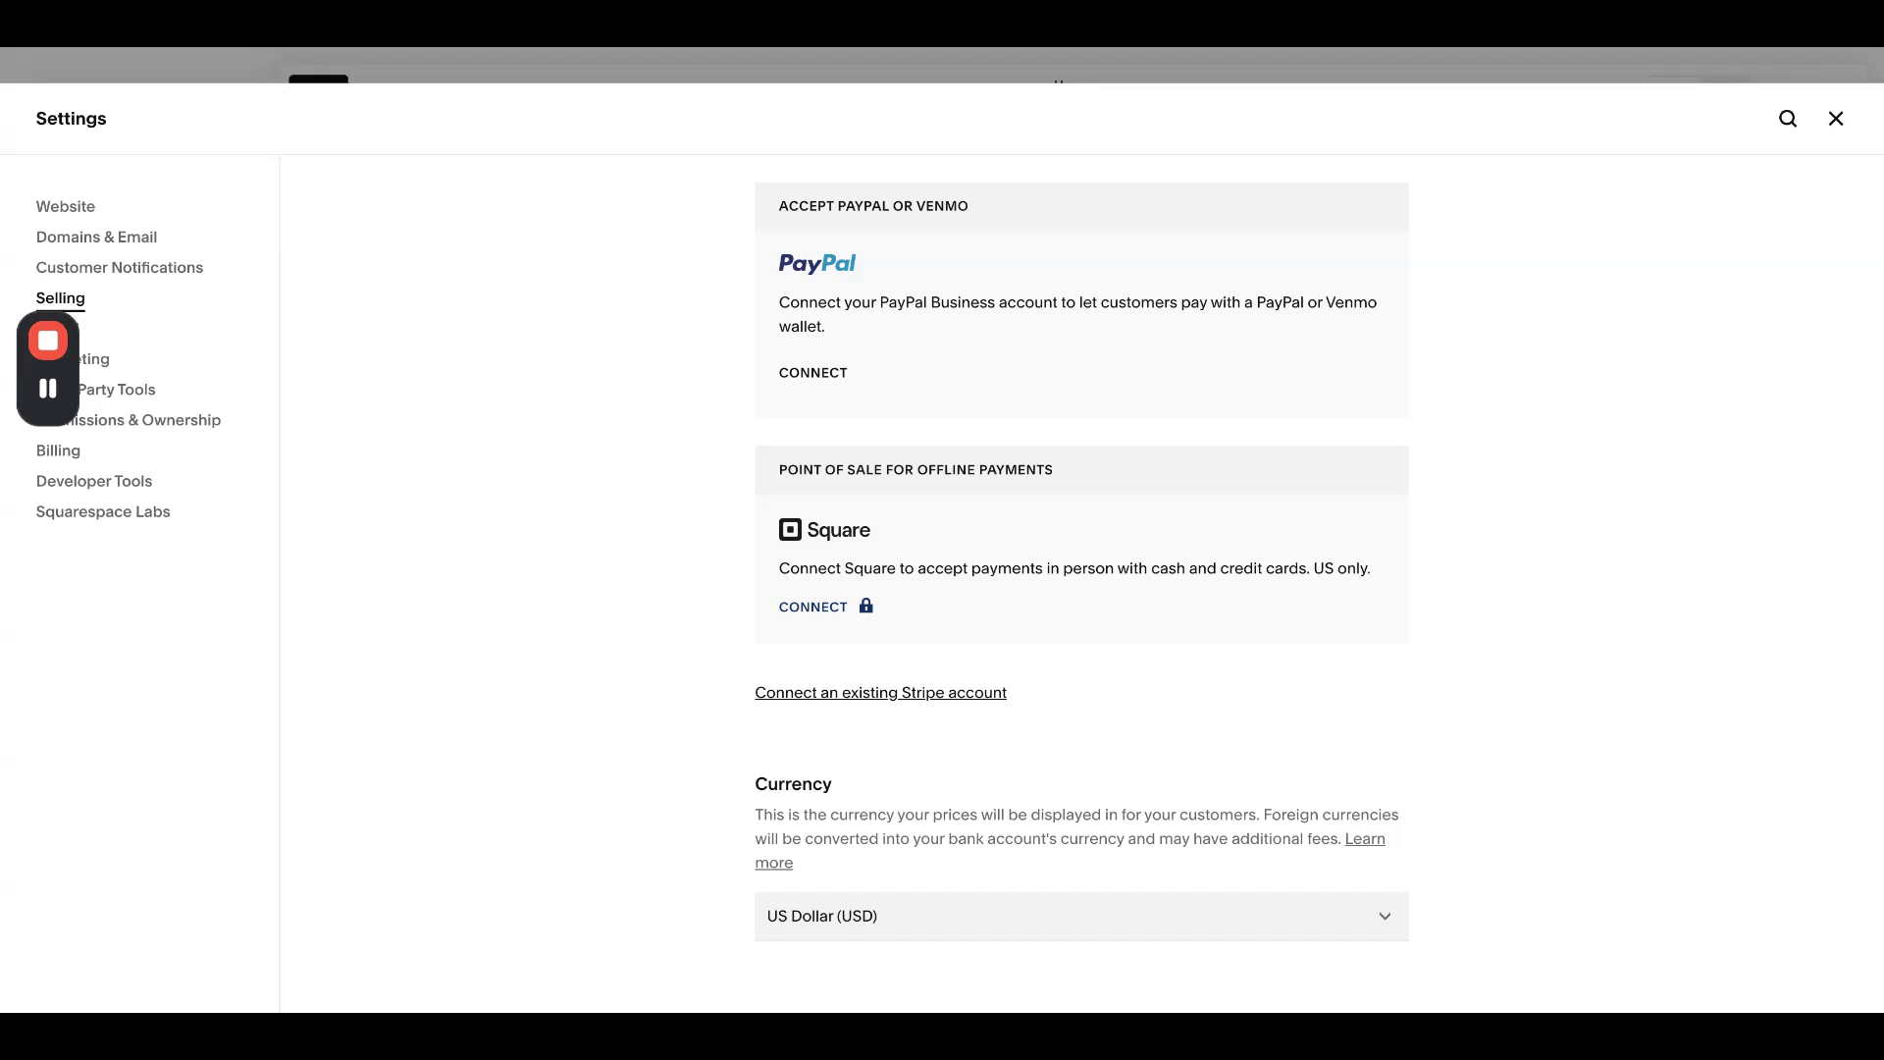
pyautogui.click(1834, 122)
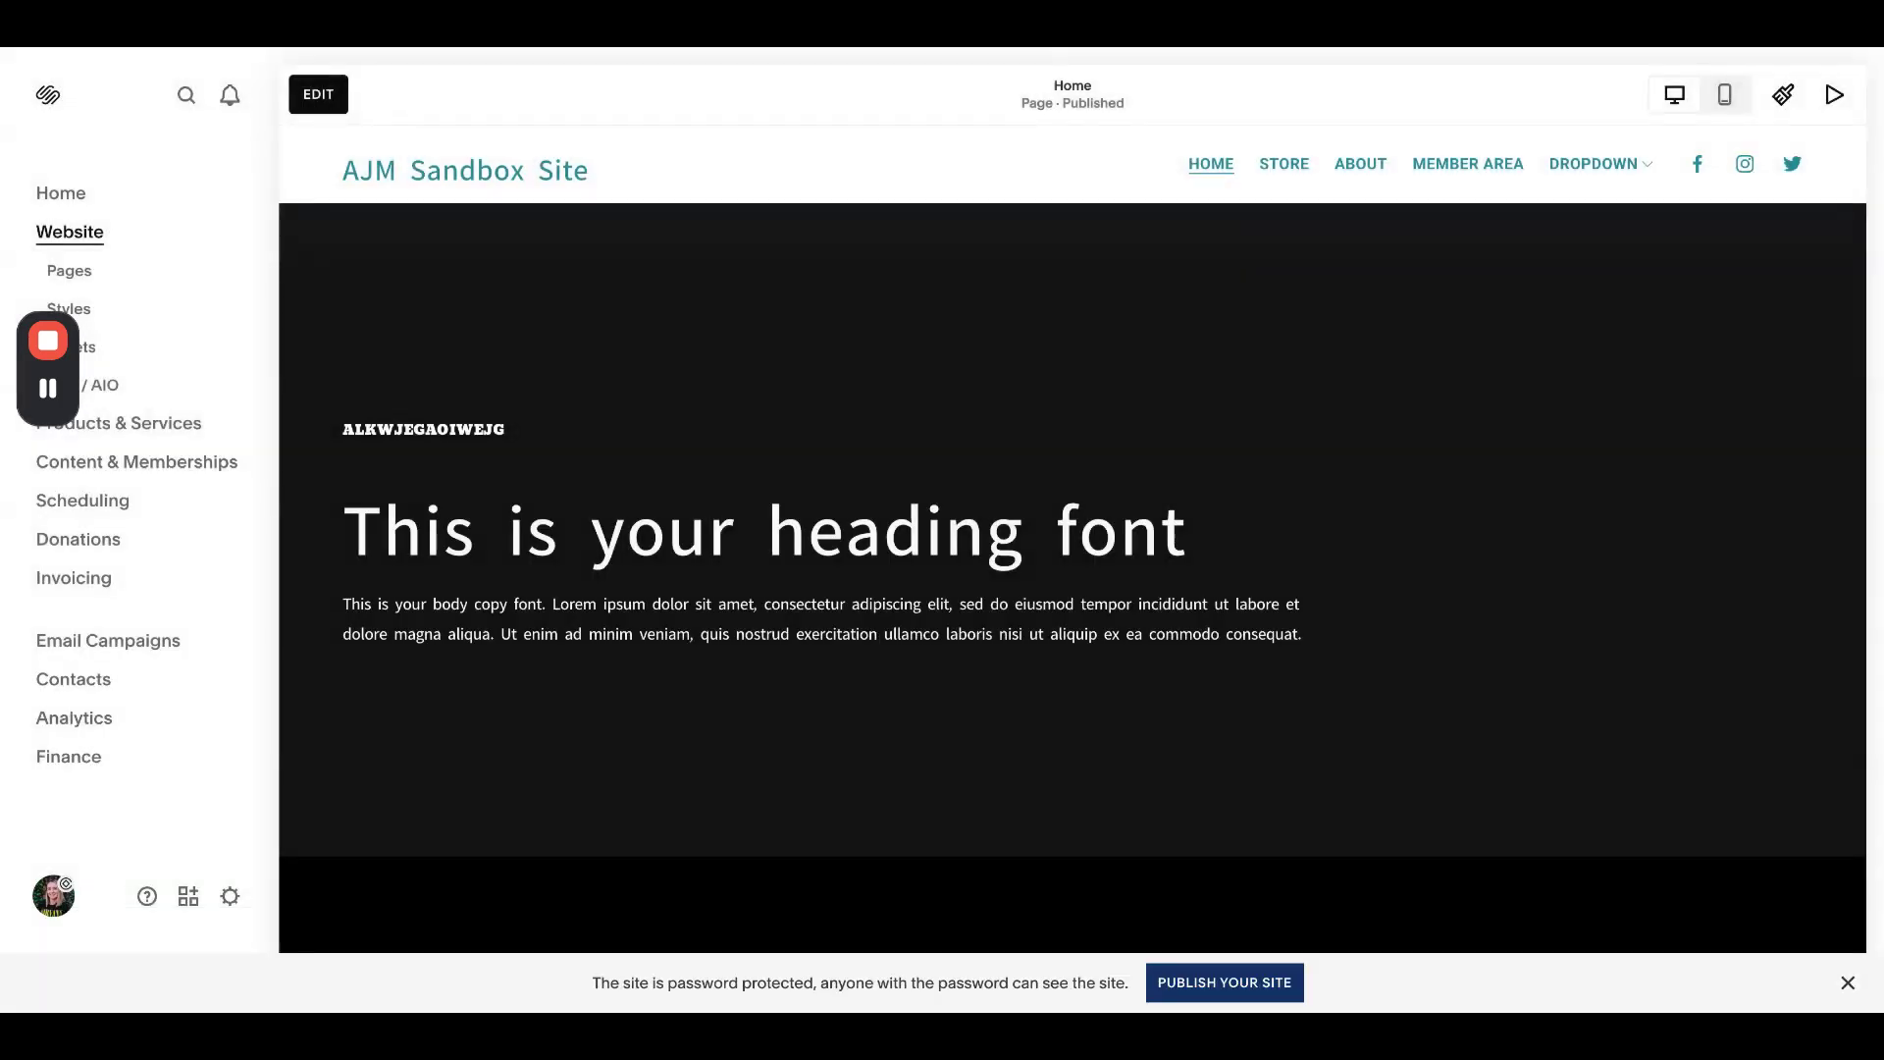
# - Open the Home page in the editor, preview it in Mobile View, then return to Desktop View
pyautogui.click(324, 102)
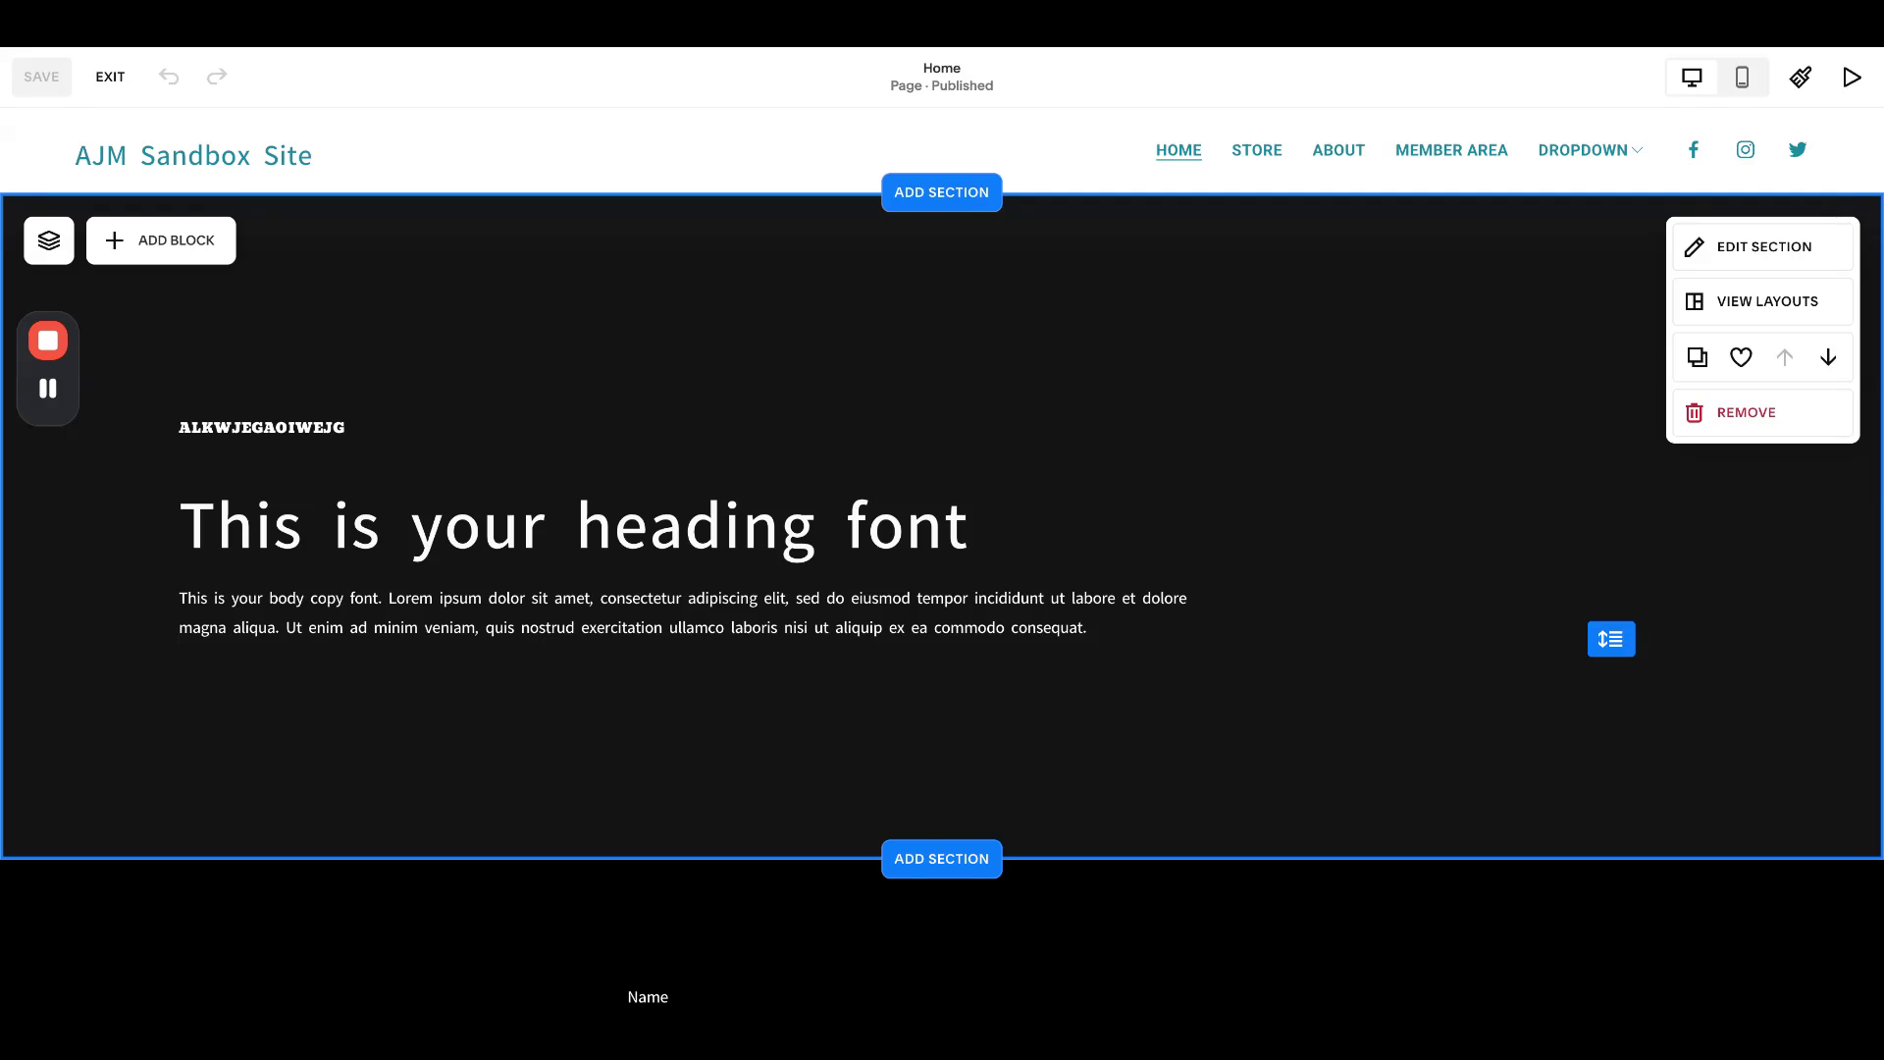
pyautogui.click(1742, 77)
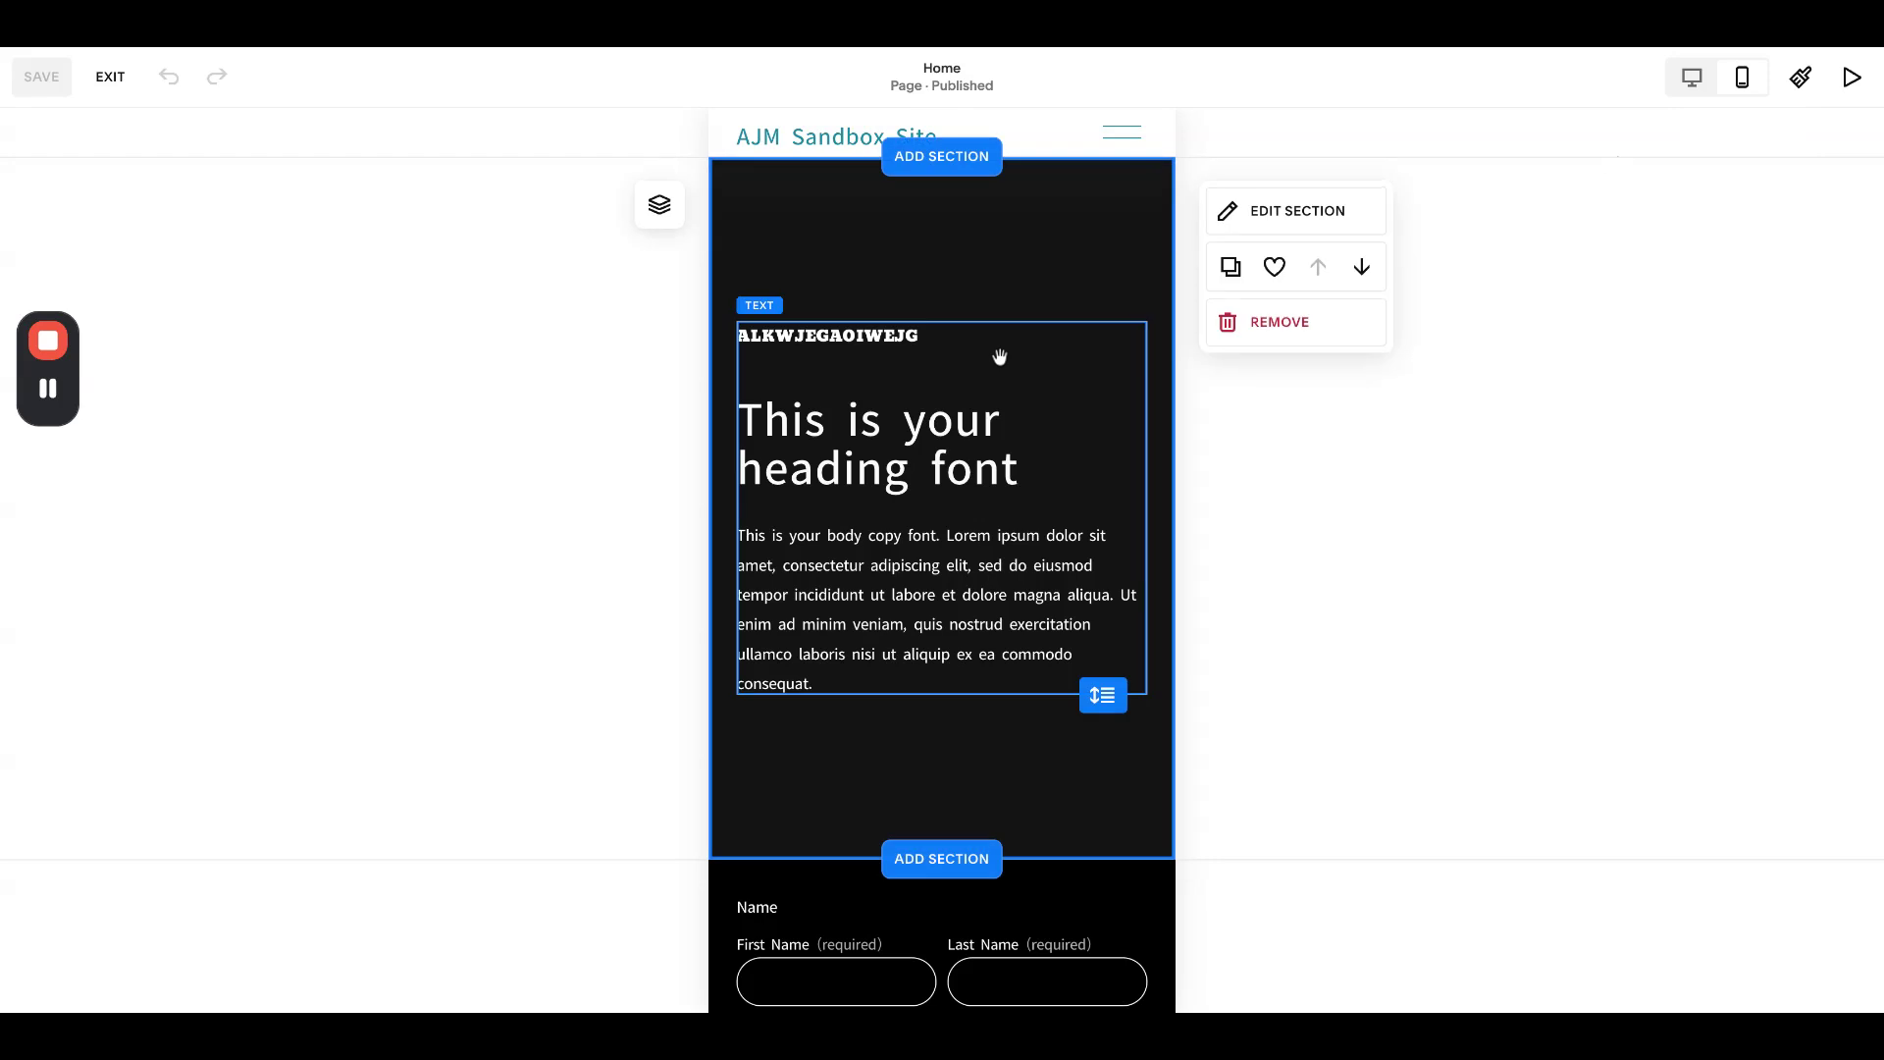
pyautogui.click(1692, 77)
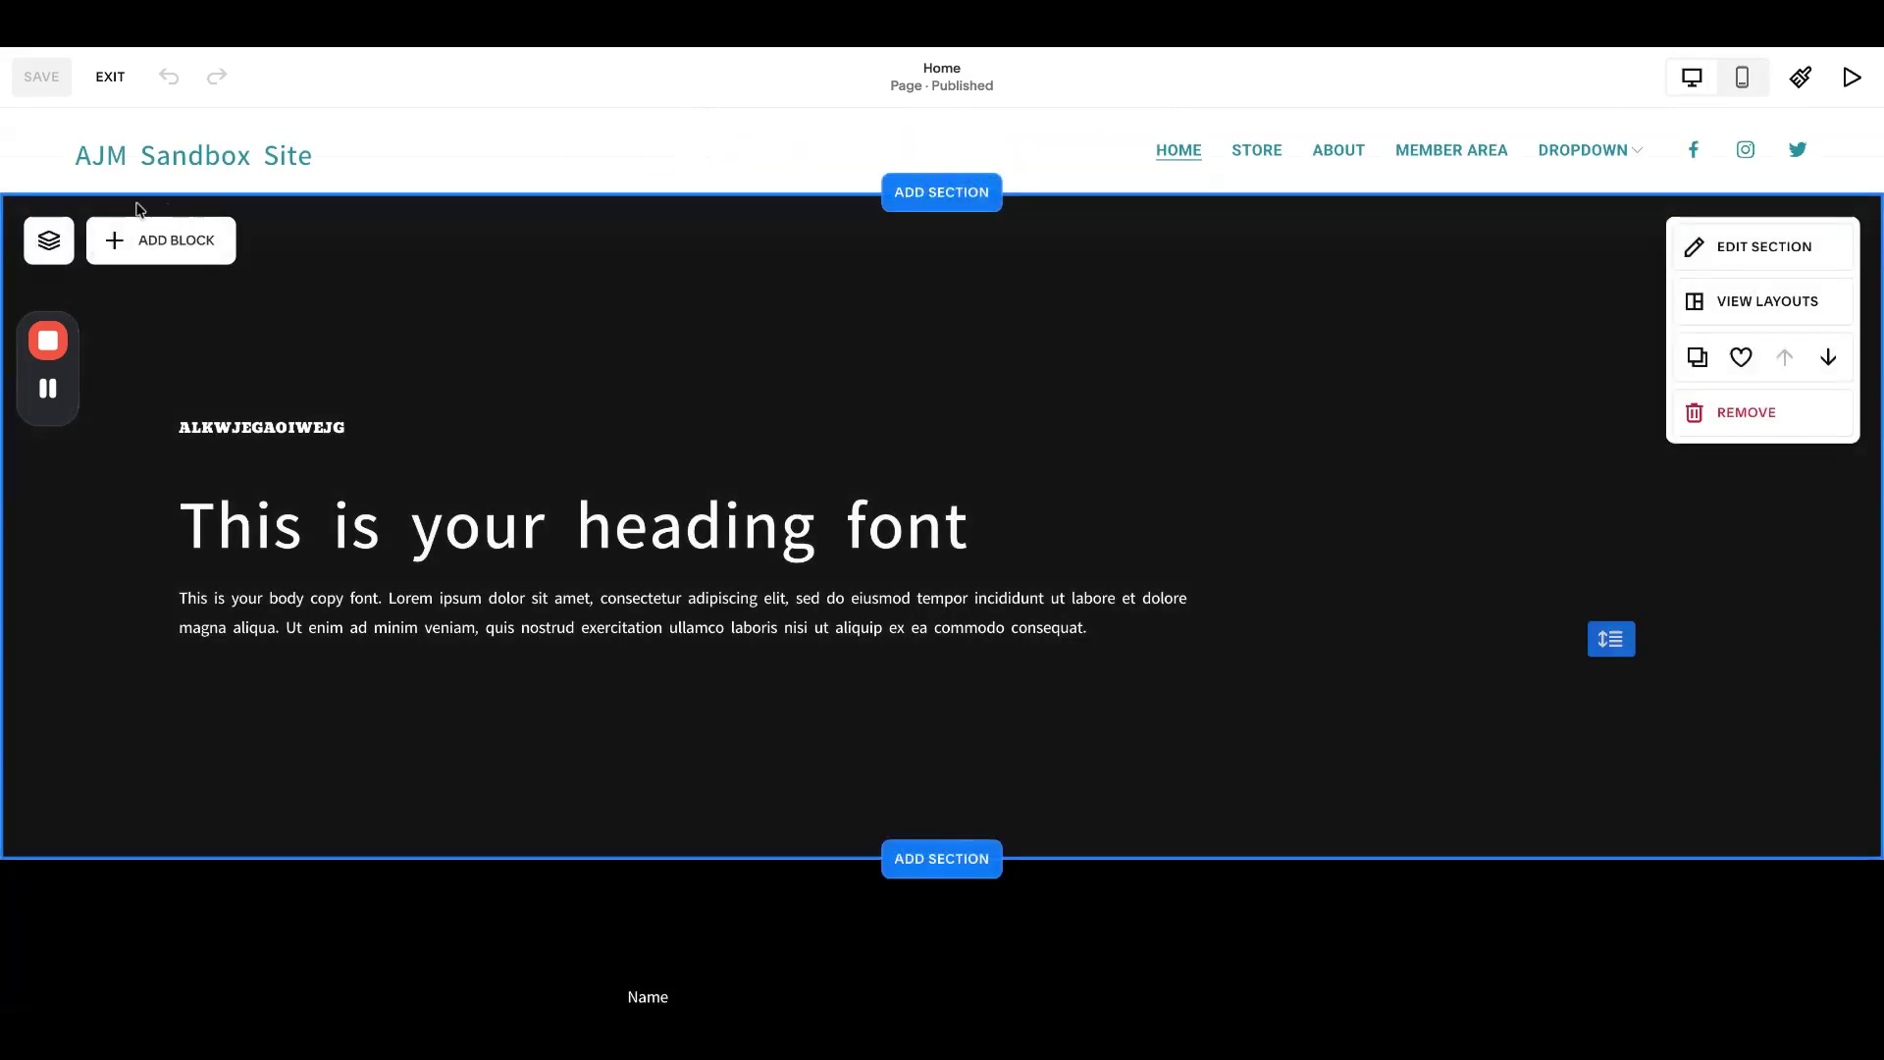
# - Add an empty image block and place it to the right of the homepage text
pyautogui.click(161, 240)
pyautogui.click(311, 370)
pyautogui.moveTo(337, 437); pyautogui.dragTo(371, 461)
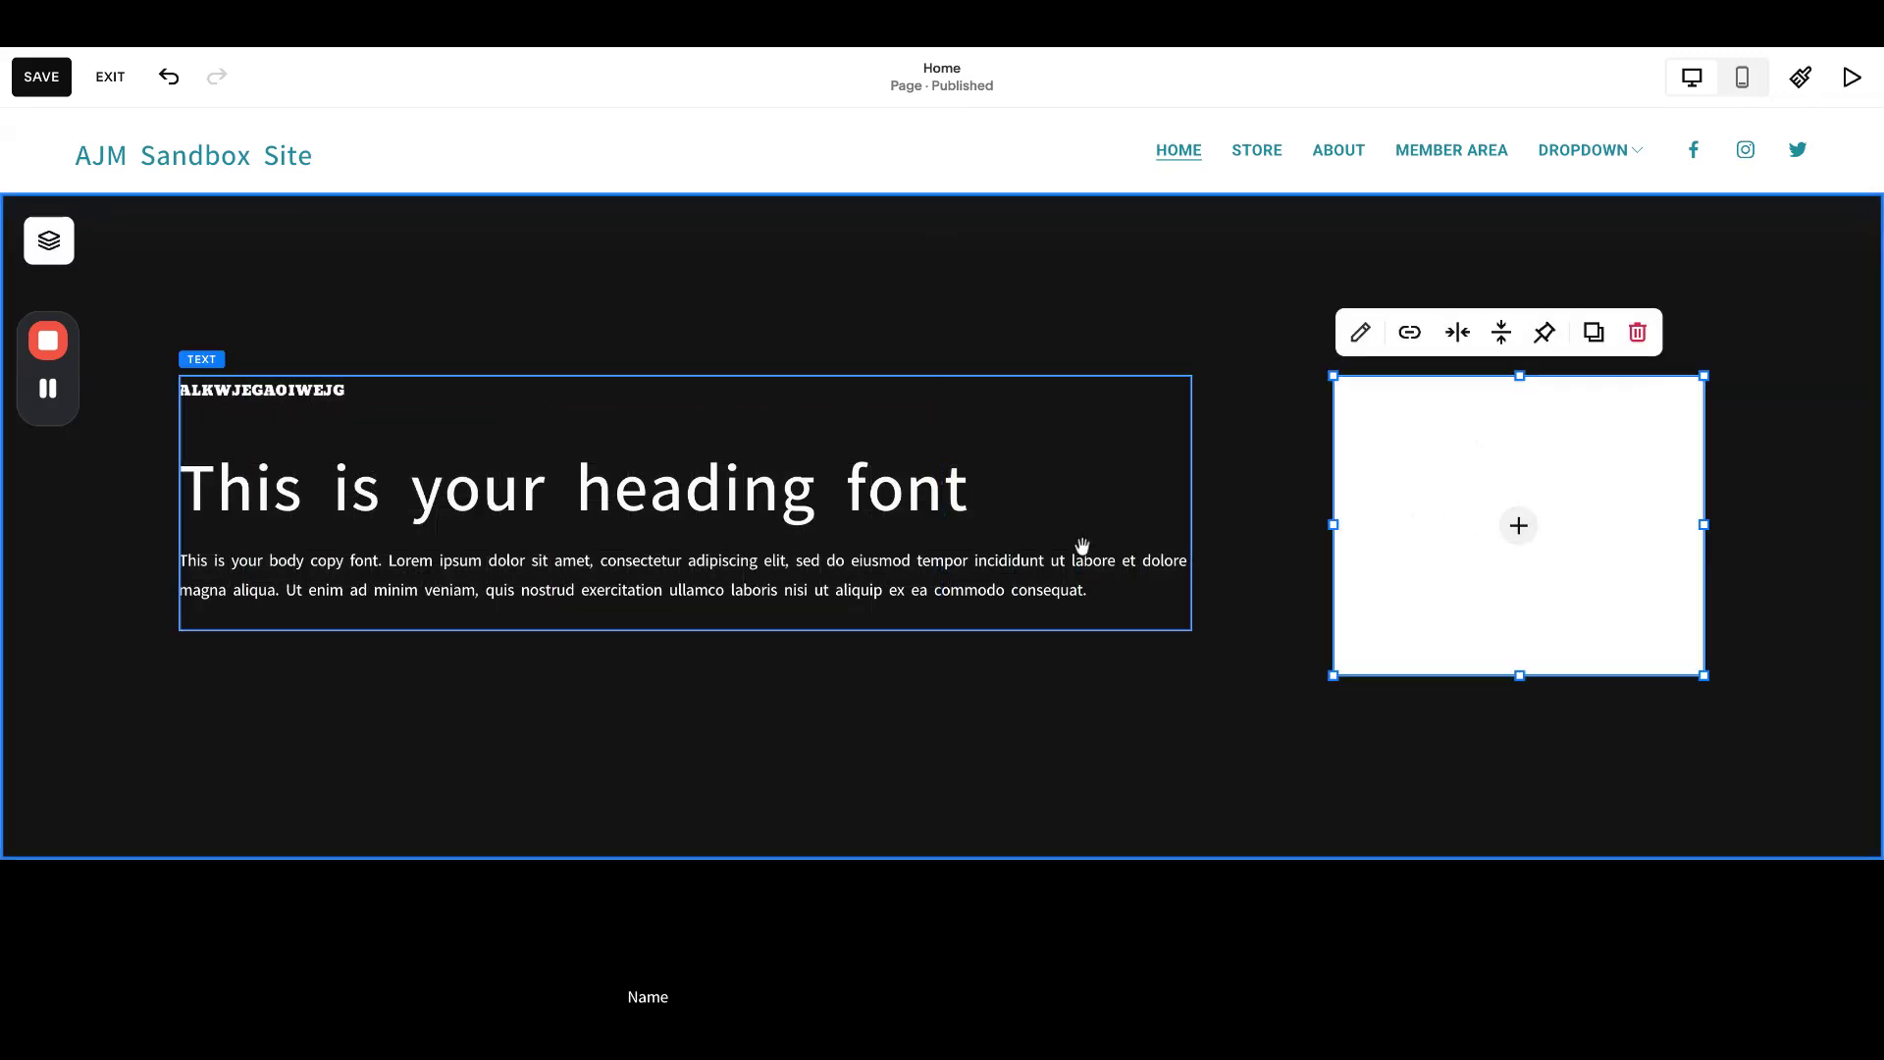
# - Extend the text block downward, then select the image stacked below it in Mobile View
pyautogui.click(1082, 545)
pyautogui.moveTo(687, 630); pyautogui.dragTo(687, 675)
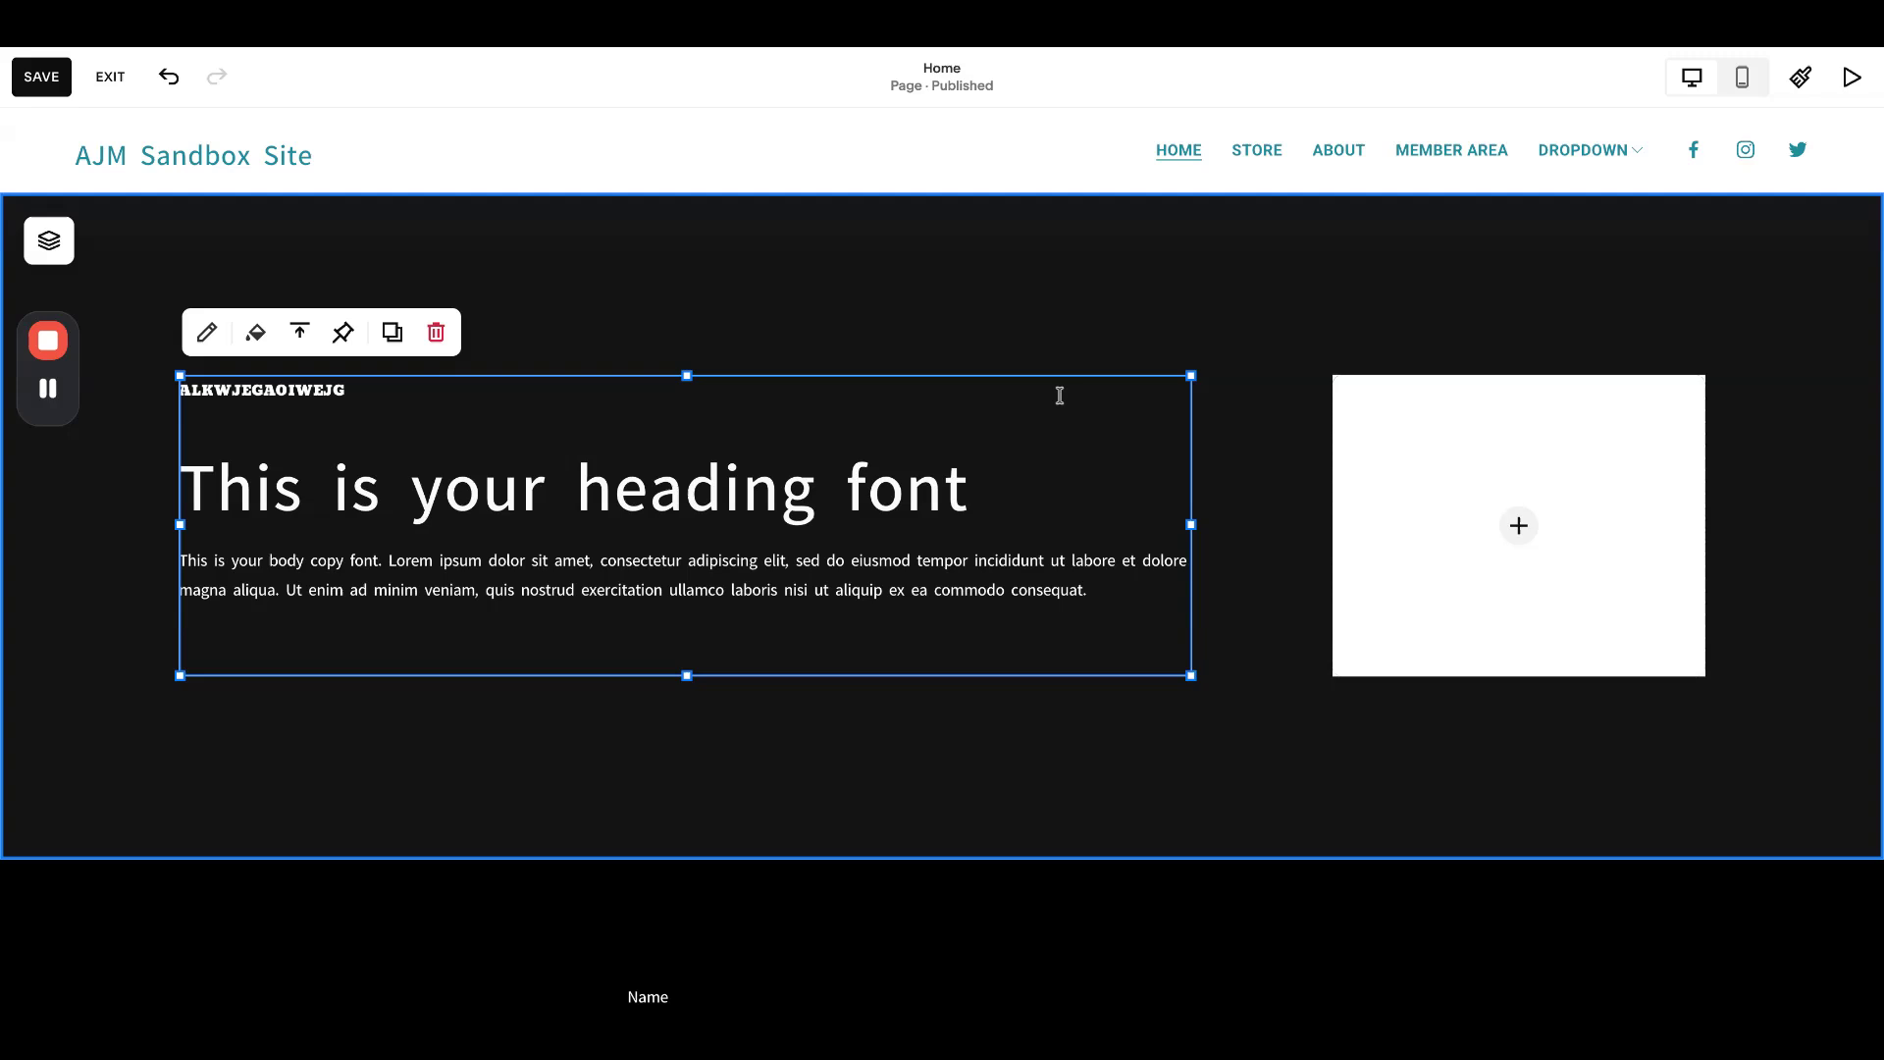
pyautogui.click(1743, 76)
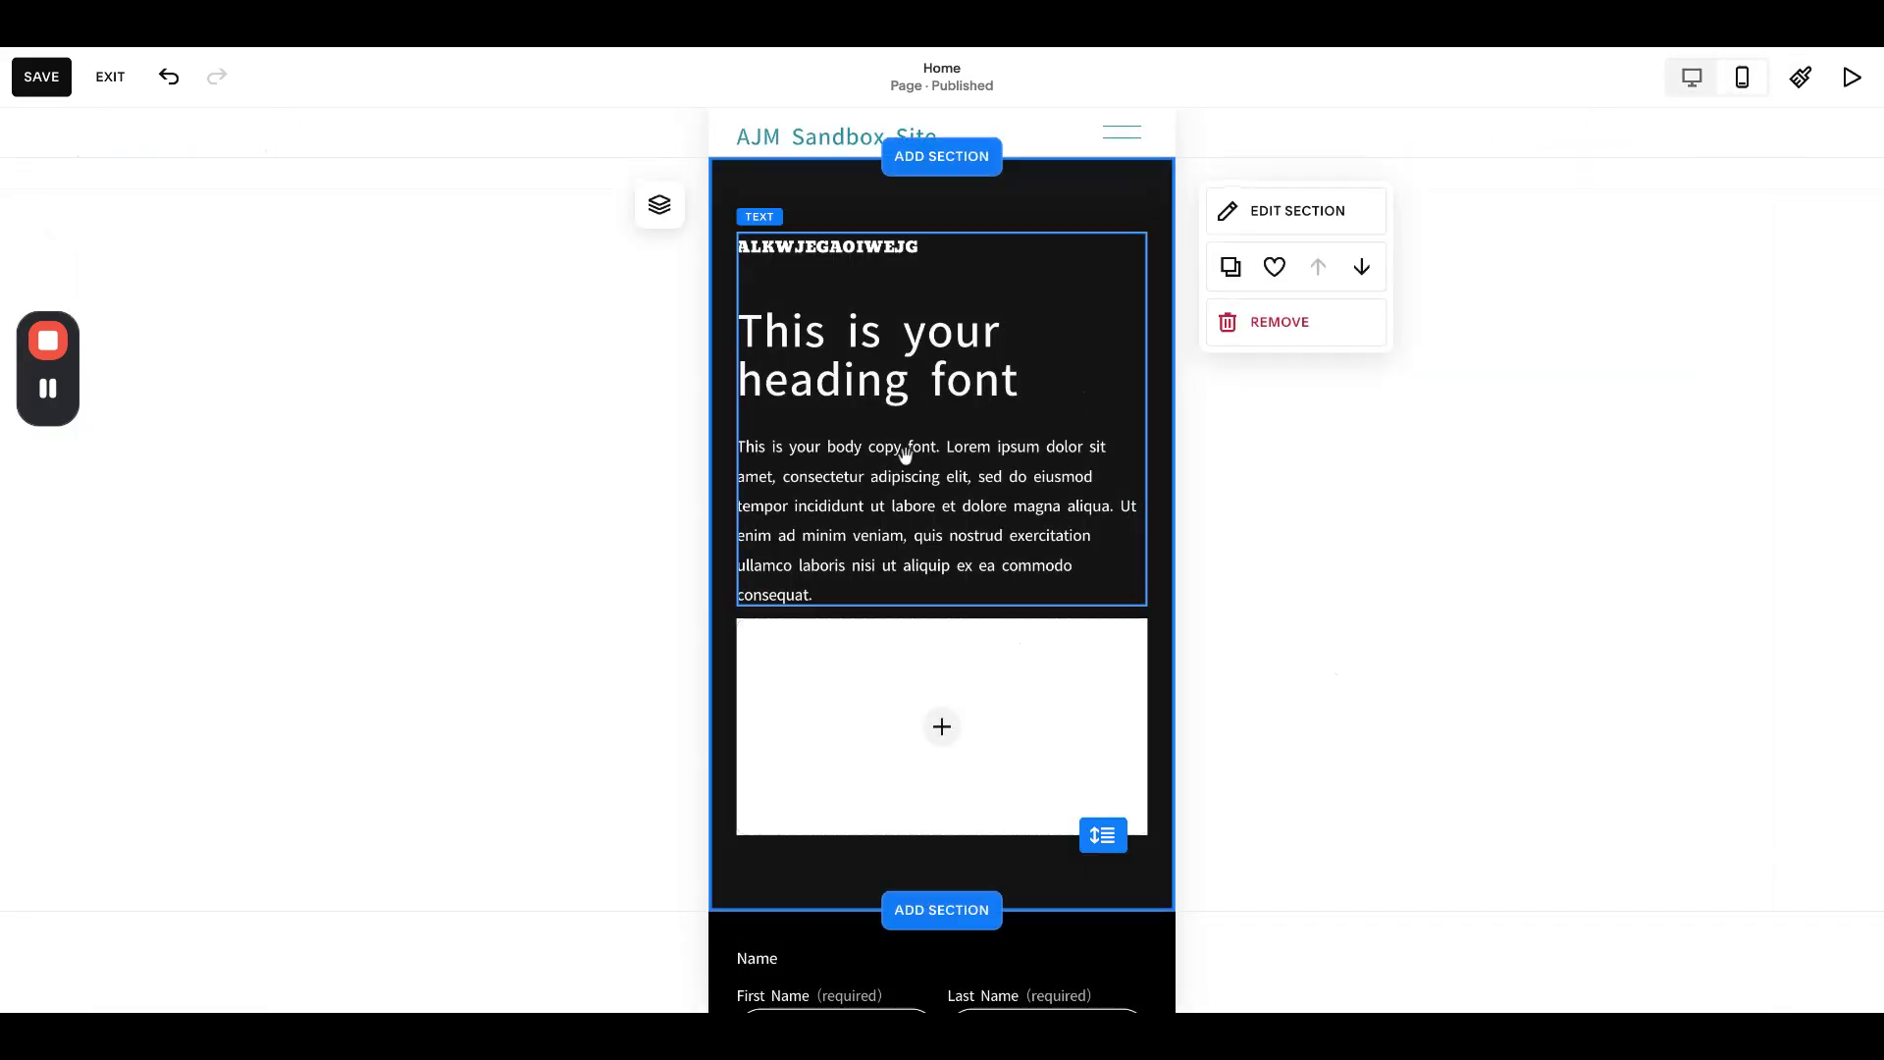
pyautogui.click(805, 661)
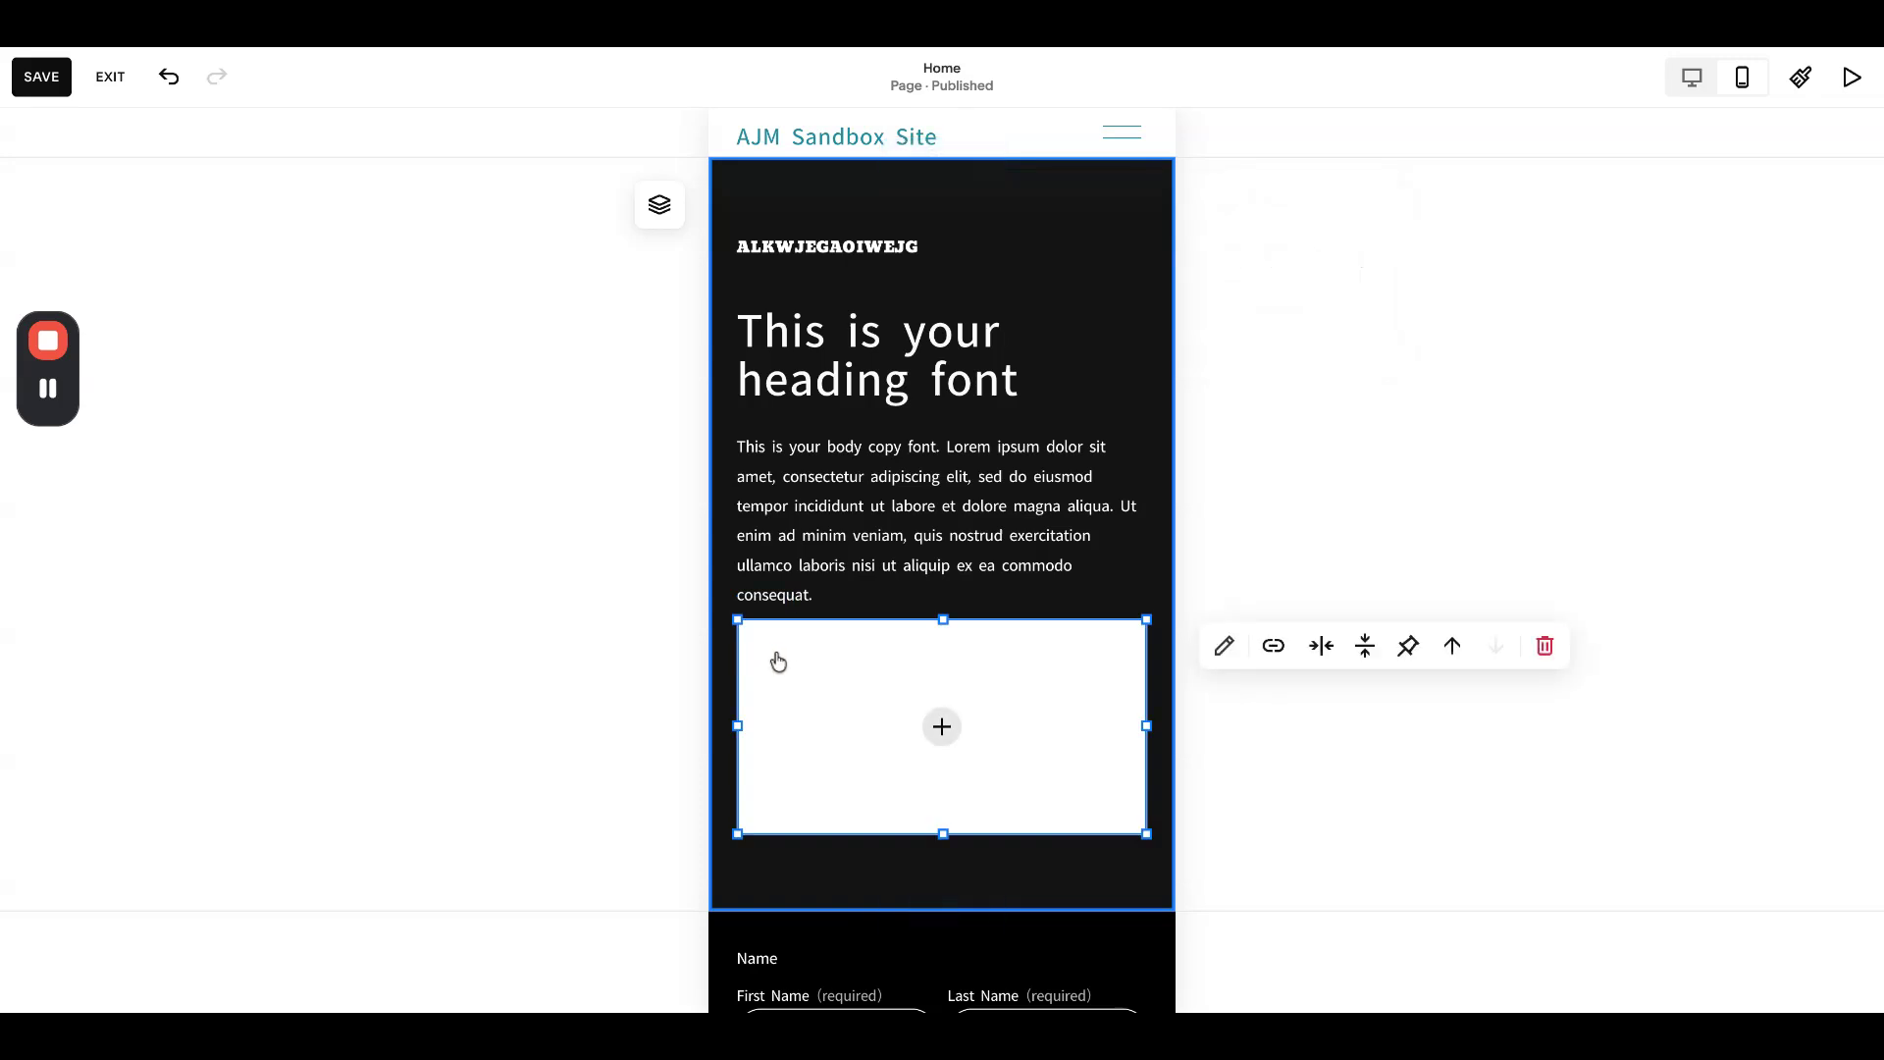
# - Hide the image block on mobile using Layers, then return to the desktop layout
pyautogui.click(659, 208)
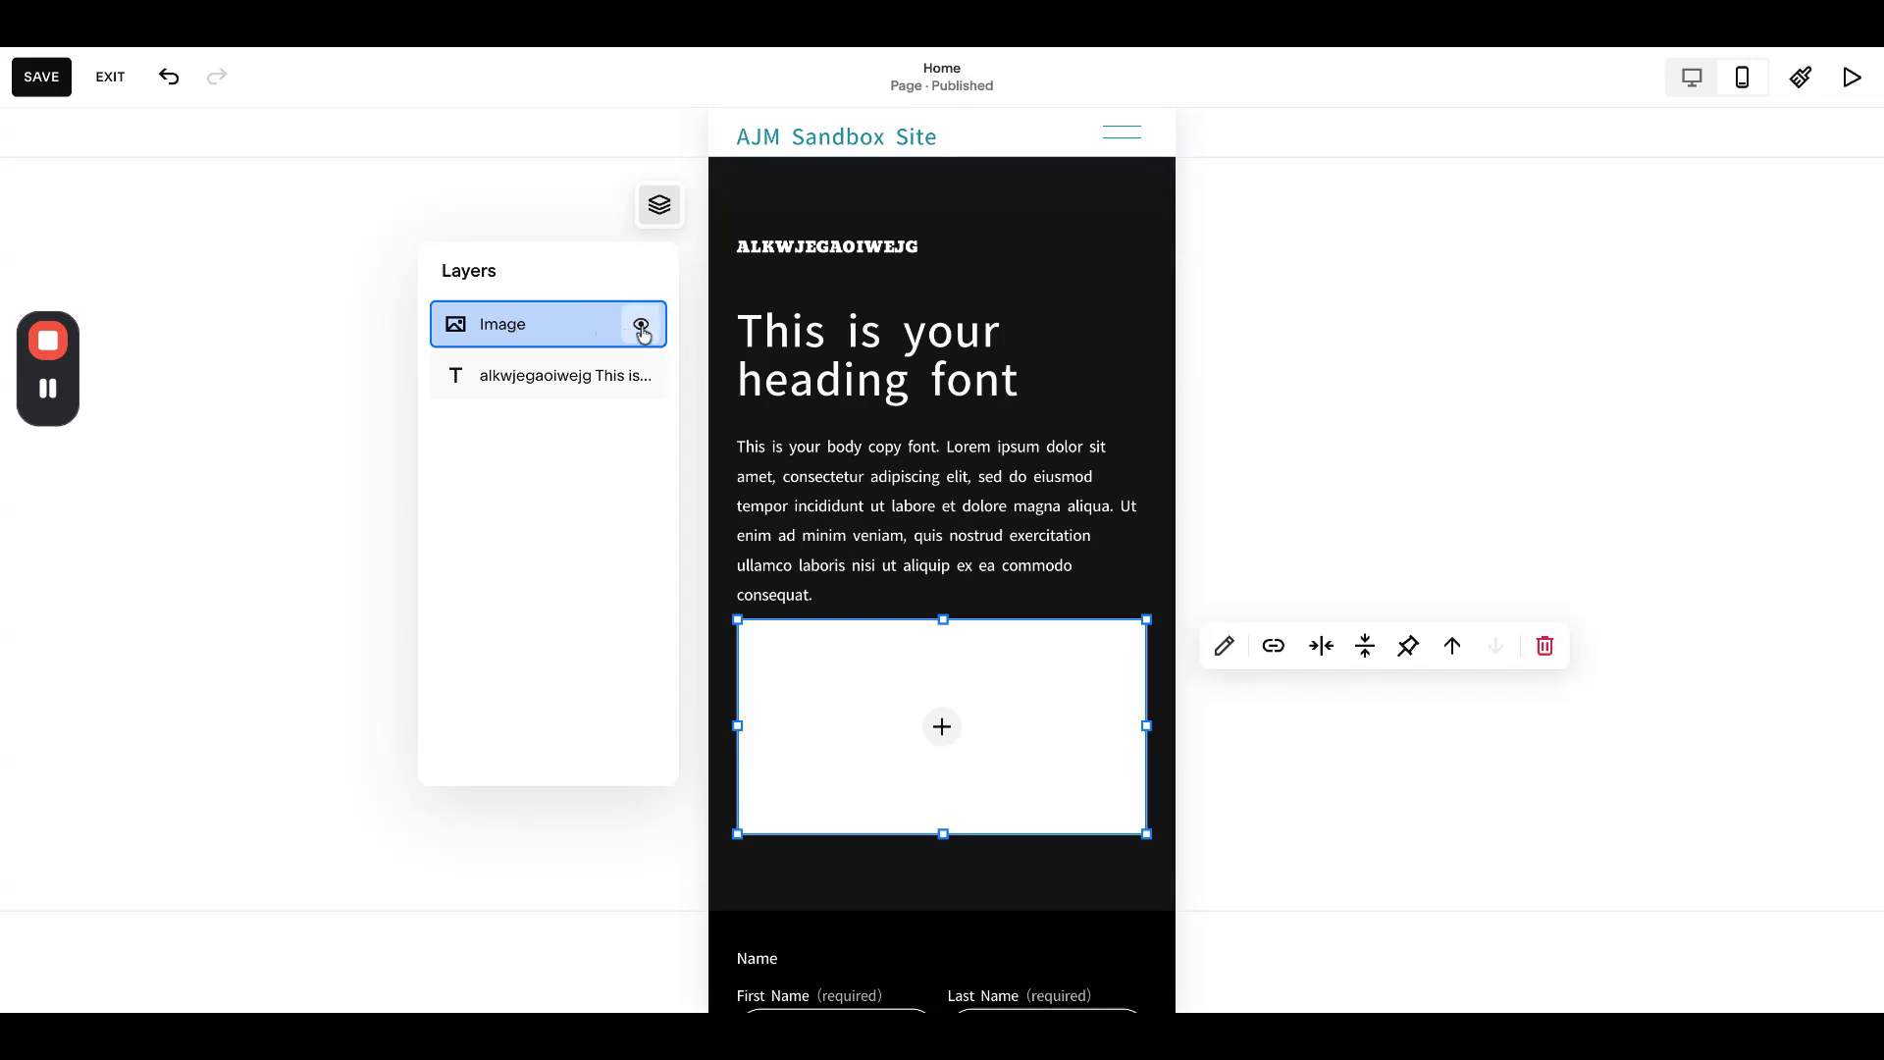
pyautogui.click(641, 326)
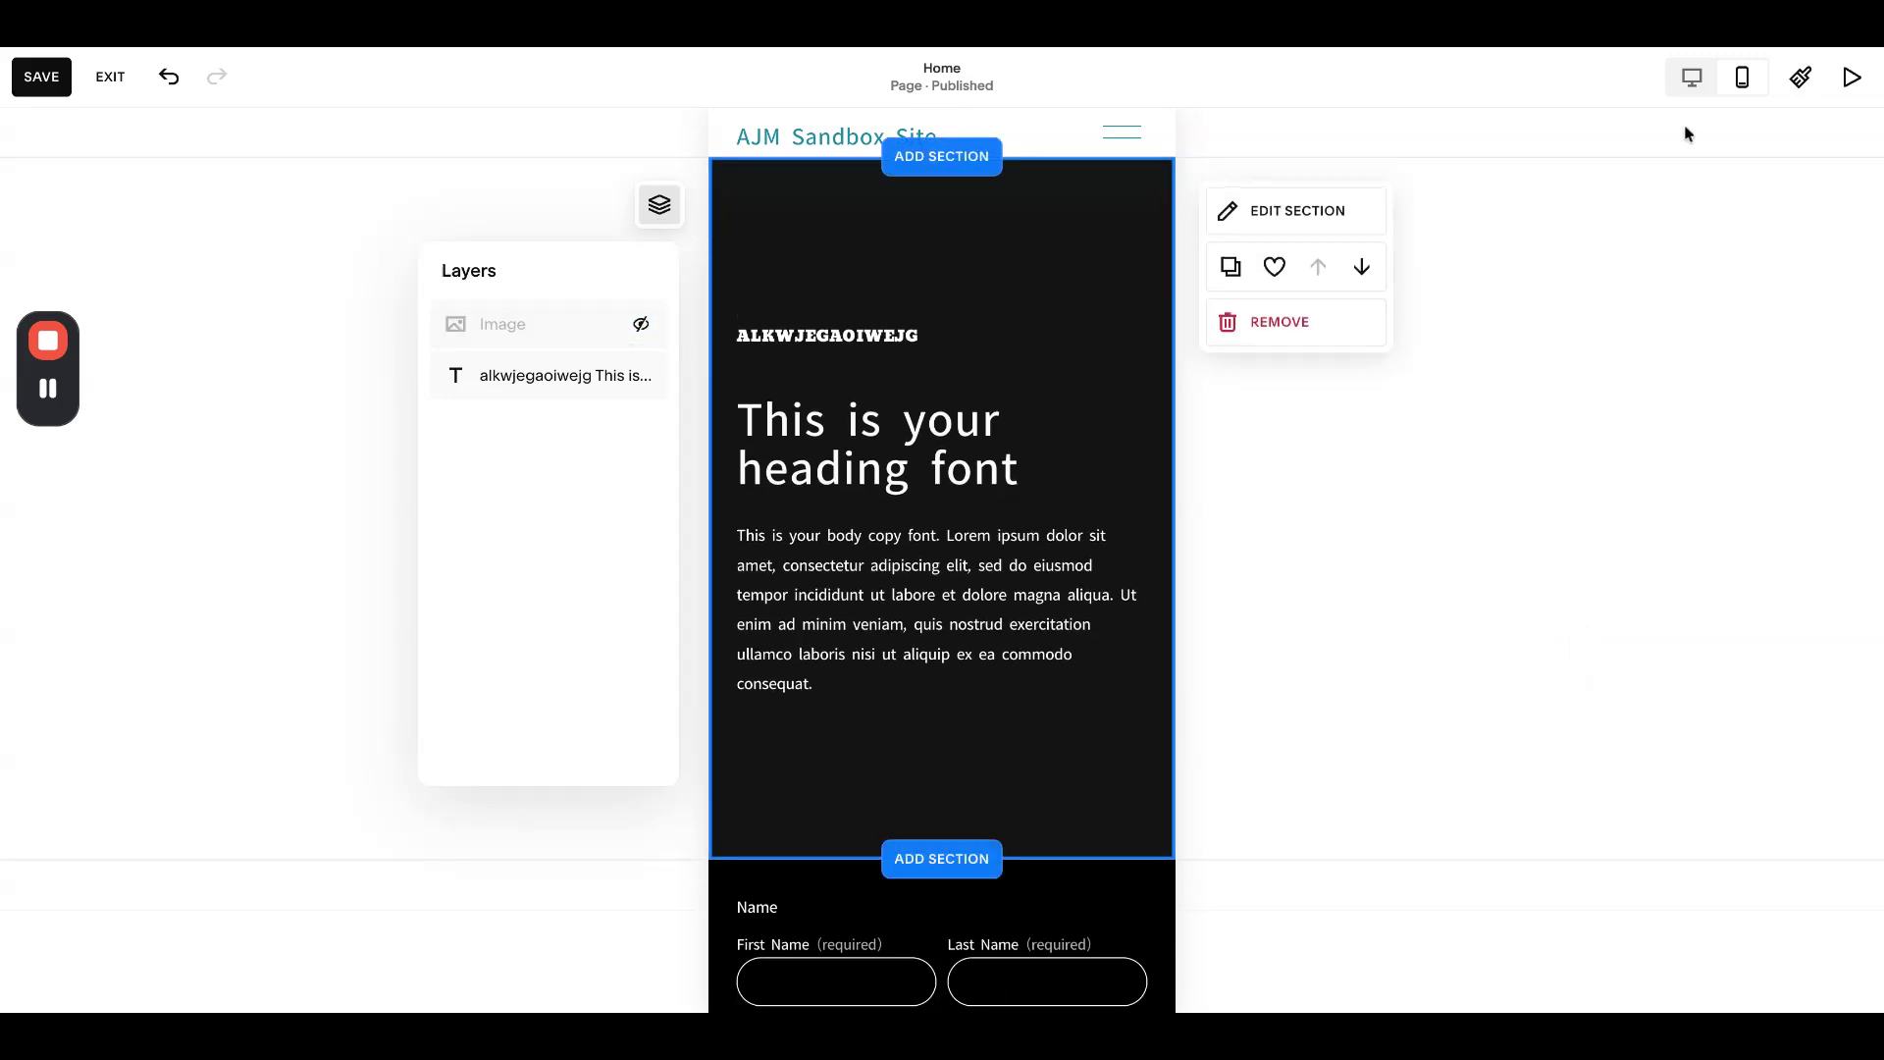
pyautogui.click(1690, 78)
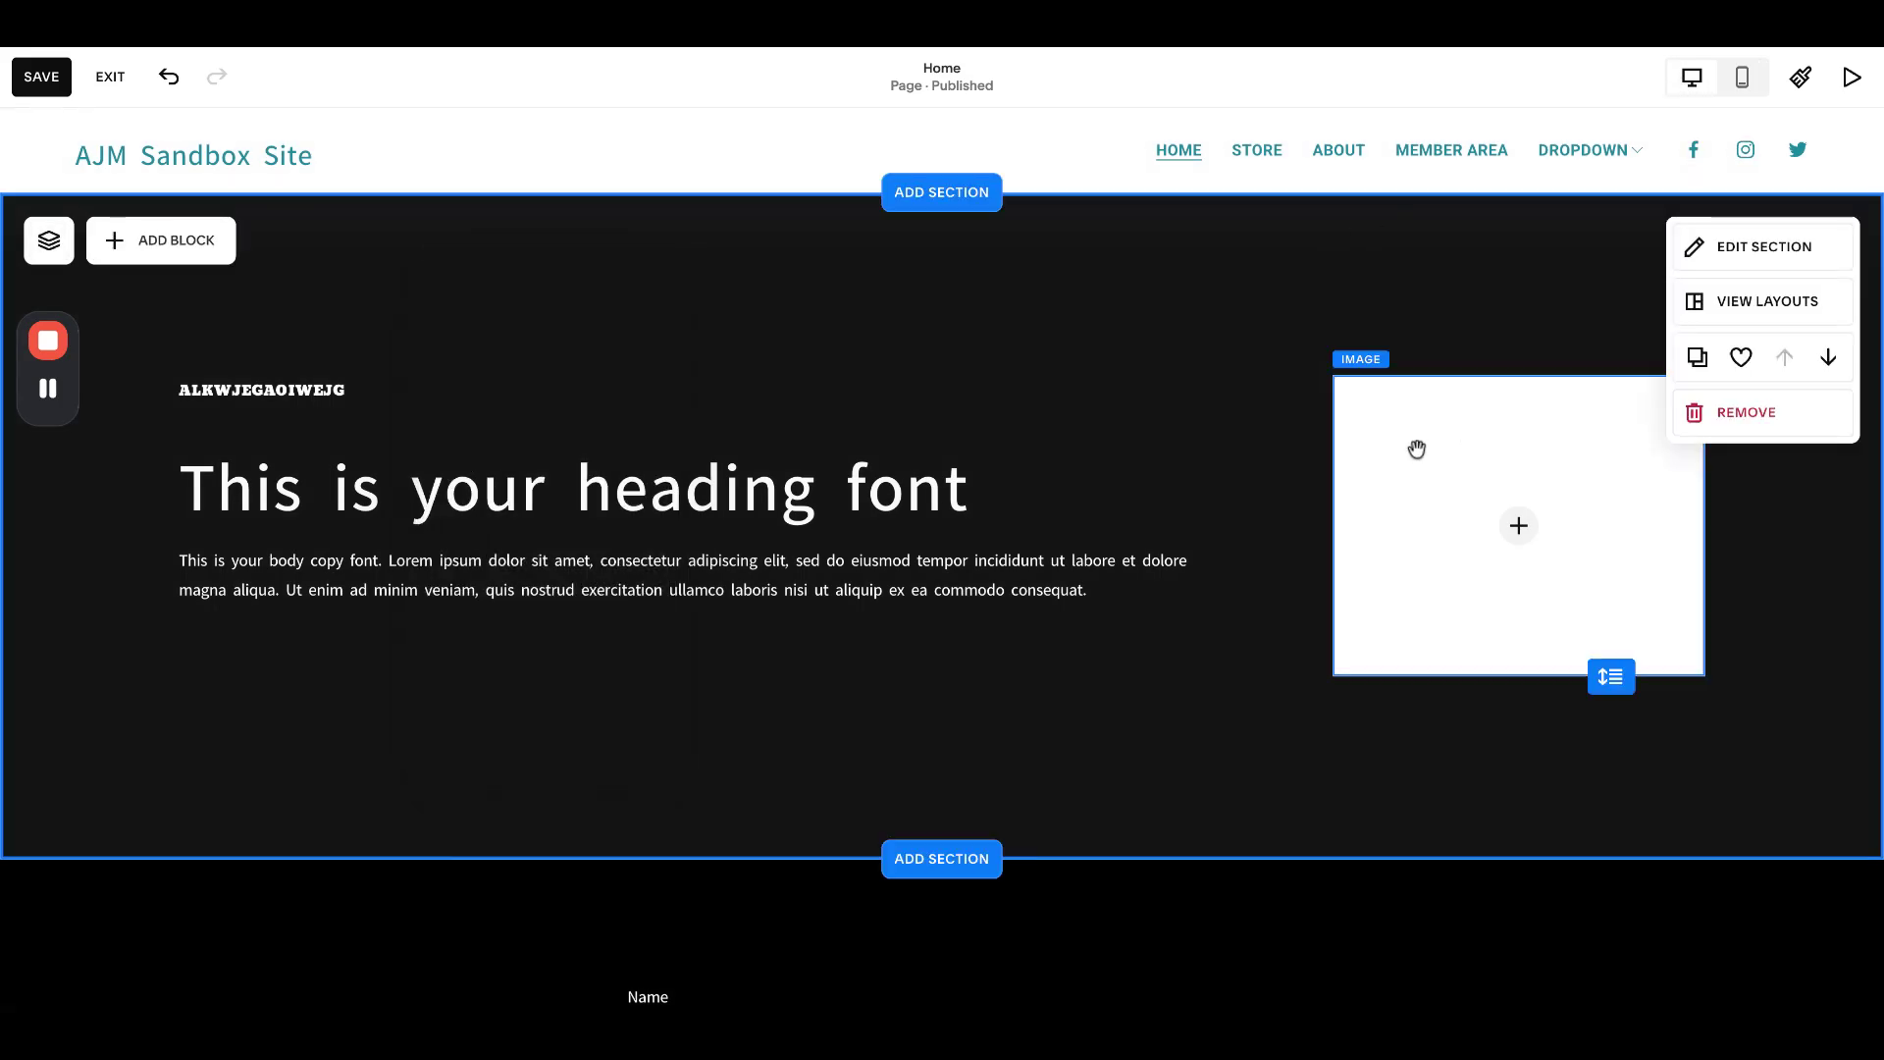
# - Test hiding the heading text block via Layers and check the result on mobile
pyautogui.click(372, 391)
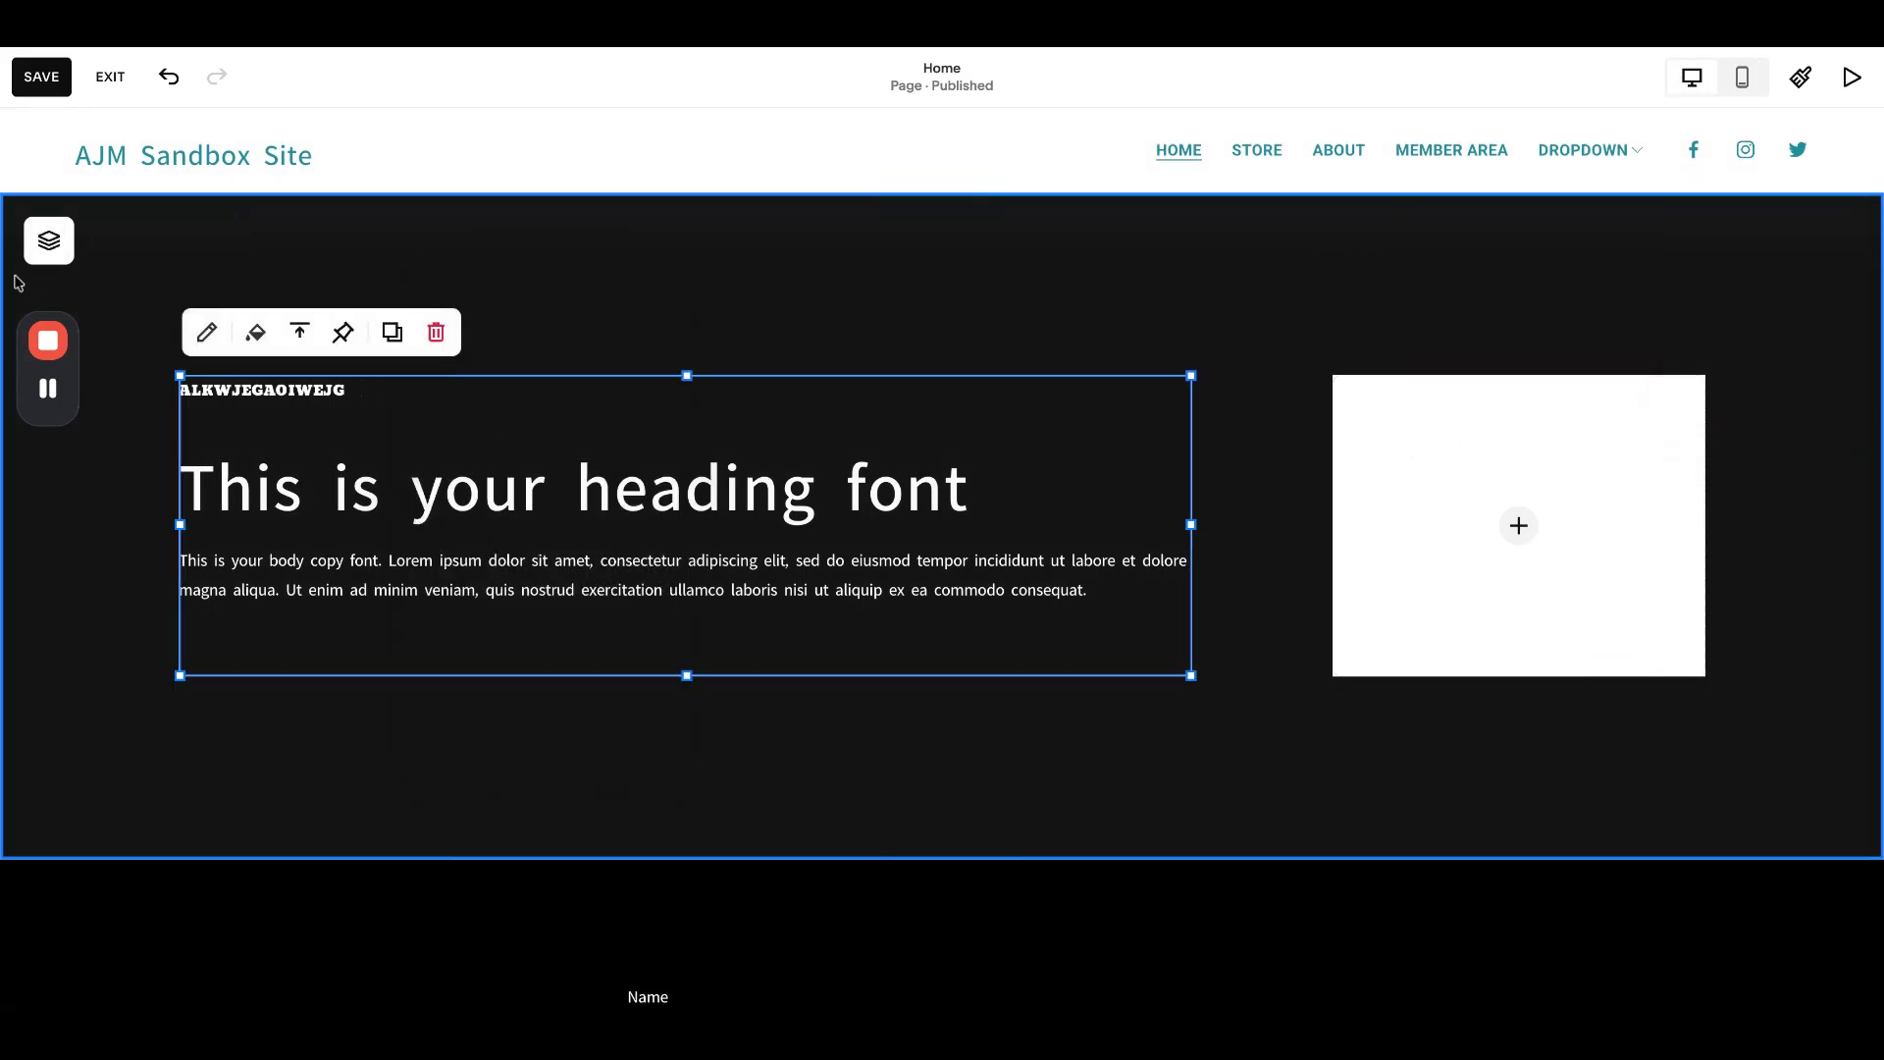
pyautogui.click(49, 240)
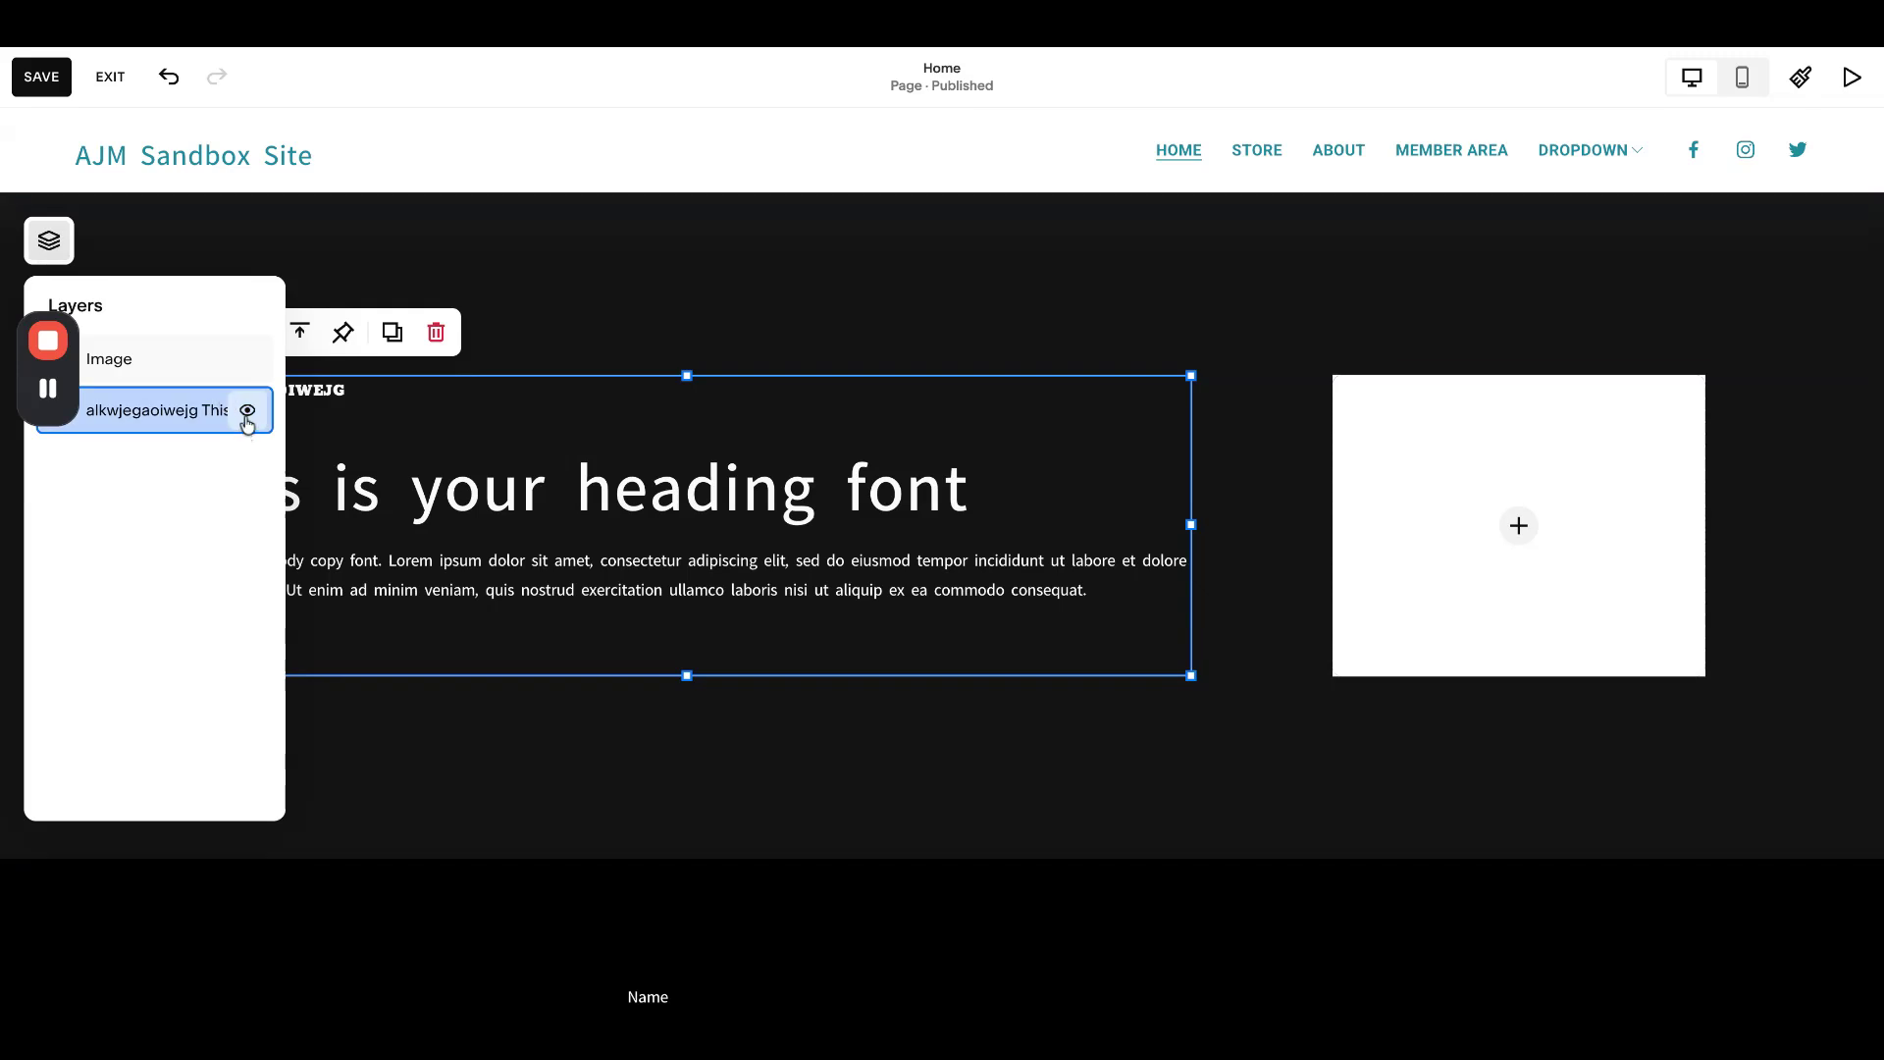
pyautogui.click(247, 412)
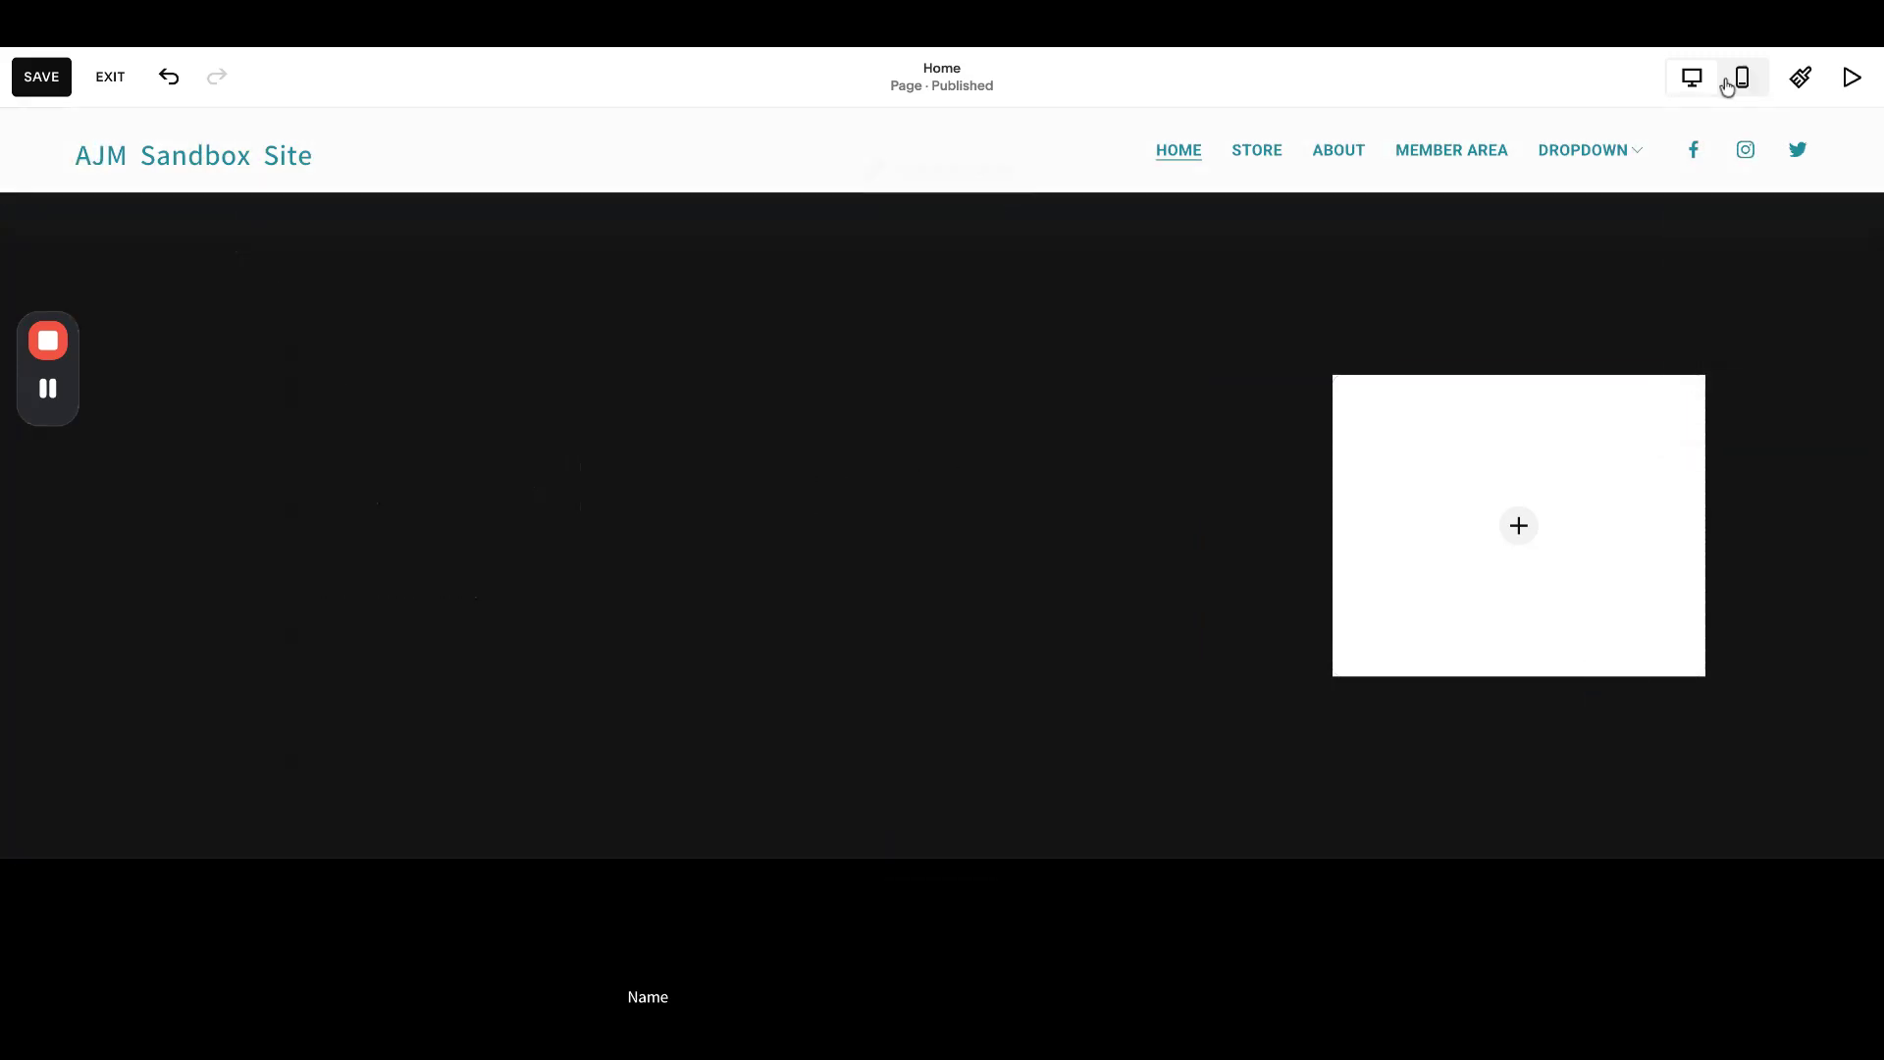
pyautogui.click(1732, 79)
pyautogui.click(1691, 78)
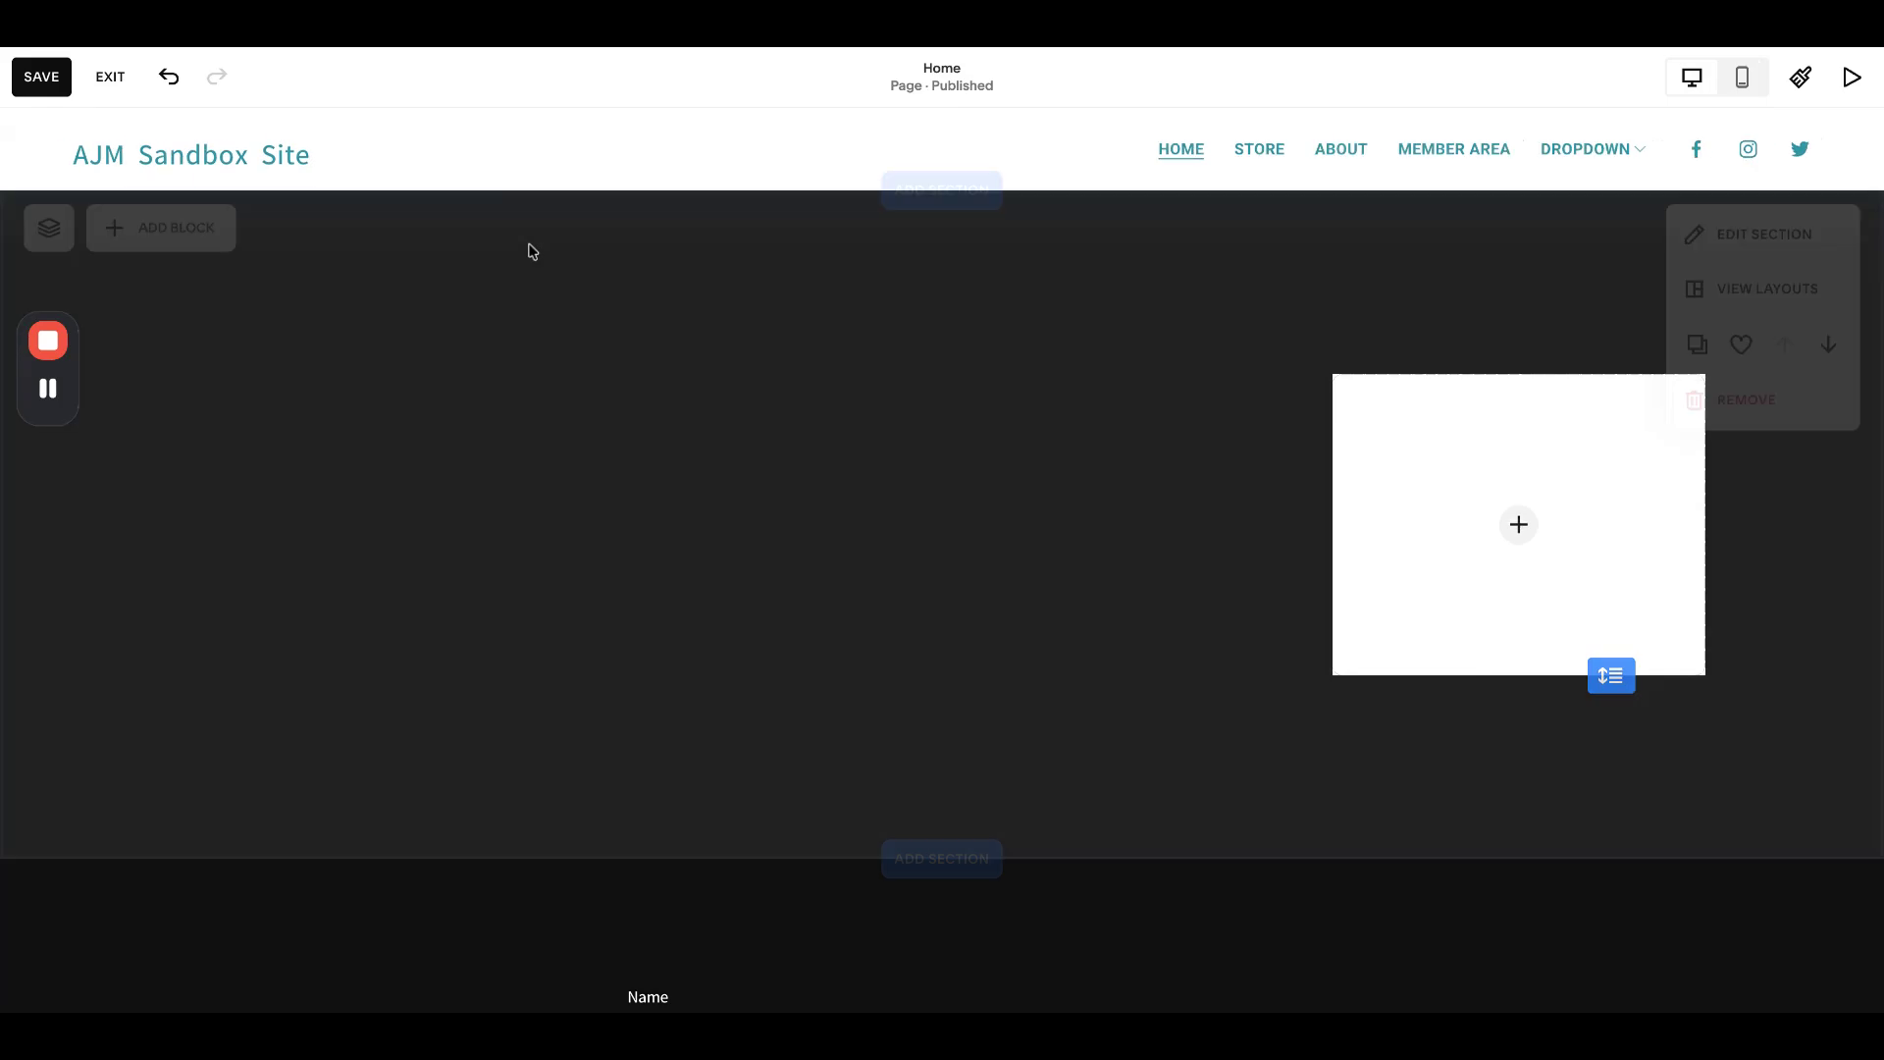
# - Make the text block visible again, save the homepage and exit the editor
pyautogui.click(49, 240)
pyautogui.click(246, 413)
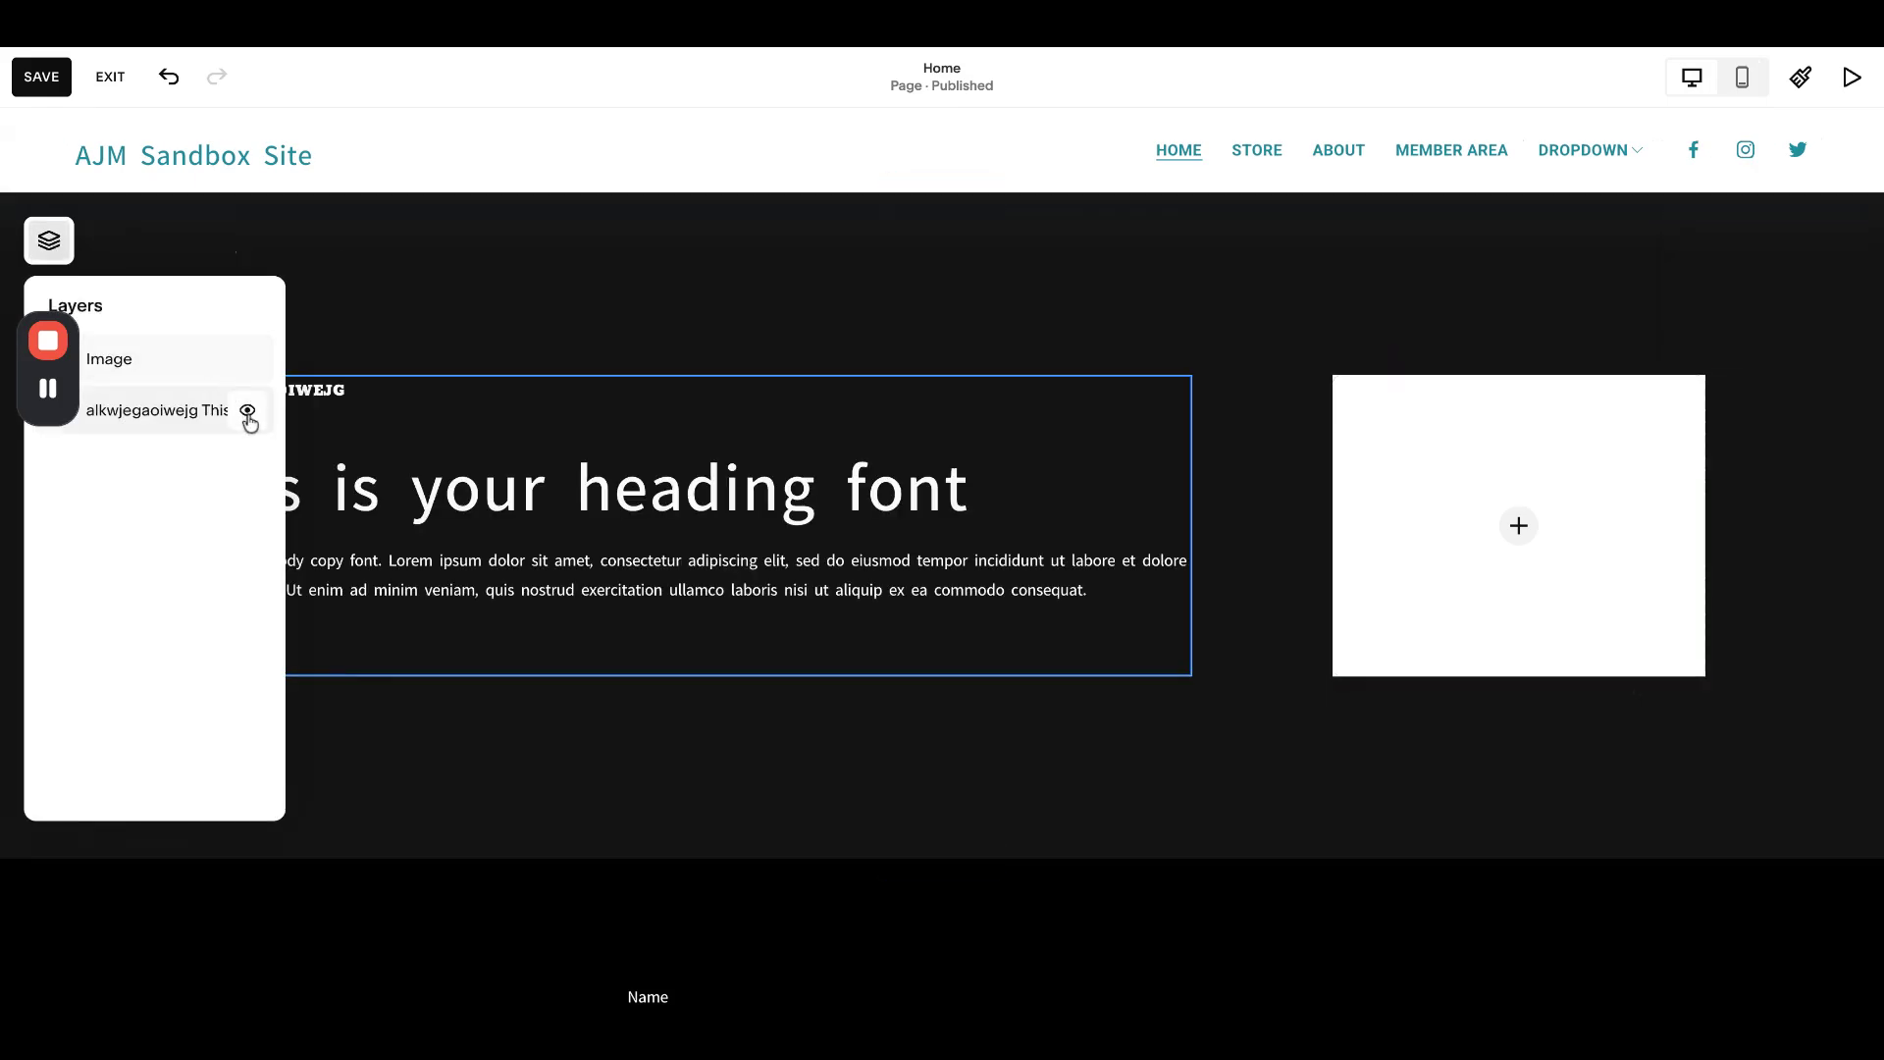
pyautogui.click(41, 76)
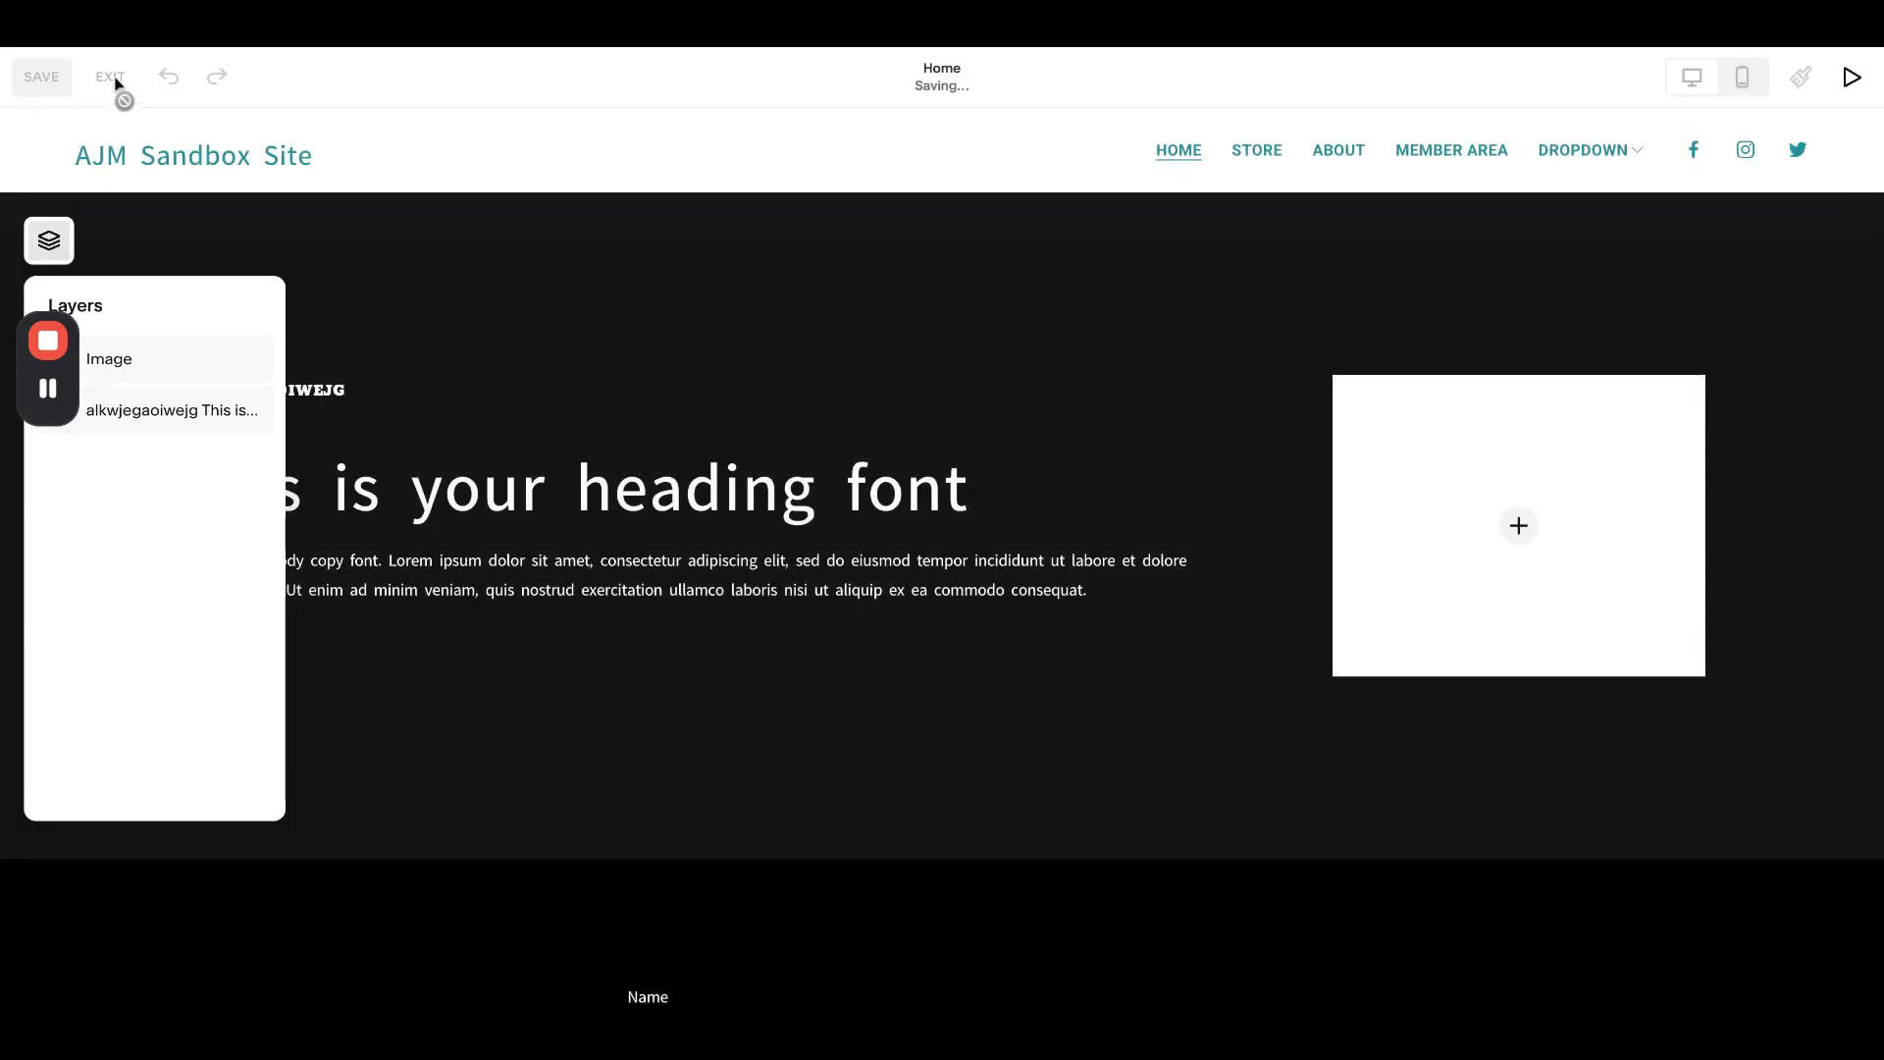
pyautogui.click(110, 78)
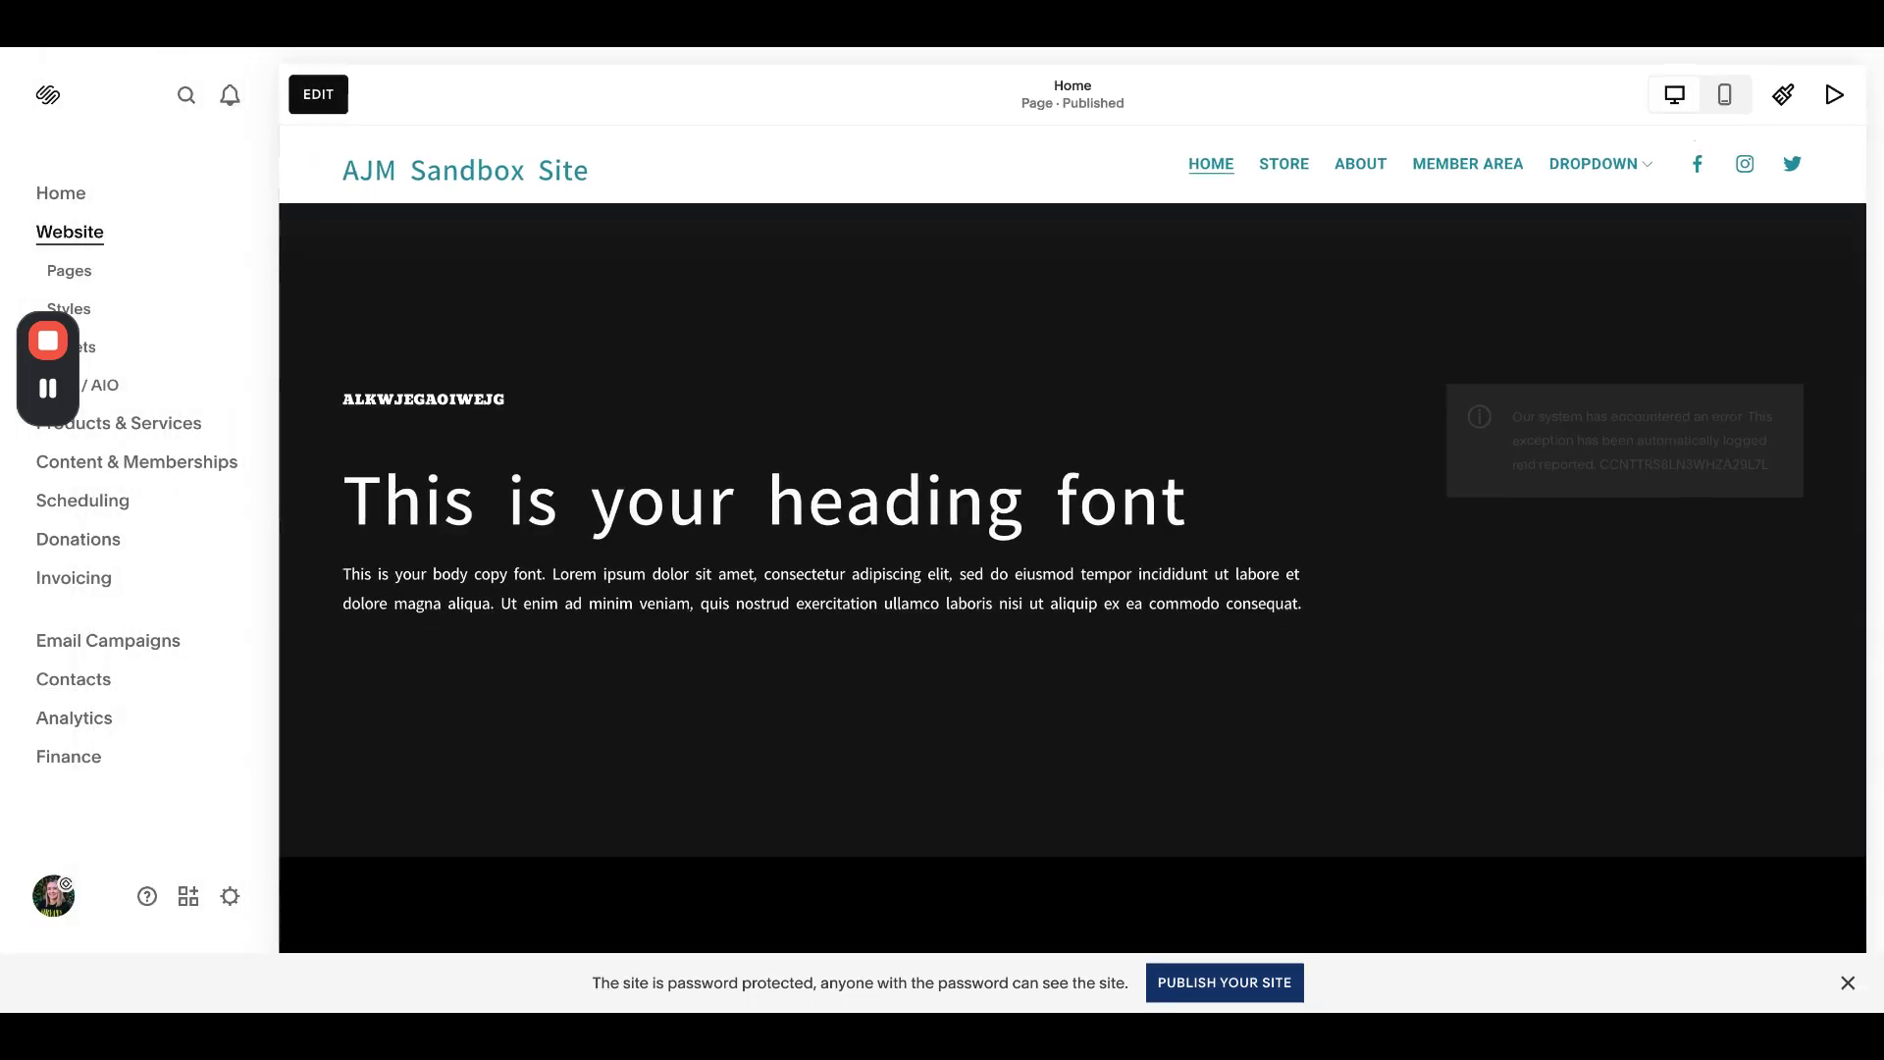
# - Open the Pages list, review the Store page's General settings and close them unchanged
pyautogui.click(136, 280)
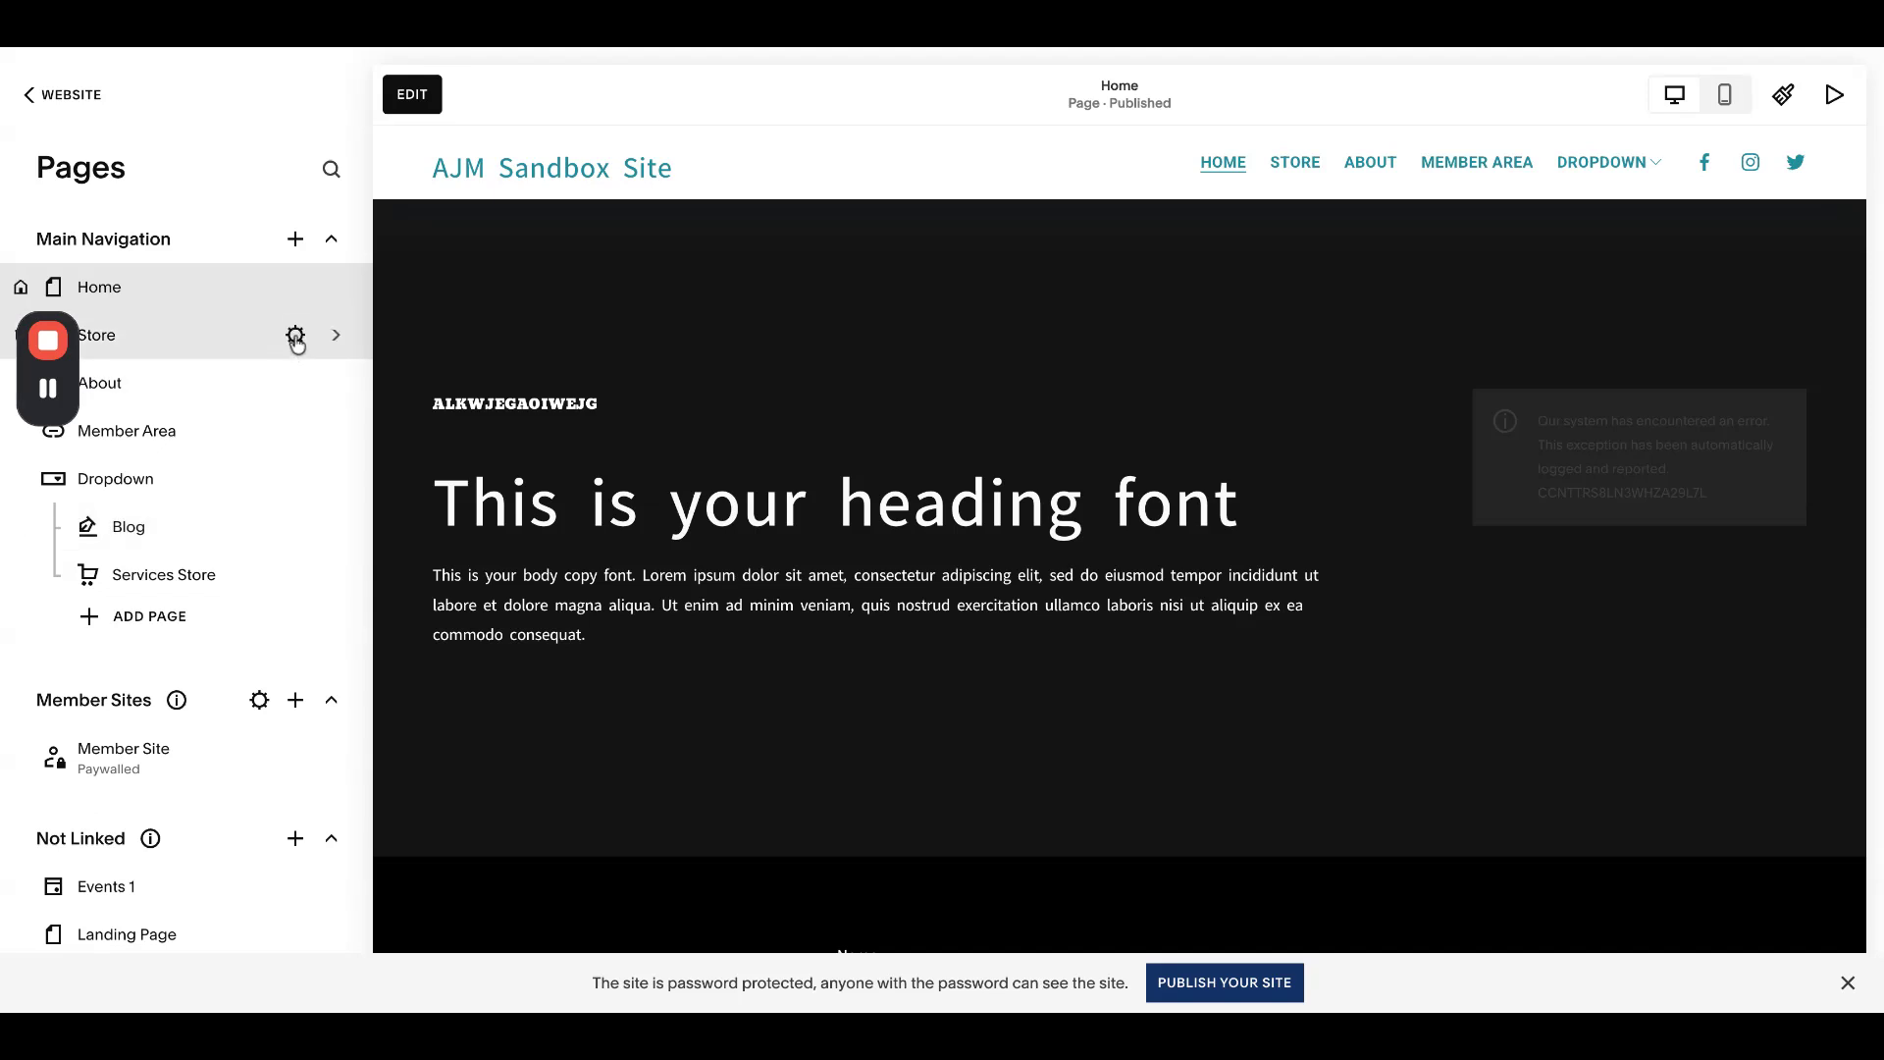
pyautogui.click(295, 335)
pyautogui.scroll(-3, 1009, 578)
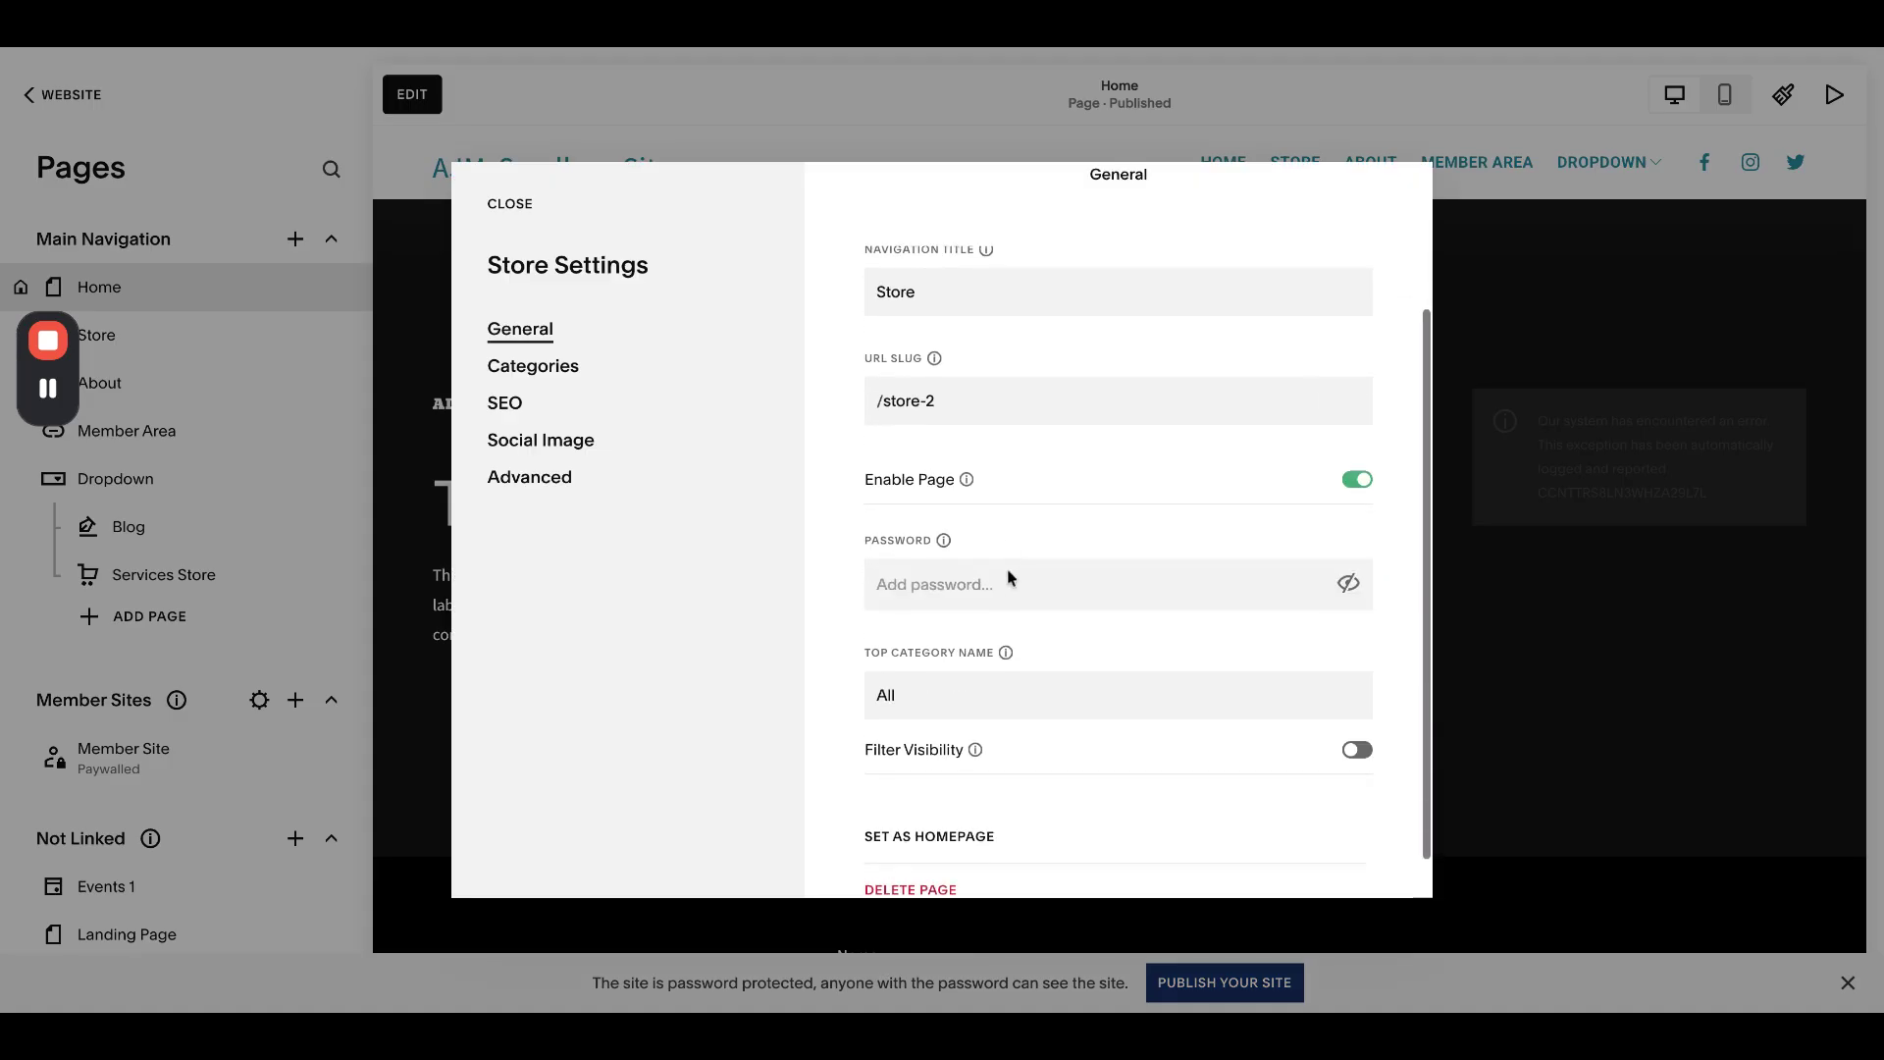
pyautogui.scroll(3, 1009, 577)
pyautogui.scroll(-3, 1009, 577)
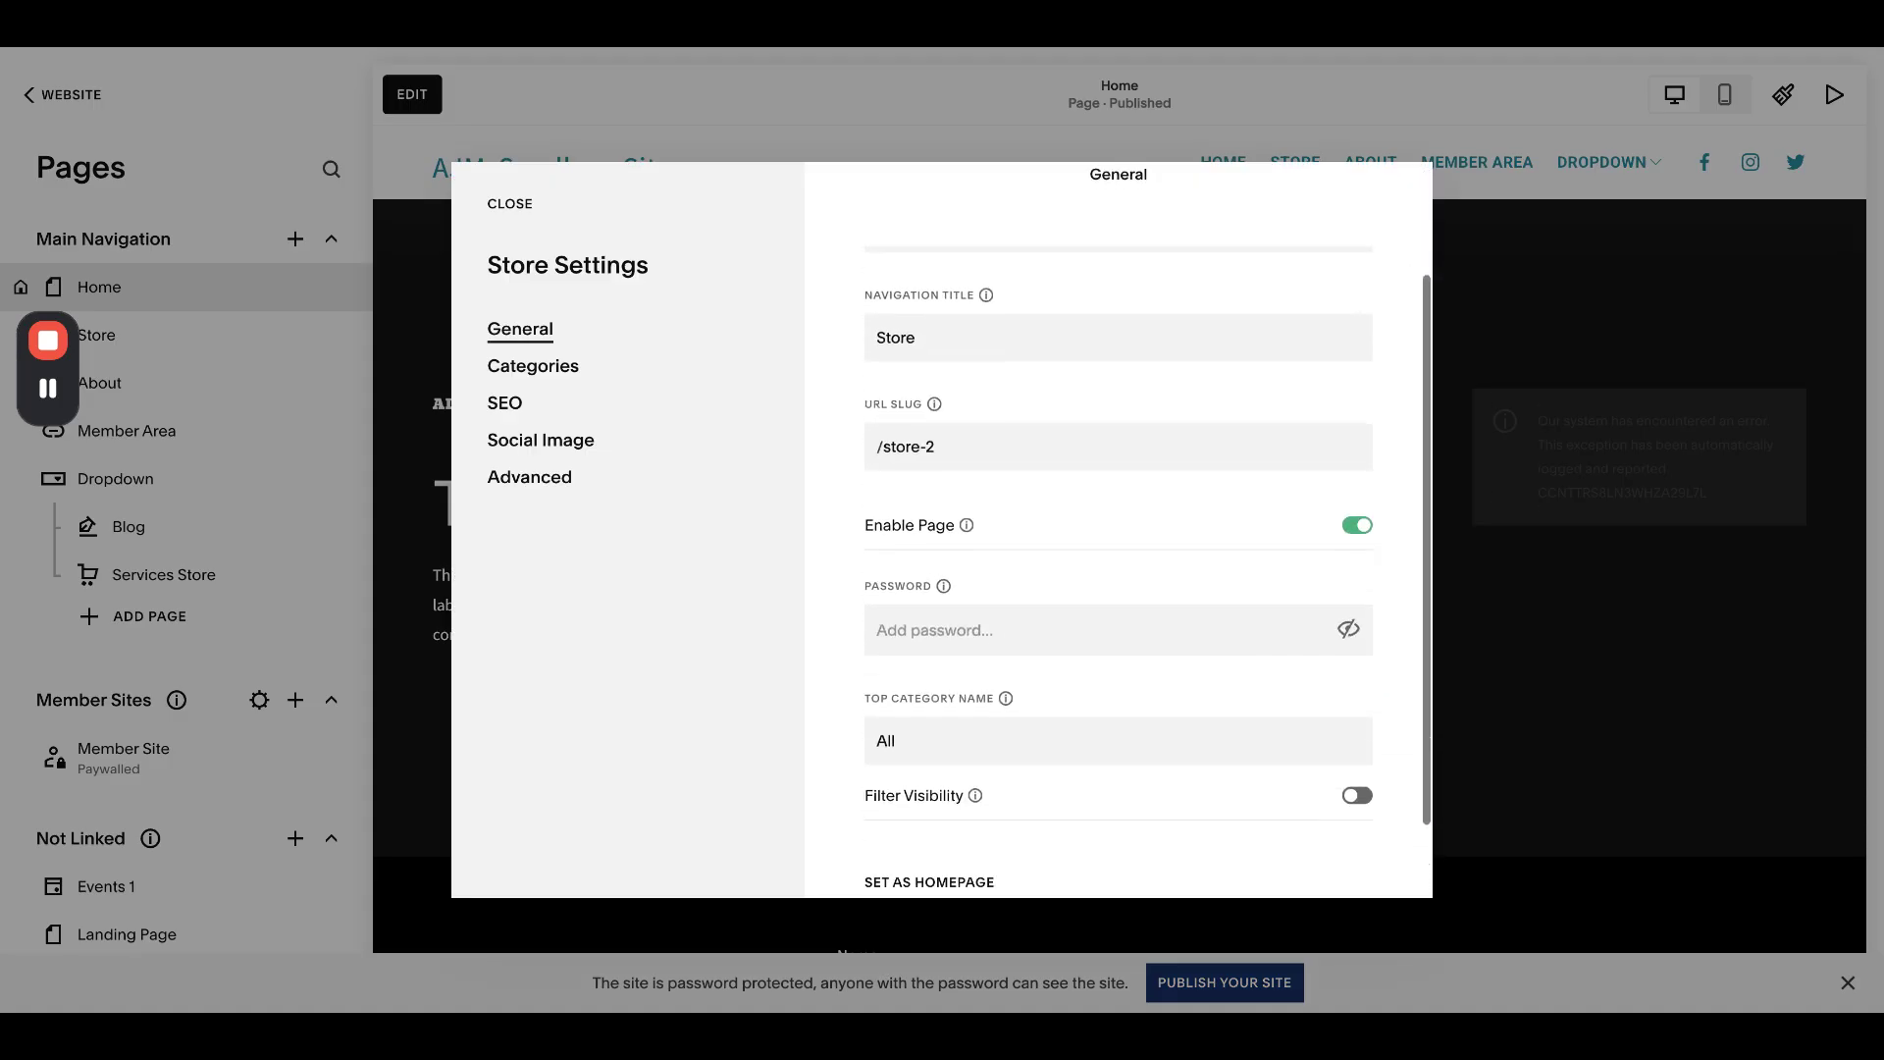
pyautogui.scroll(3, 1008, 577)
pyautogui.click(511, 204)
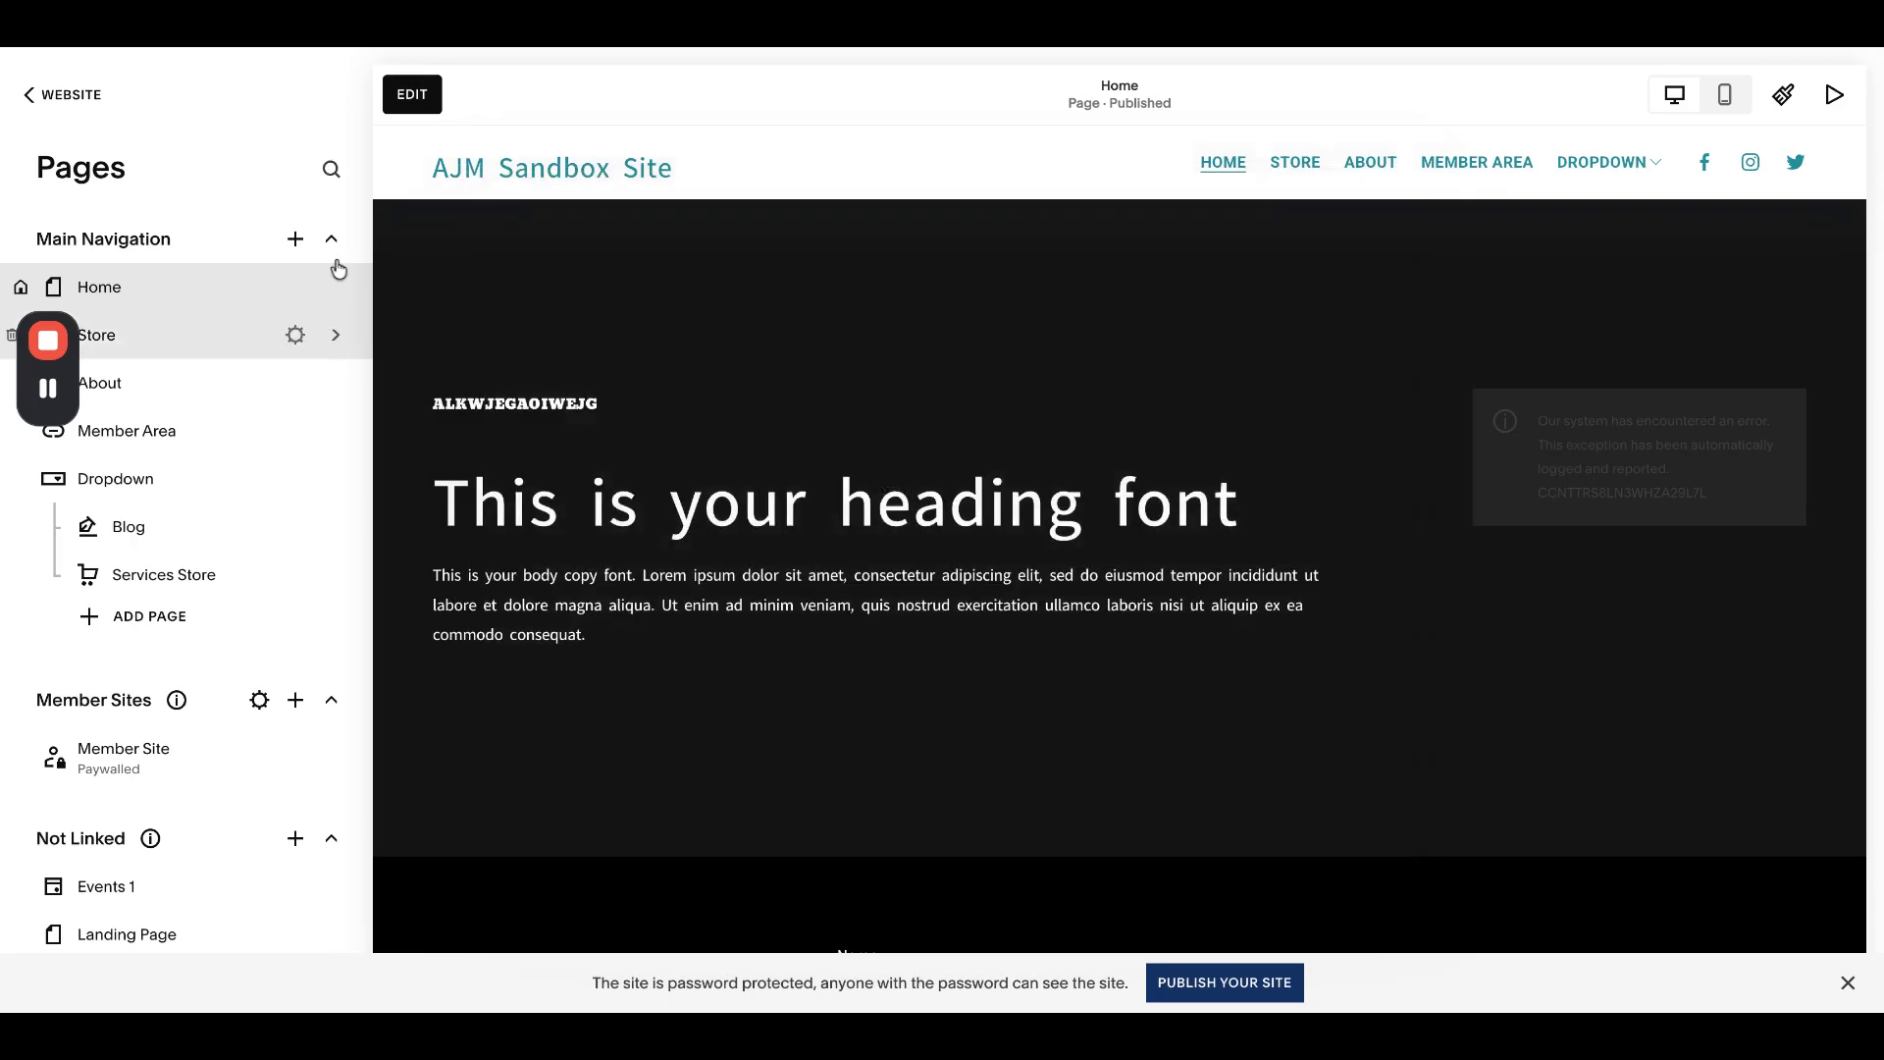
pyautogui.click(334, 291)
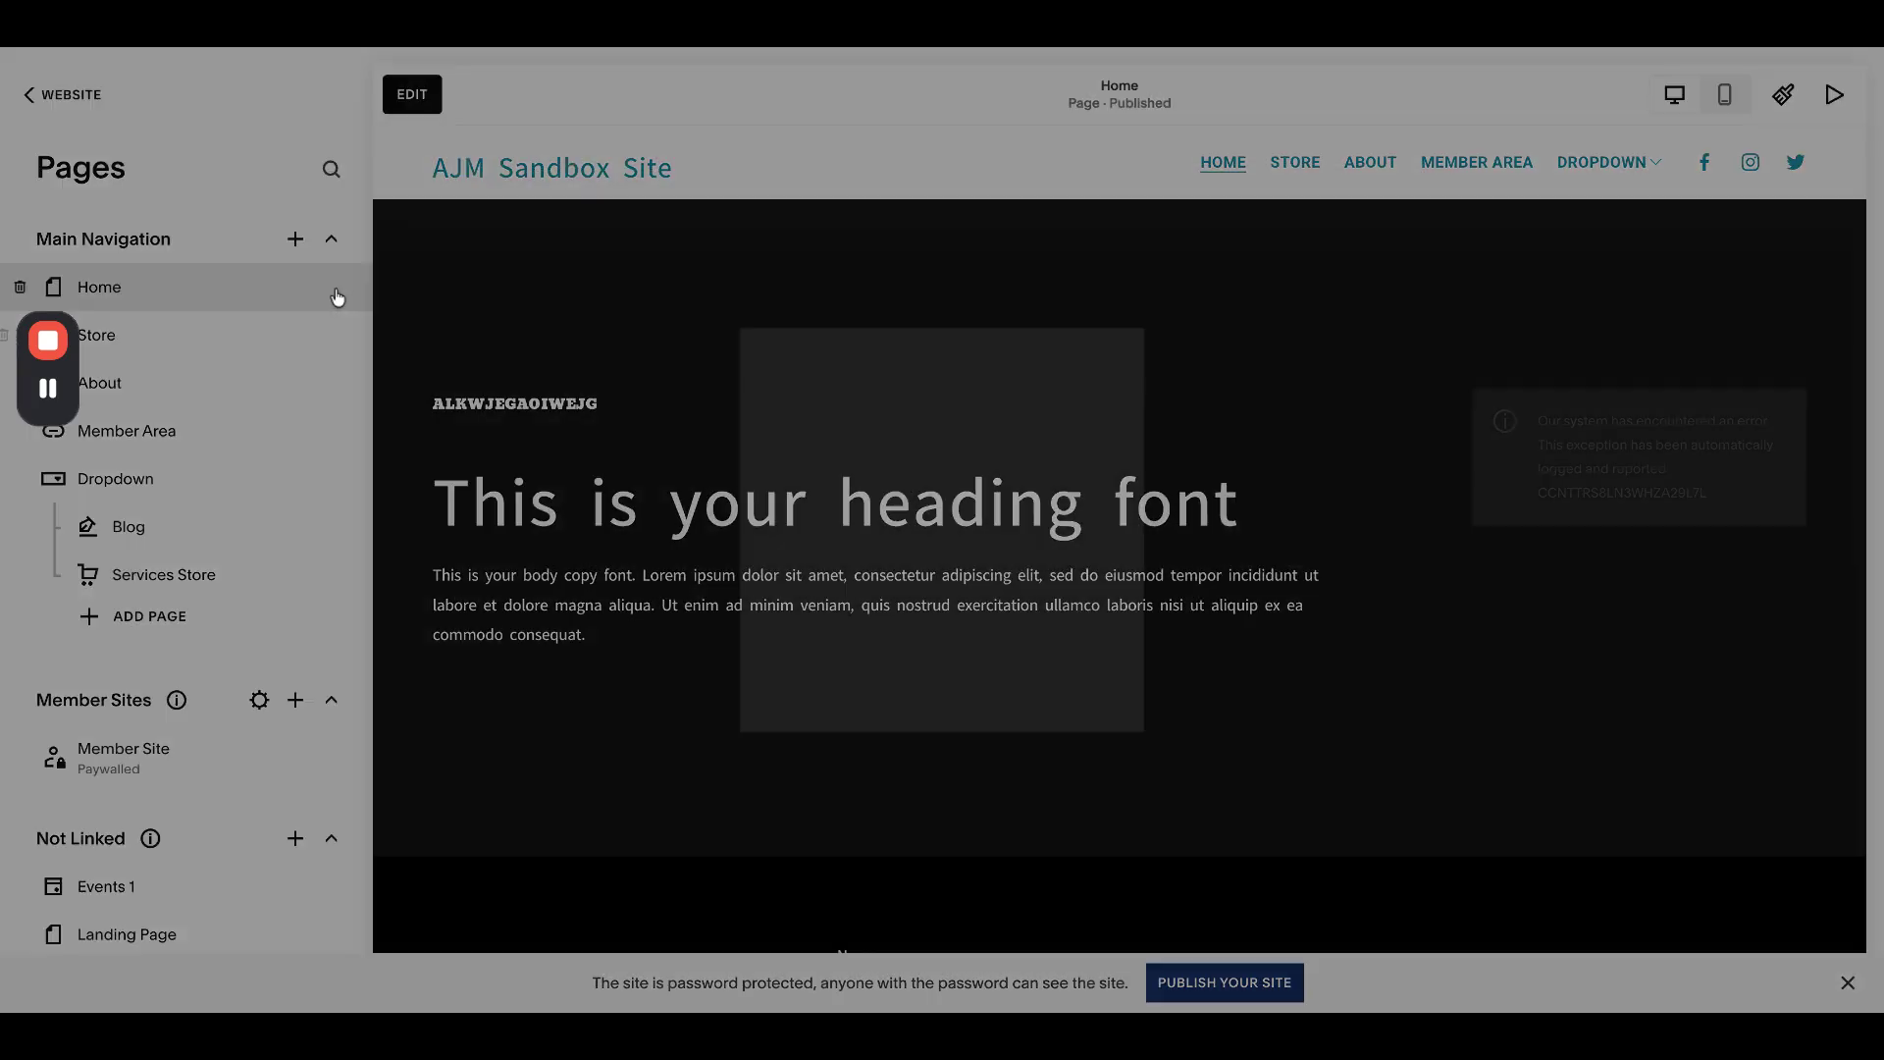
pyautogui.scroll(-2, 918, 510)
pyautogui.click(1358, 603)
pyautogui.scroll(-1, 1186, 680)
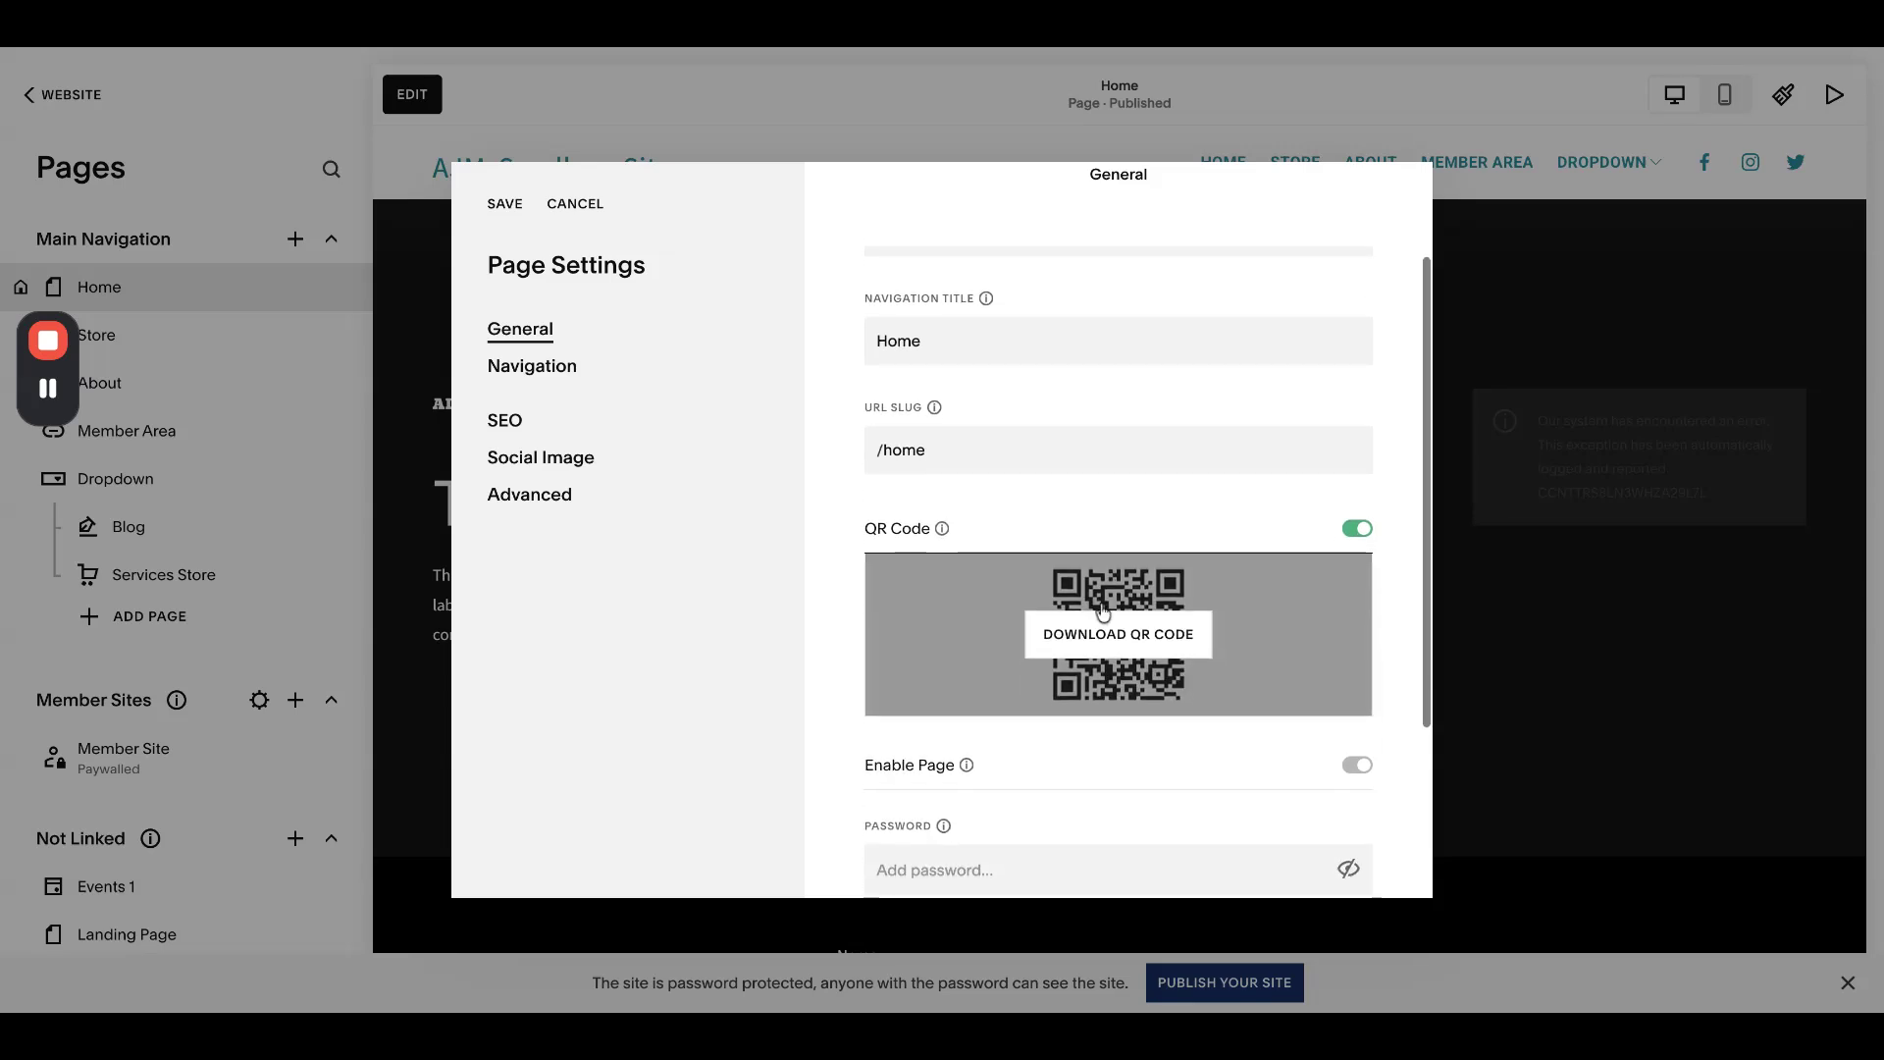
pyautogui.click(593, 203)
pyautogui.click(1062, 566)
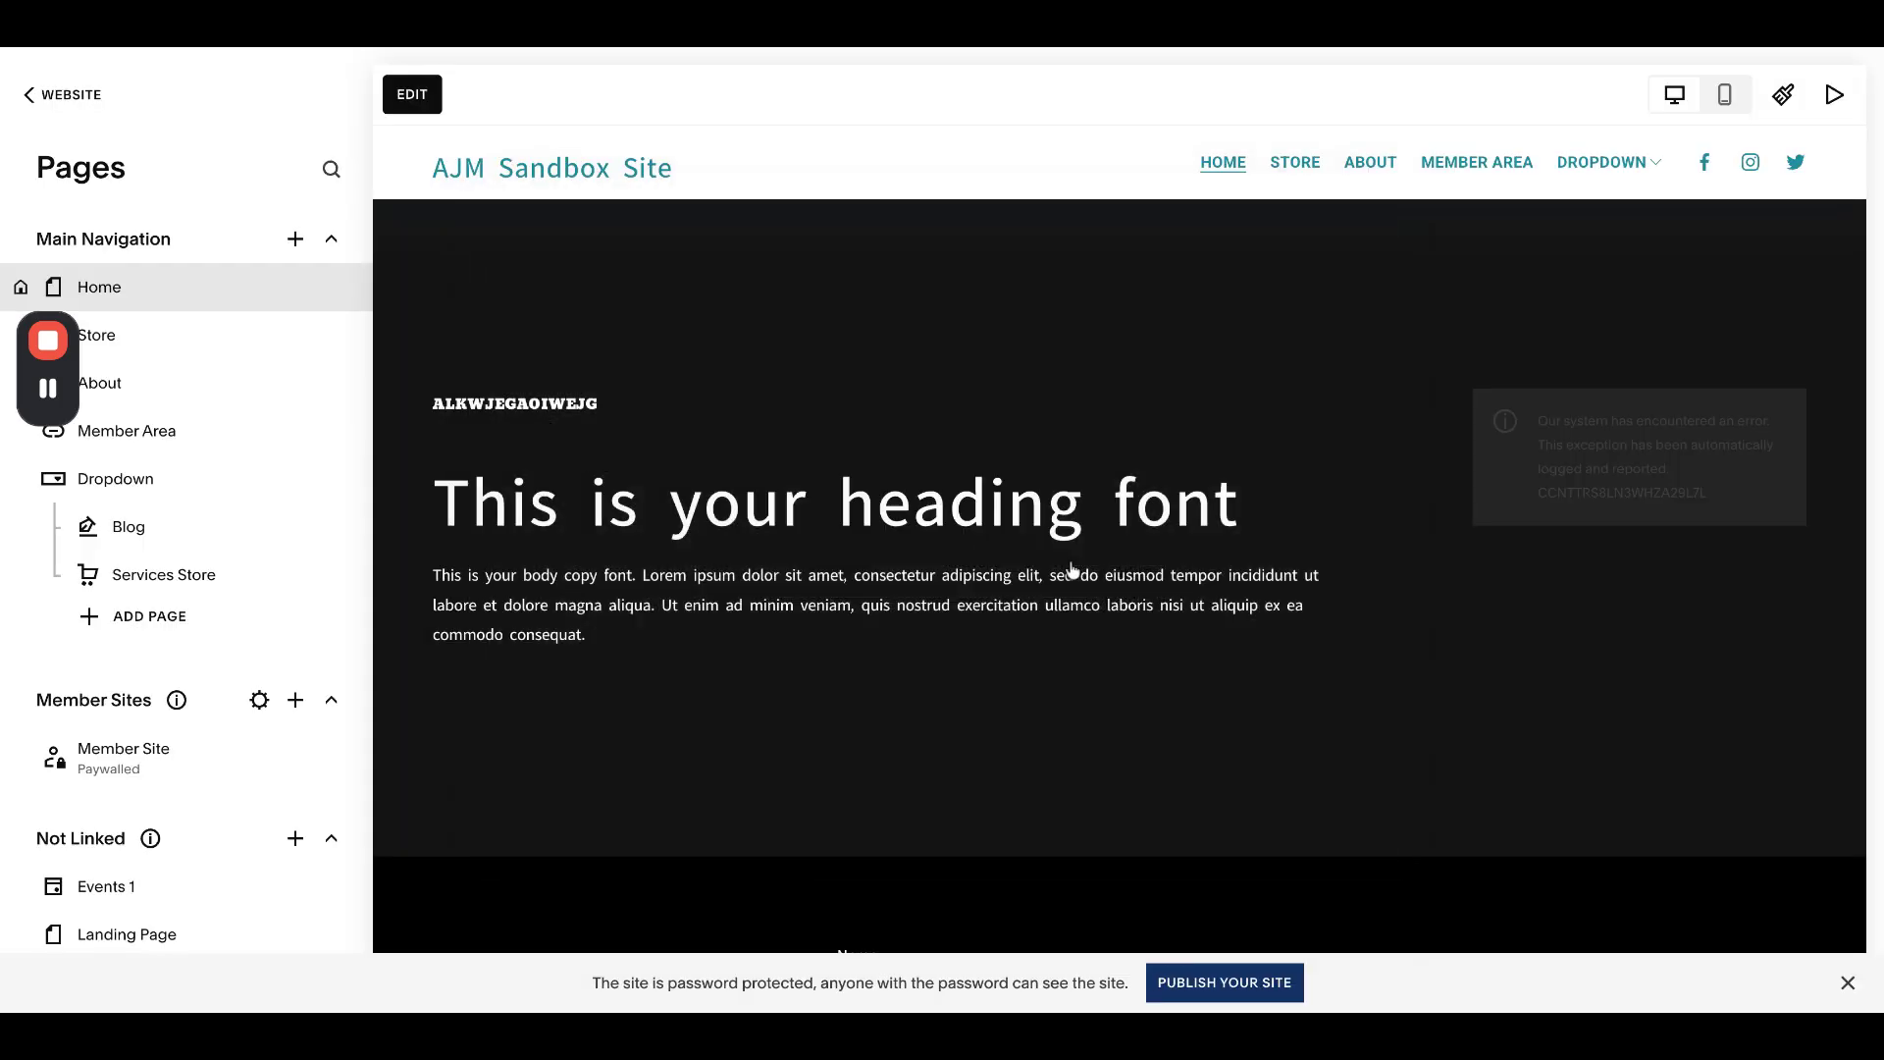